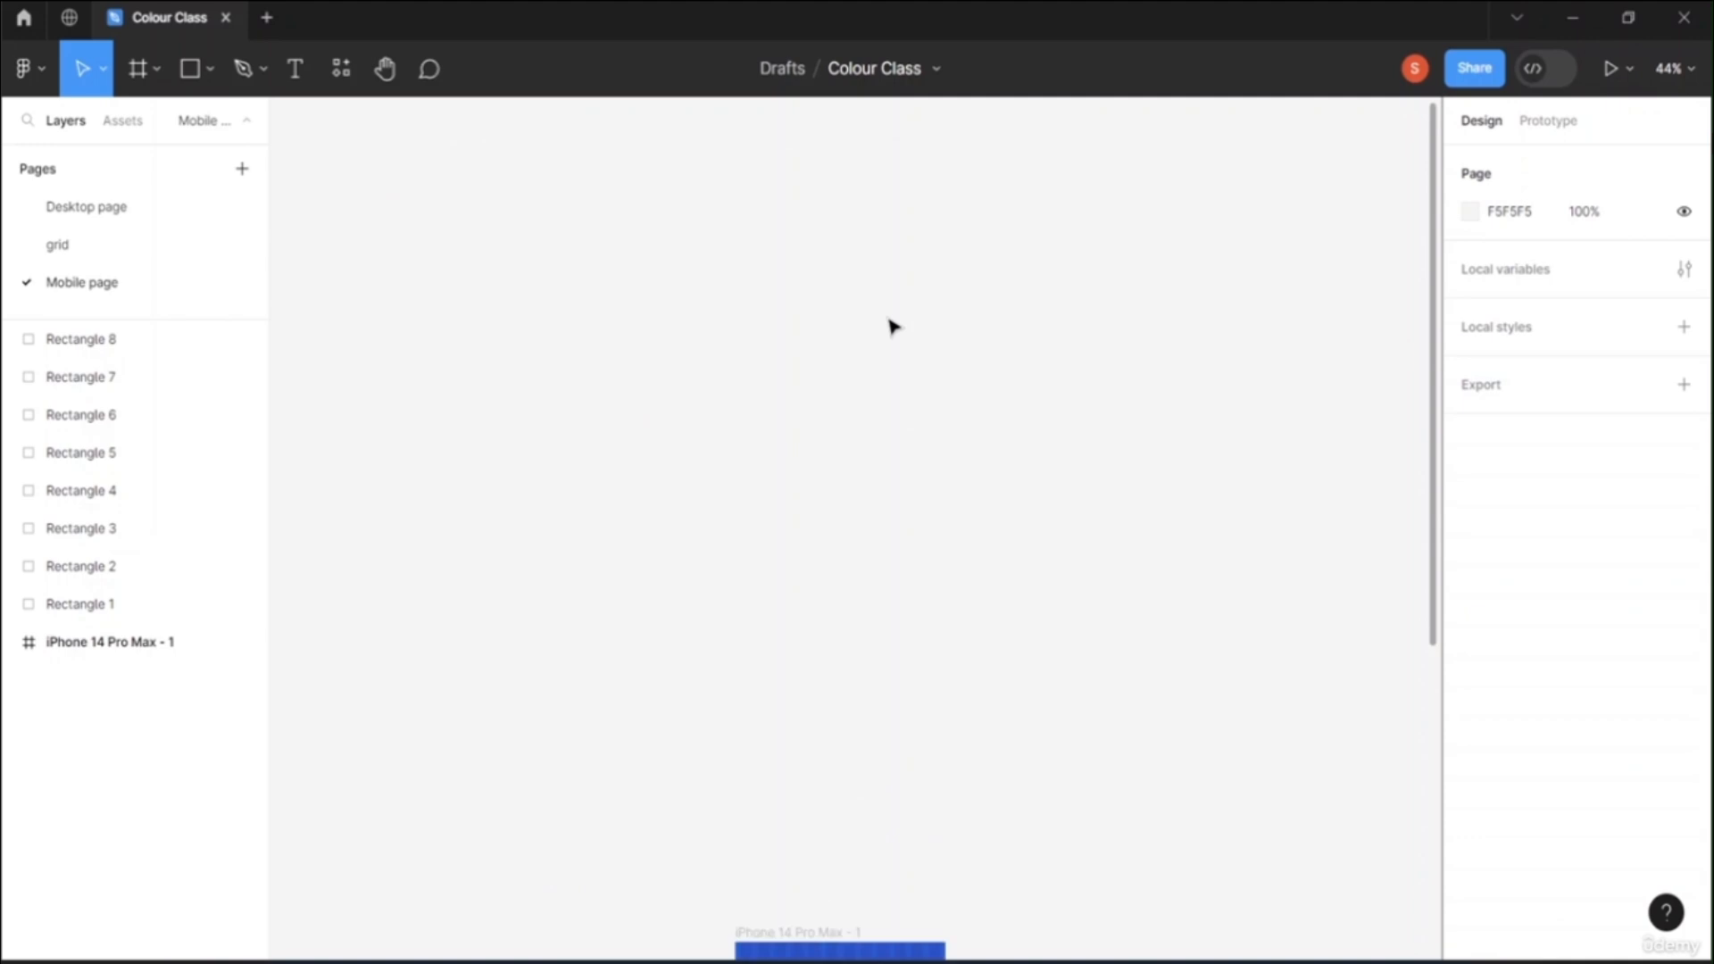
Step: Add an iPhone 14 Pro frame to the mobile page and duplicate it to make a row of four frames
{"action": "left_click", "coordinate": [134, 68]}
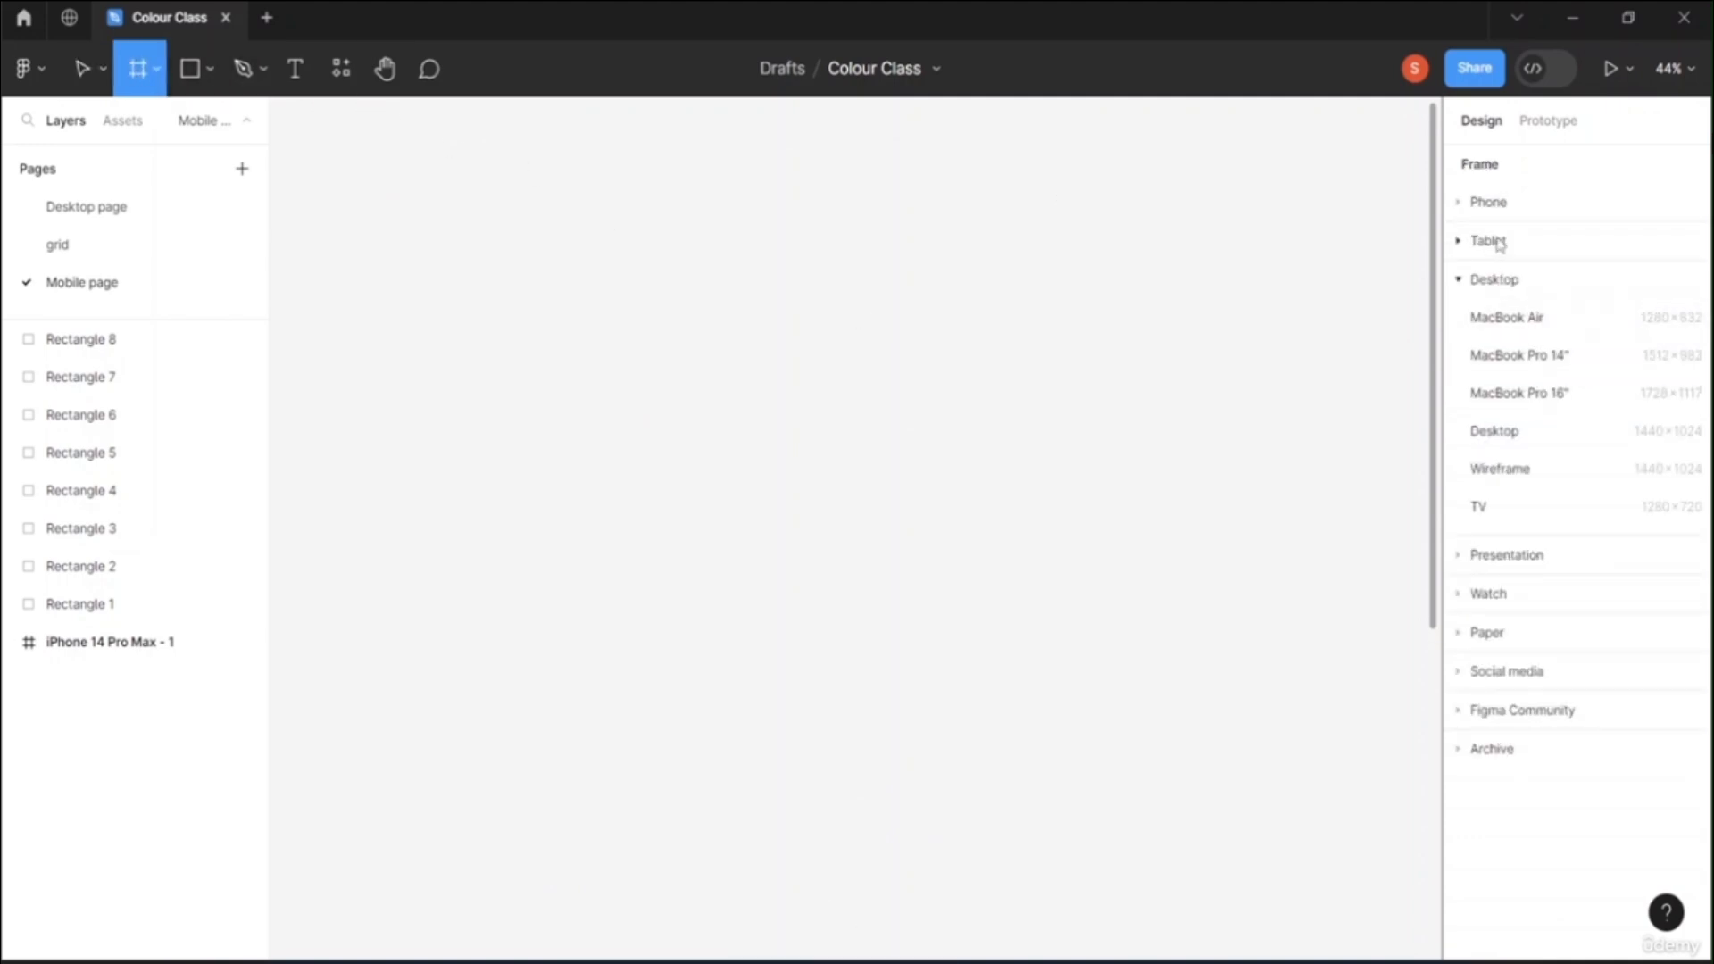
{"action": "left_click", "coordinate": [1485, 203]}
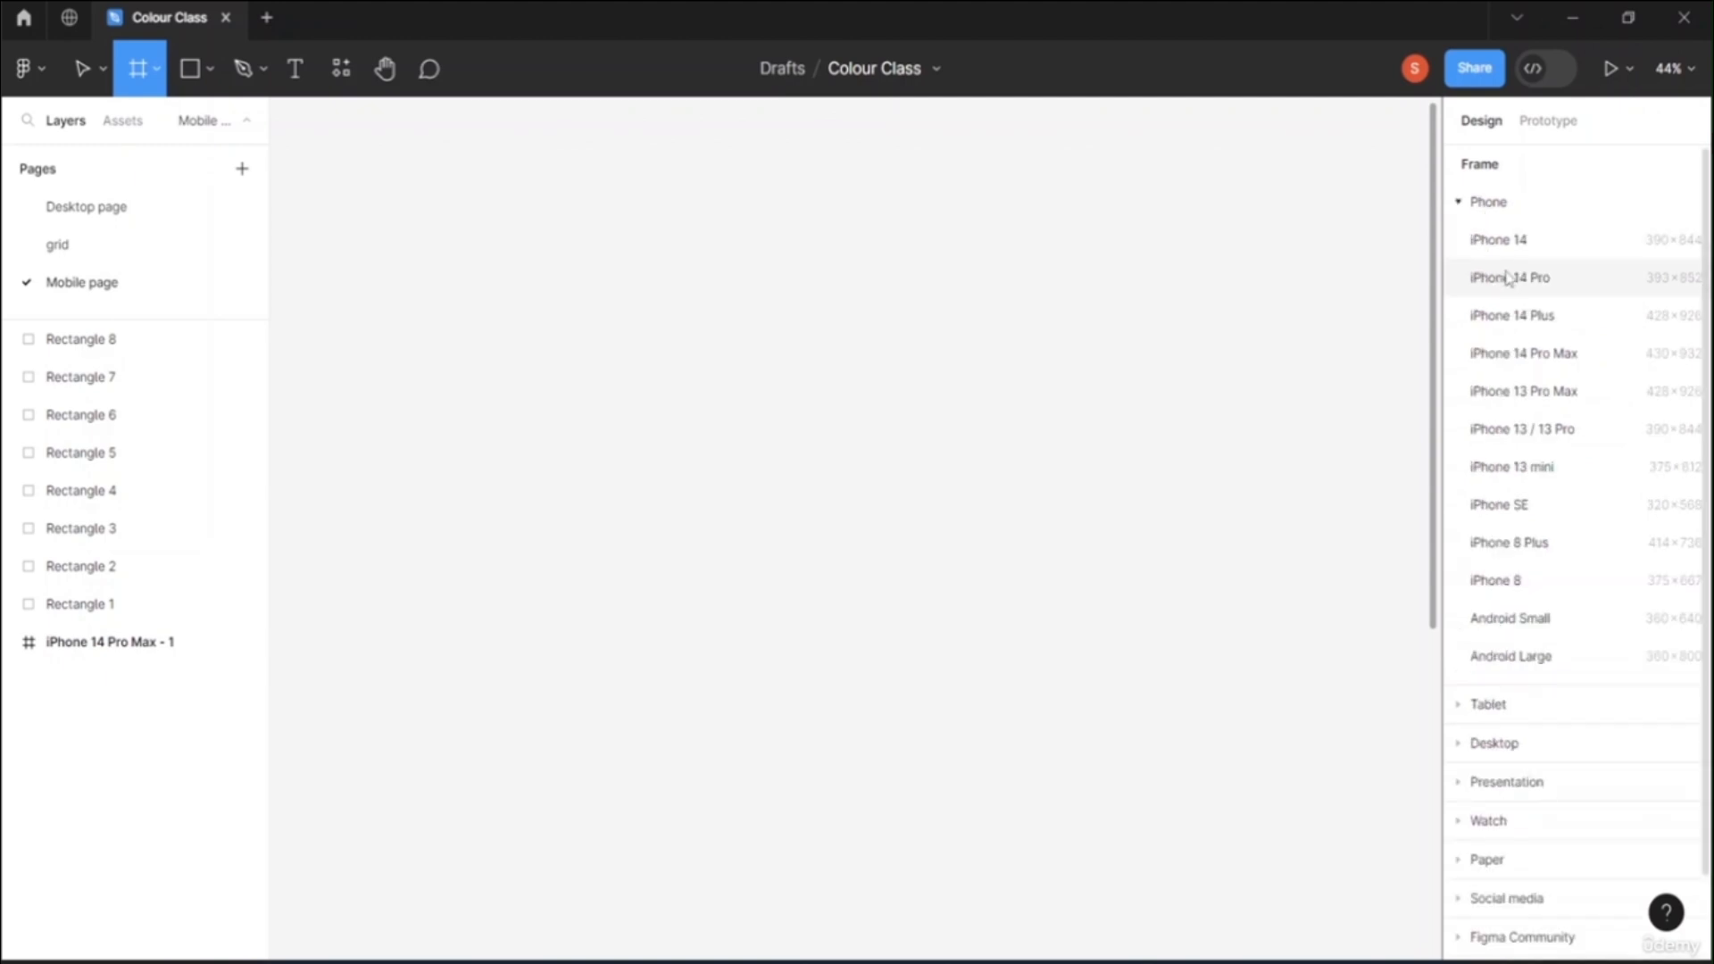
{"action": "left_click", "coordinate": [1509, 278]}
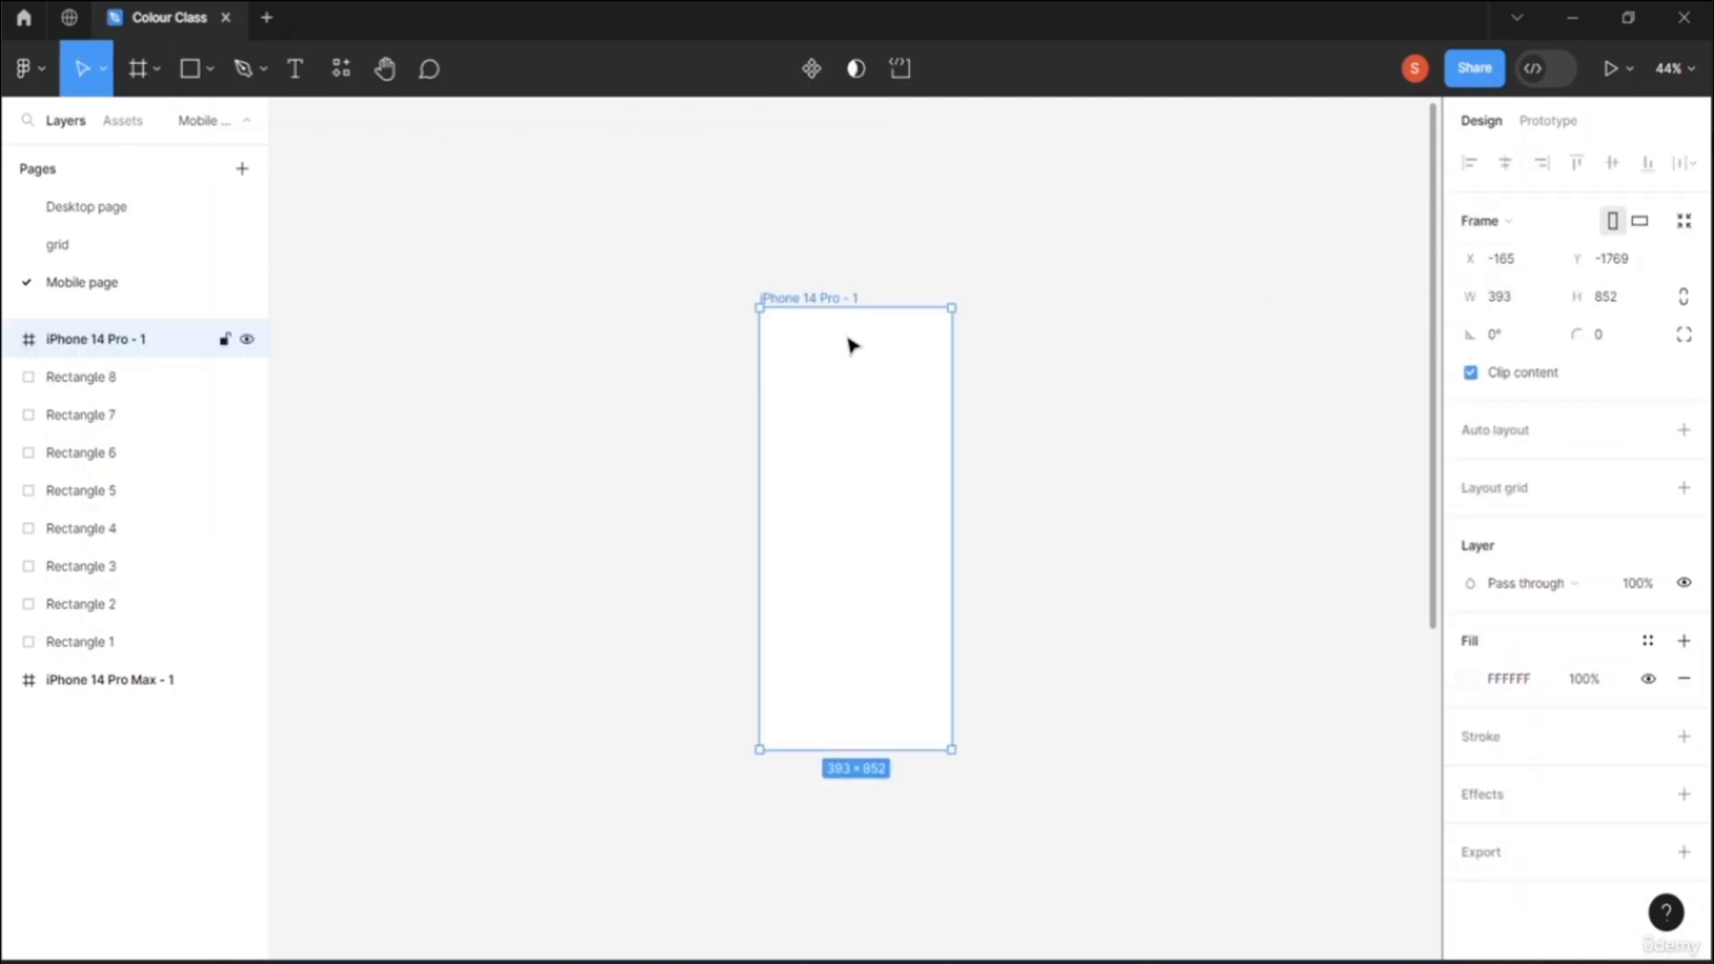
{"action": "left_click_drag", "start_coordinate": [848, 344], "coordinate": [467, 255]}
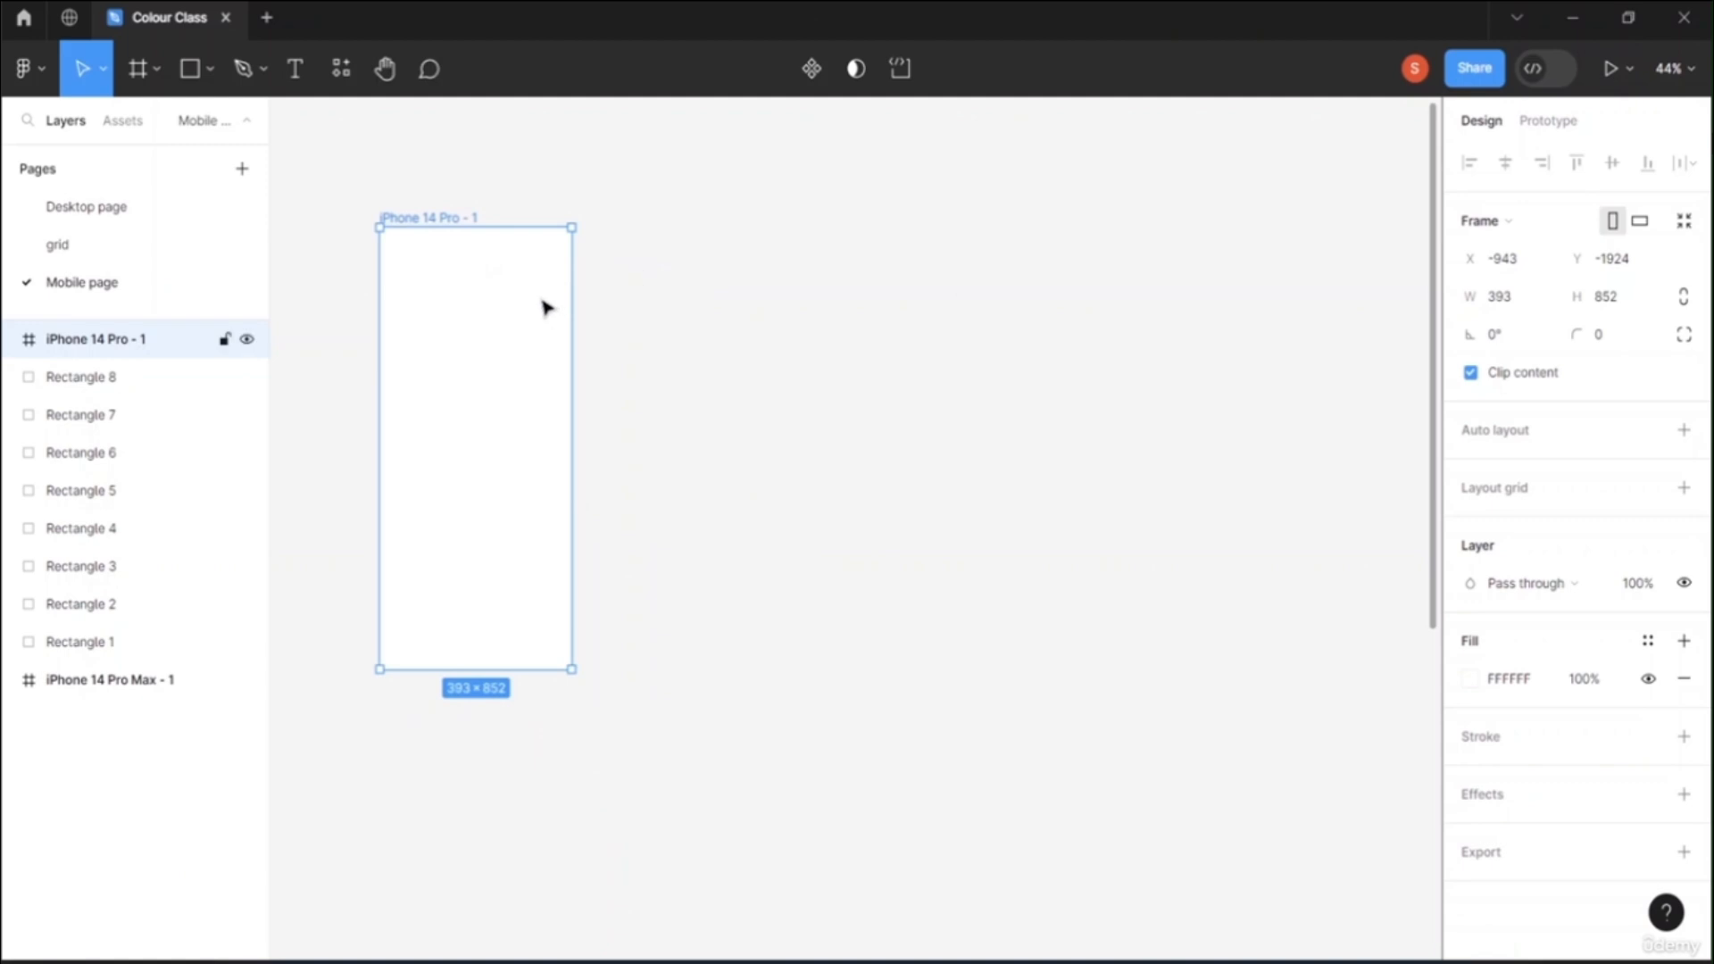
{"action": "left_click_drag", "start_coordinate": [524, 324], "coordinate": [1232, 390]}
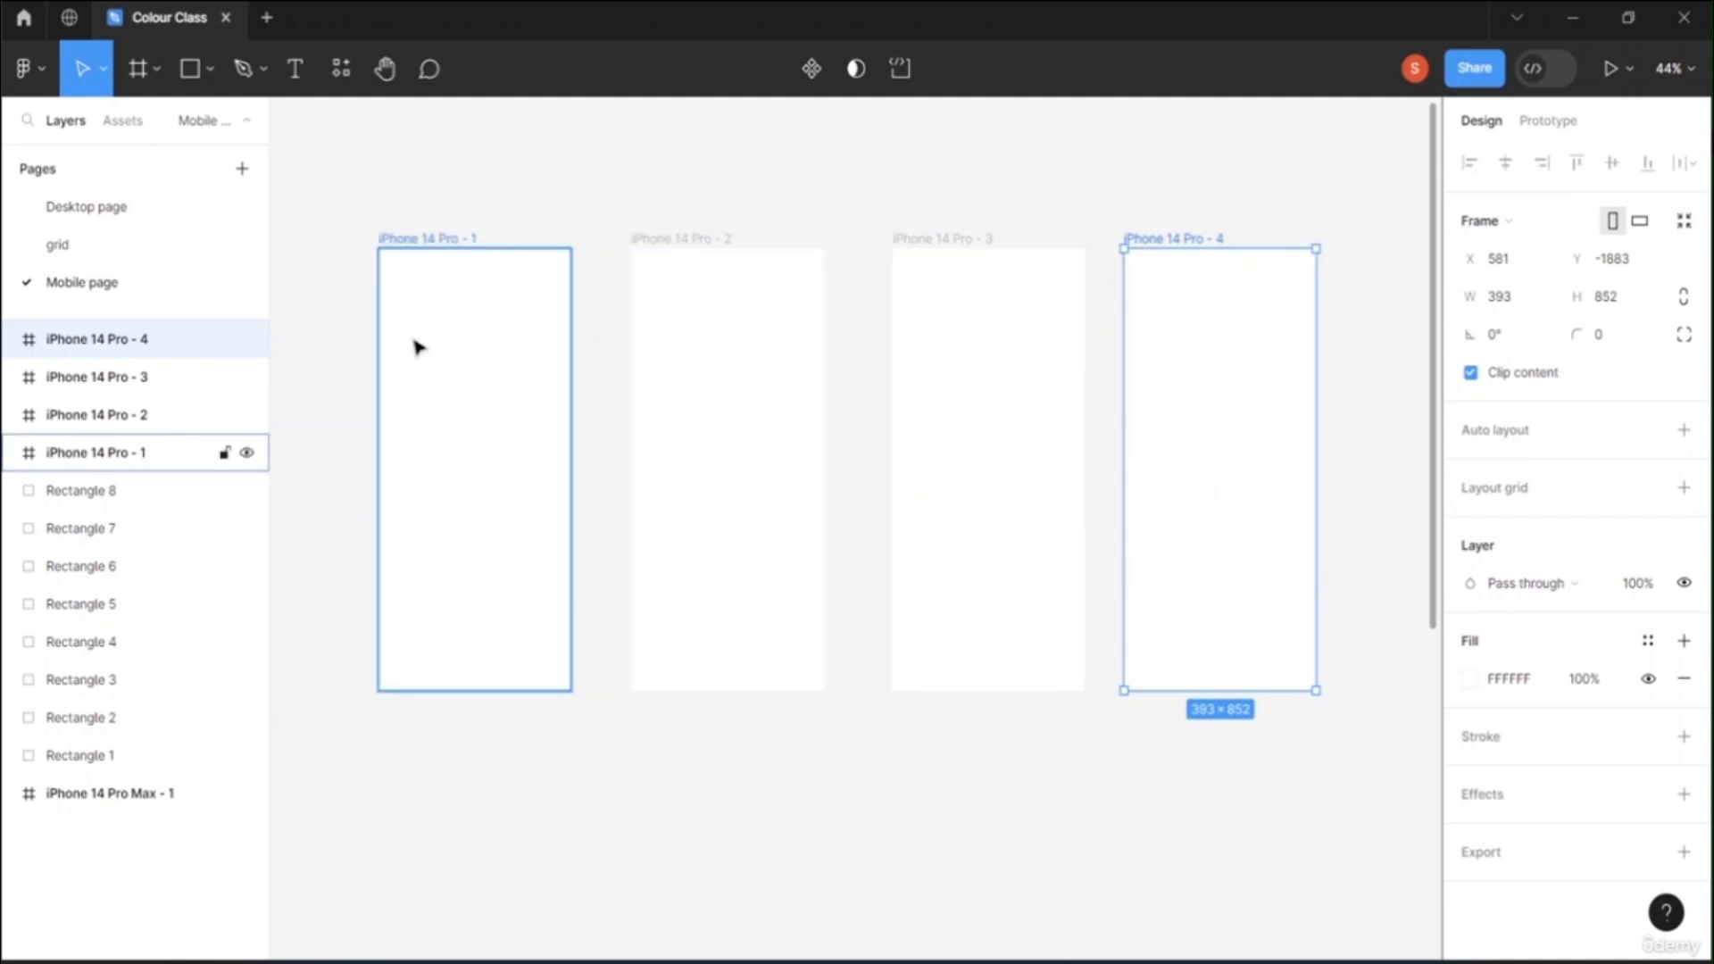
Step: Draw a rectangle about 279 × 322 in the upper part of the iPhone 14 Pro - 1 frame
{"action": "left_click", "coordinate": [1339, 406]}
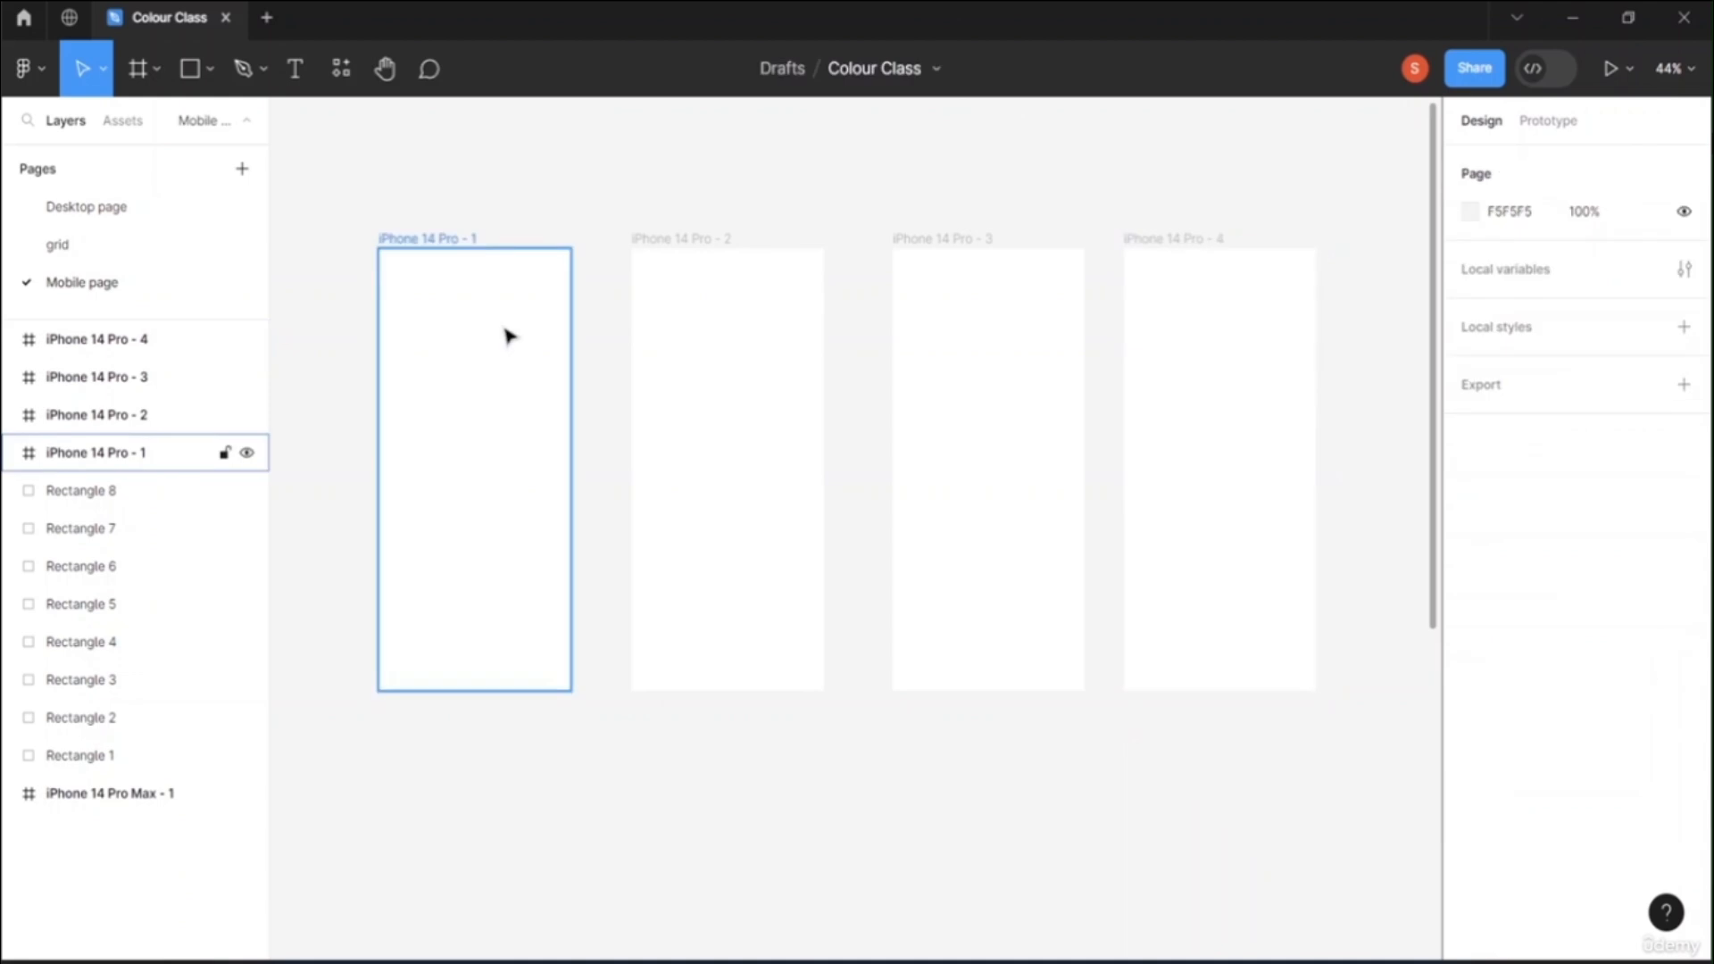
{"action": "left_click", "coordinate": [191, 71]}
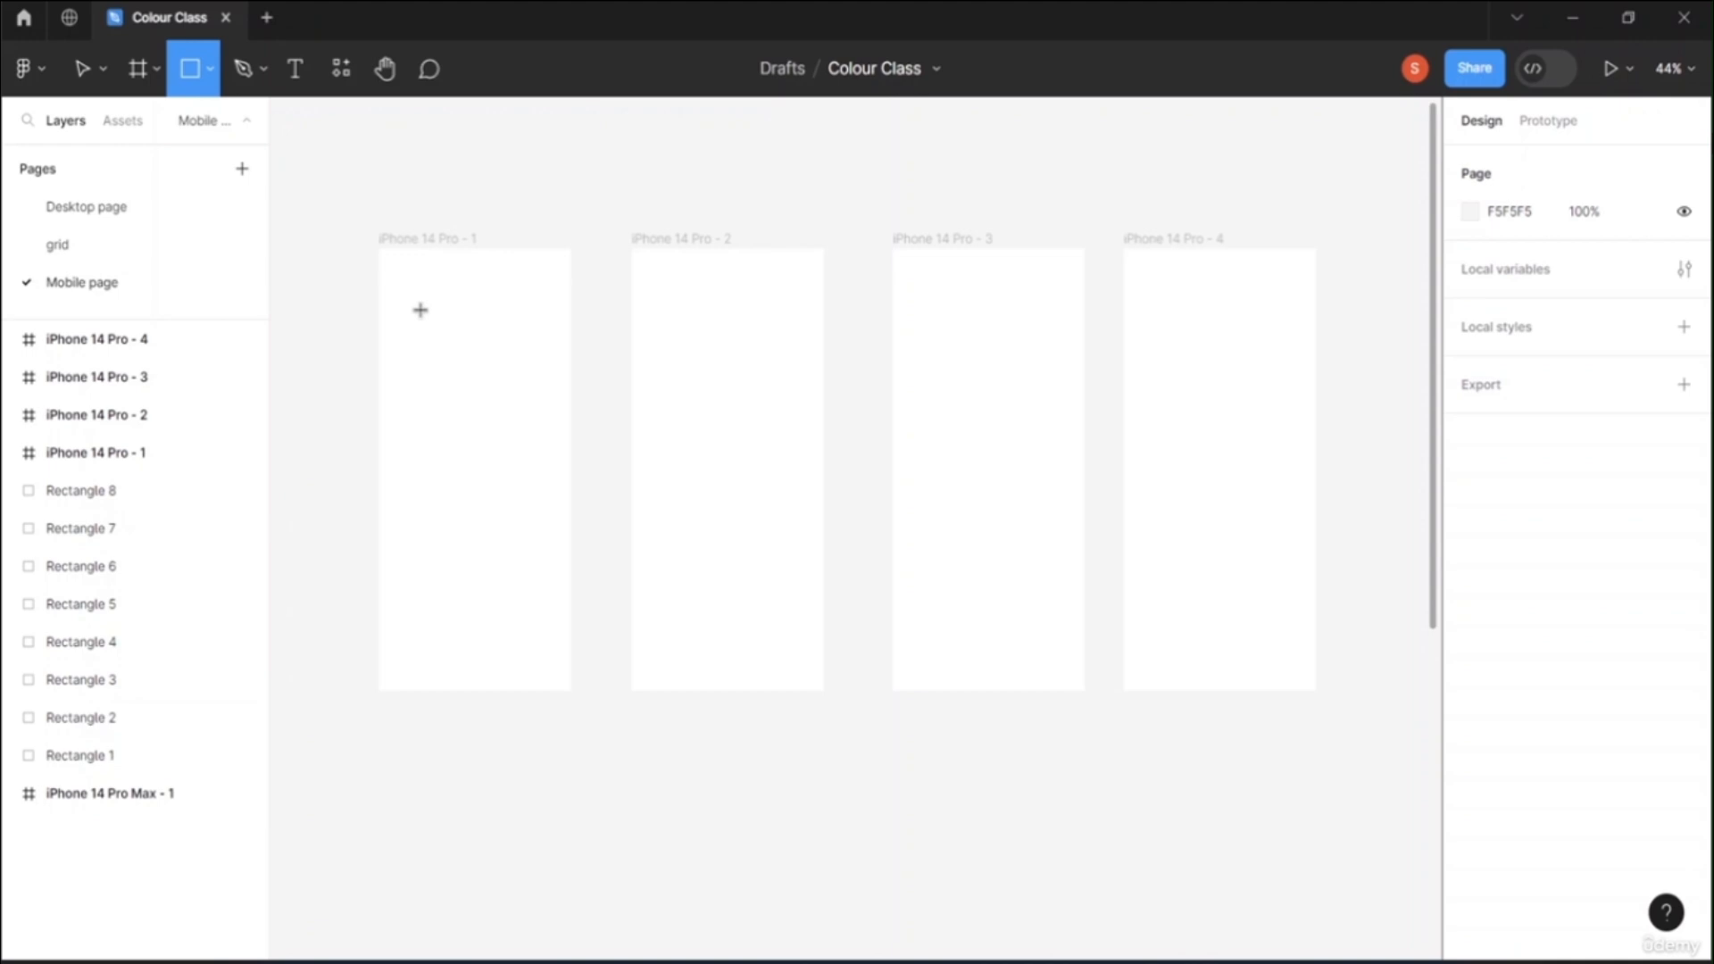
{"action": "left_click_drag", "start_coordinate": [406, 302], "coordinate": [546, 477]}
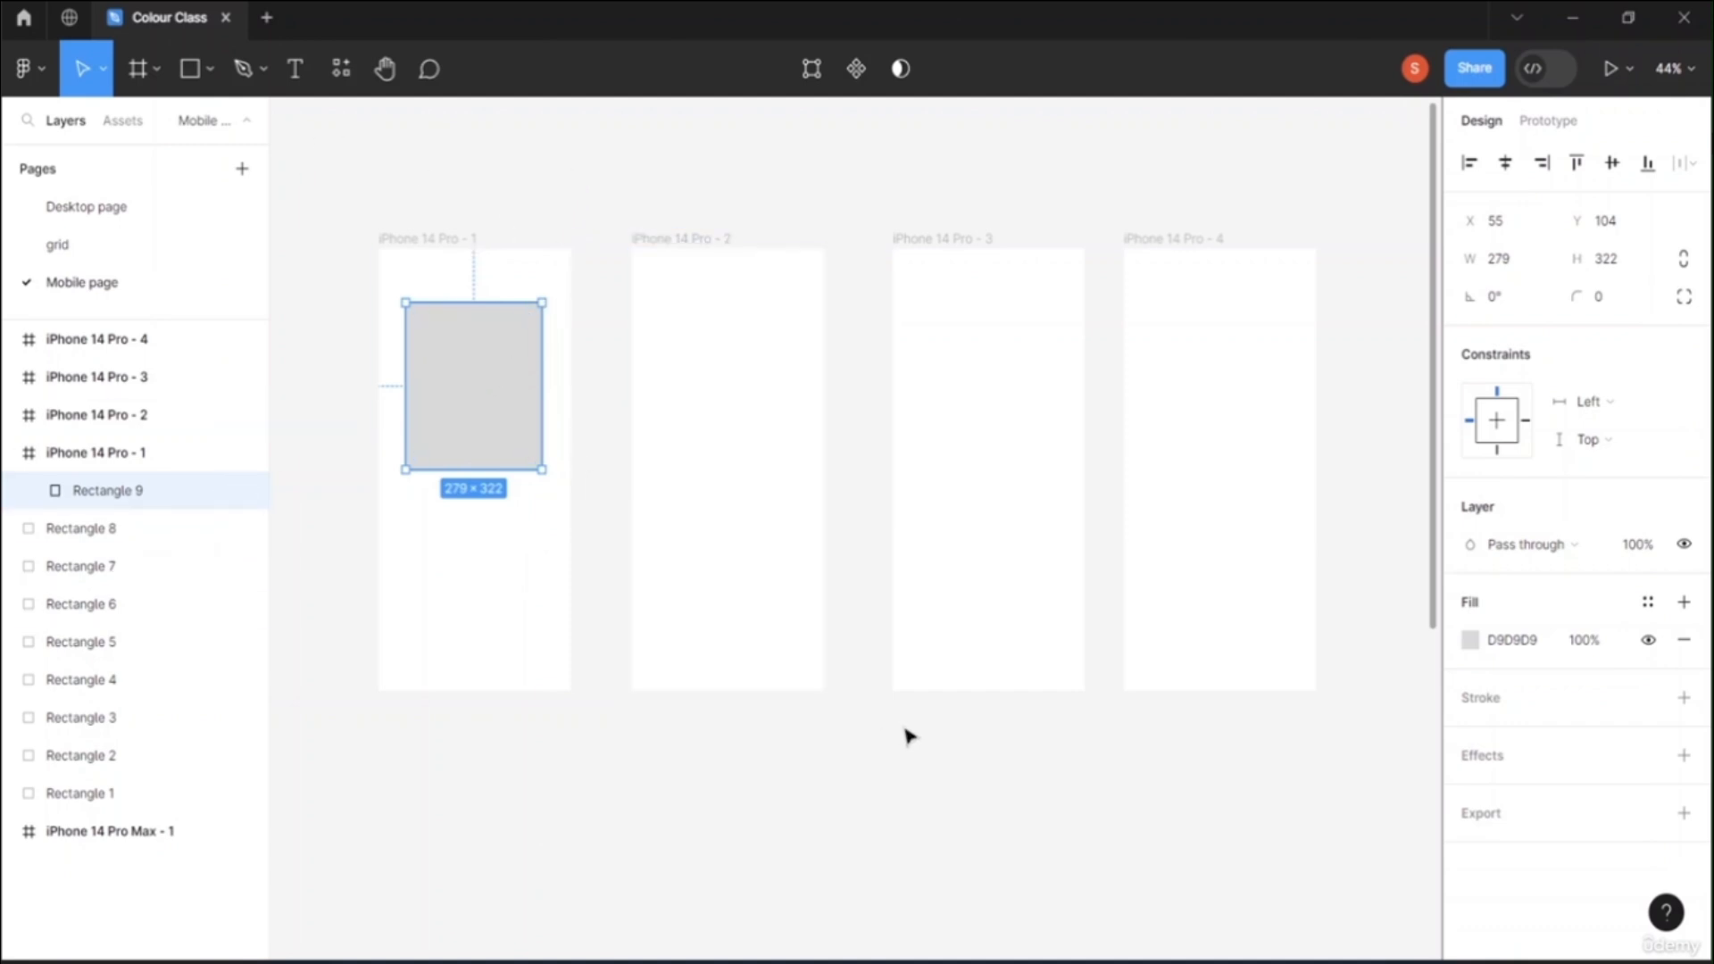
Step: Switch to the Grabient website in the browser and look through the first page of gradient samples
{"action": "key", "text": "alt+Tab"}
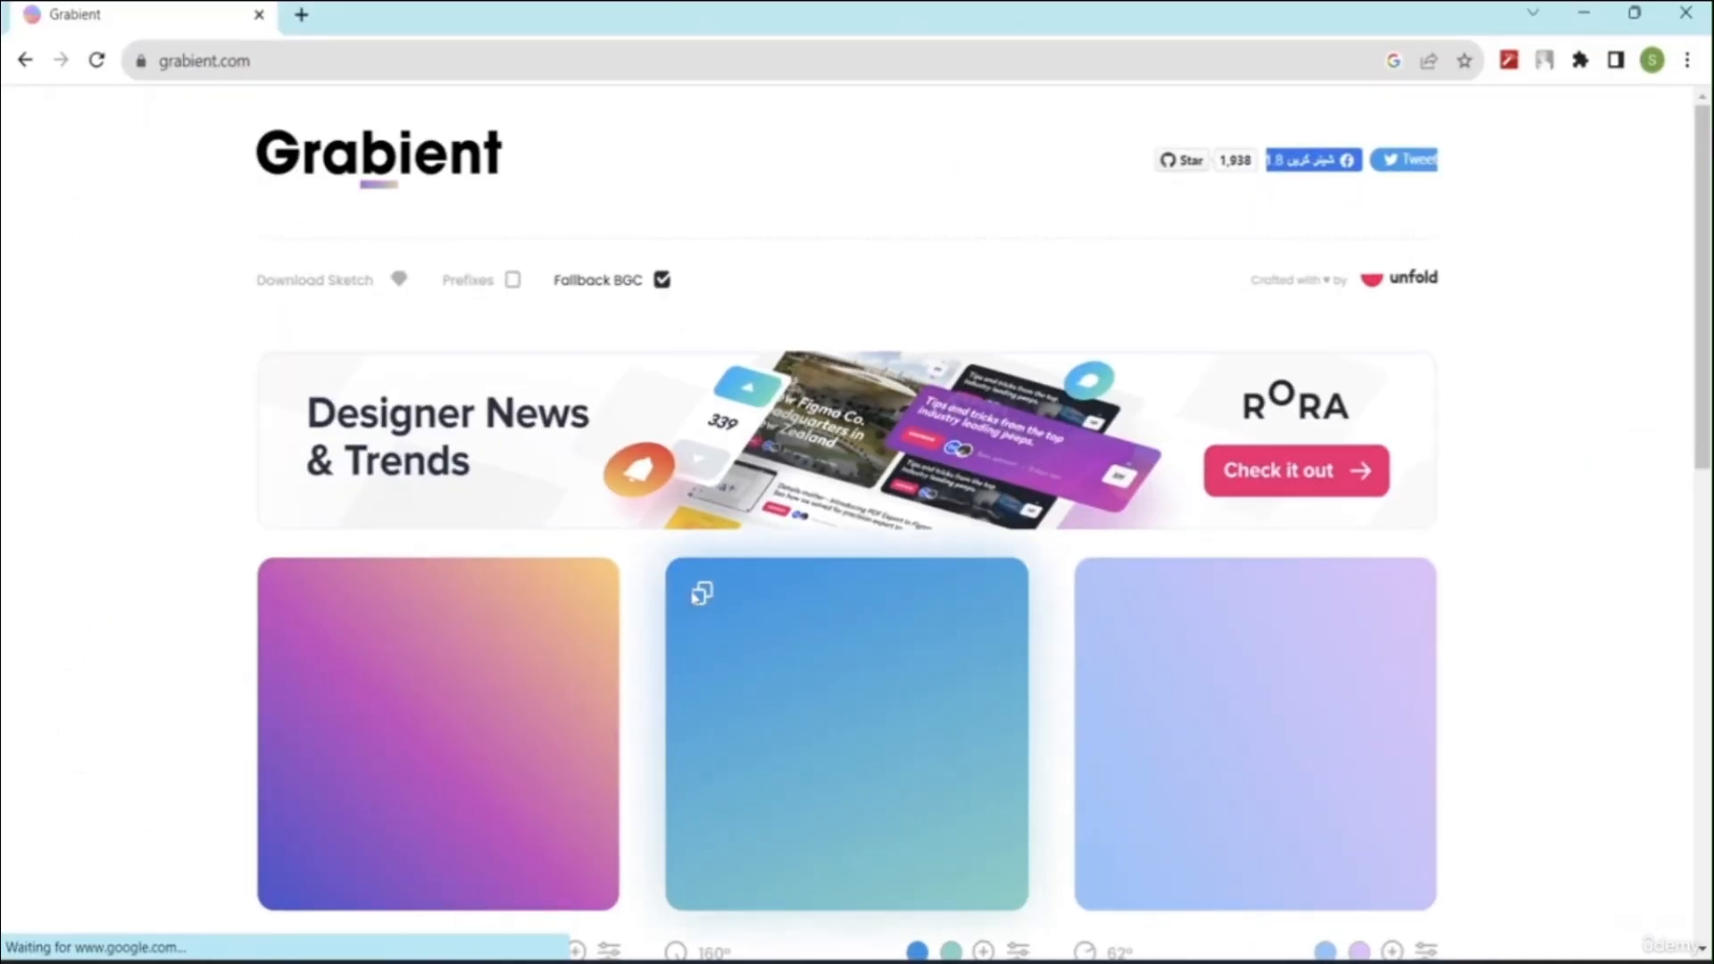
{"action": "scroll", "coordinate": [746, 337], "scroll_direction": "down", "scroll_amount": 9}
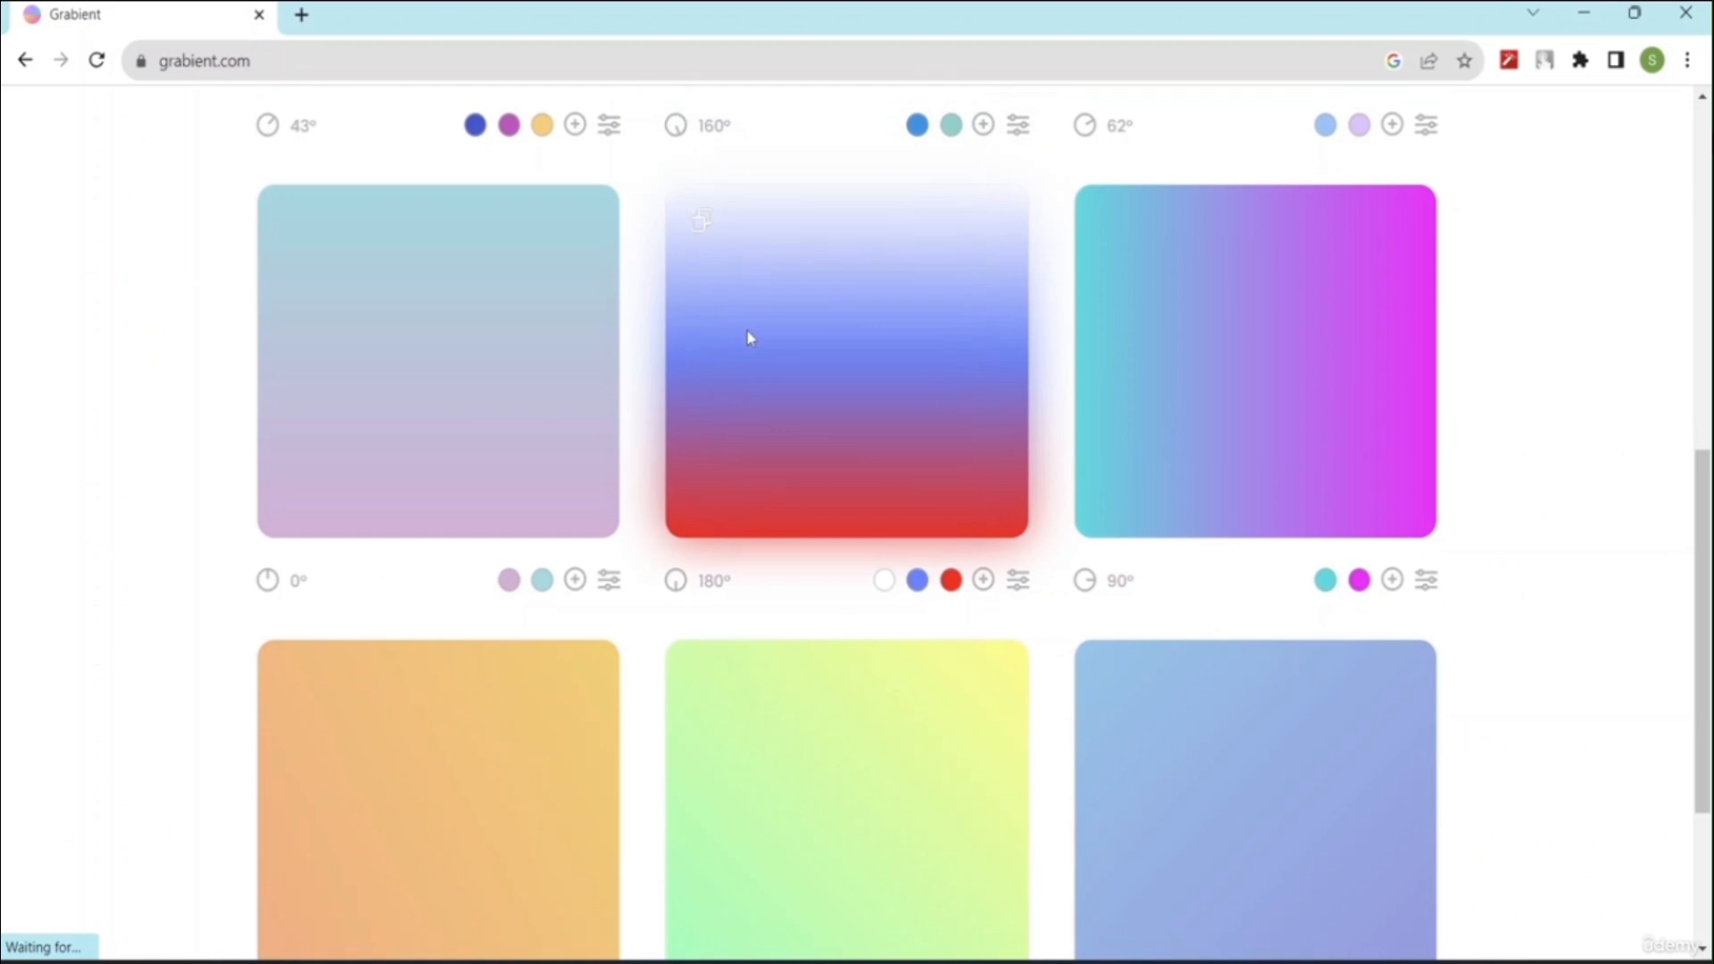
{"action": "scroll", "coordinate": [748, 336], "scroll_direction": "down", "scroll_amount": 3}
{"action": "scroll", "coordinate": [711, 547], "scroll_direction": "up", "scroll_amount": 13}
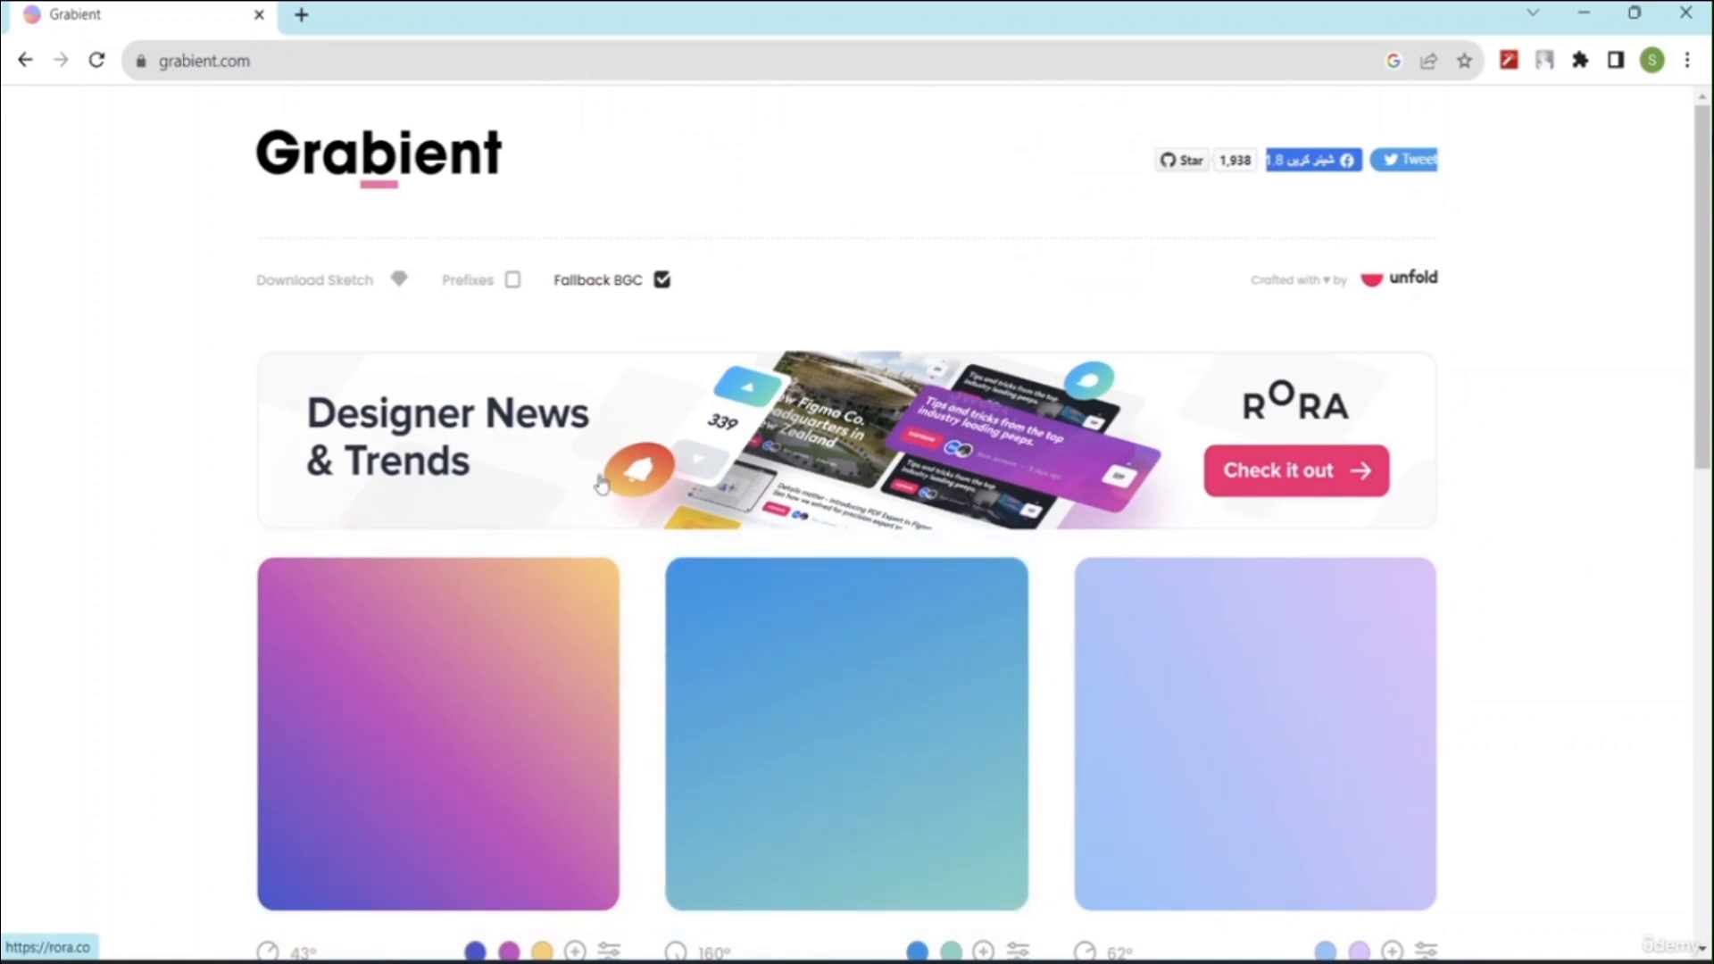
{"action": "scroll", "coordinate": [598, 483], "scroll_direction": "down", "scroll_amount": 4}
{"action": "scroll", "coordinate": [598, 483], "scroll_direction": "up", "scroll_amount": 4}
{"action": "scroll", "coordinate": [596, 483], "scroll_direction": "down", "scroll_amount": 12}
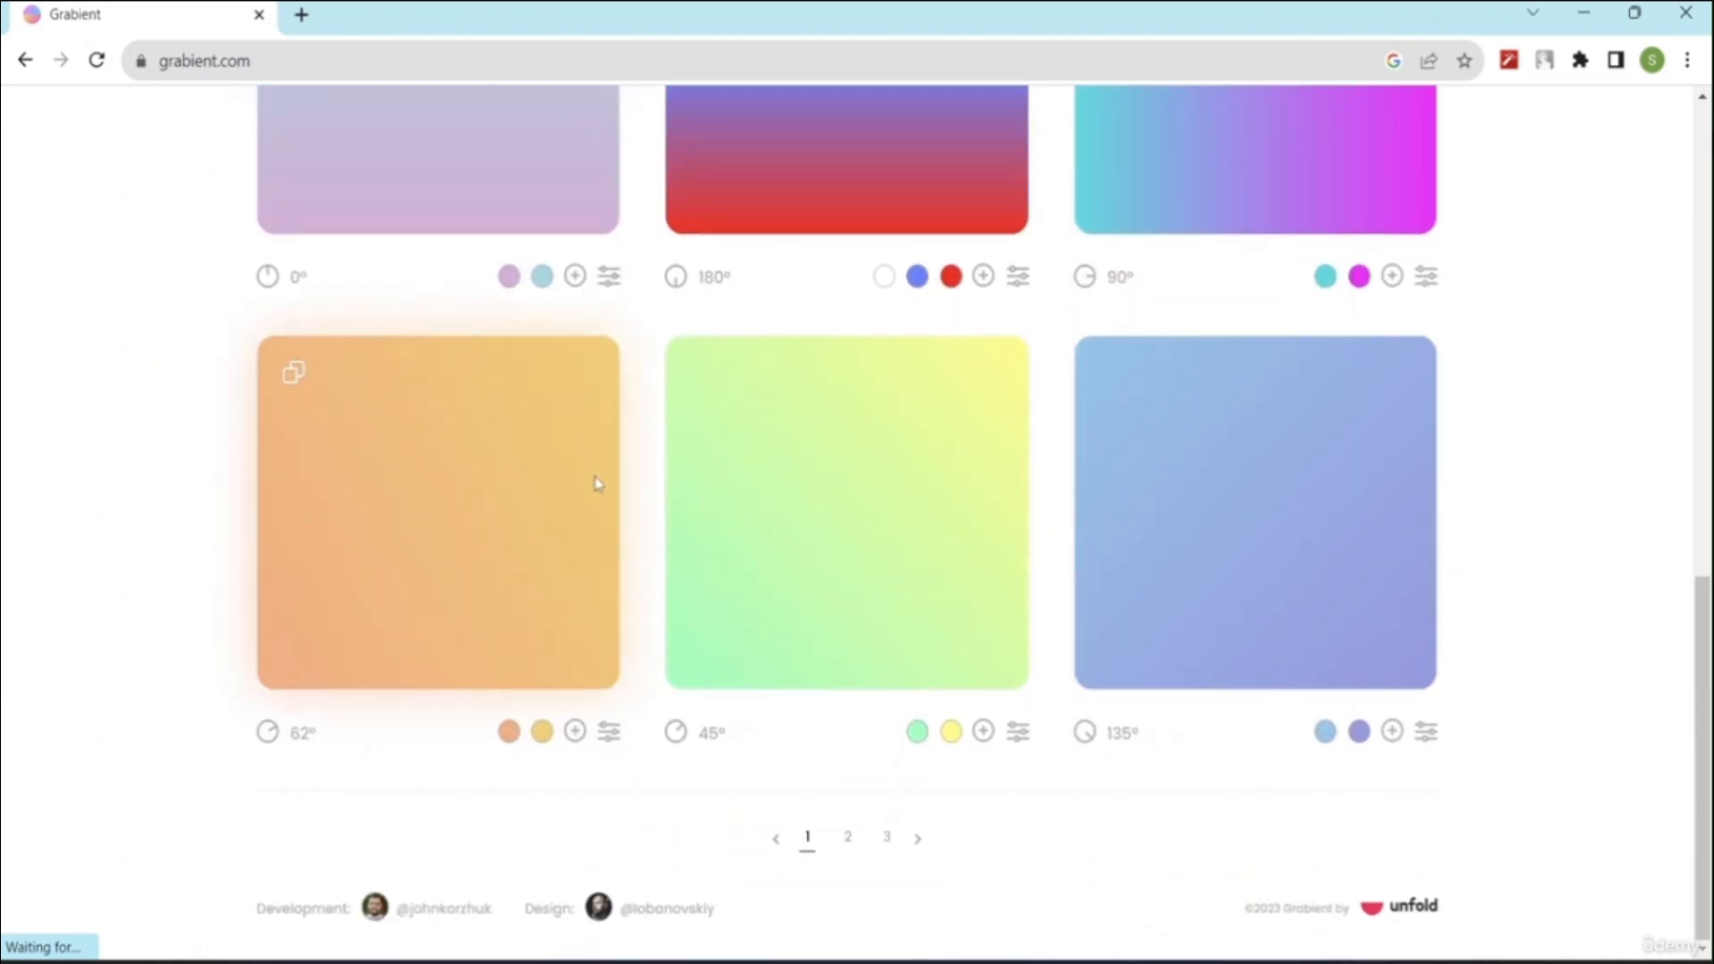
{"action": "scroll", "coordinate": [598, 483], "scroll_direction": "up", "scroll_amount": 12}
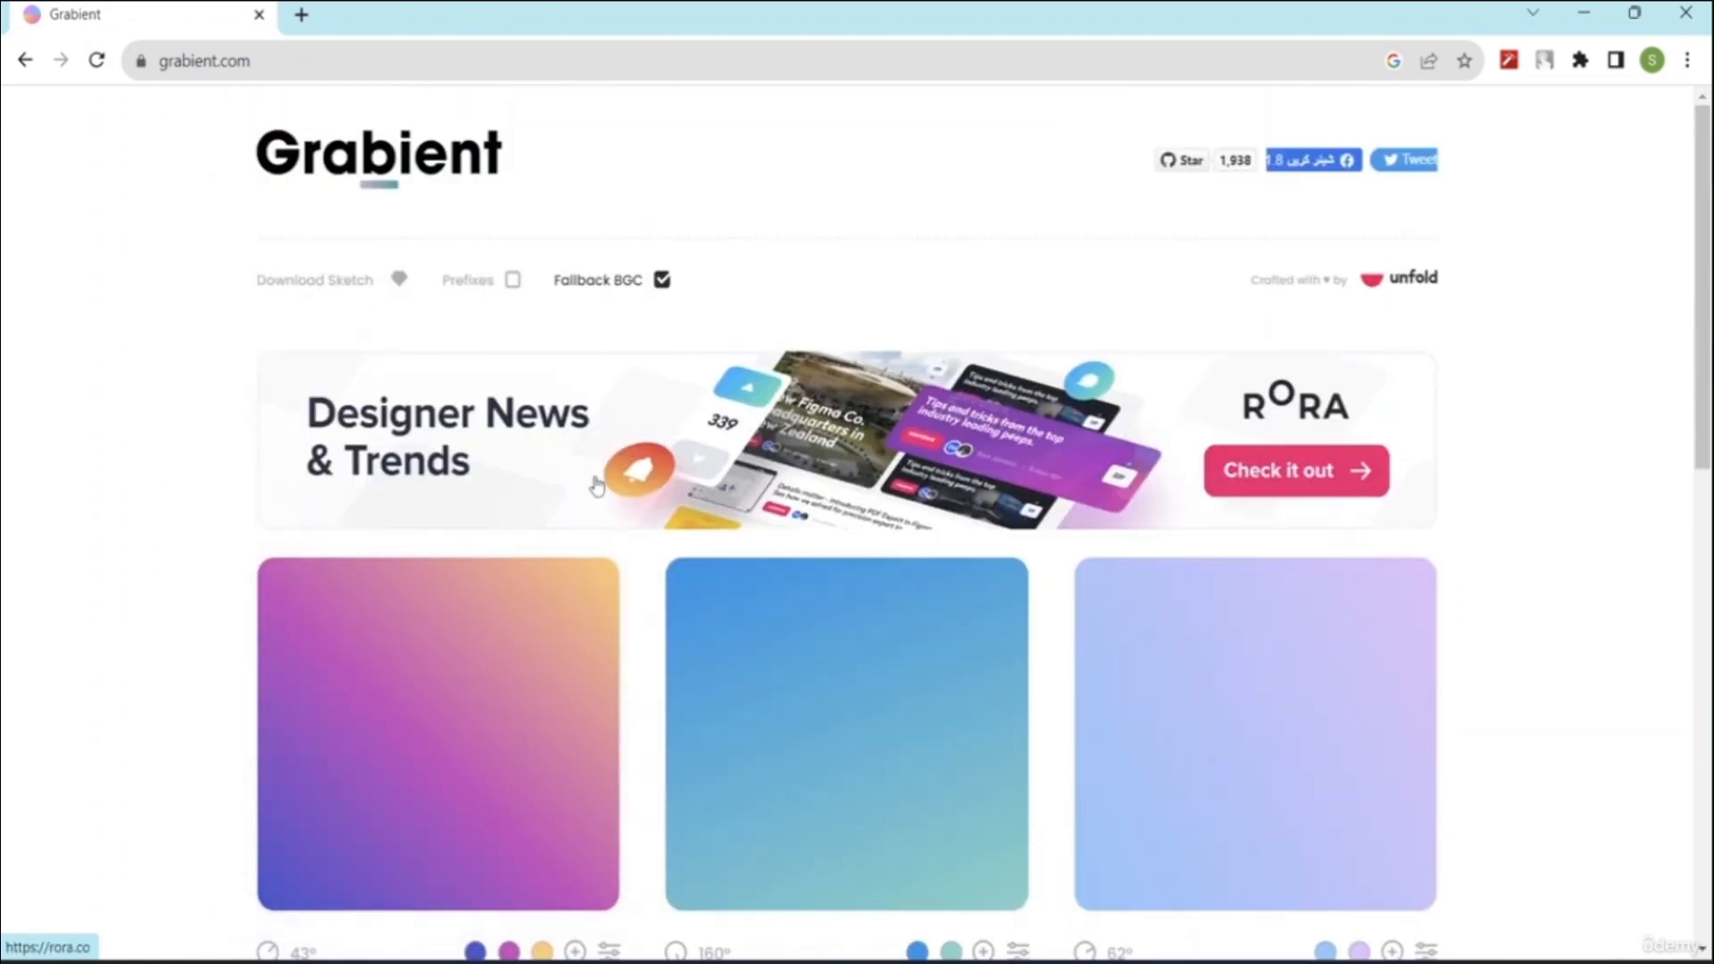
{"action": "scroll", "coordinate": [598, 482], "scroll_direction": "down", "scroll_amount": 11}
{"action": "scroll", "coordinate": [598, 483], "scroll_direction": "up", "scroll_amount": 6}
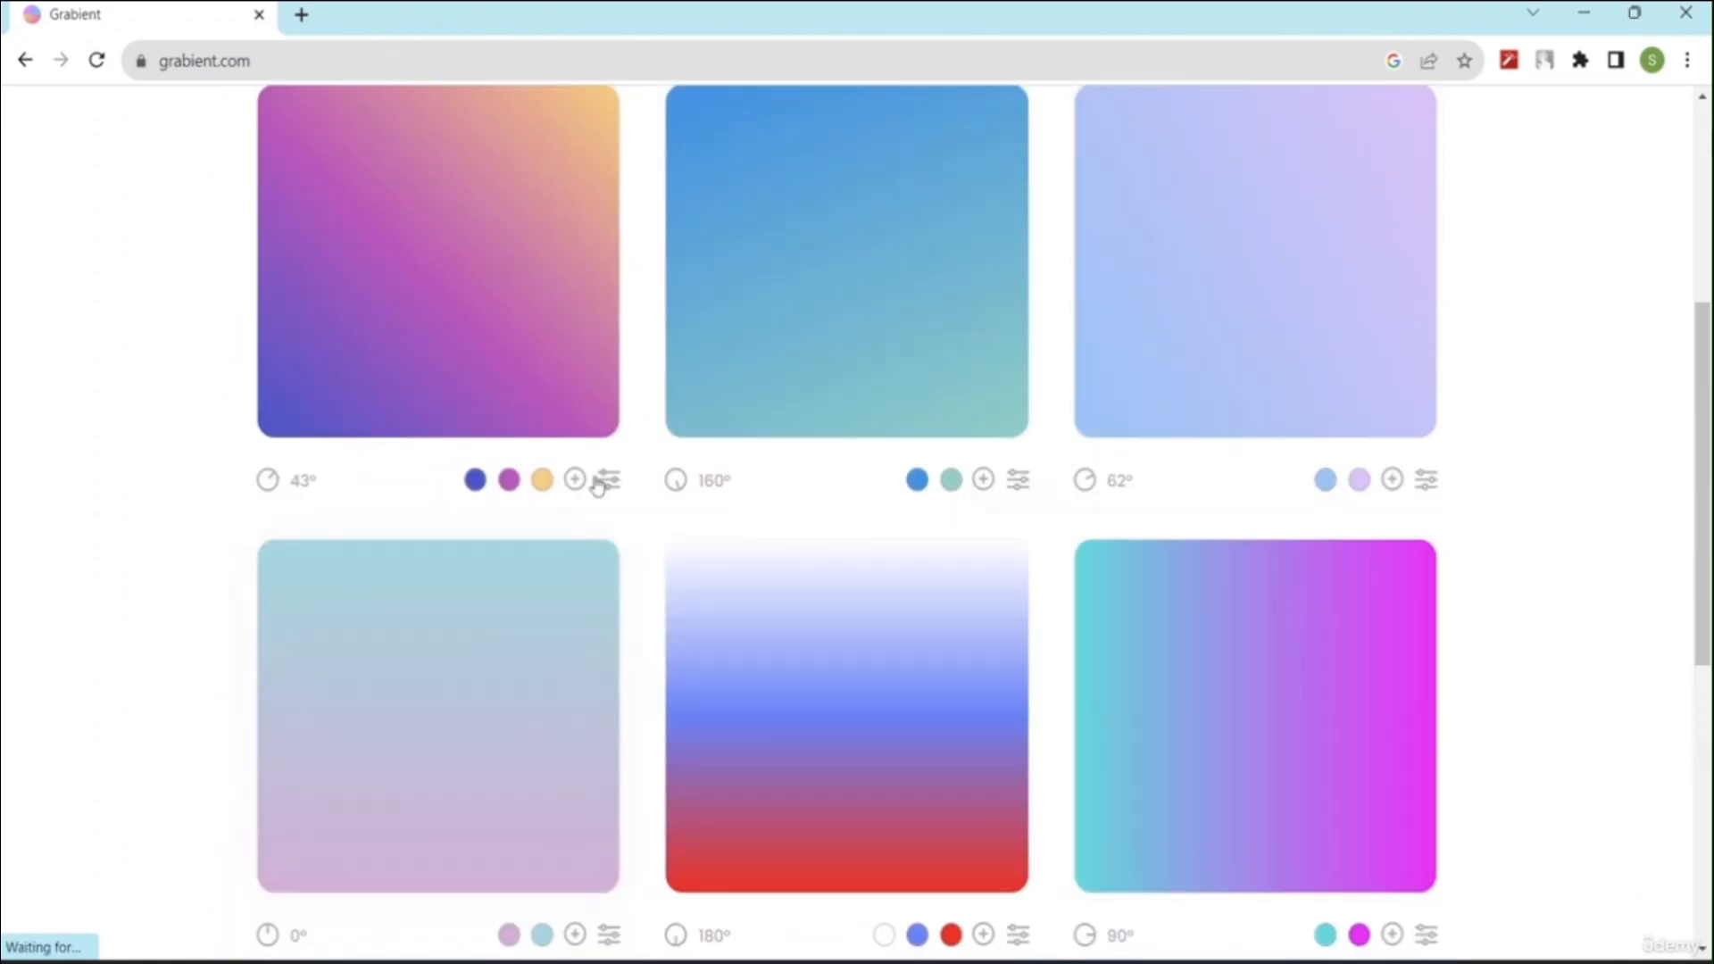
Step: Copy the hex code #4158D0 of the blue colour in the first Grabient gradient
{"action": "left_click", "coordinate": [474, 481]}
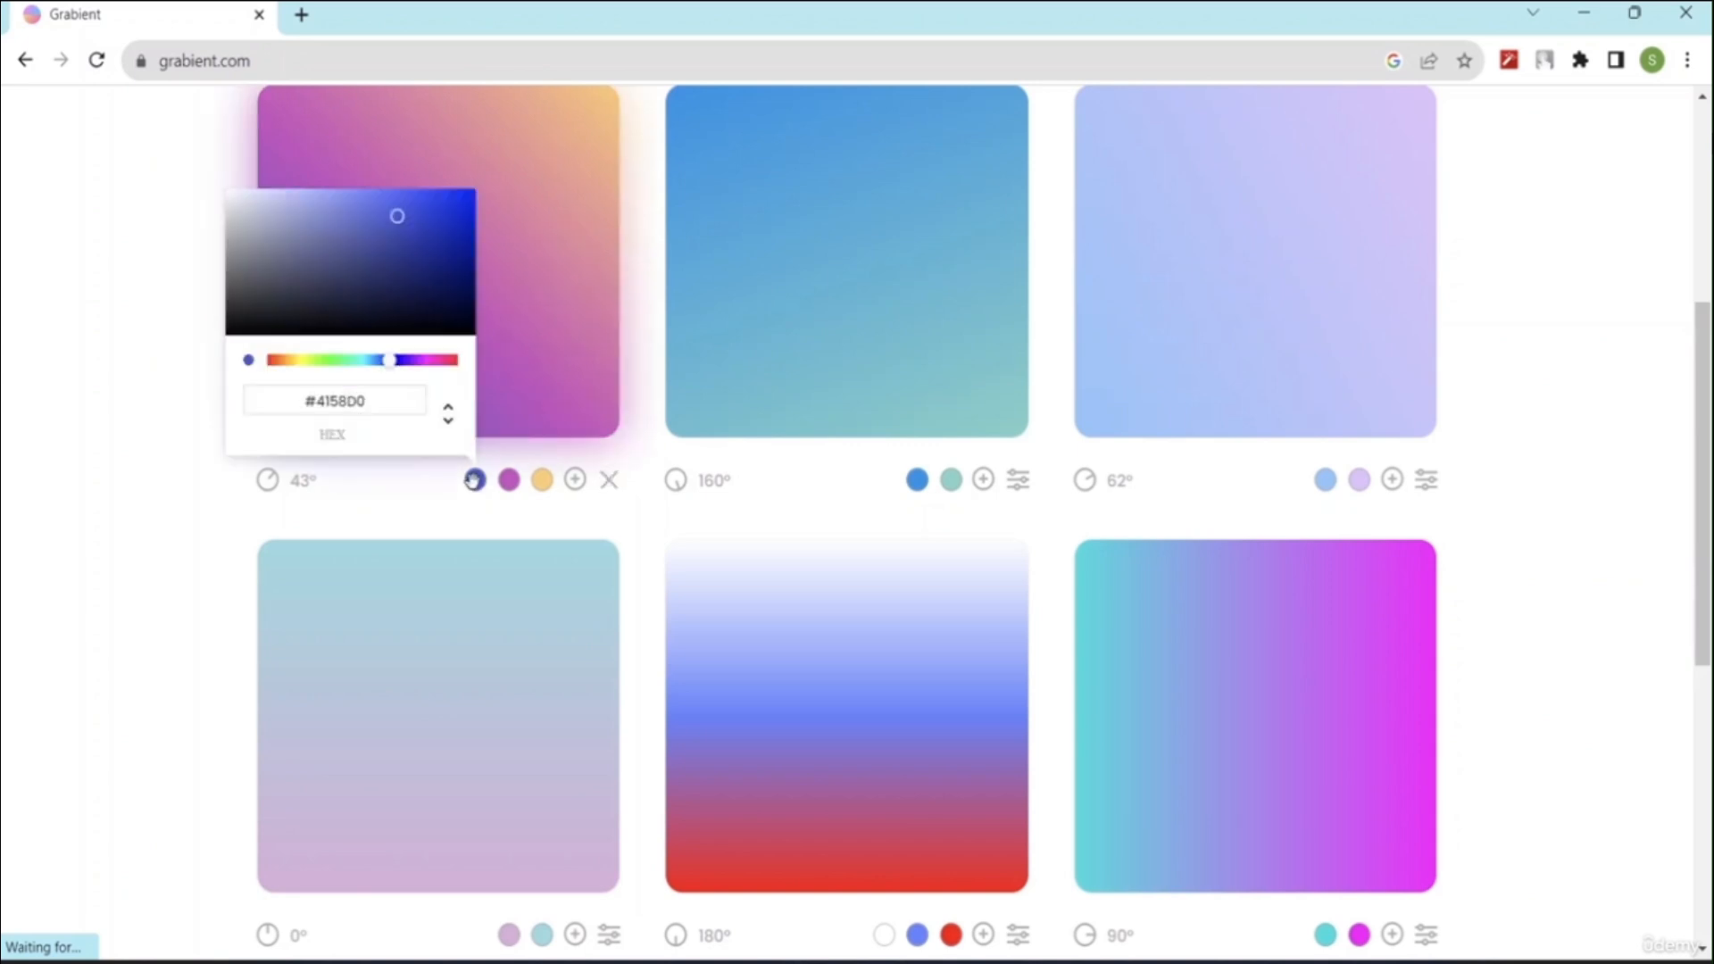
{"action": "left_click_drag", "start_coordinate": [365, 398], "coordinate": [284, 409]}
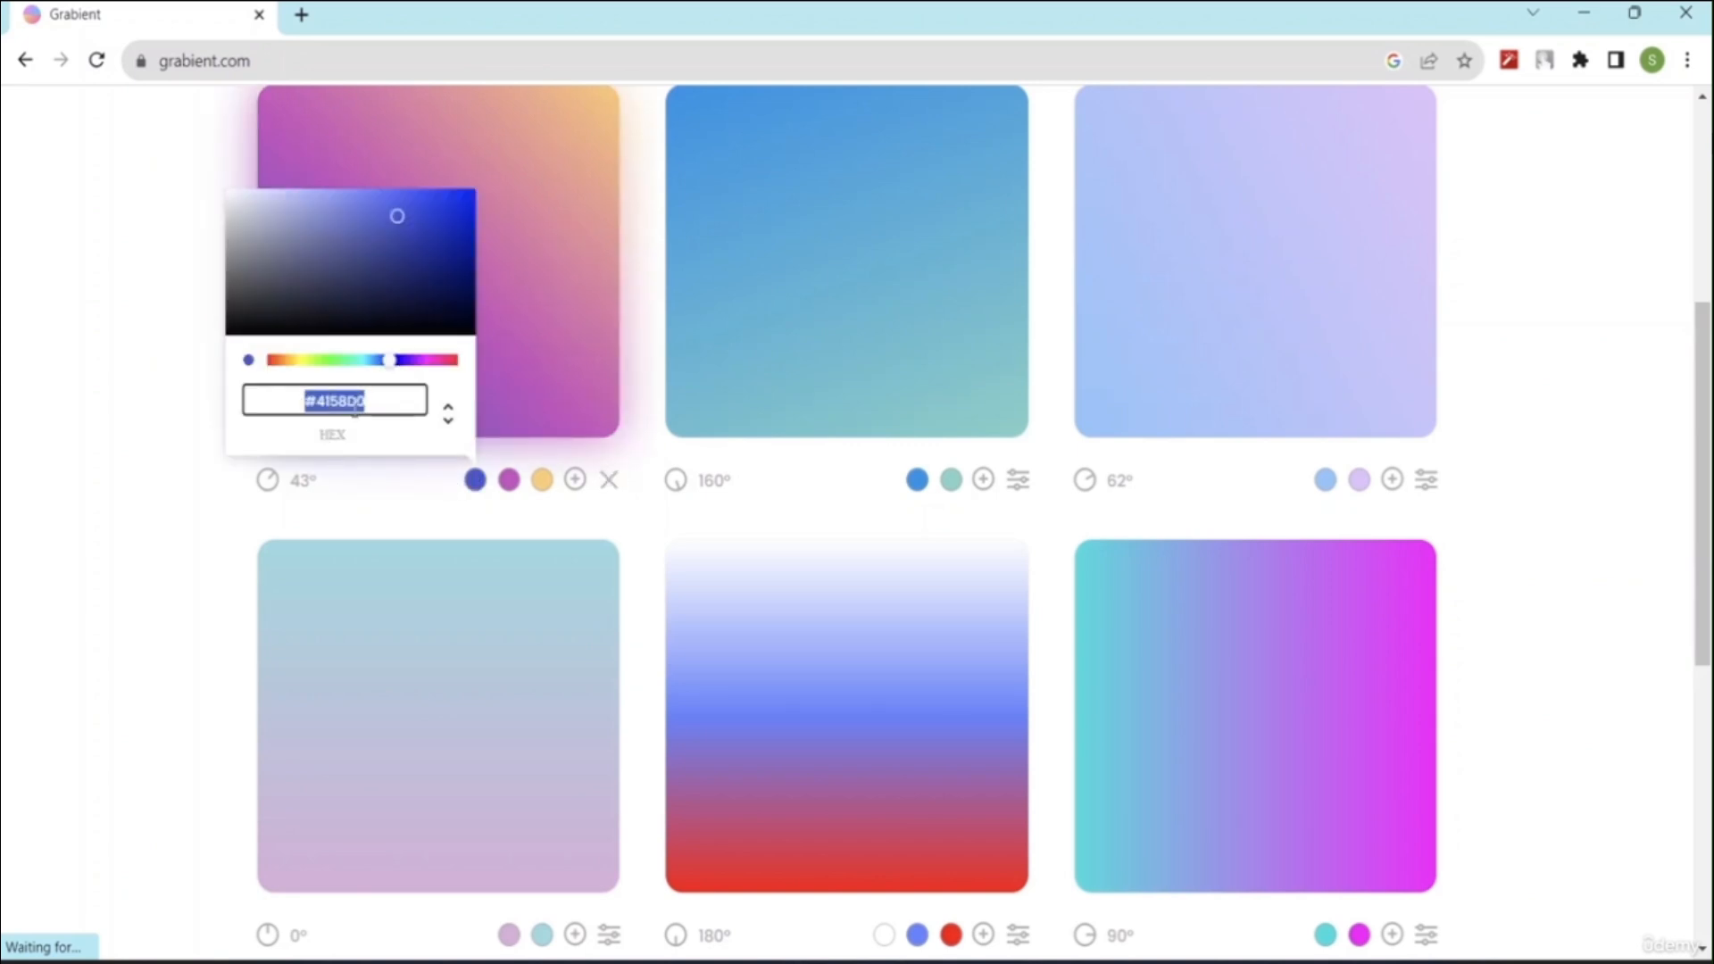
{"action": "right_click", "coordinate": [355, 409]}
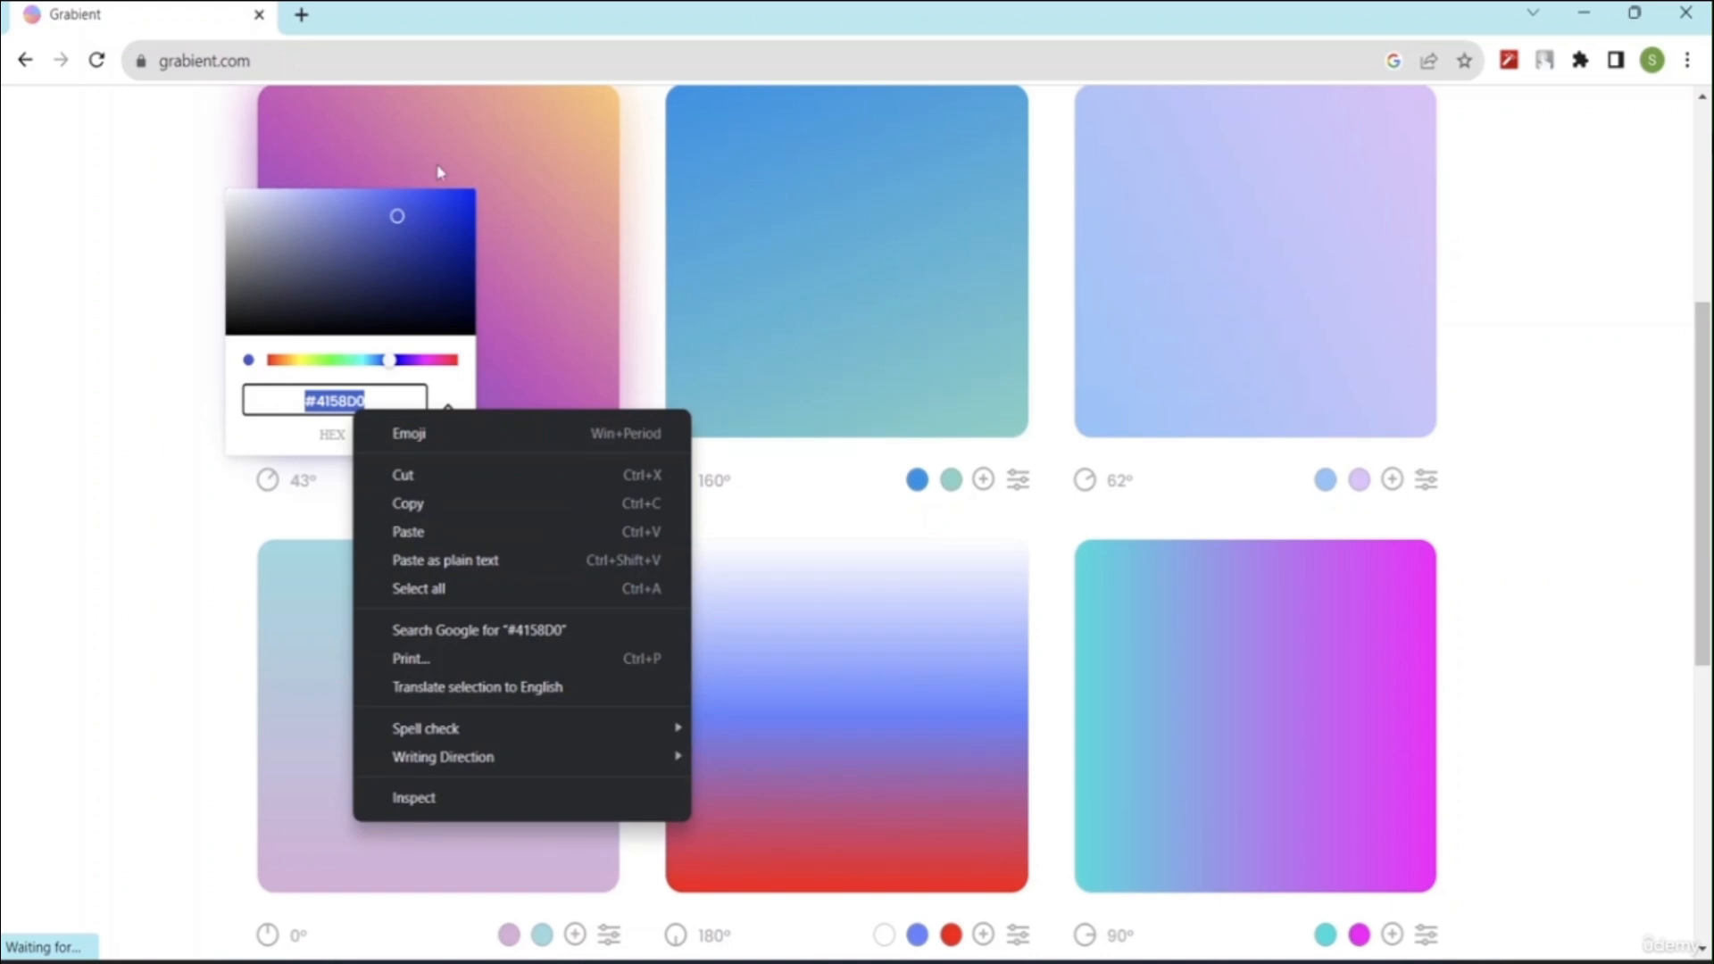
{"action": "left_click", "coordinate": [459, 505]}
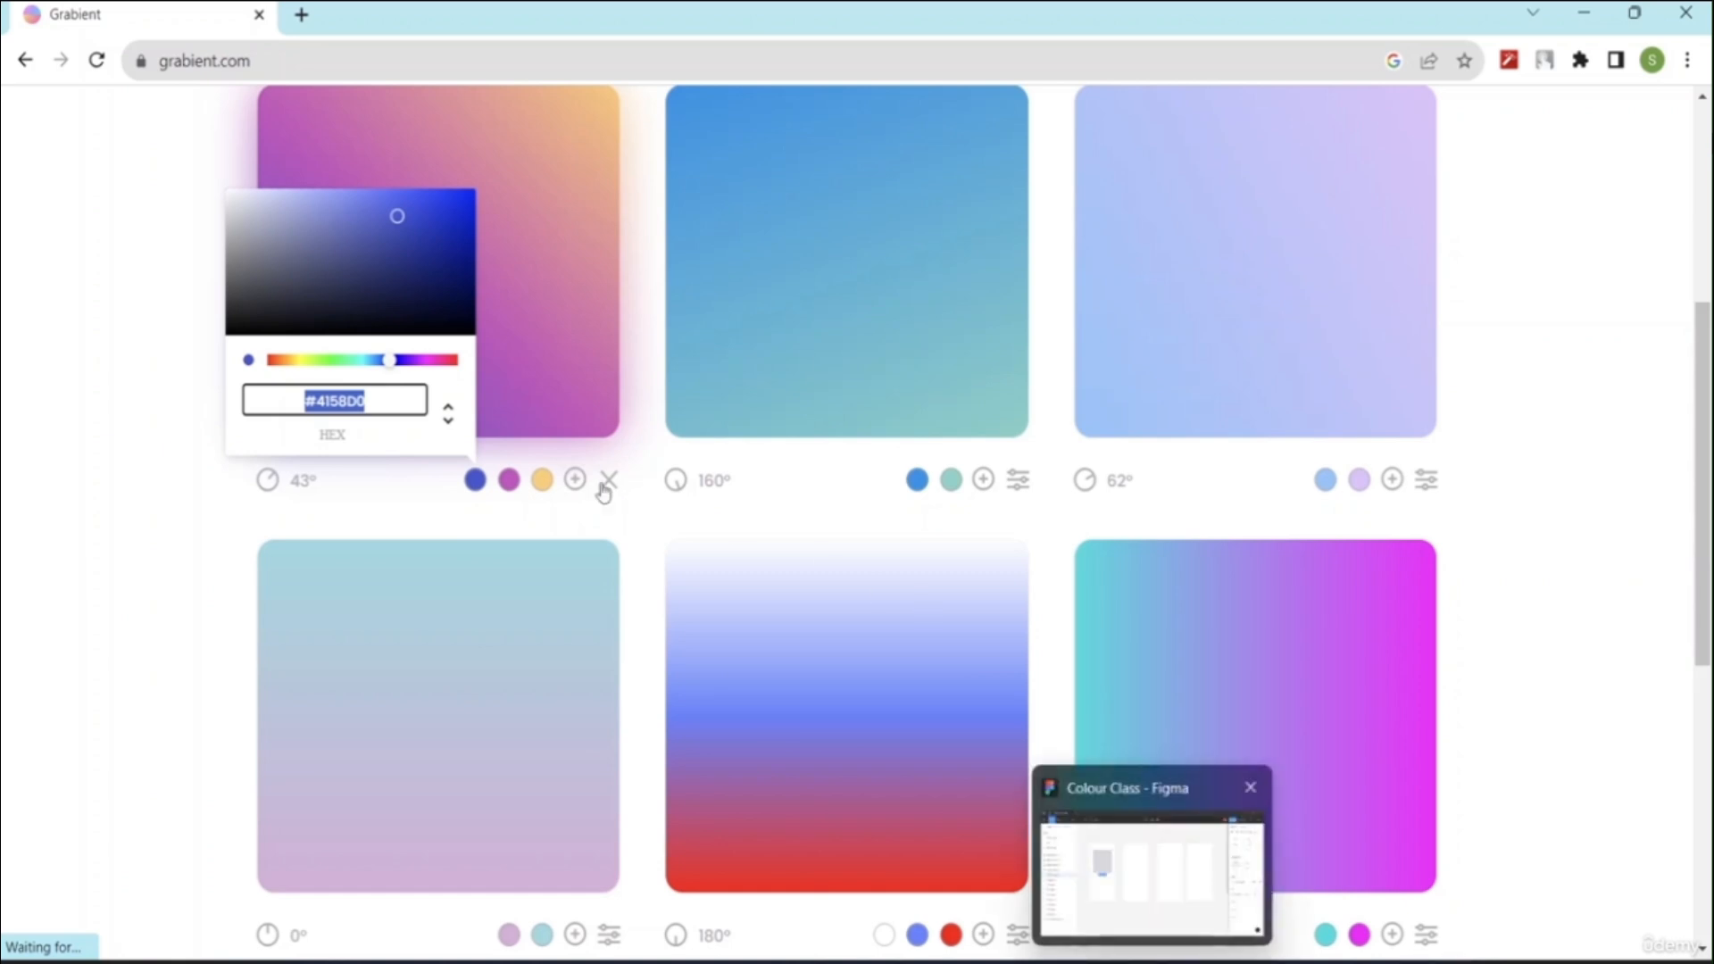
Step: Add a fourth colour, white, to the first Grabient gradient and close its colour editor
{"action": "left_click", "coordinate": [574, 481]}
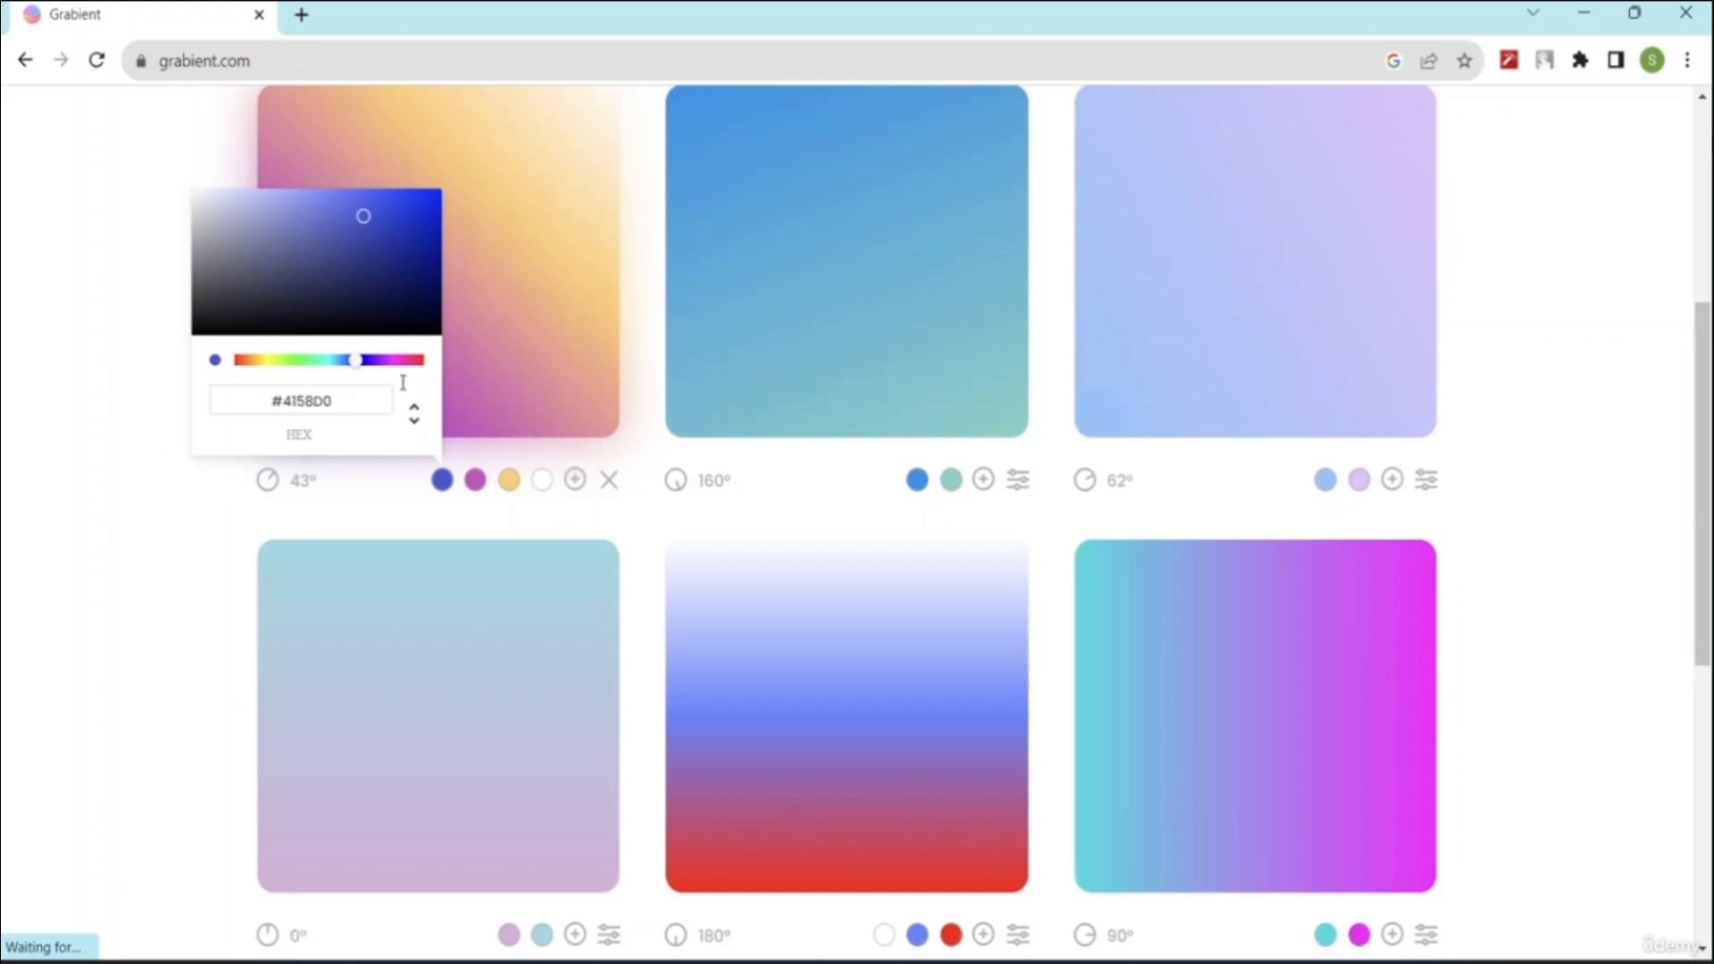
{"action": "left_click", "coordinate": [610, 482]}
{"action": "scroll", "coordinate": [845, 486], "scroll_direction": "up", "scroll_amount": 5}
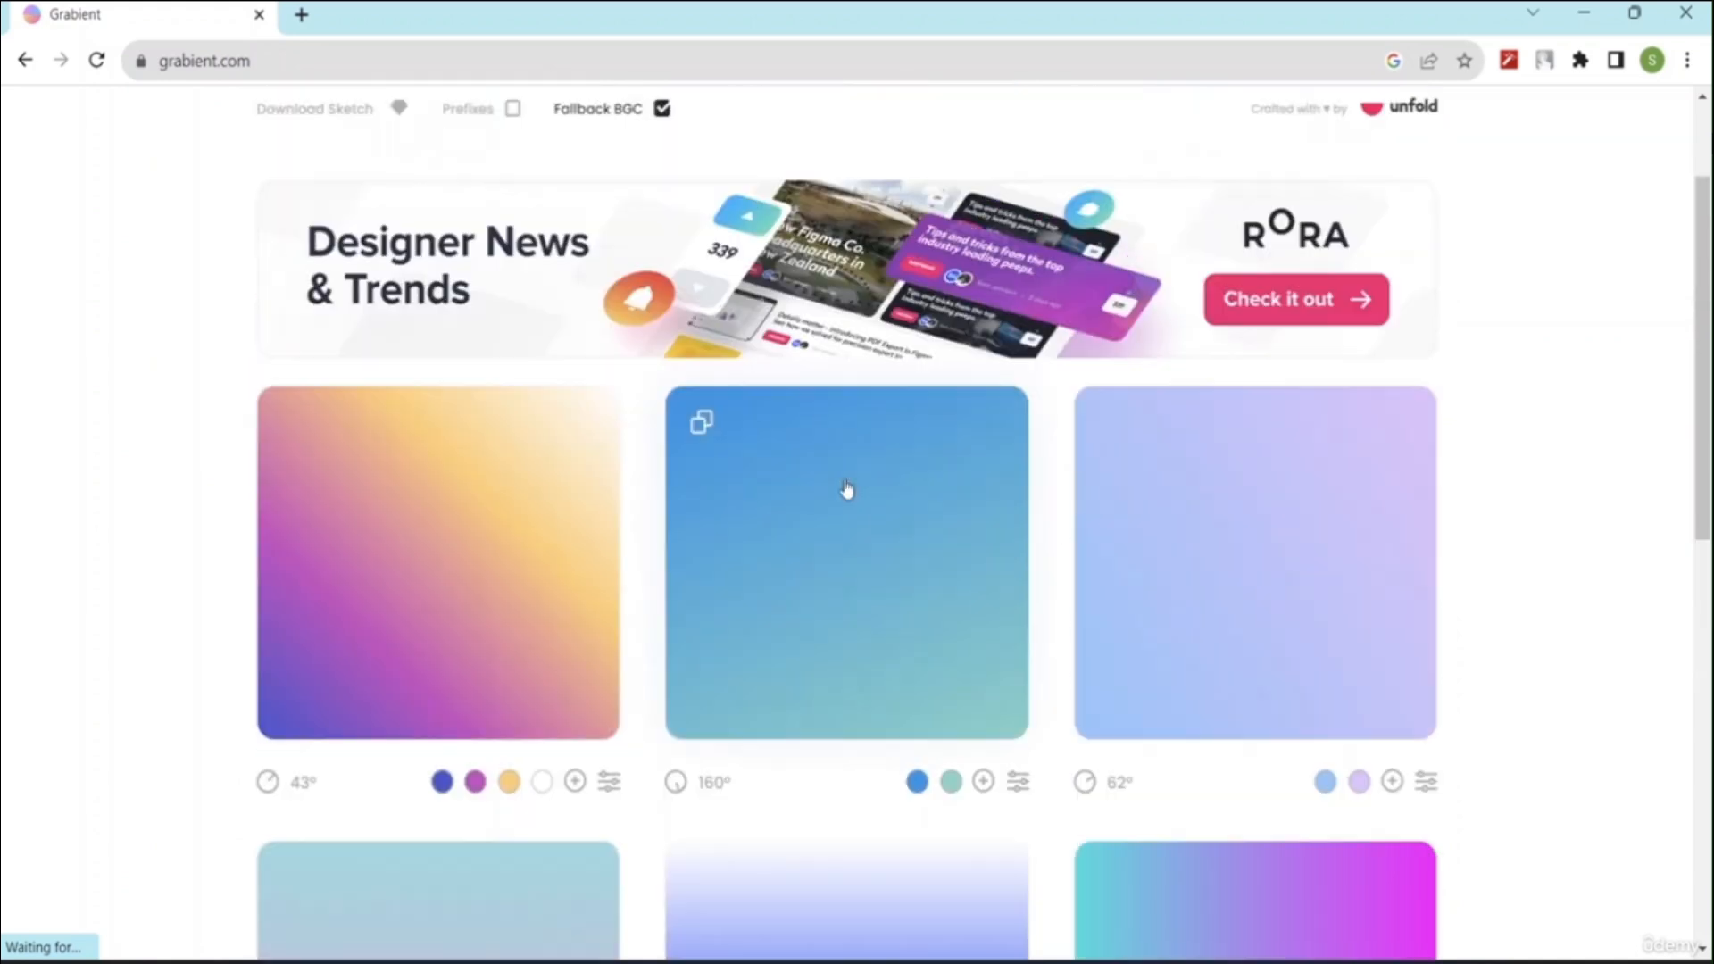
{"action": "scroll", "coordinate": [846, 486], "scroll_direction": "down", "scroll_amount": 10}
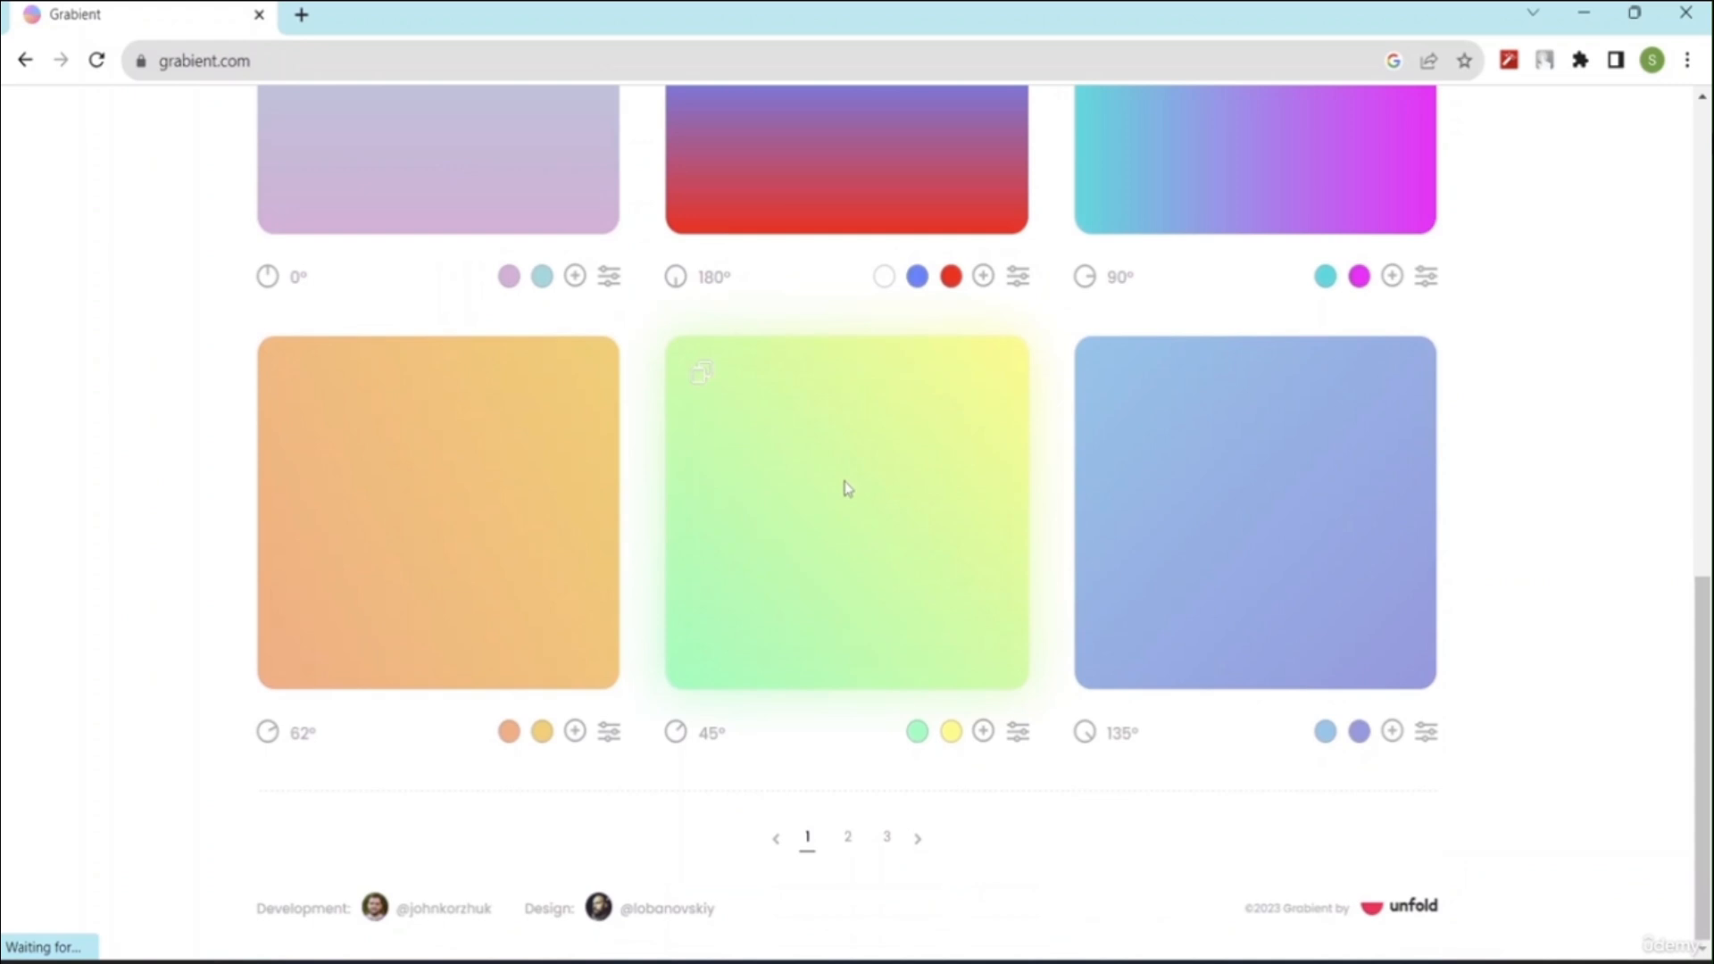
Step: Switch back to Figma and change the rectangle's solid fill to a linear gradient
{"action": "left_click", "coordinate": [1111, 960]}
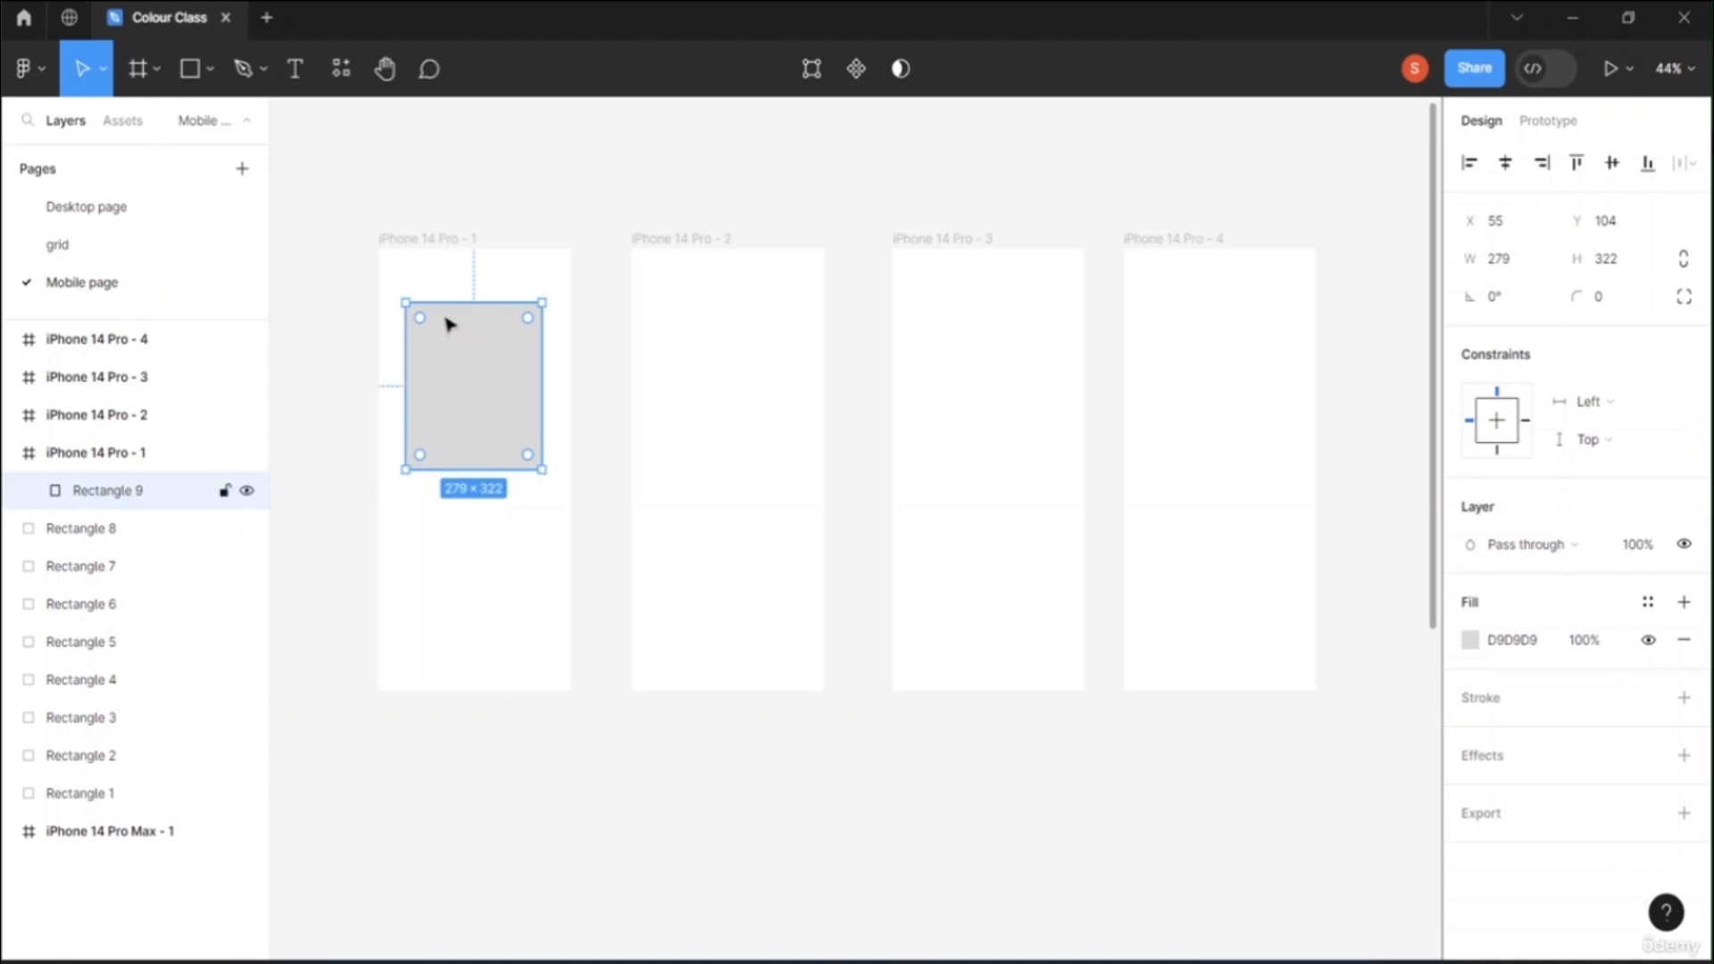
{"action": "left_click", "coordinate": [1468, 643]}
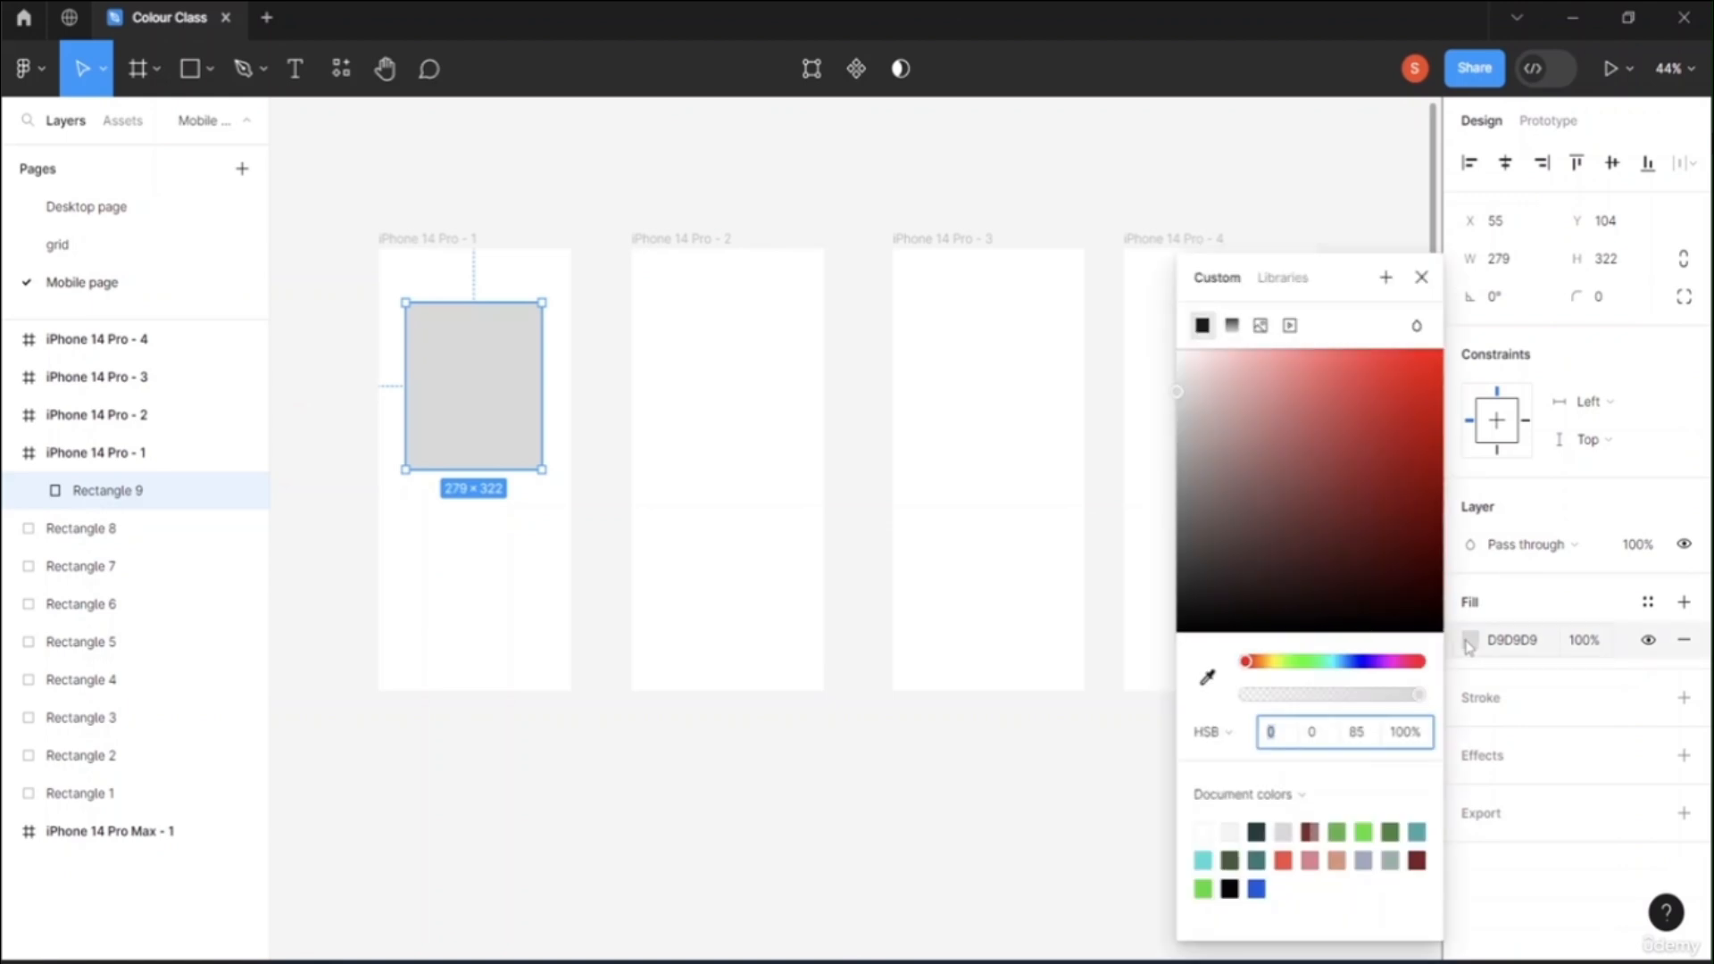
{"action": "left_click", "coordinate": [1232, 326]}
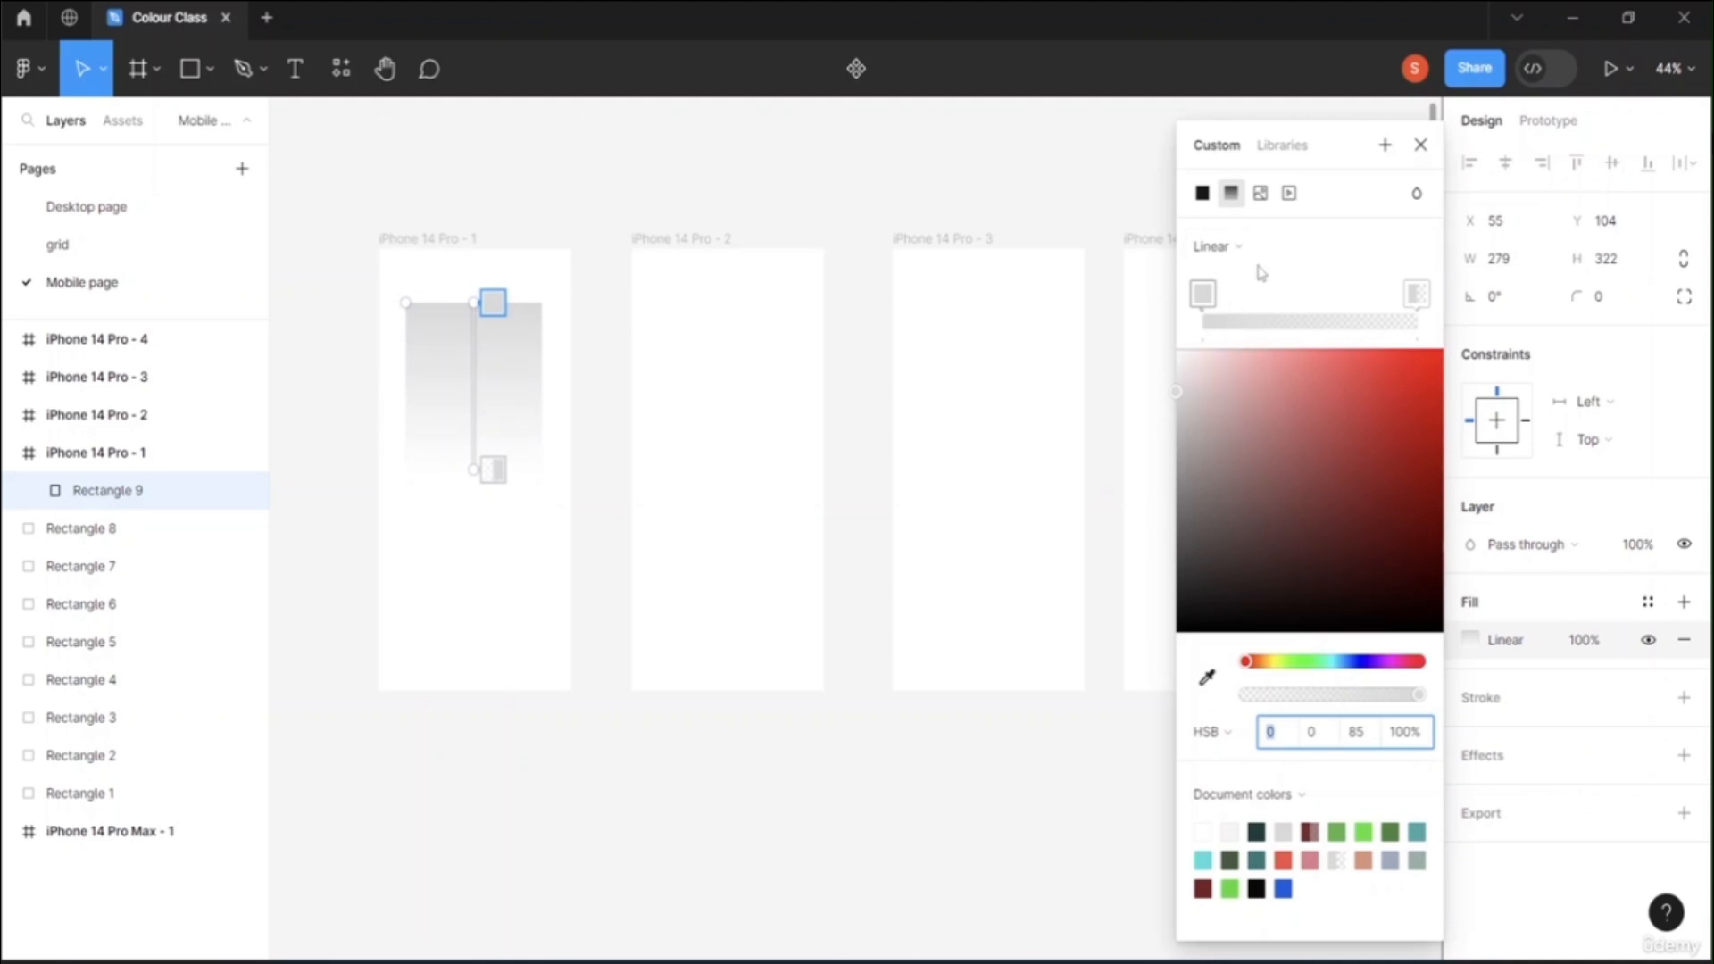
Step: Try the Radial, Angular and Diamond gradient types on the rectangle's fill and return it to Linear
{"action": "left_click", "coordinate": [1304, 260]}
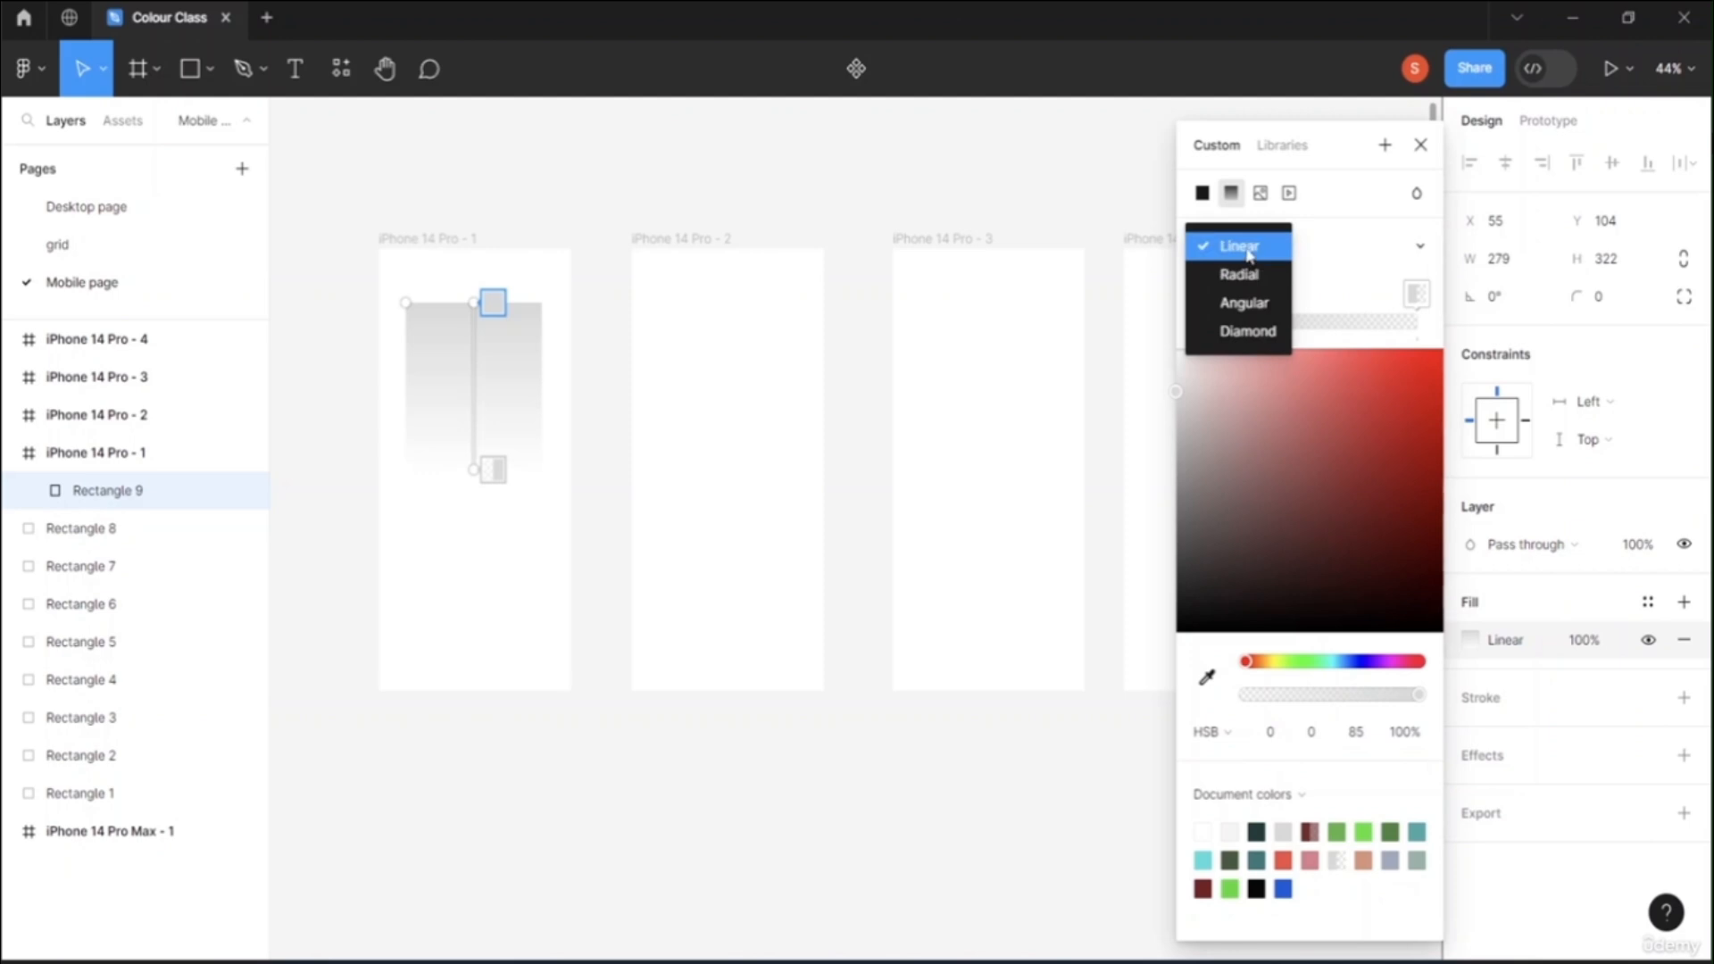
{"action": "left_click", "coordinate": [1249, 255]}
{"action": "left_click", "coordinate": [1251, 250]}
{"action": "left_click", "coordinate": [1251, 274]}
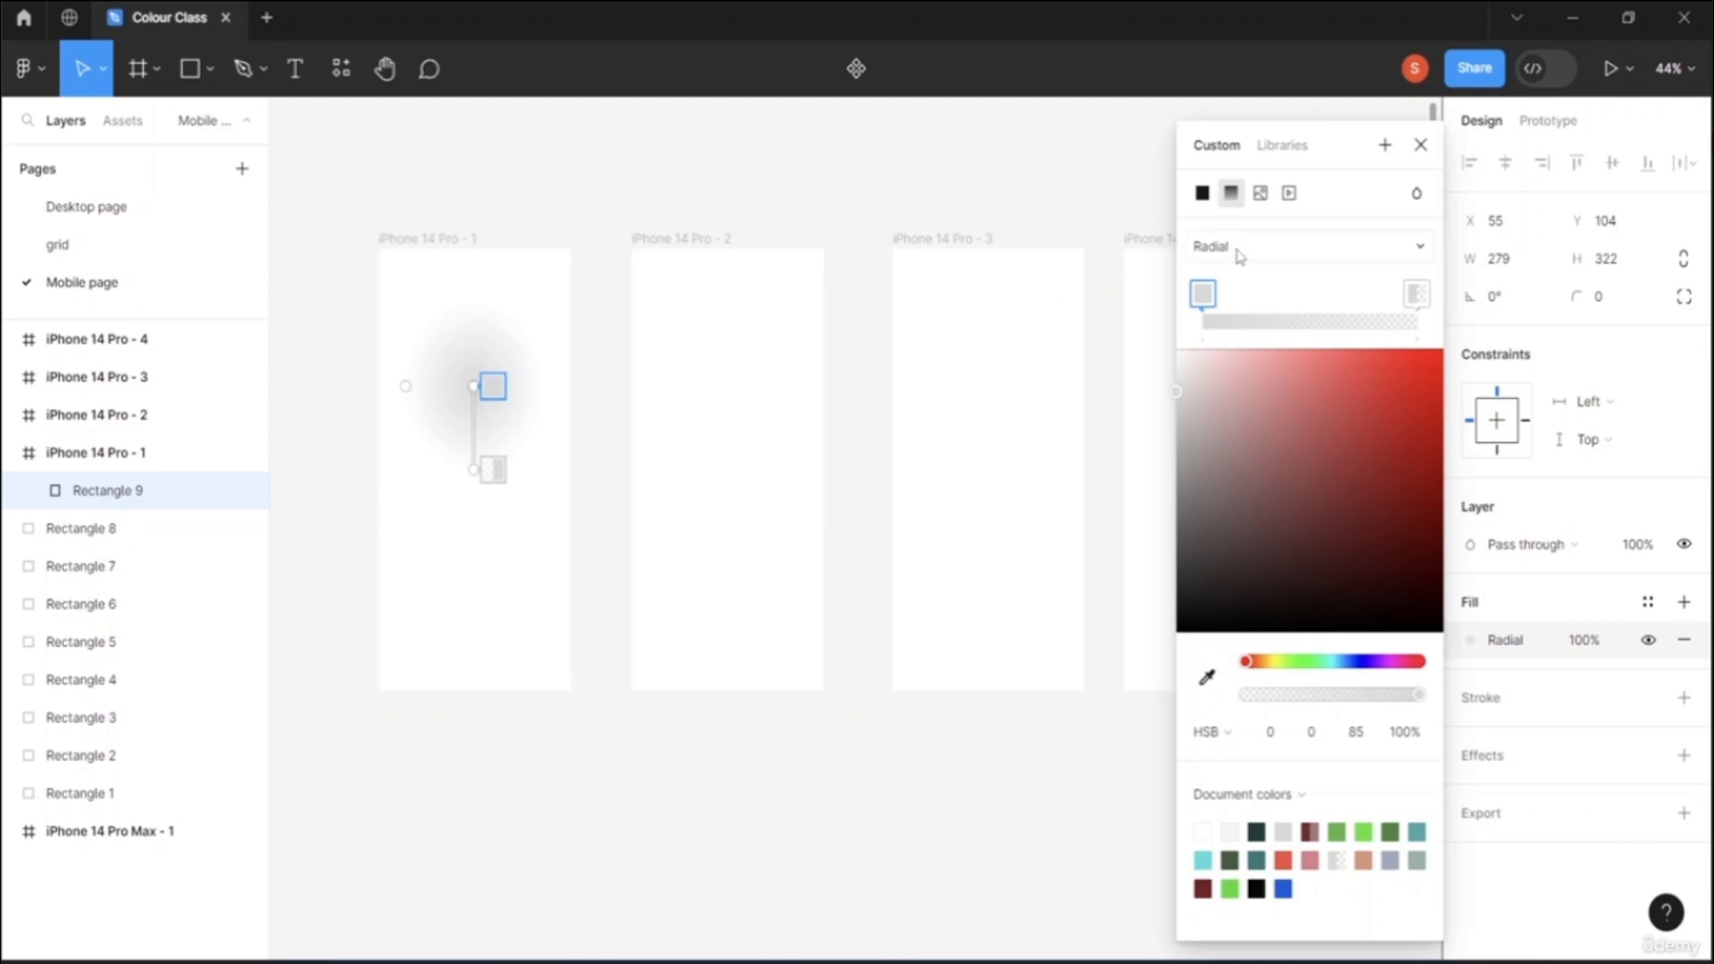
{"action": "left_click", "coordinate": [1240, 256]}
{"action": "left_click", "coordinate": [1241, 274]}
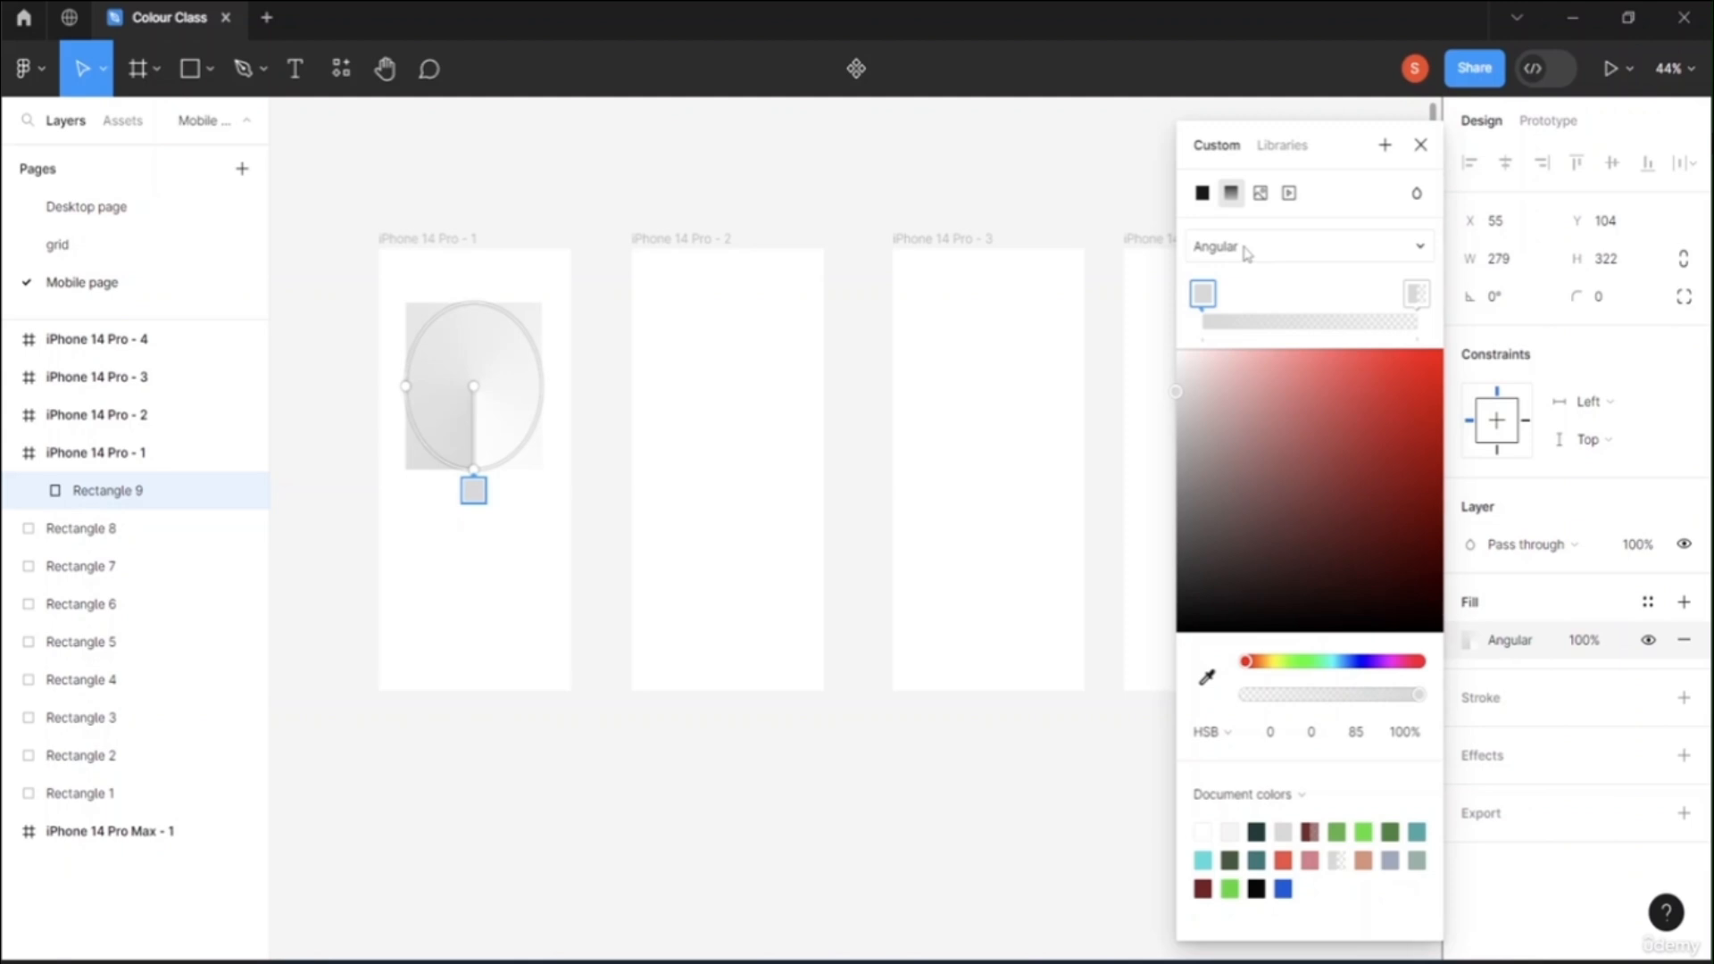
{"action": "left_click", "coordinate": [1247, 253]}
{"action": "left_click", "coordinate": [1253, 277]}
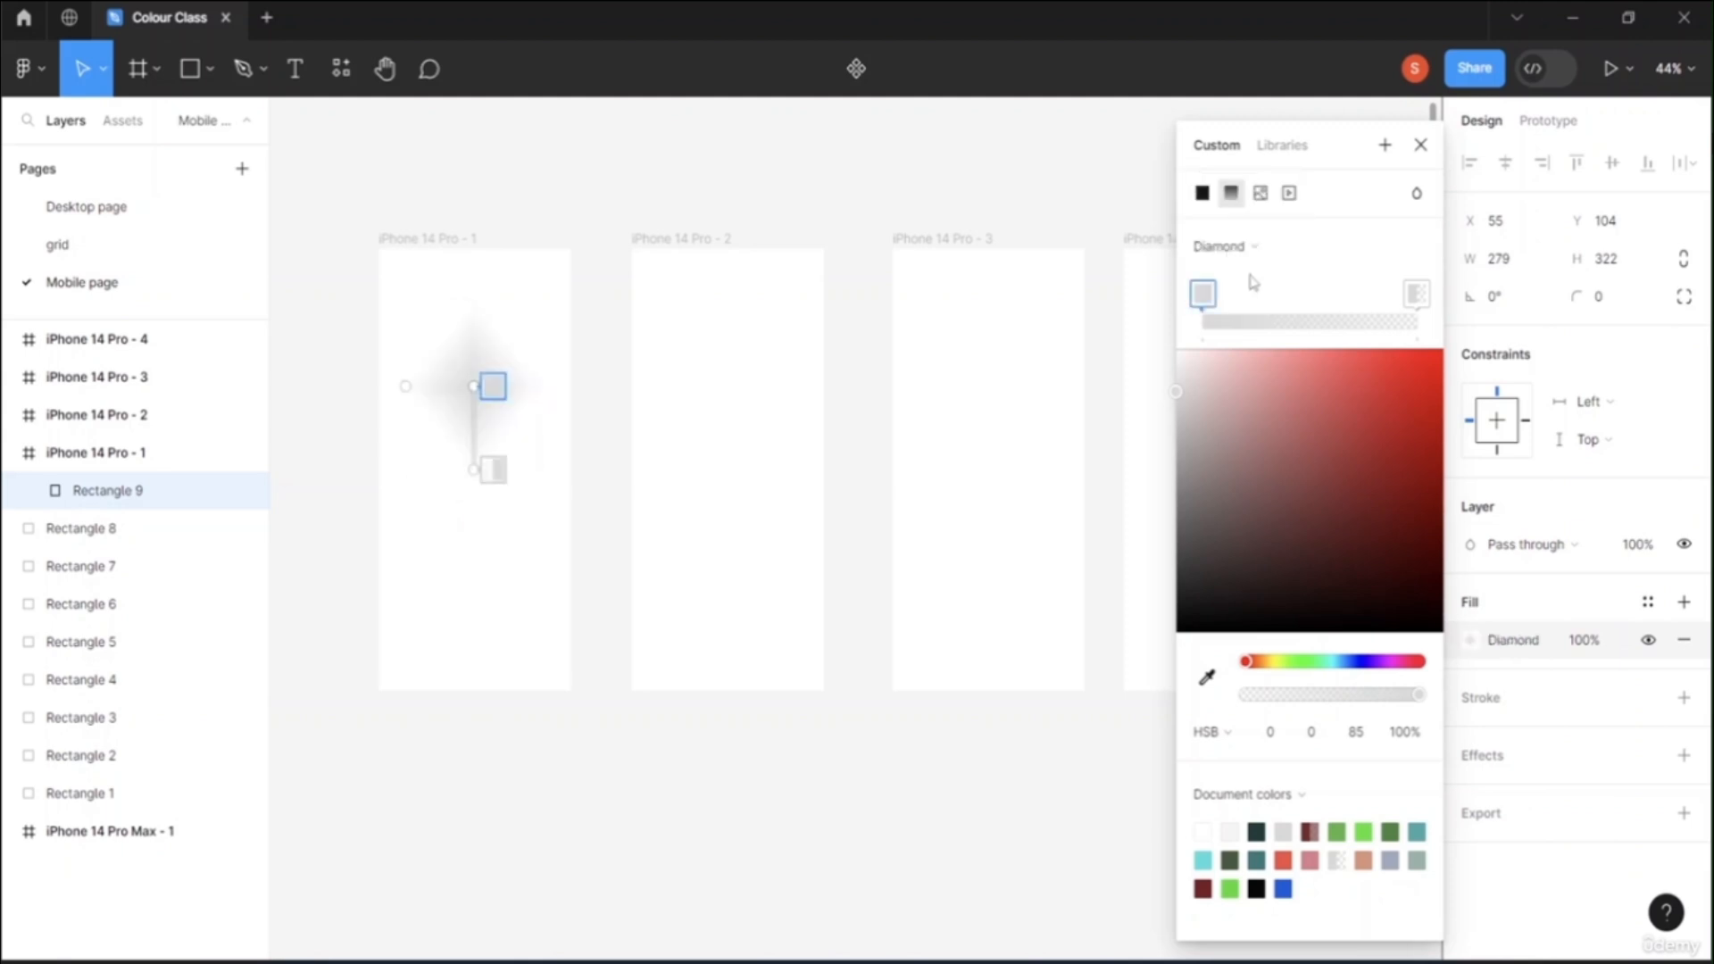
{"action": "left_click", "coordinate": [1300, 255]}
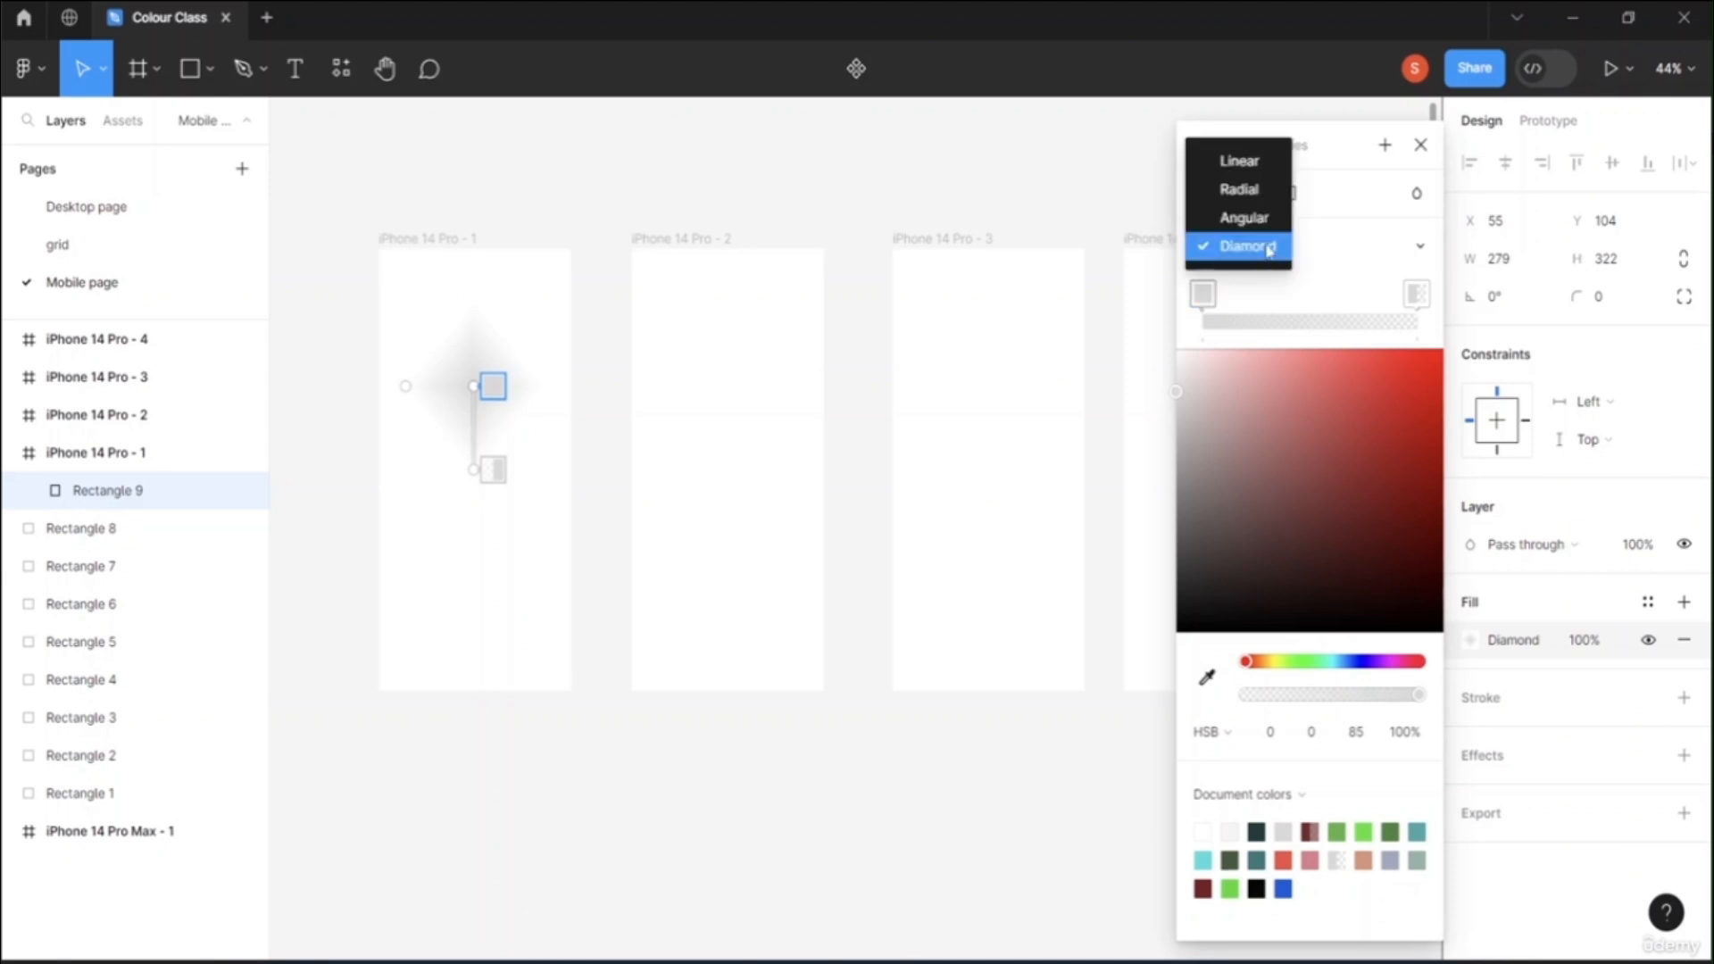
{"action": "left_click", "coordinate": [1239, 161]}
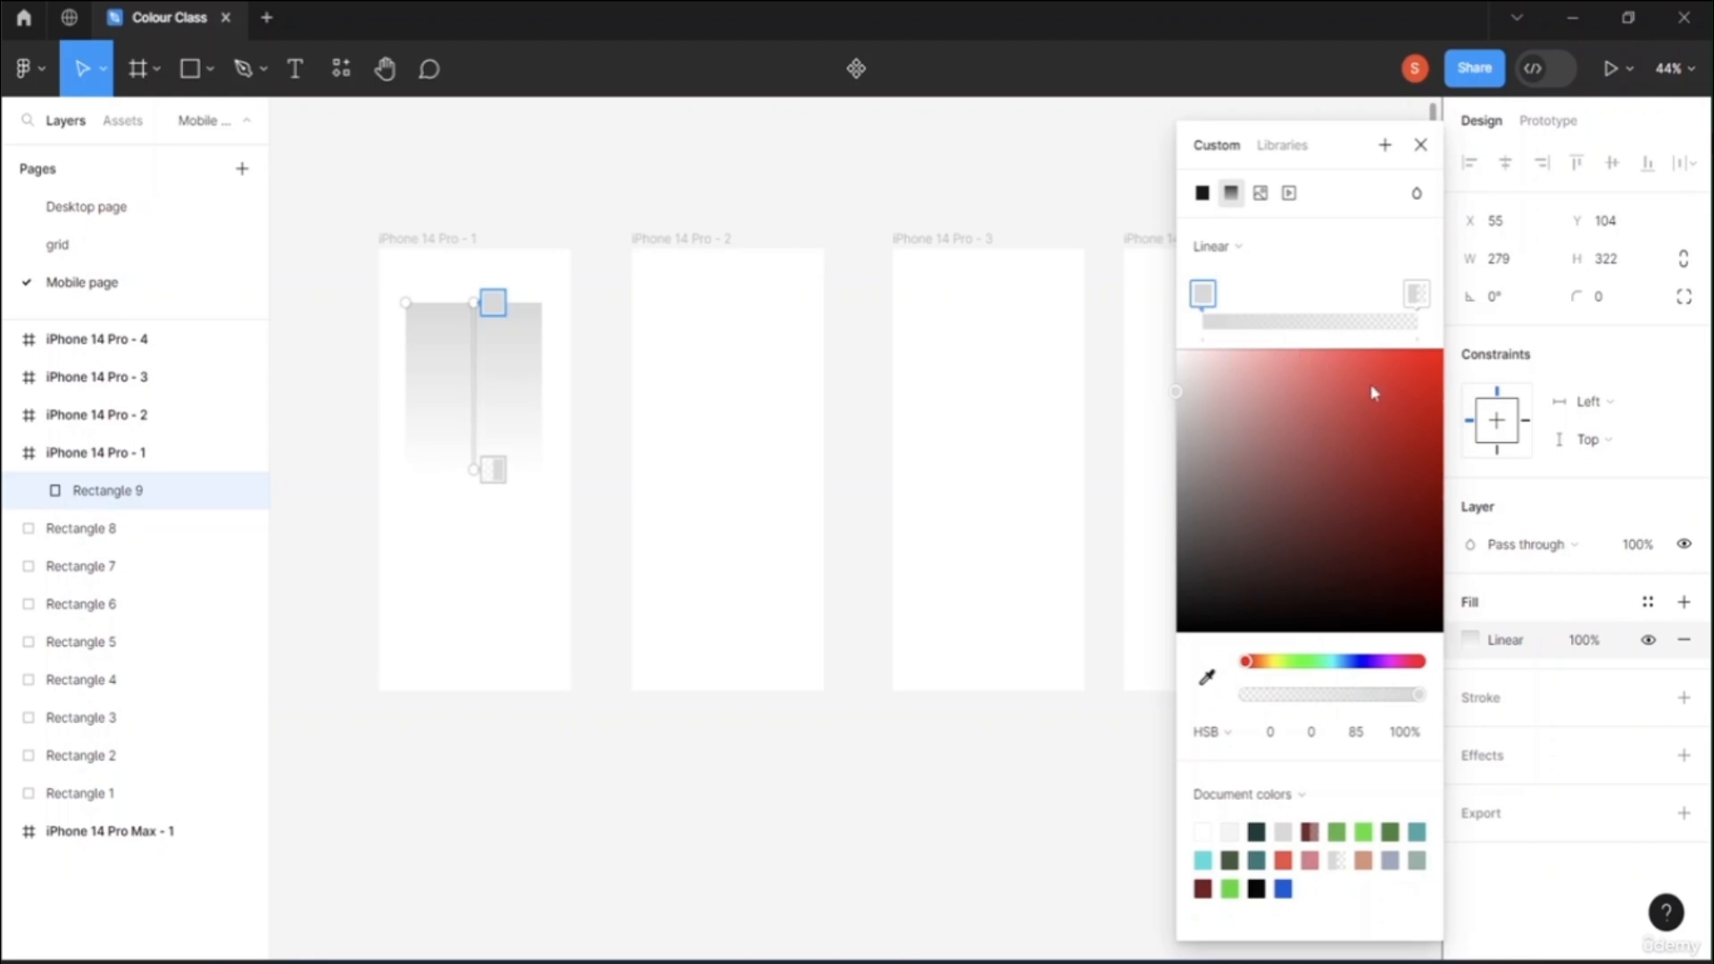
Step: Set the first stop of the rectangle's linear gradient to a medium blue with hue 209
{"action": "left_click", "coordinate": [1349, 667]}
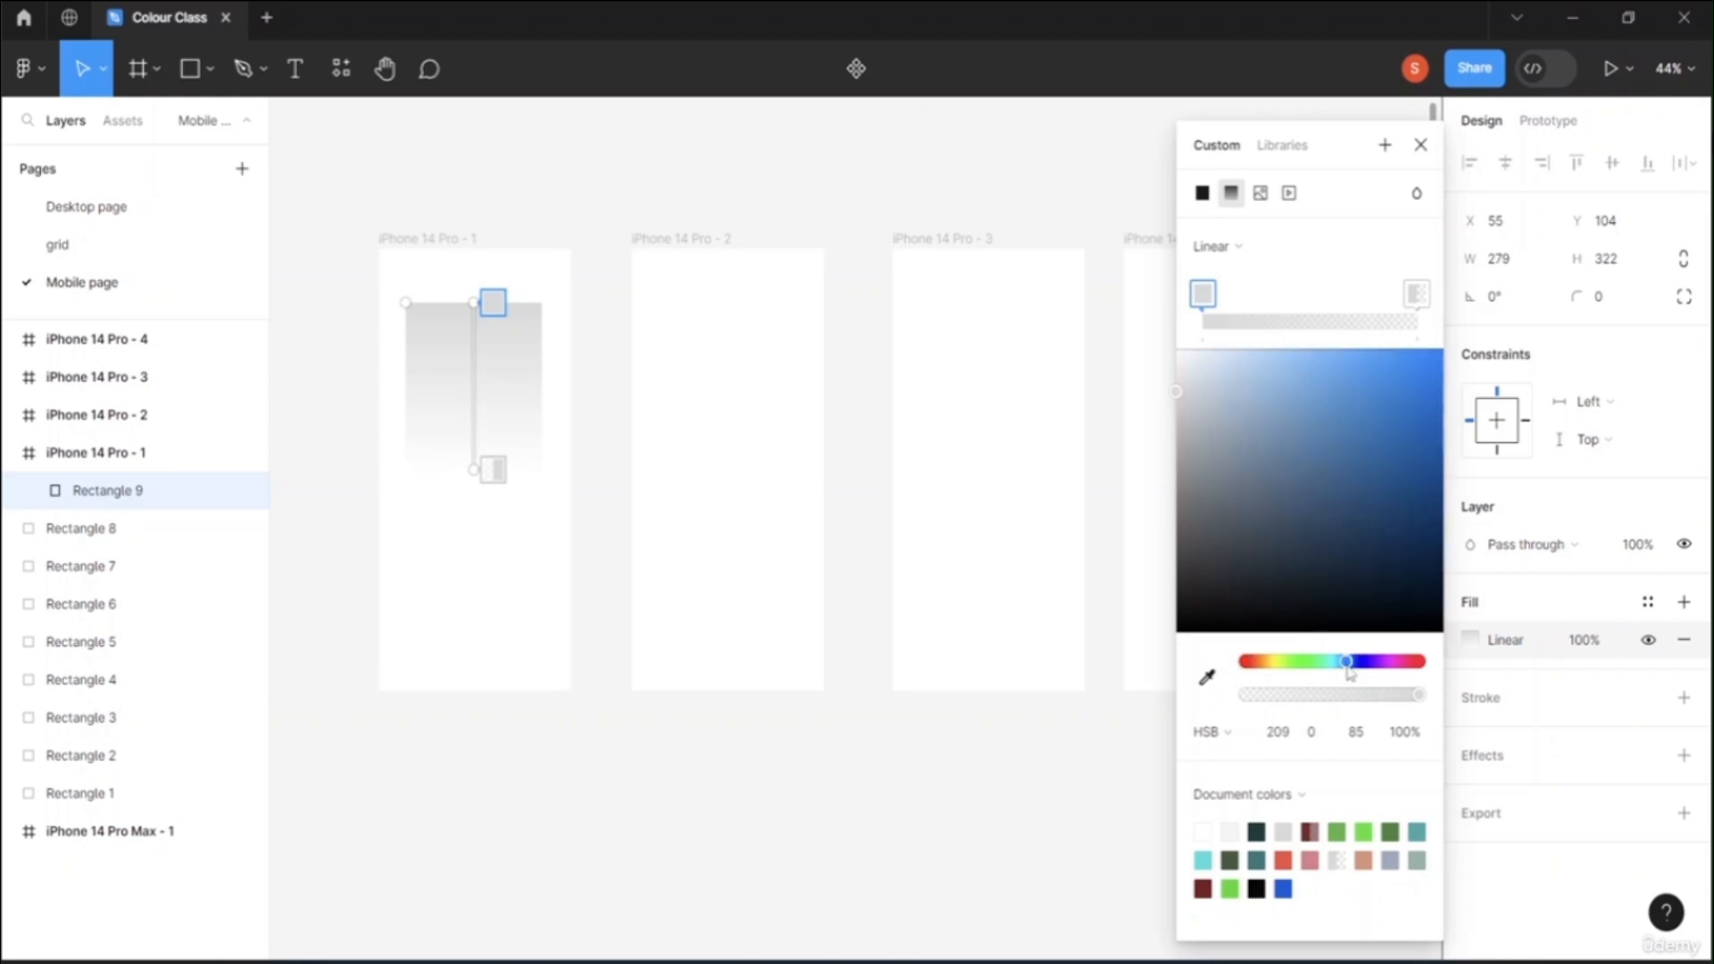
{"action": "left_click", "coordinate": [1372, 361]}
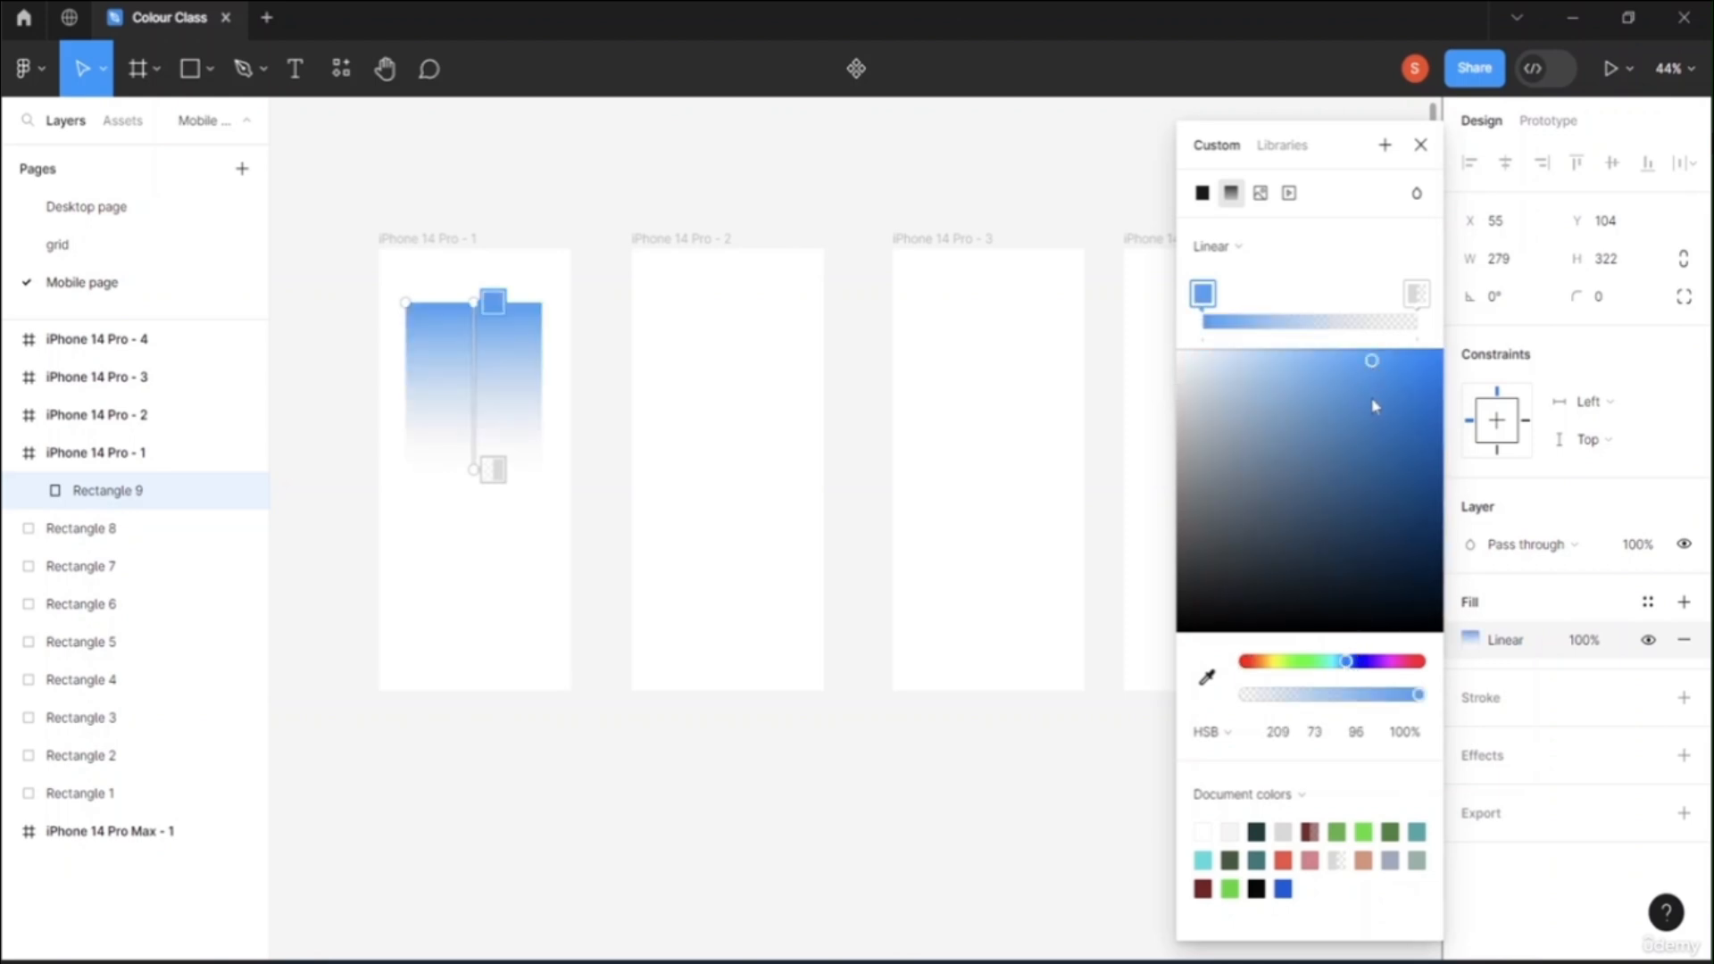
{"action": "left_click", "coordinate": [1373, 428]}
Step: Set the end stop of the rectangle's linear gradient to magenta, about HSB 313, 84, 81
{"action": "left_click", "coordinate": [1415, 296]}
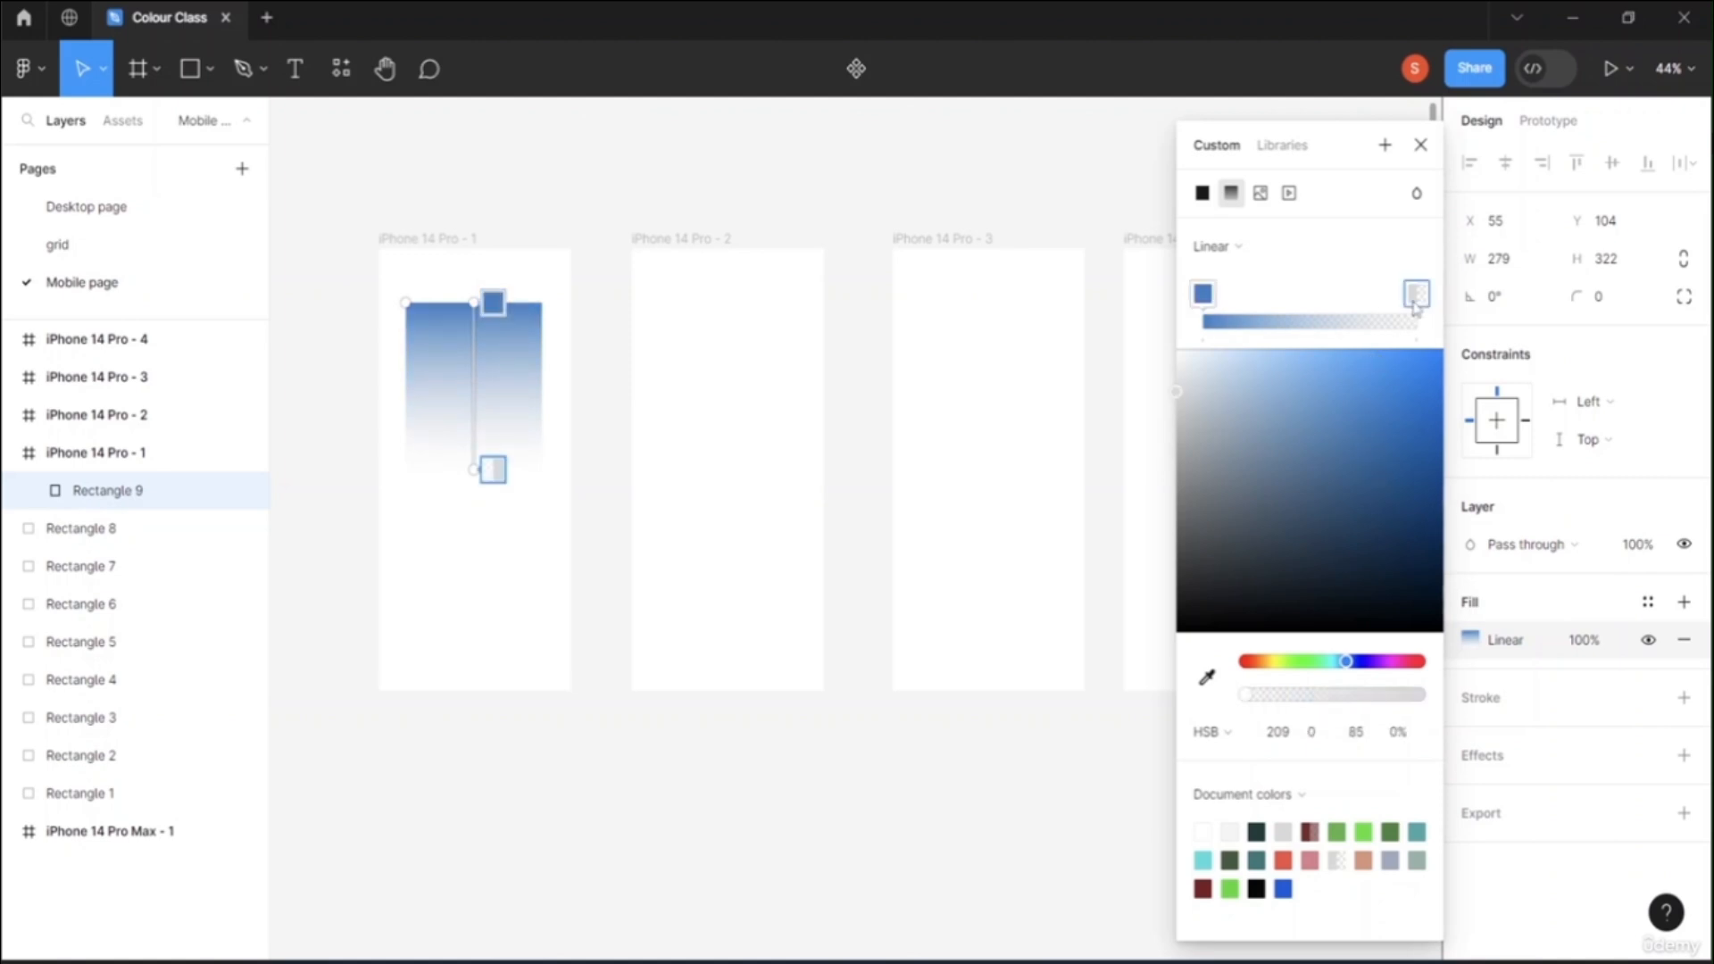
{"action": "left_click", "coordinate": [1398, 663]}
{"action": "left_click", "coordinate": [1312, 395]}
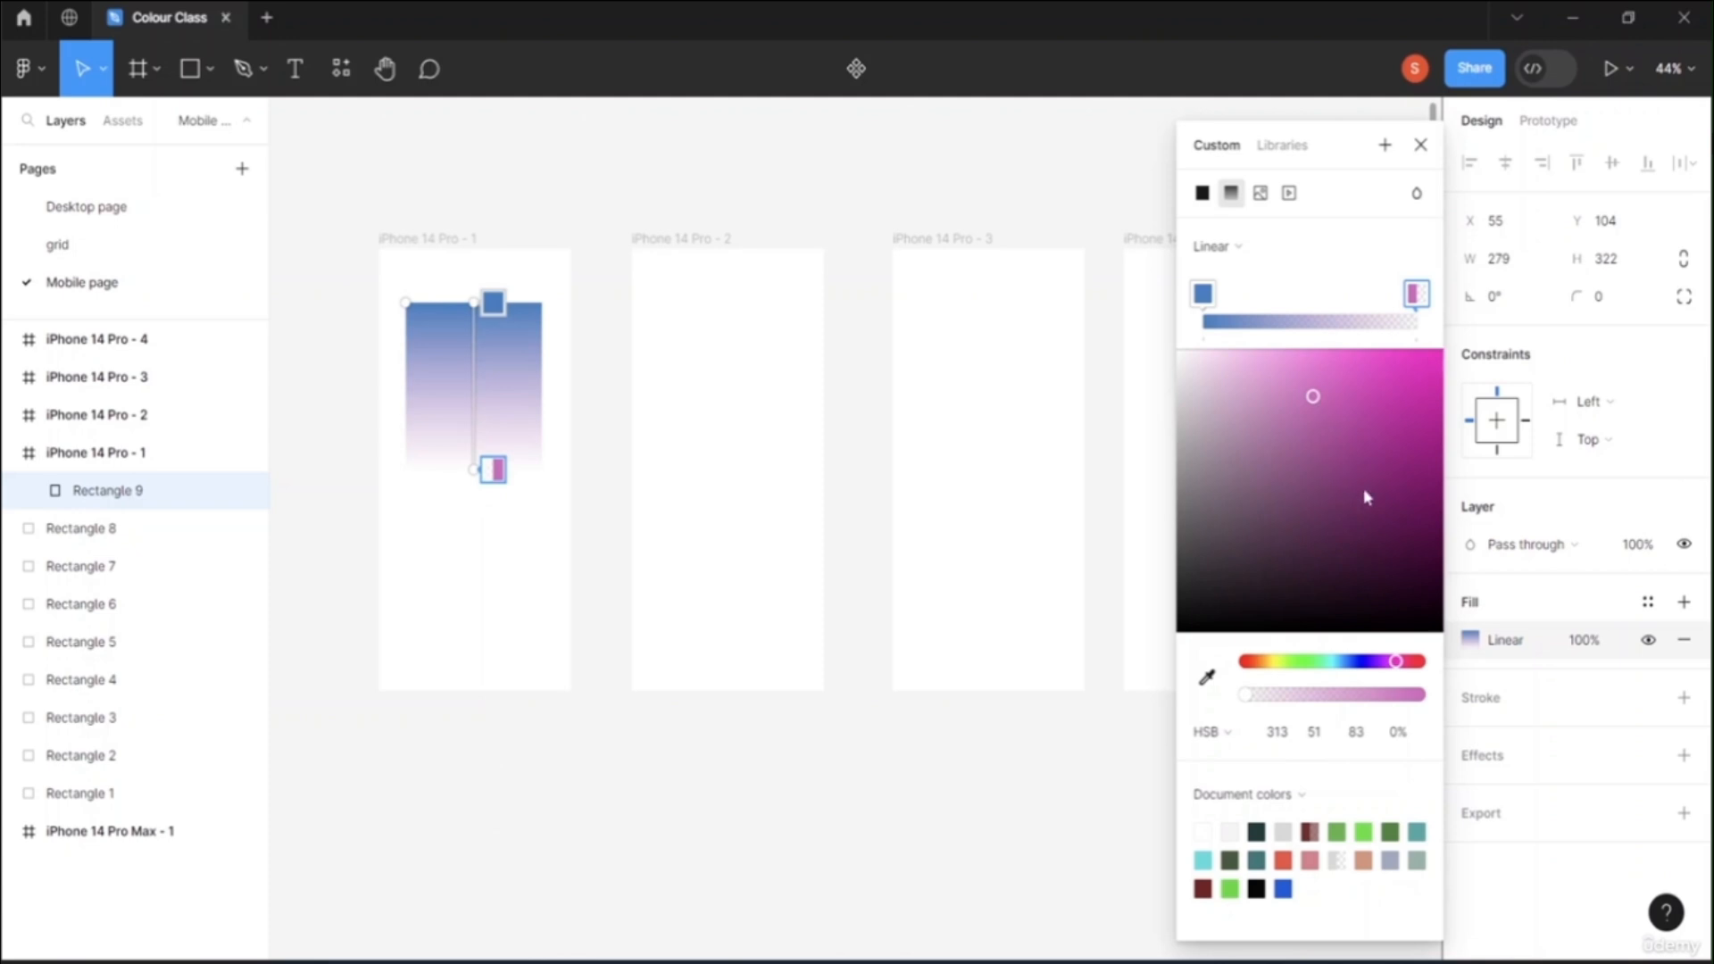
{"action": "left_click", "coordinate": [1363, 464]}
{"action": "left_click", "coordinate": [1398, 403]}
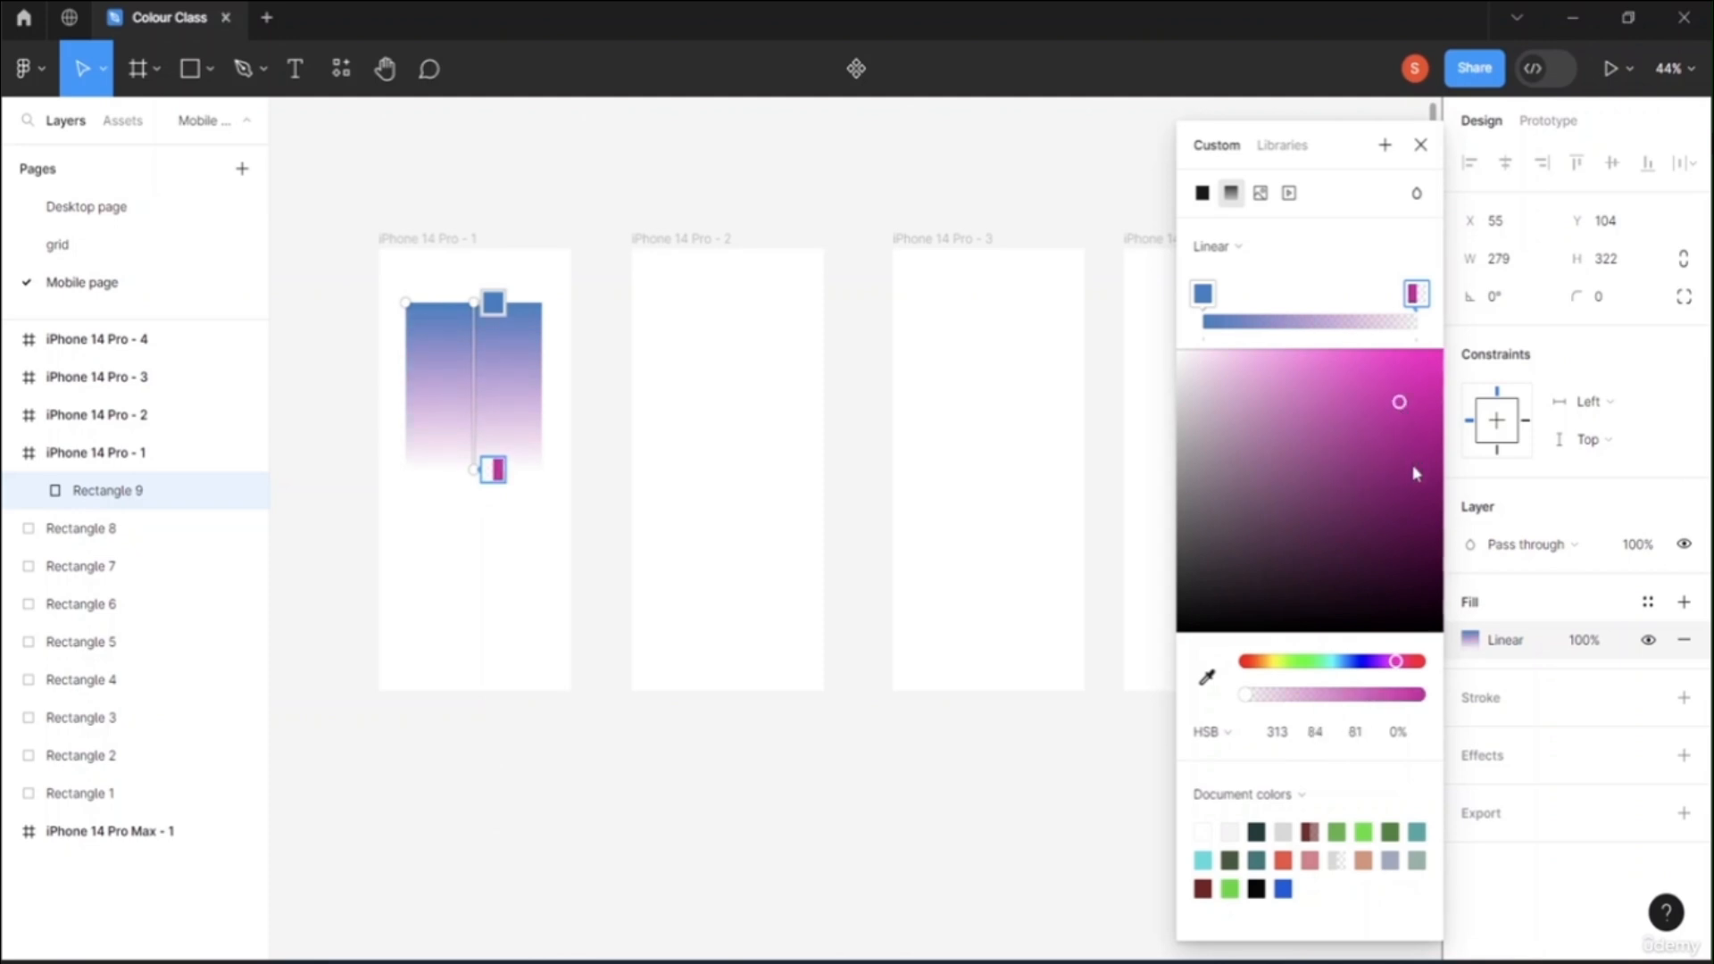
Step: Darken the gradient's end stop to HSB 313, 88, 61 and stretch the gradient line from above the rectangle to just below it
{"action": "left_click", "coordinate": [1411, 461]}
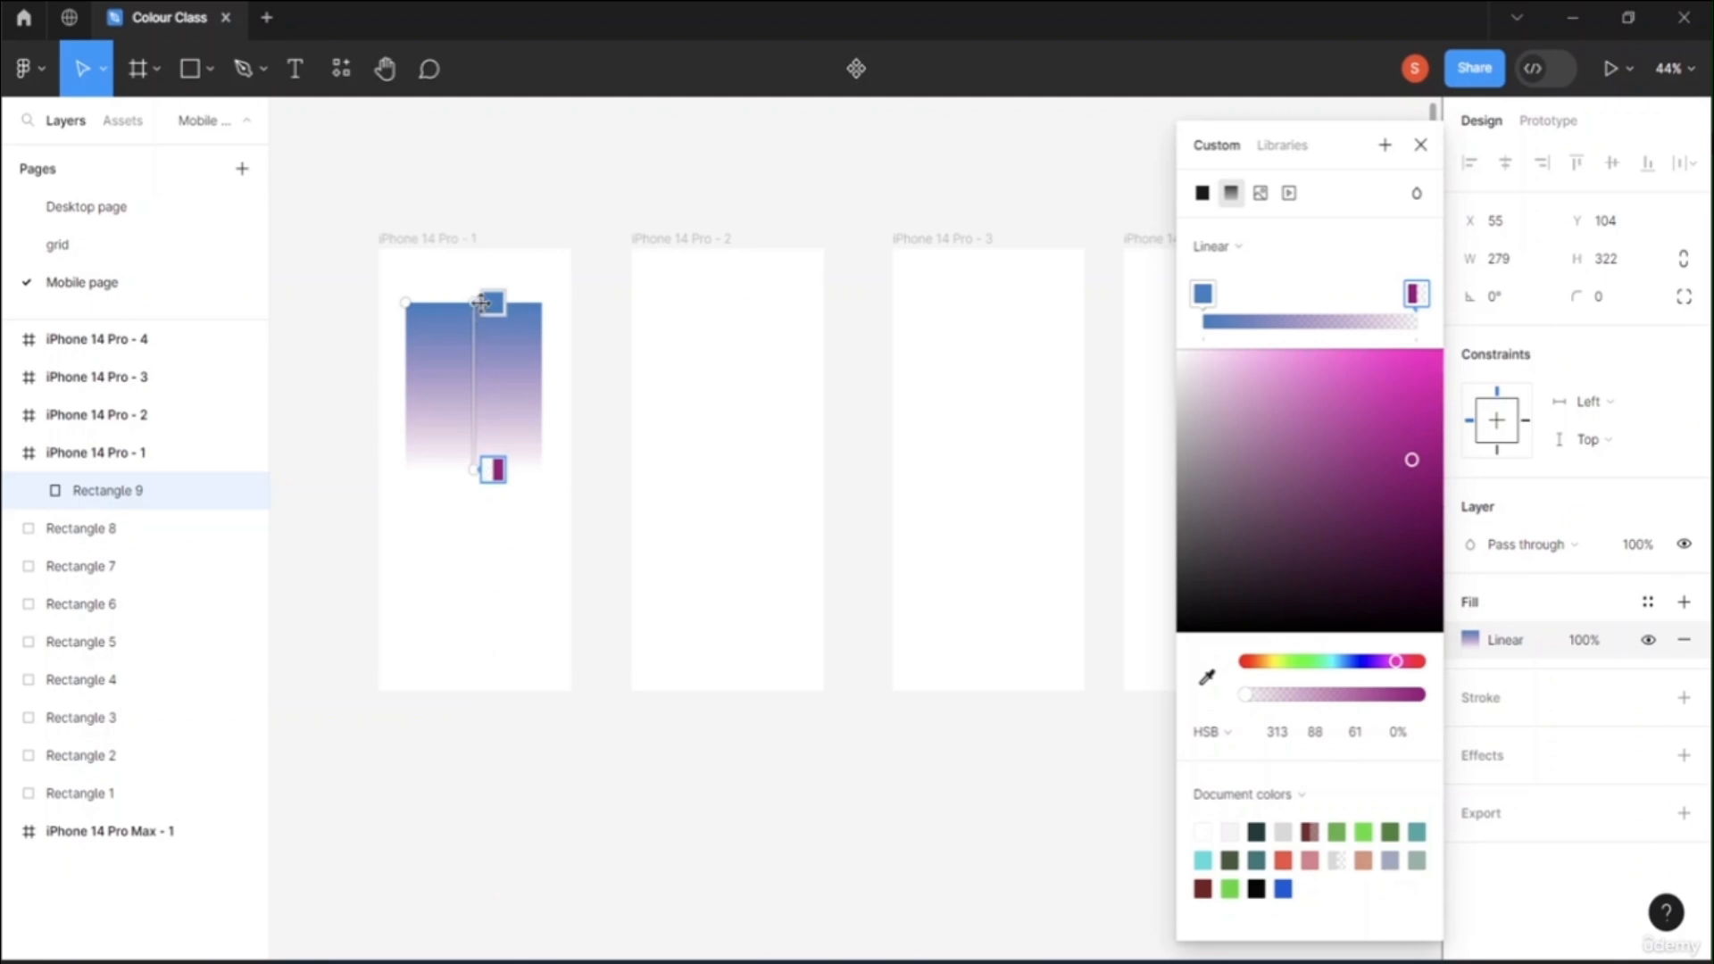
{"action": "left_click_drag", "start_coordinate": [478, 304], "coordinate": [474, 260]}
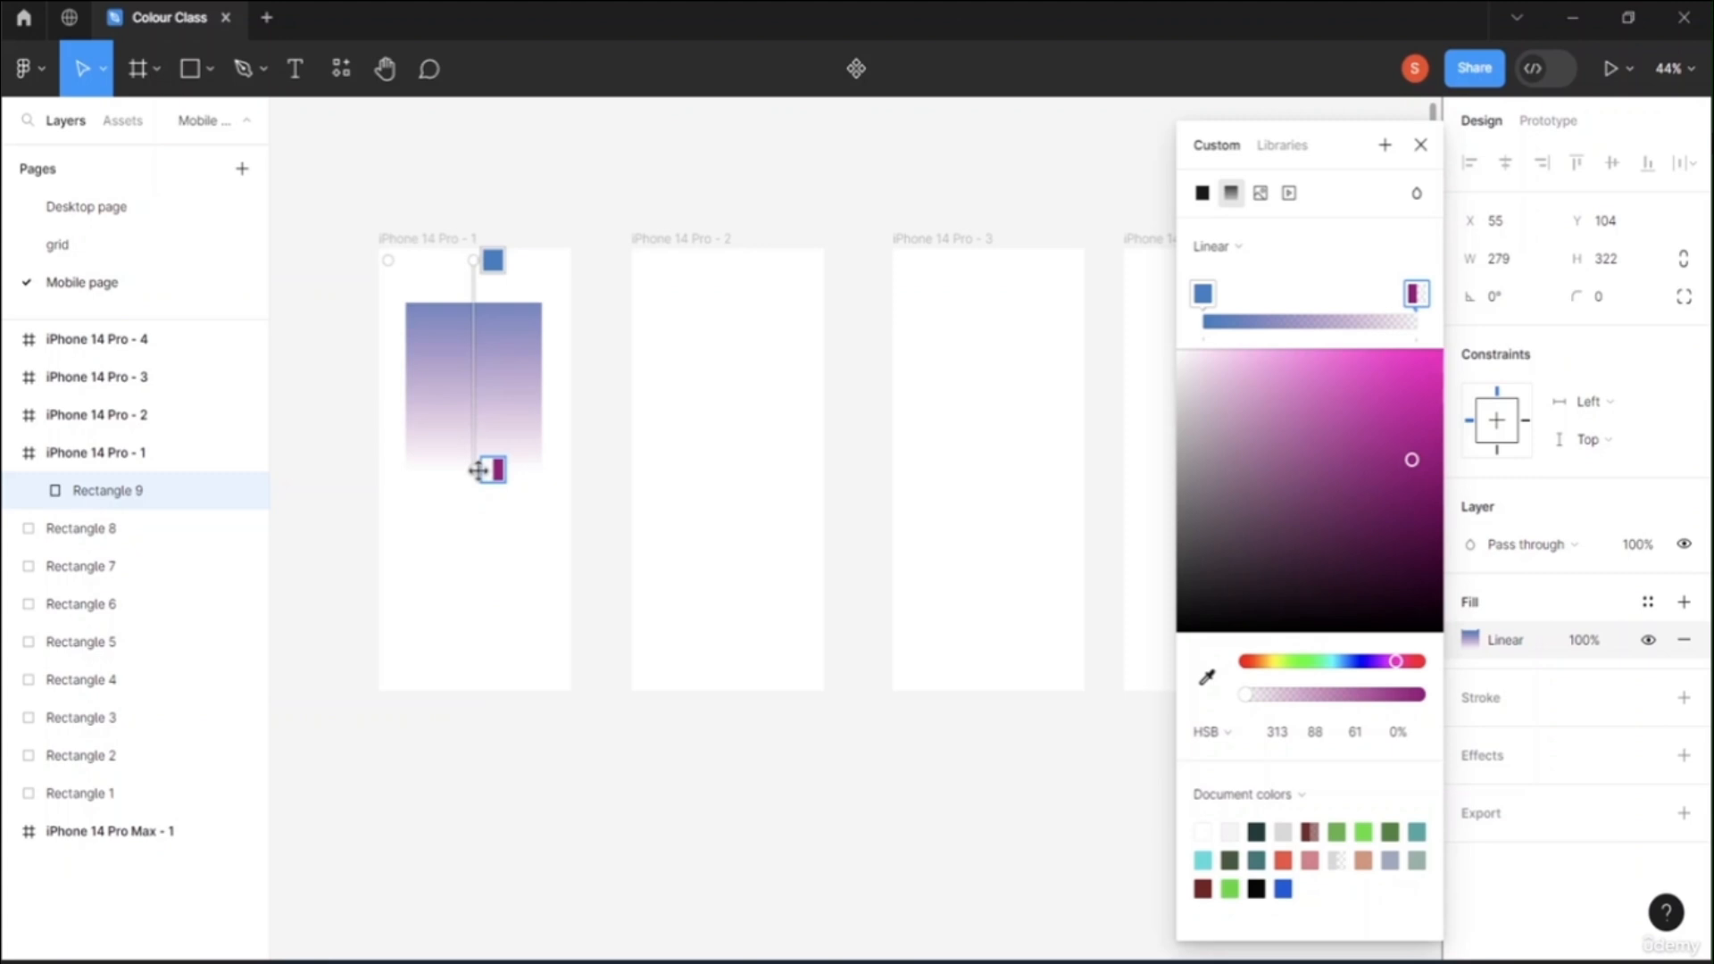
{"action": "left_click_drag", "start_coordinate": [471, 466], "coordinate": [475, 578]}
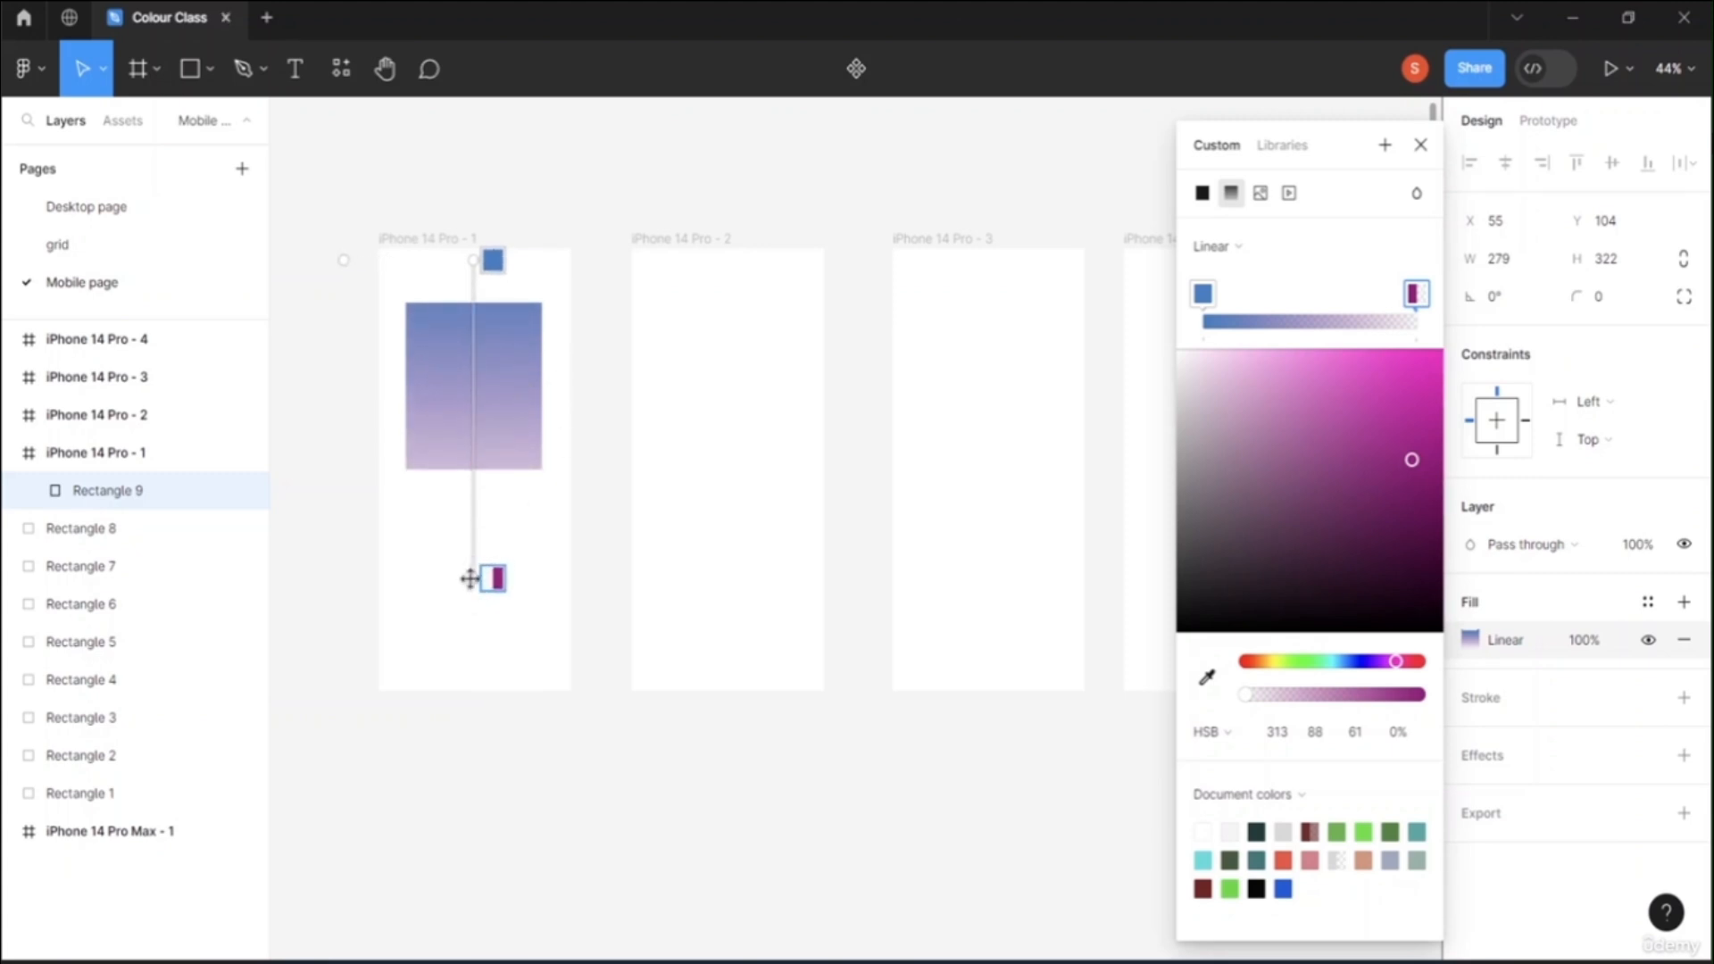
{"action": "left_click_drag", "start_coordinate": [473, 578], "coordinate": [474, 479]}
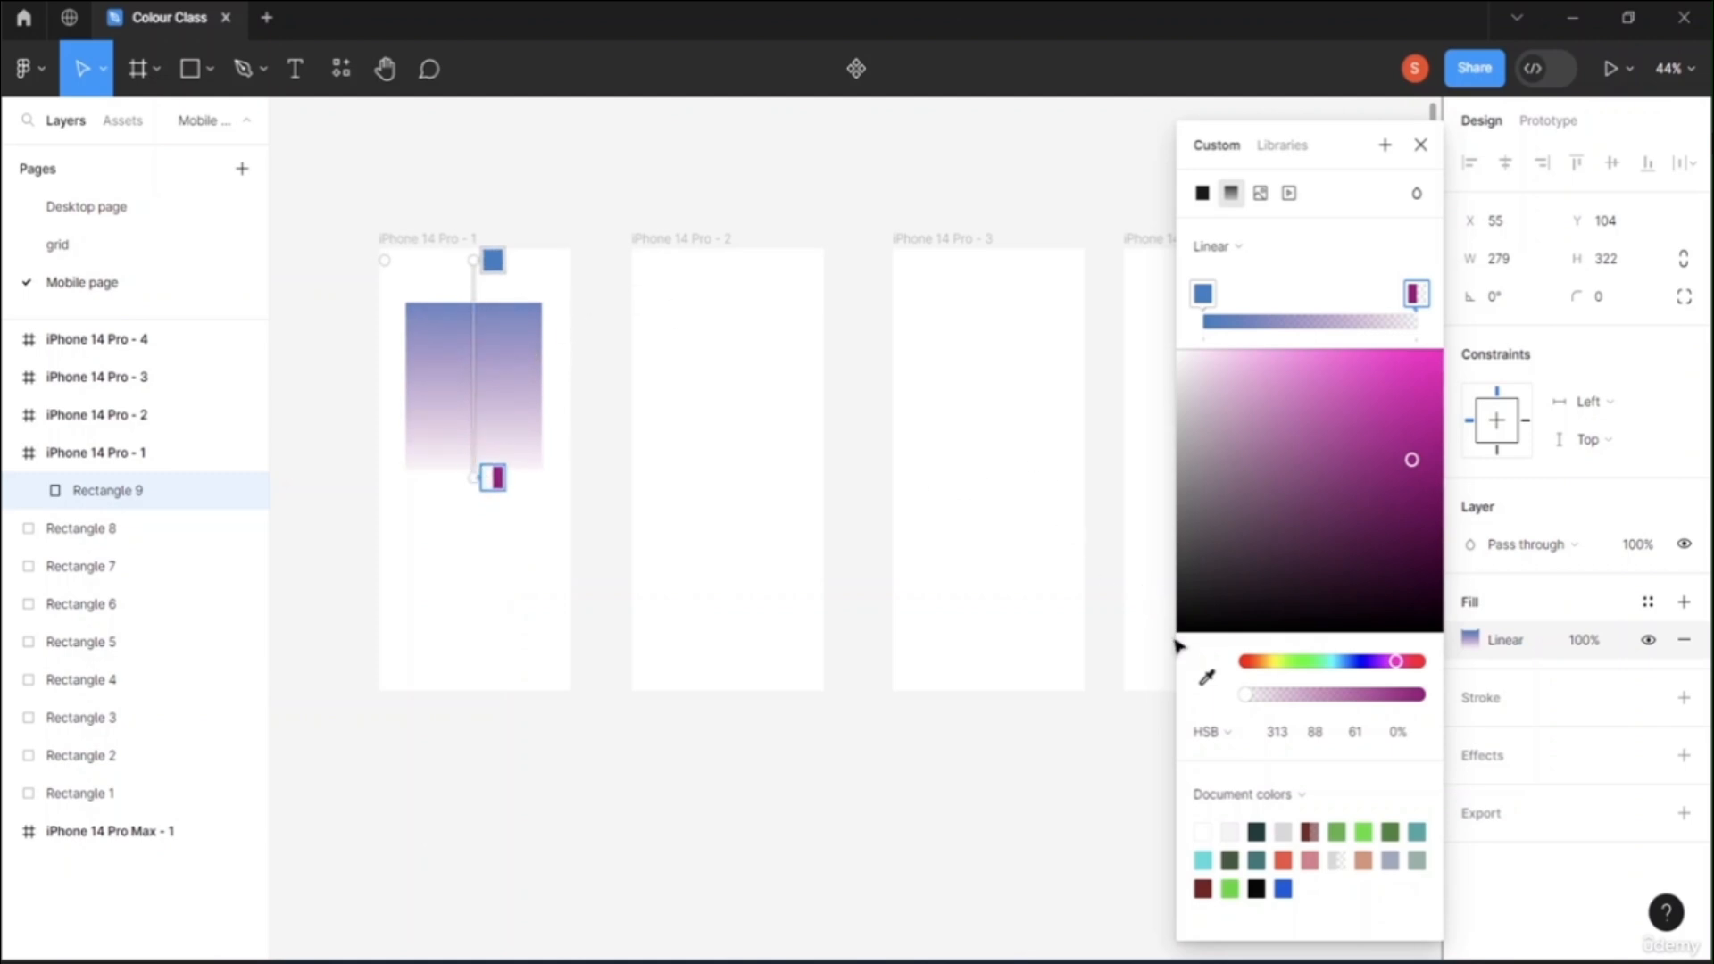
Step: Add a green middle stop with hue 137 to the rectangle's gradient and shift it closer to the end stop
{"action": "left_click", "coordinate": [1292, 325]}
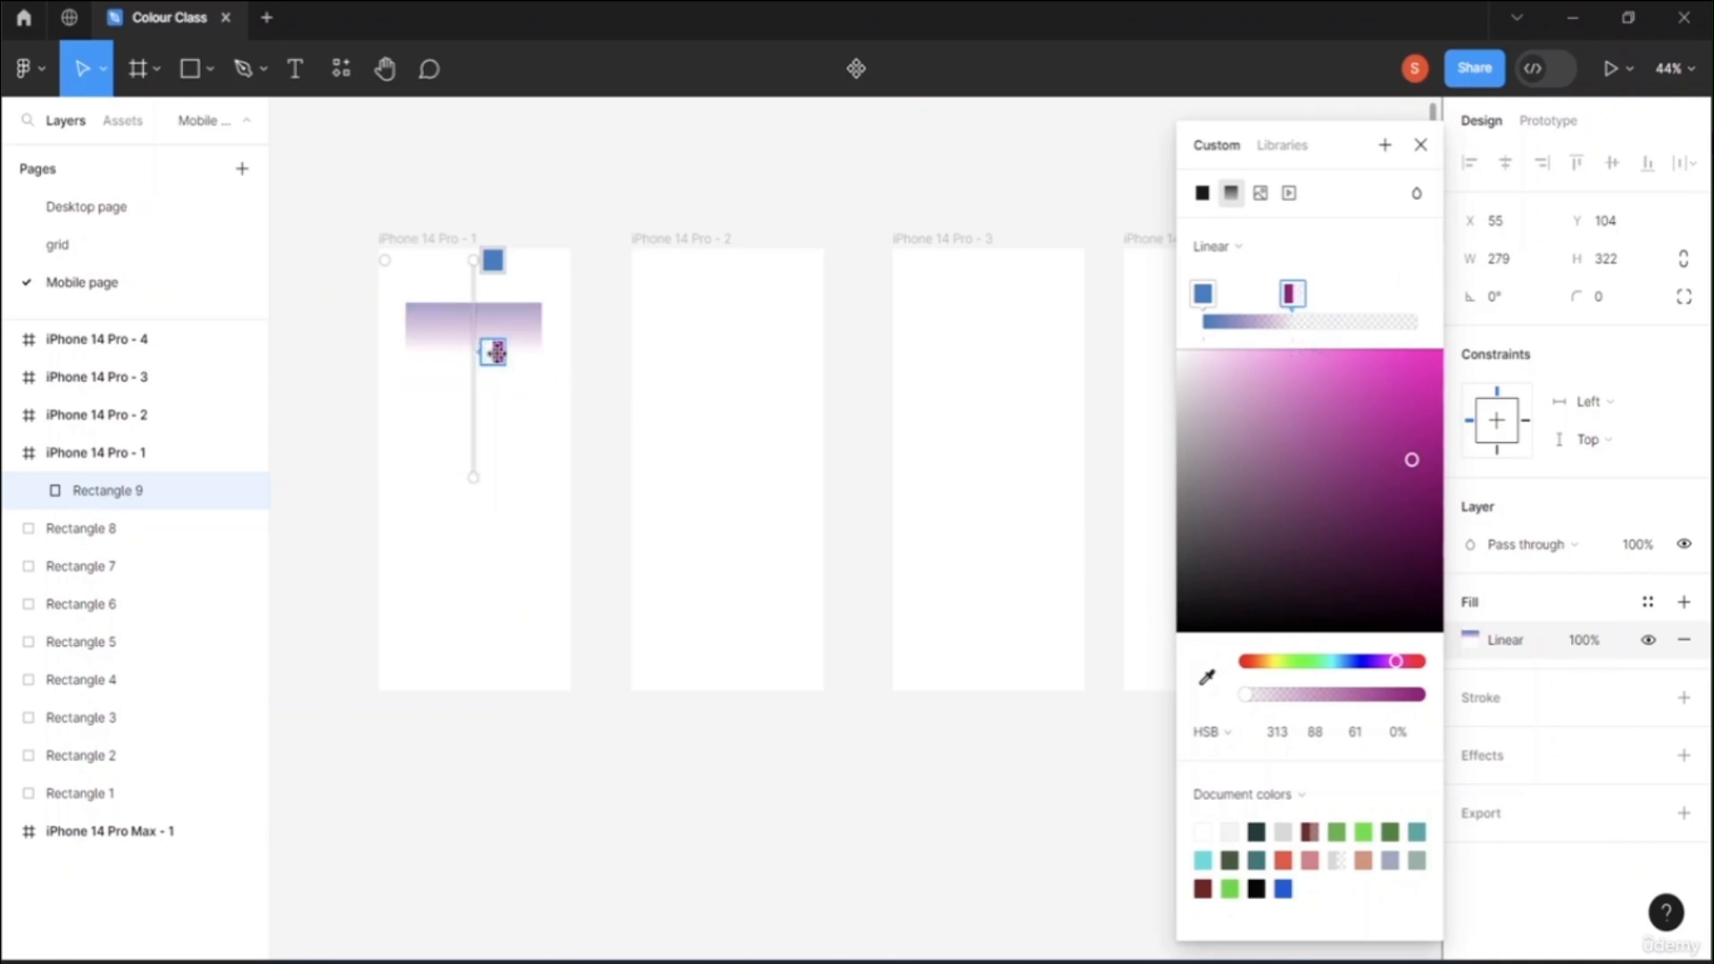
{"action": "left_click_drag", "start_coordinate": [1299, 305], "coordinate": [1417, 304]}
{"action": "left_click", "coordinate": [1303, 323]}
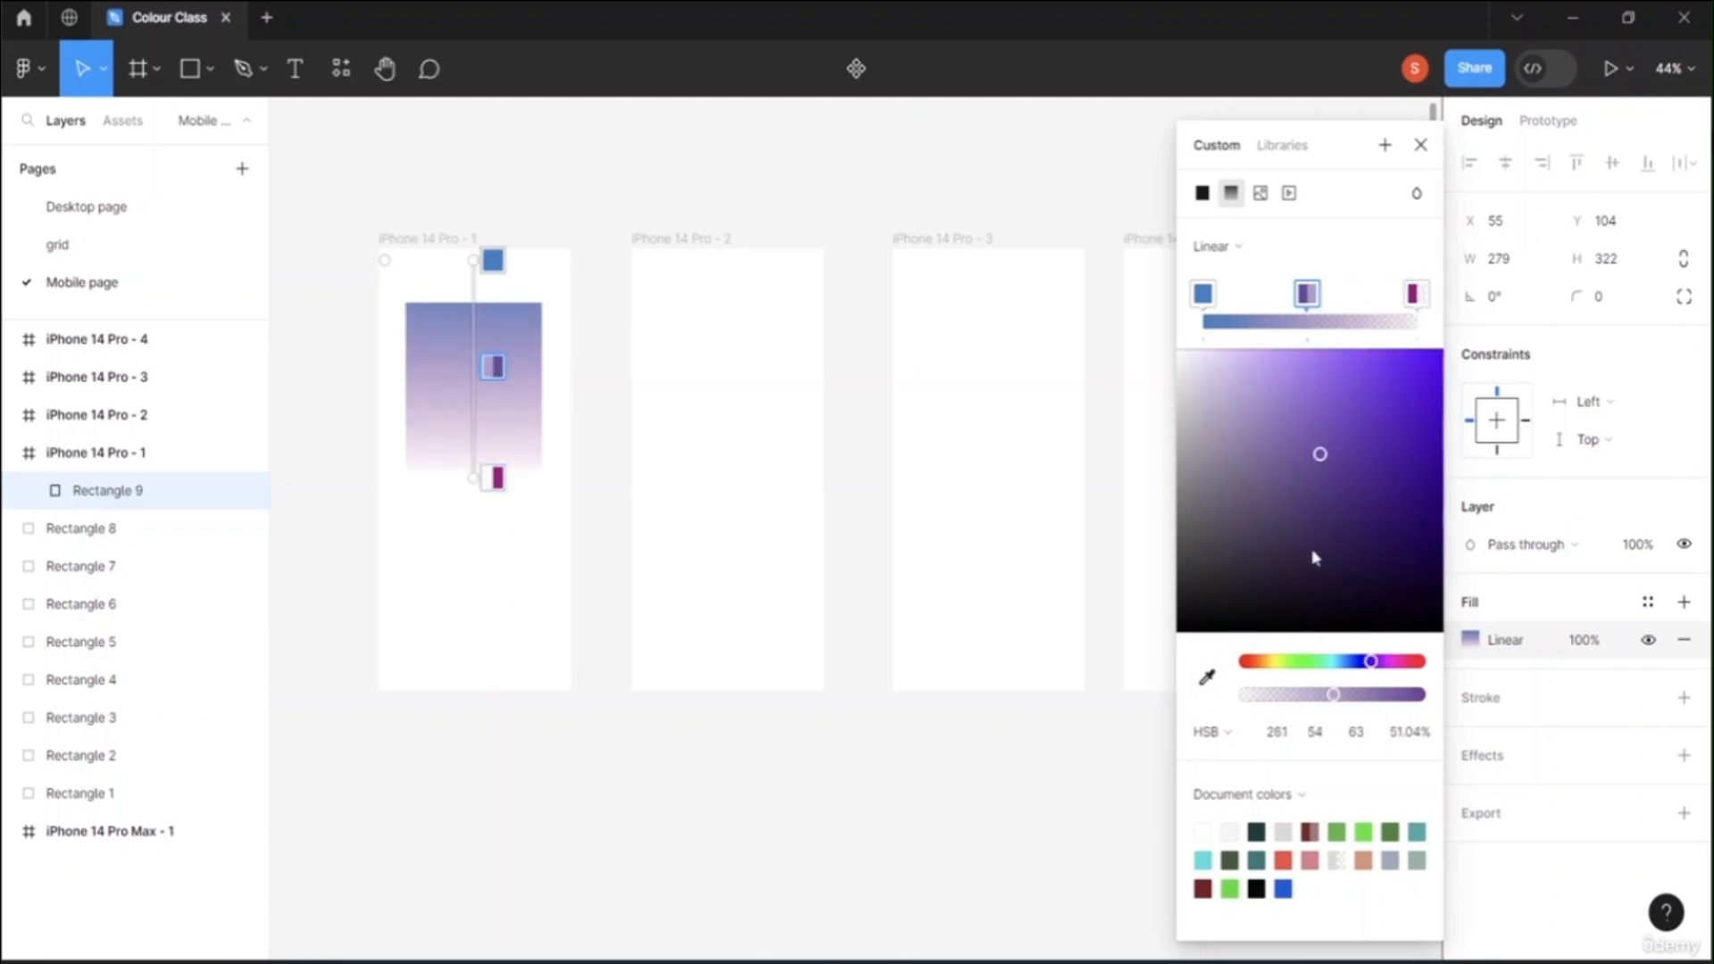
{"action": "left_click", "coordinate": [1312, 662]}
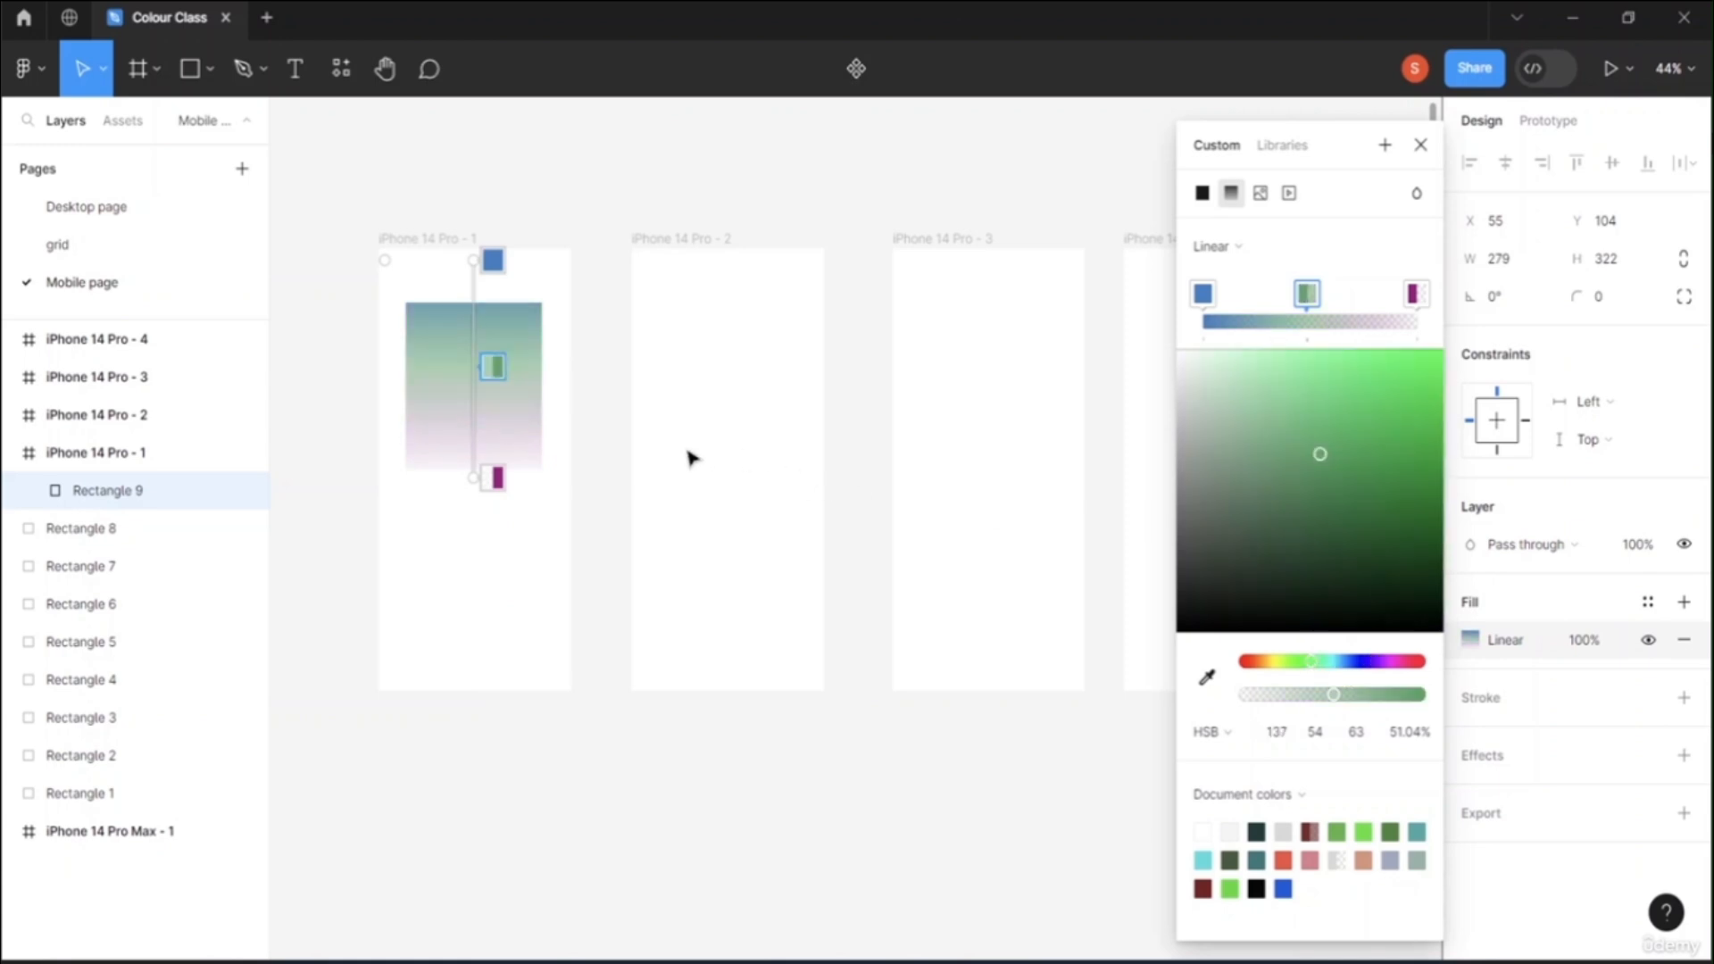
{"action": "left_click_drag", "start_coordinate": [490, 374], "coordinate": [490, 396]}
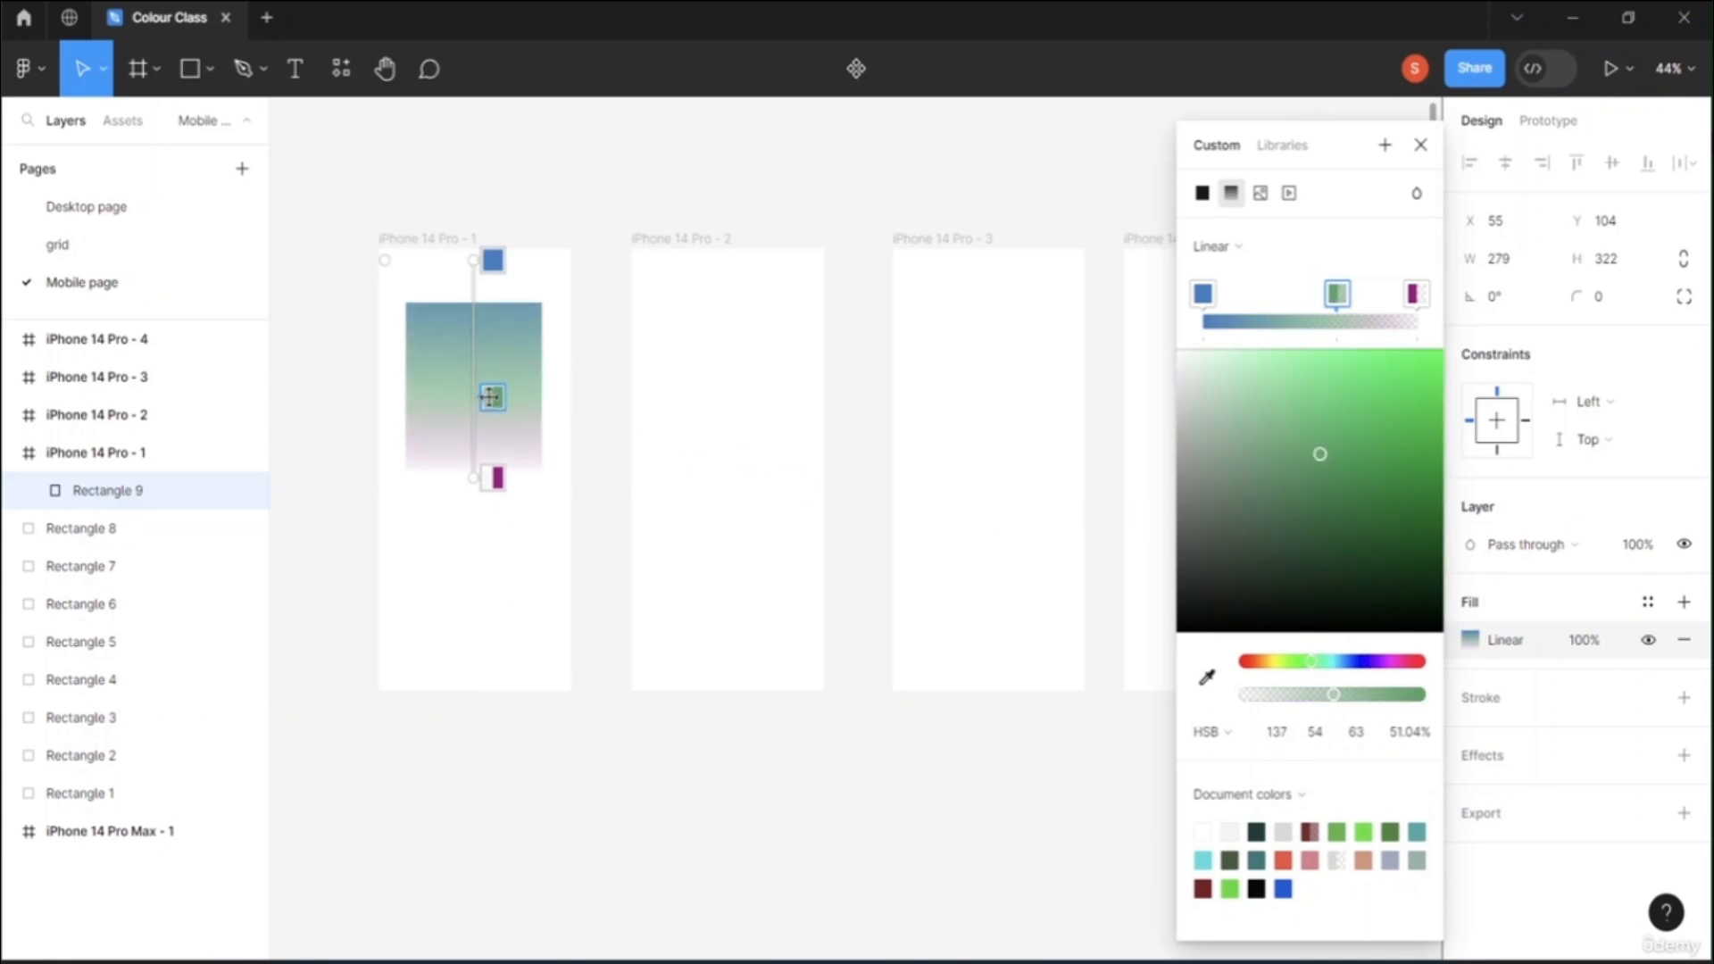
Step: Brighten the end stop to magenta HSB 313, 85, 87 and move the green stop slightly back toward the start
{"action": "left_click", "coordinate": [1416, 293]}
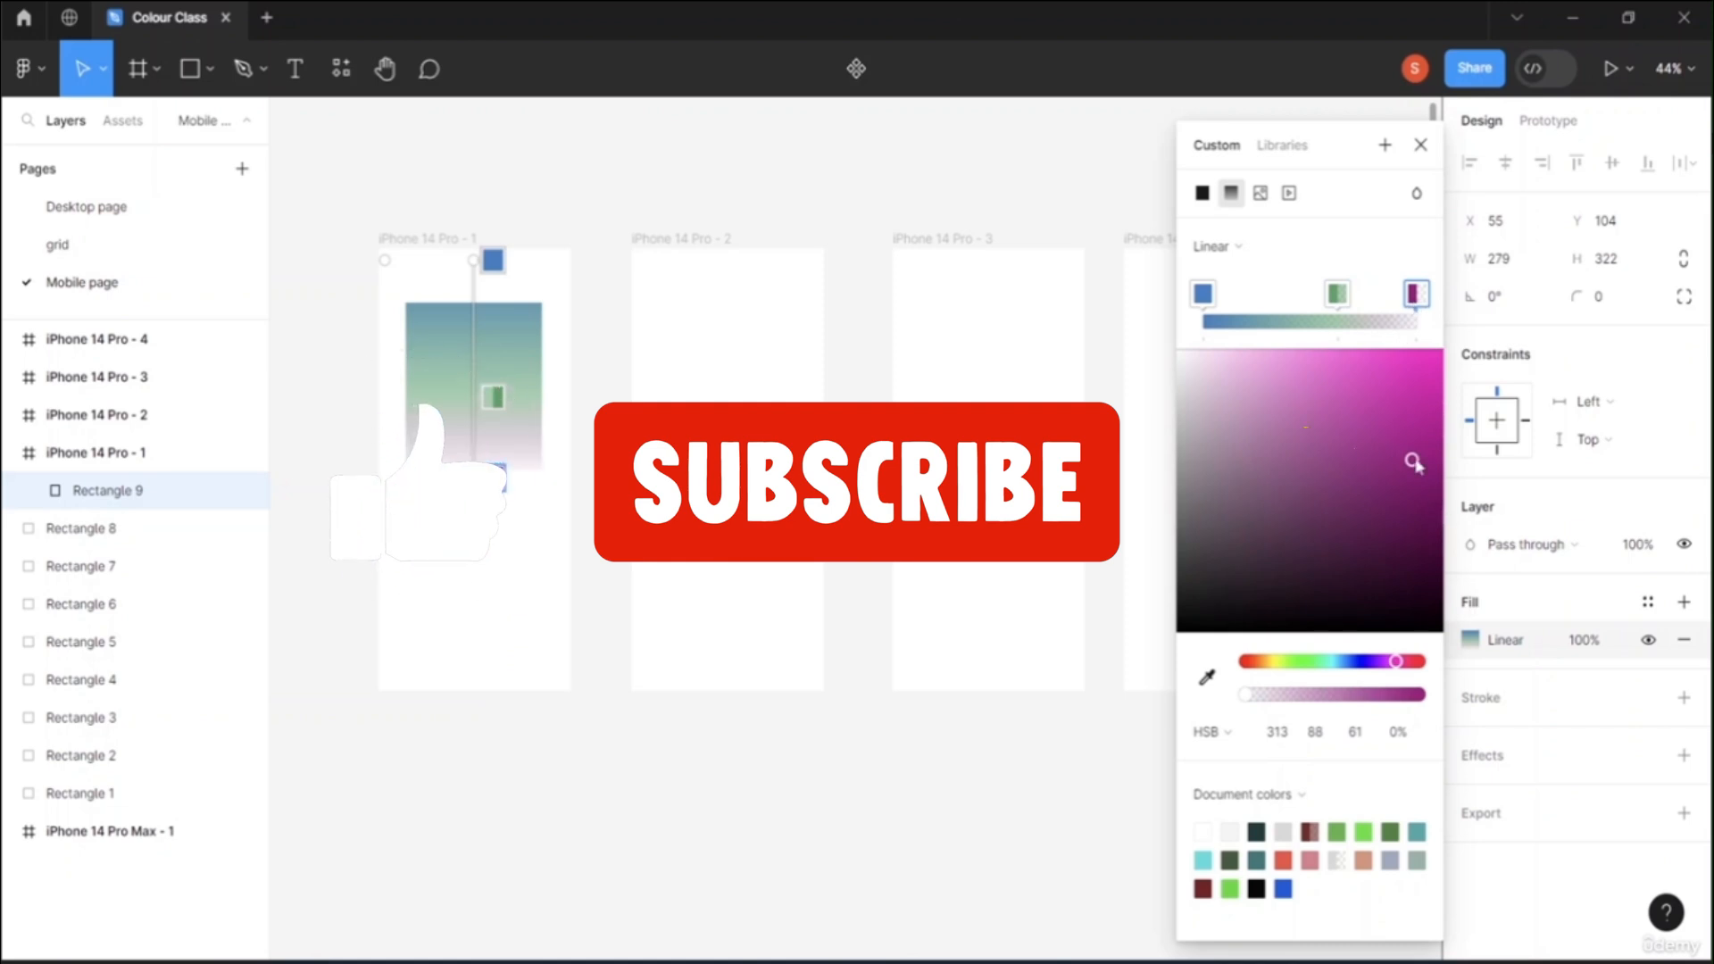
{"action": "left_click_drag", "start_coordinate": [1412, 460], "coordinate": [1403, 387]}
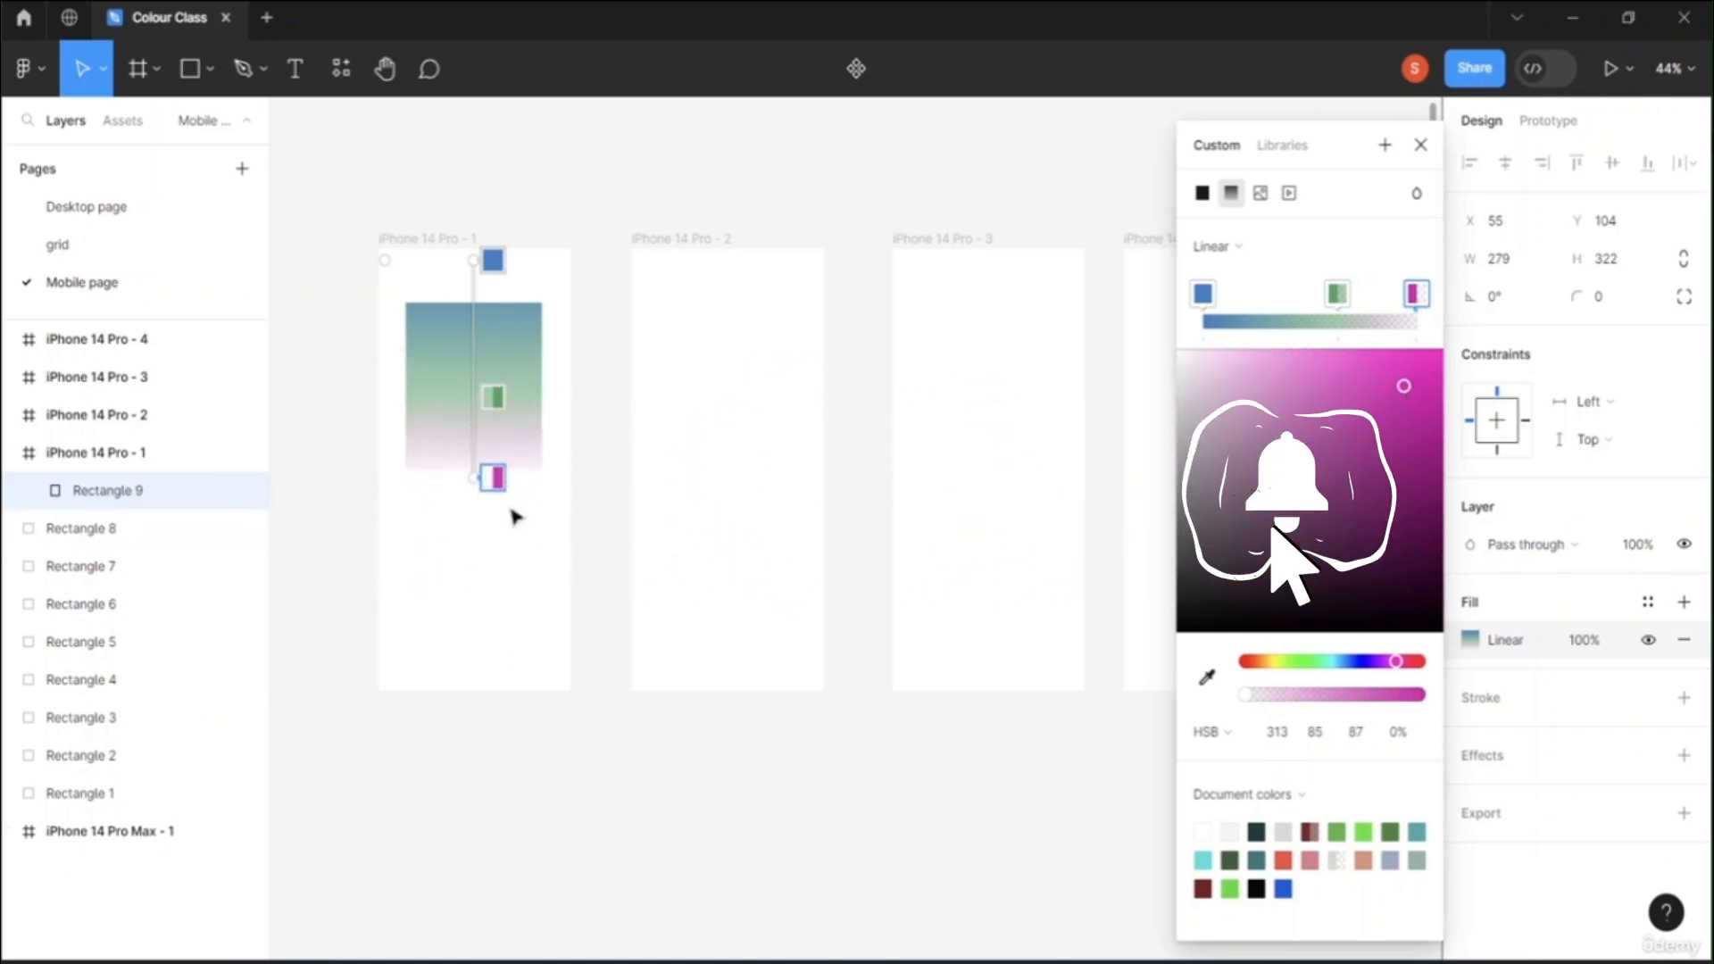
{"action": "mouse_move", "coordinate": [494, 397]}
{"action": "left_mouse_down"}
{"action": "mouse_move", "coordinate": [495, 436]}
{"action": "mouse_move", "coordinate": [491, 363]}
{"action": "mouse_move", "coordinate": [492, 379]}
{"action": "left_mouse_up"}
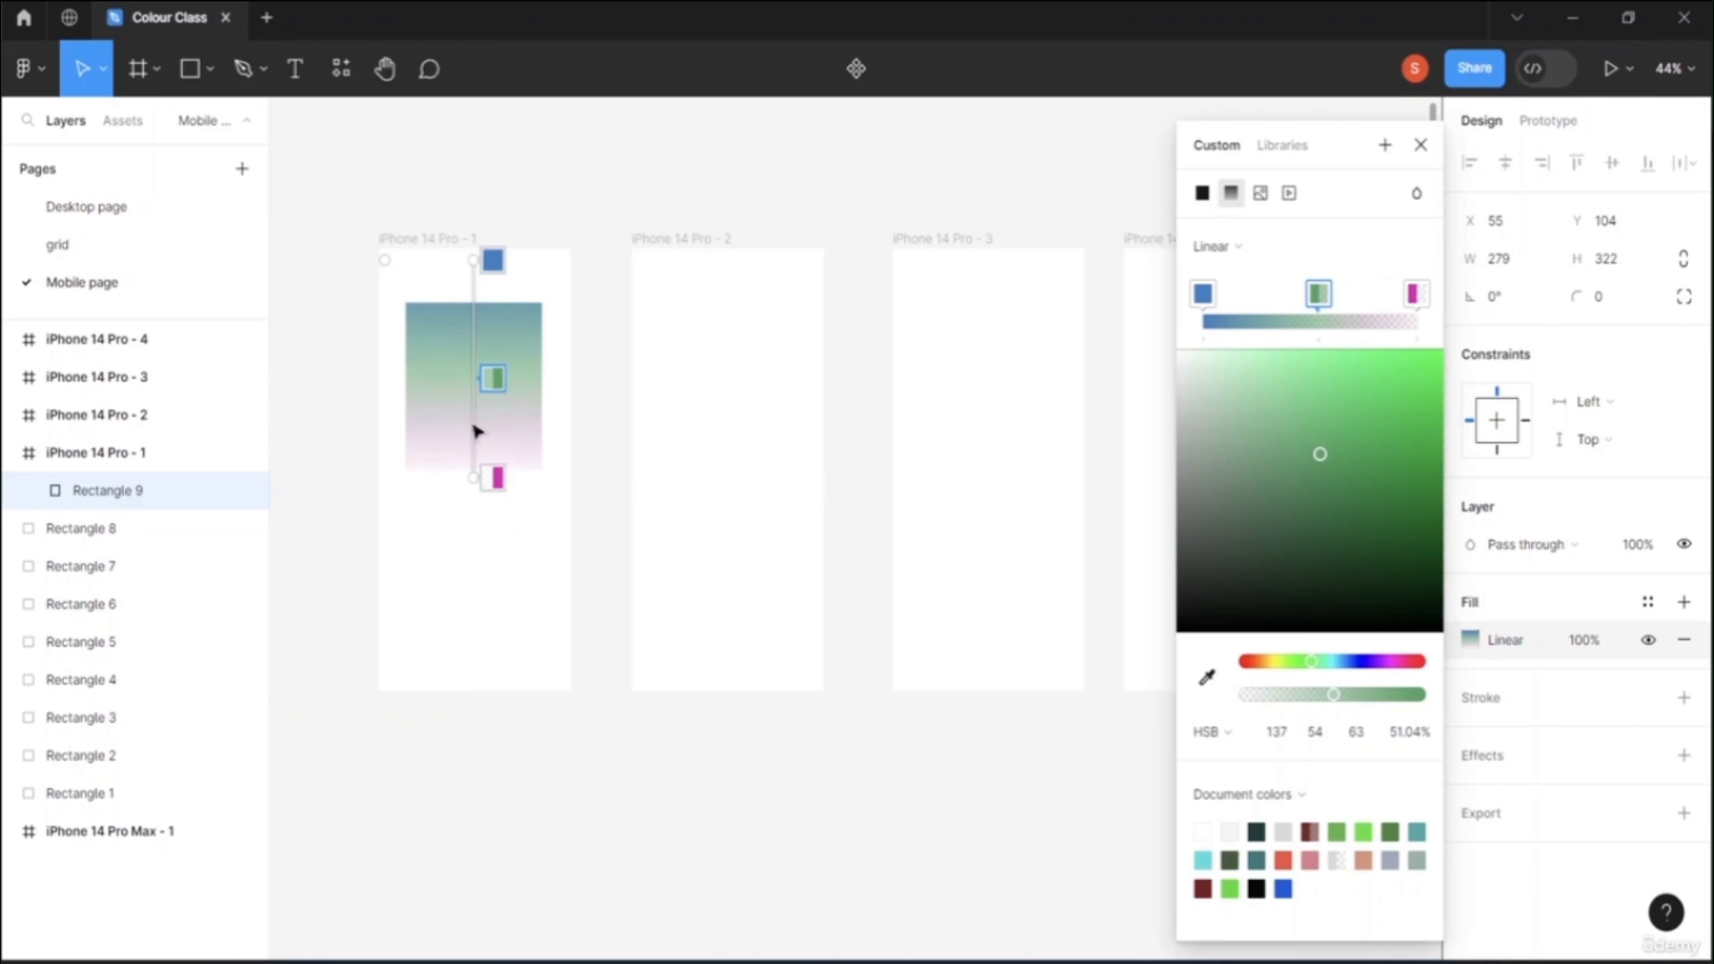
Step: Add a cyan stop, about HSB 181, 70, 84, and position it between the green stop and the end stop
{"action": "left_click", "coordinate": [1267, 323]}
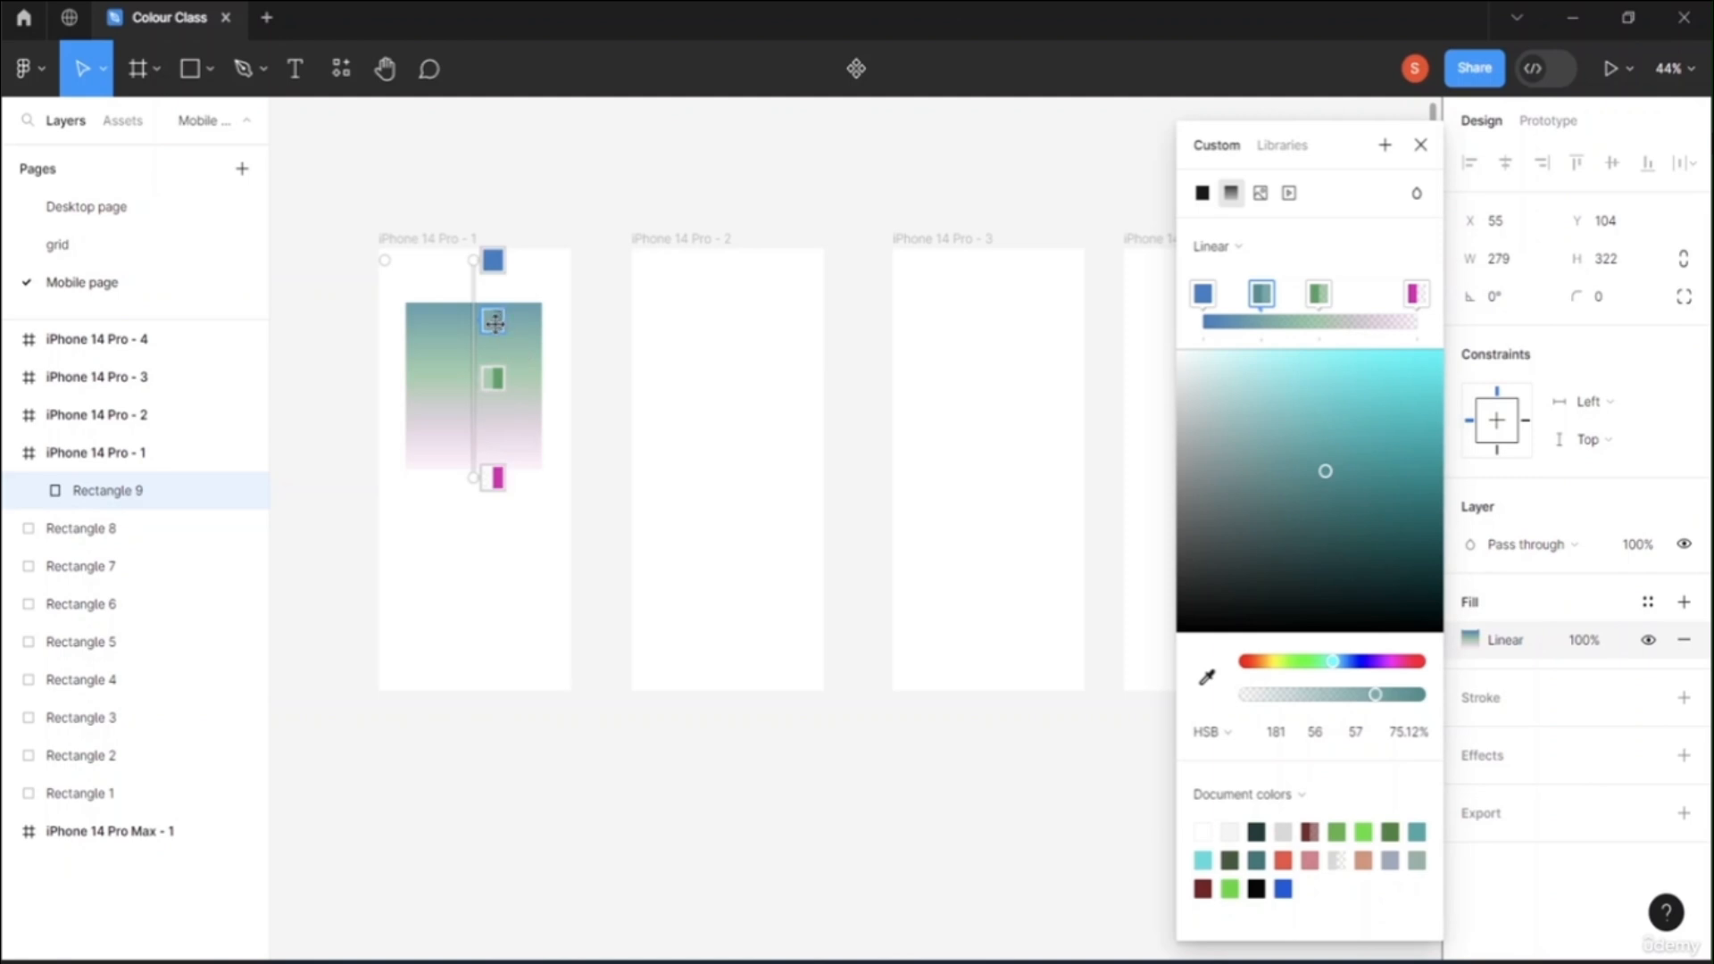
{"action": "left_click_drag", "start_coordinate": [494, 323], "coordinate": [492, 359]}
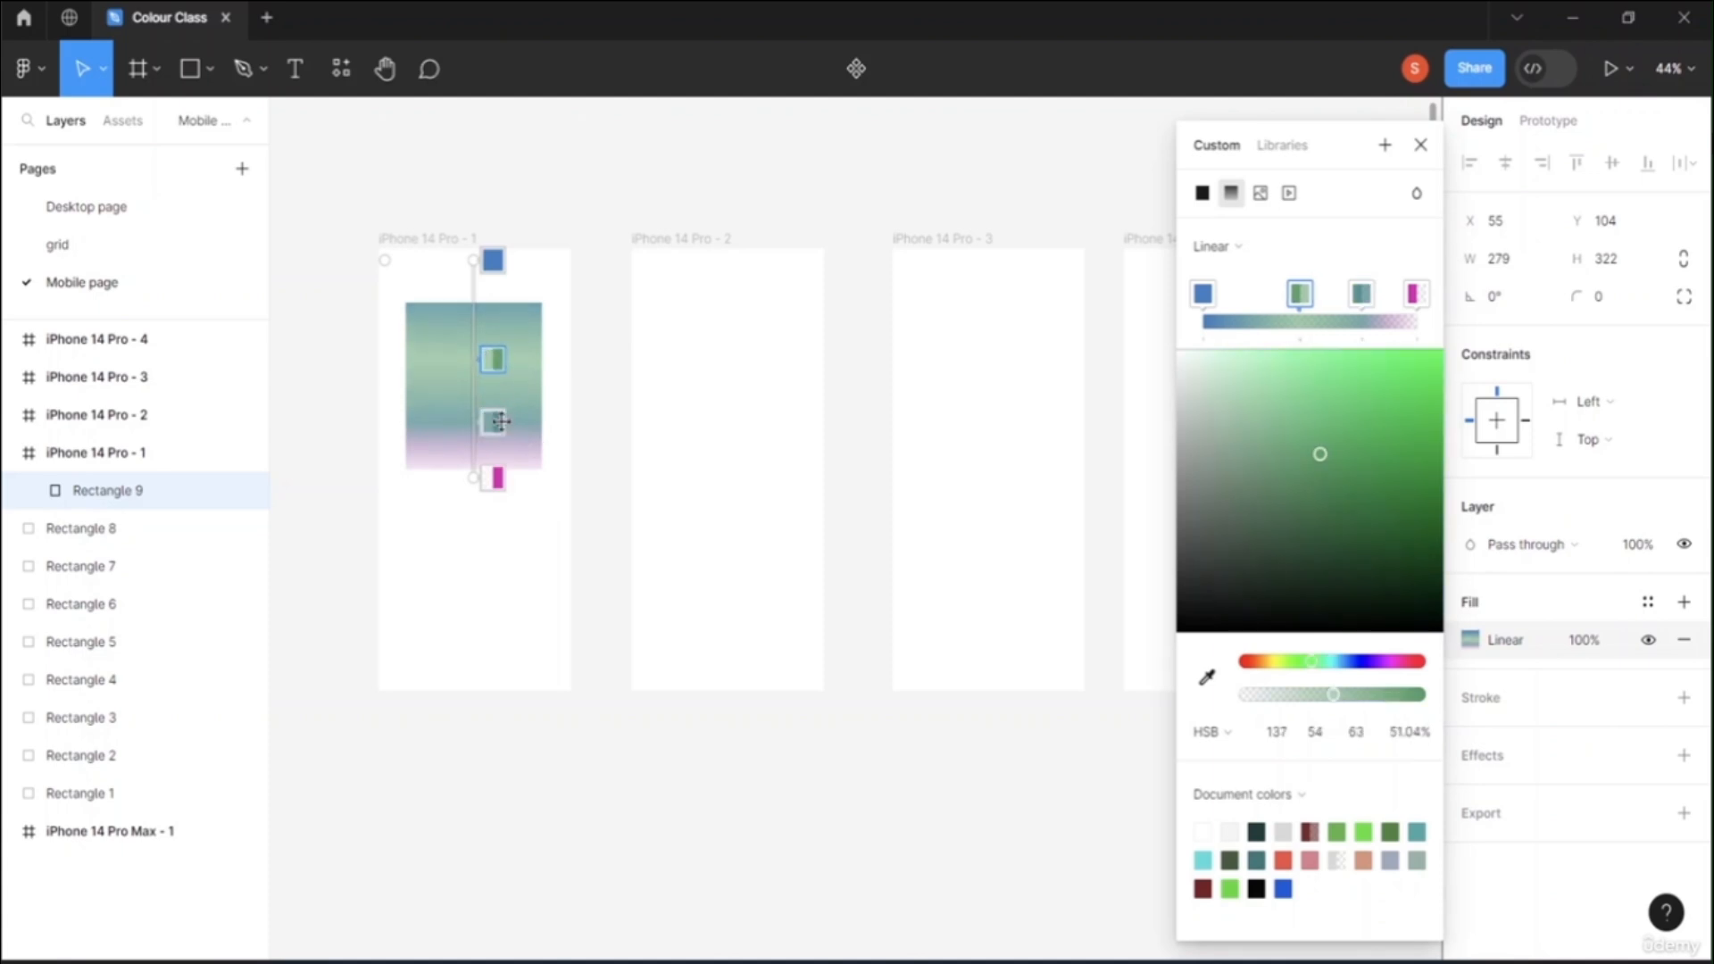
{"action": "left_click_drag", "start_coordinate": [493, 422], "coordinate": [494, 409]}
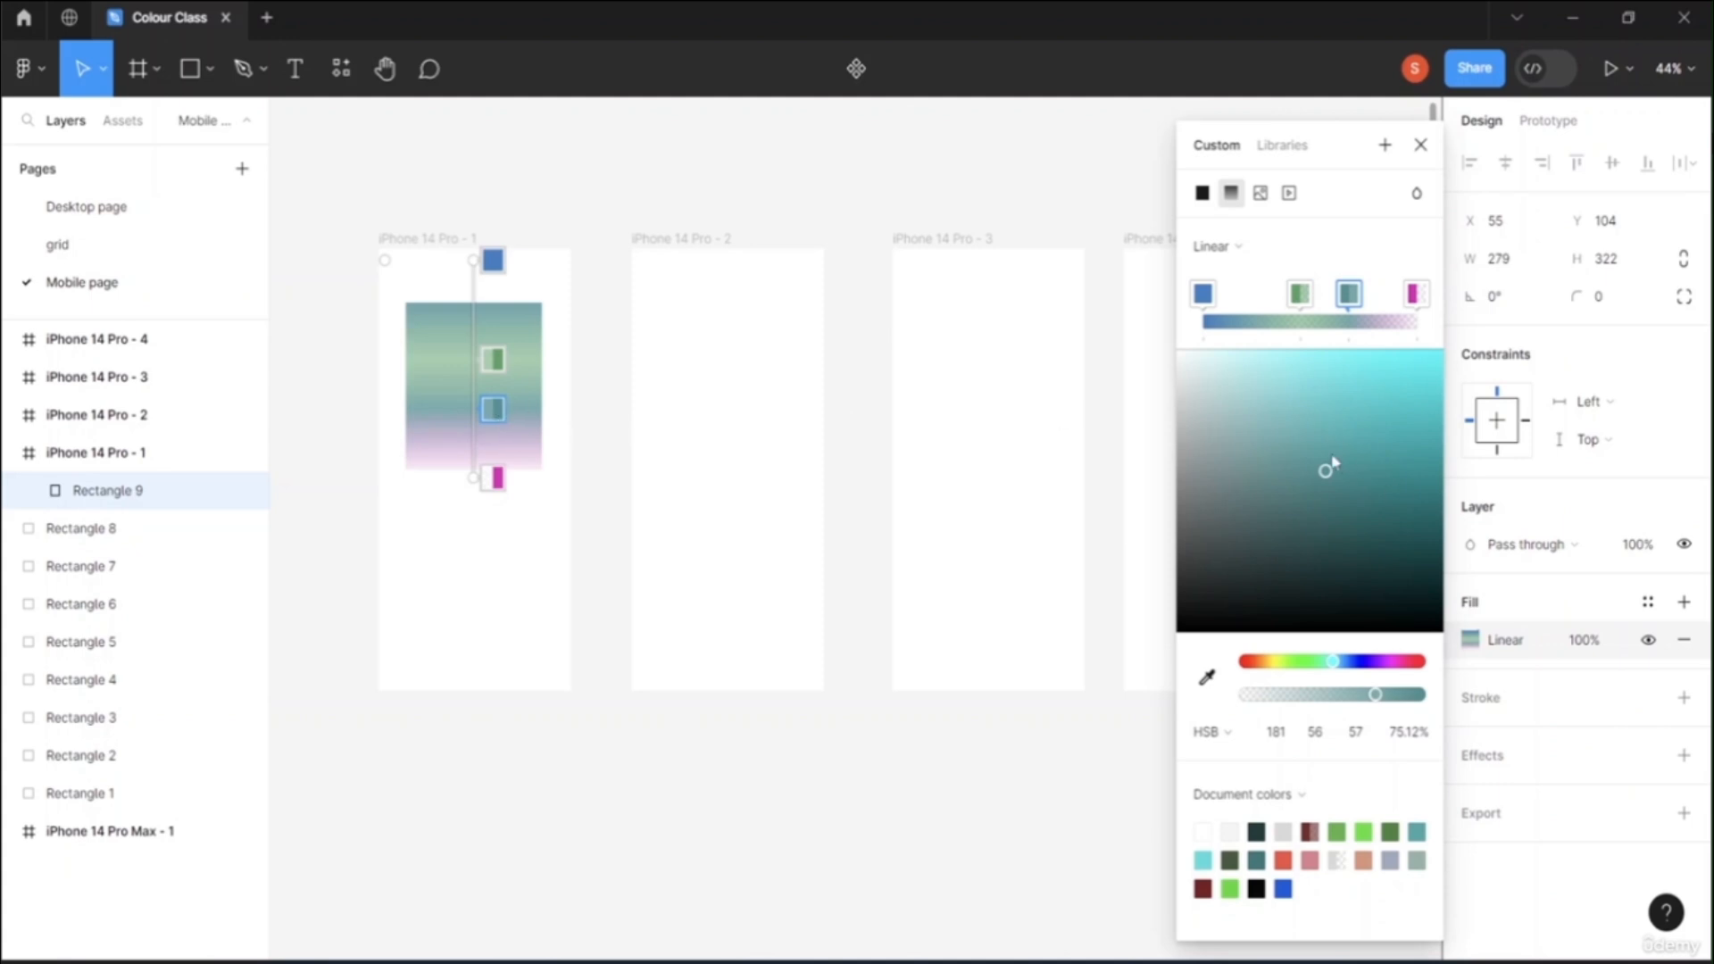
{"action": "left_click_drag", "start_coordinate": [1326, 477], "coordinate": [1363, 396]}
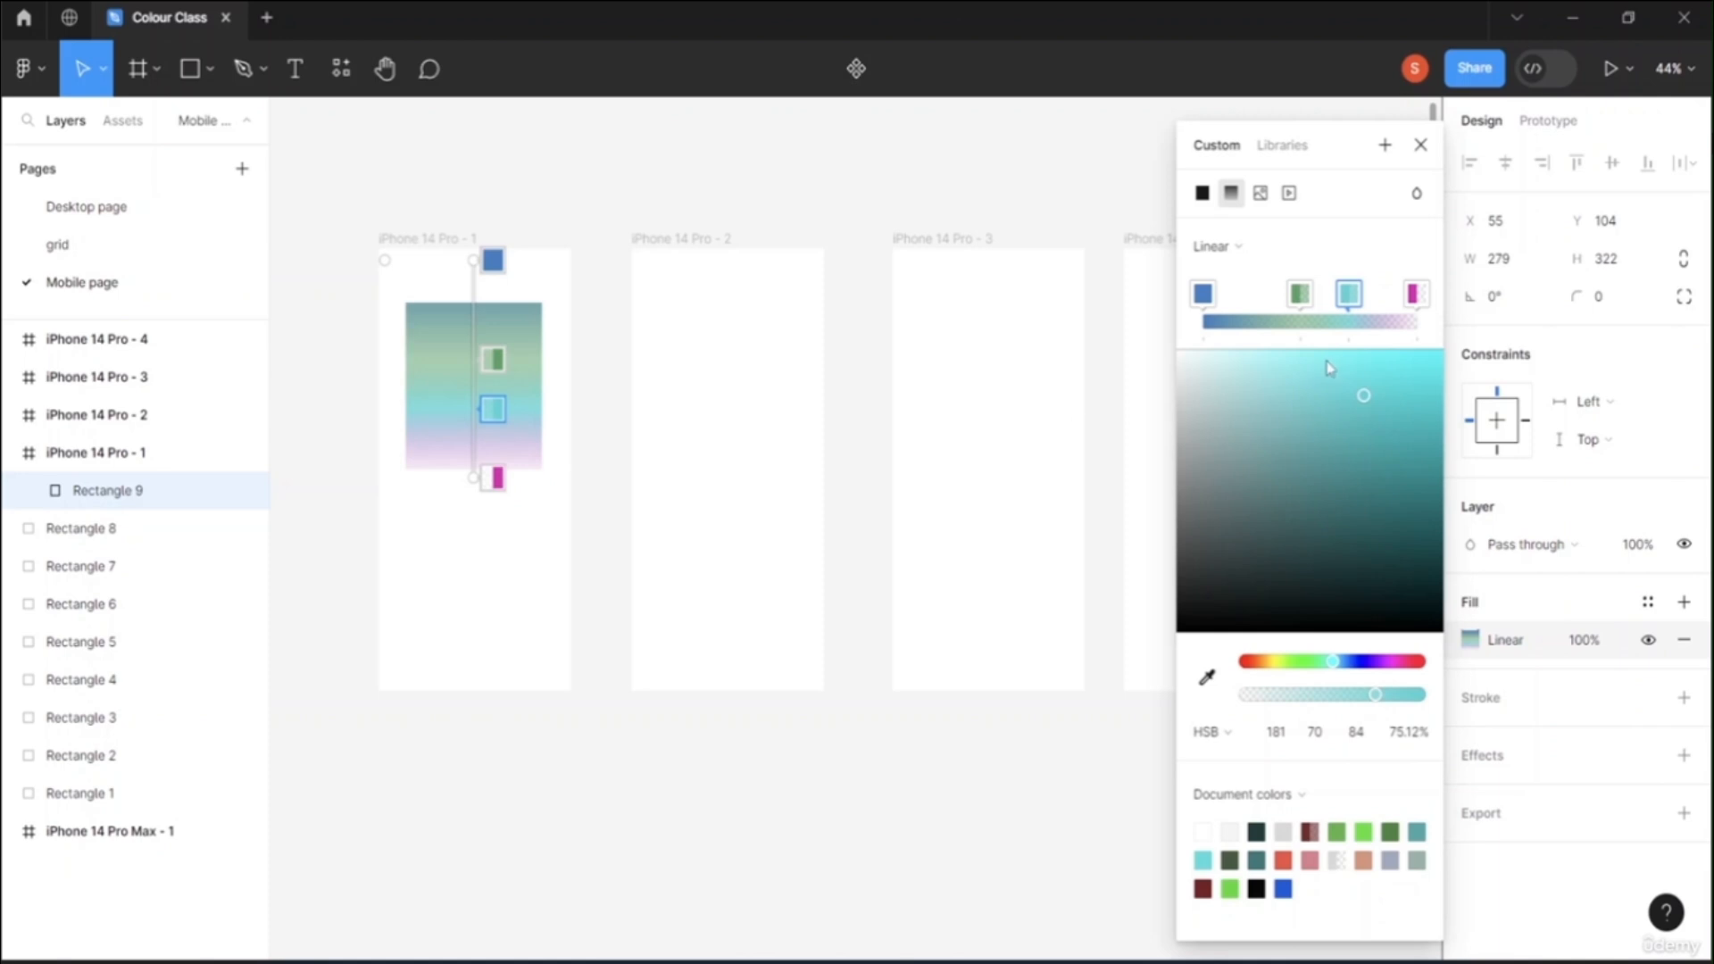
Step: Change the gradient's end stop from magenta to bright turquoise, about HSB 173, 96, 97
{"action": "left_click", "coordinate": [1418, 295]}
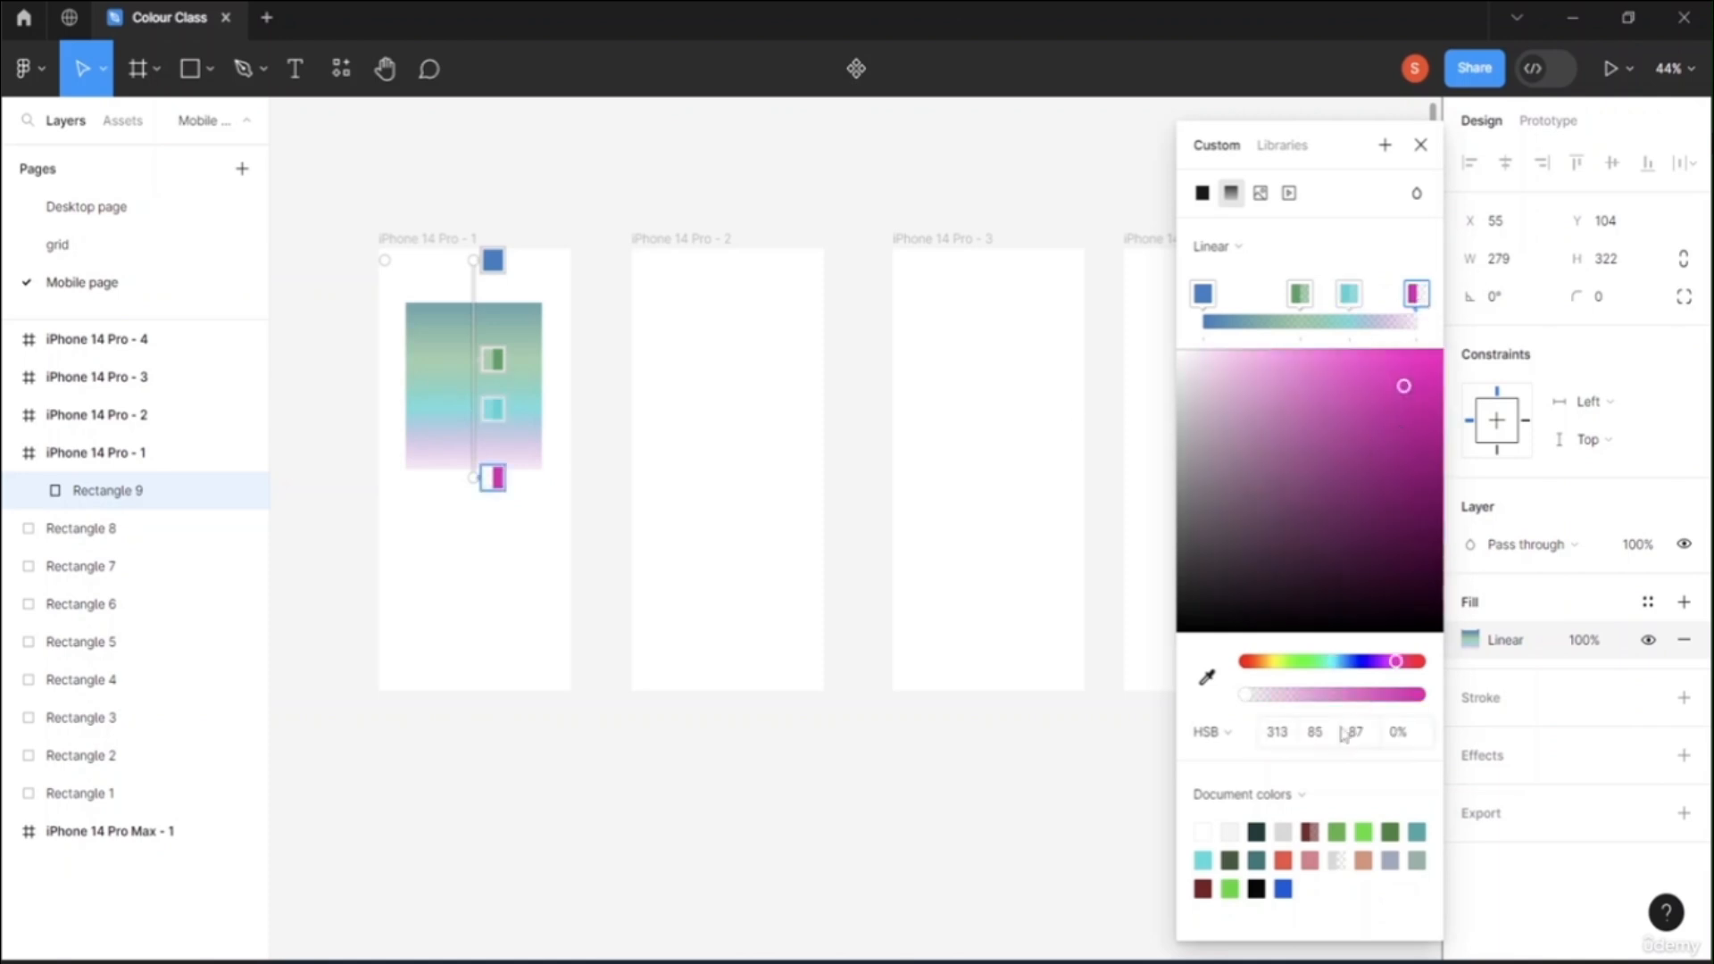
{"action": "left_click_drag", "start_coordinate": [1401, 671], "coordinate": [1239, 697]}
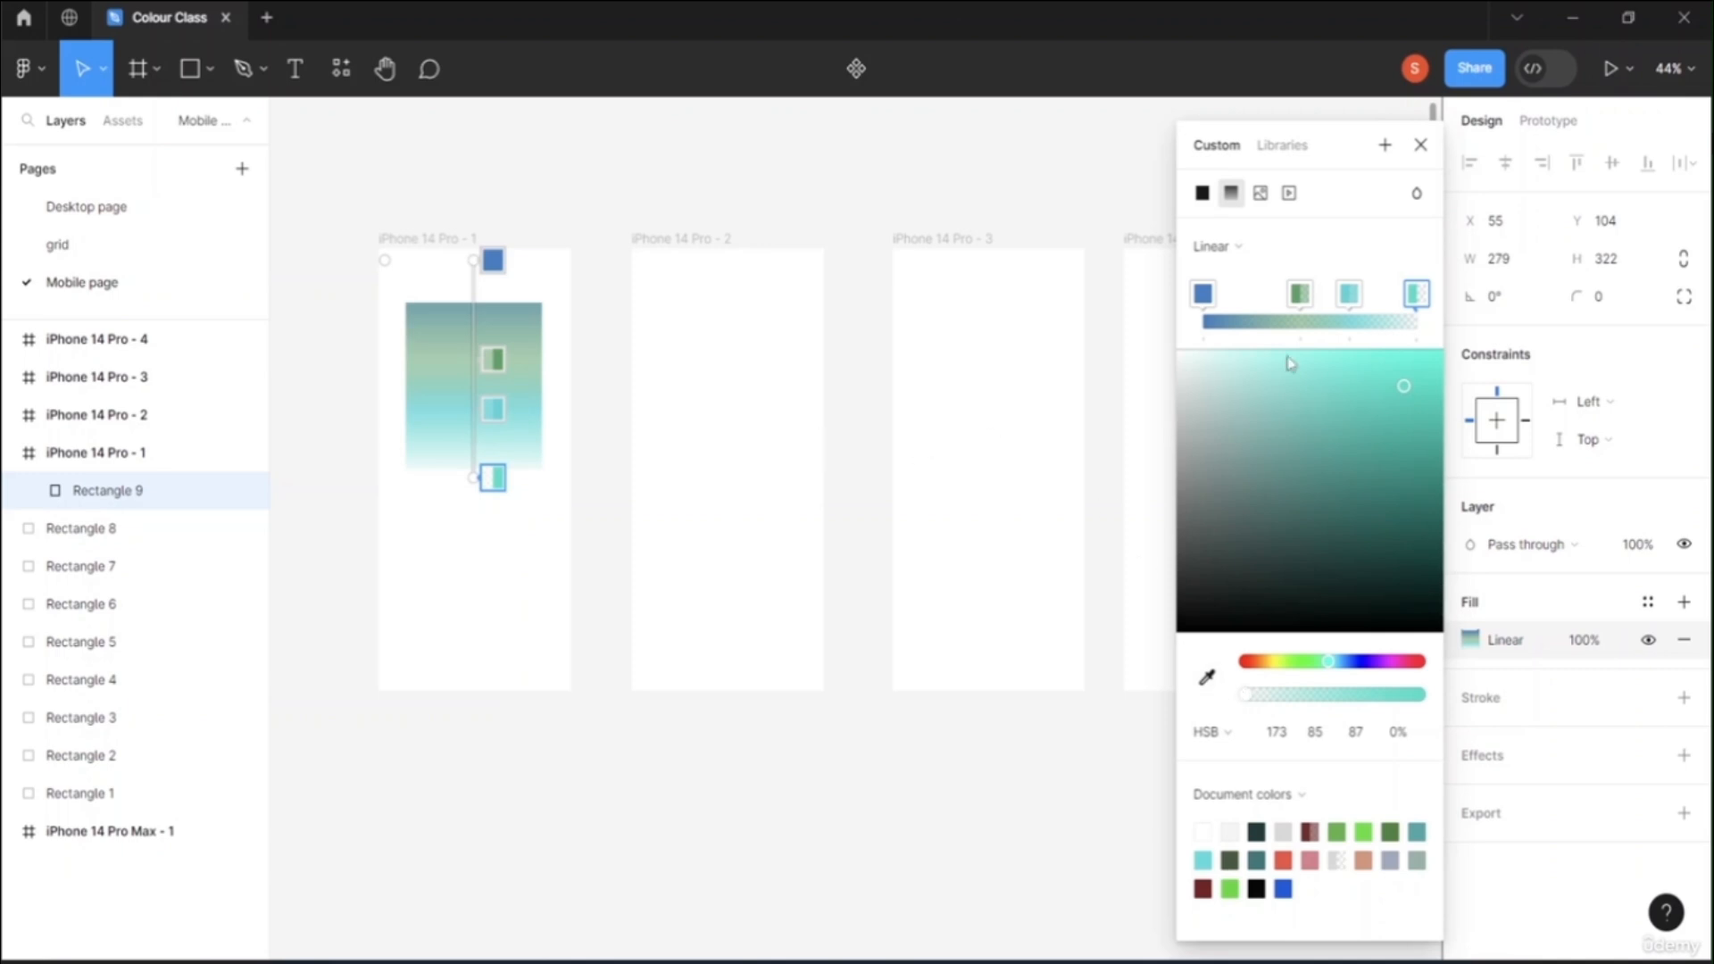
{"action": "left_click_drag", "start_coordinate": [1405, 397], "coordinate": [1434, 360]}
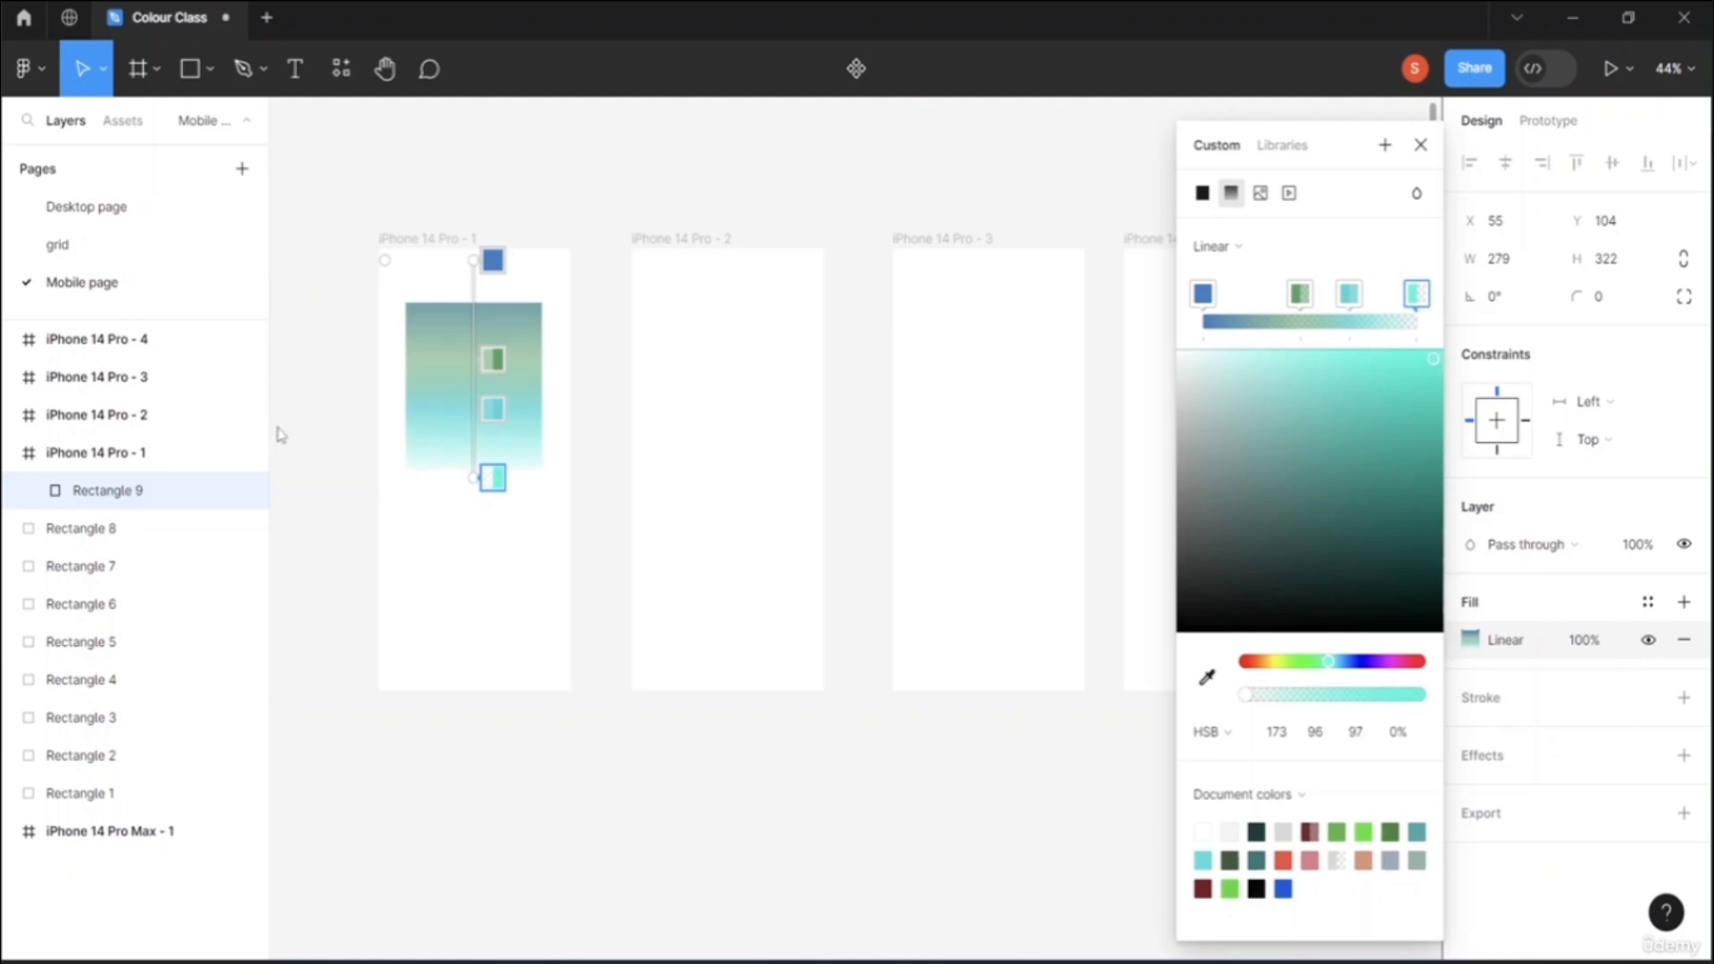
Step: Saturate the gradient's cyan stop to about HSB 181, 93, 86 and finish editing the fill
{"action": "left_click", "coordinate": [493, 409]}
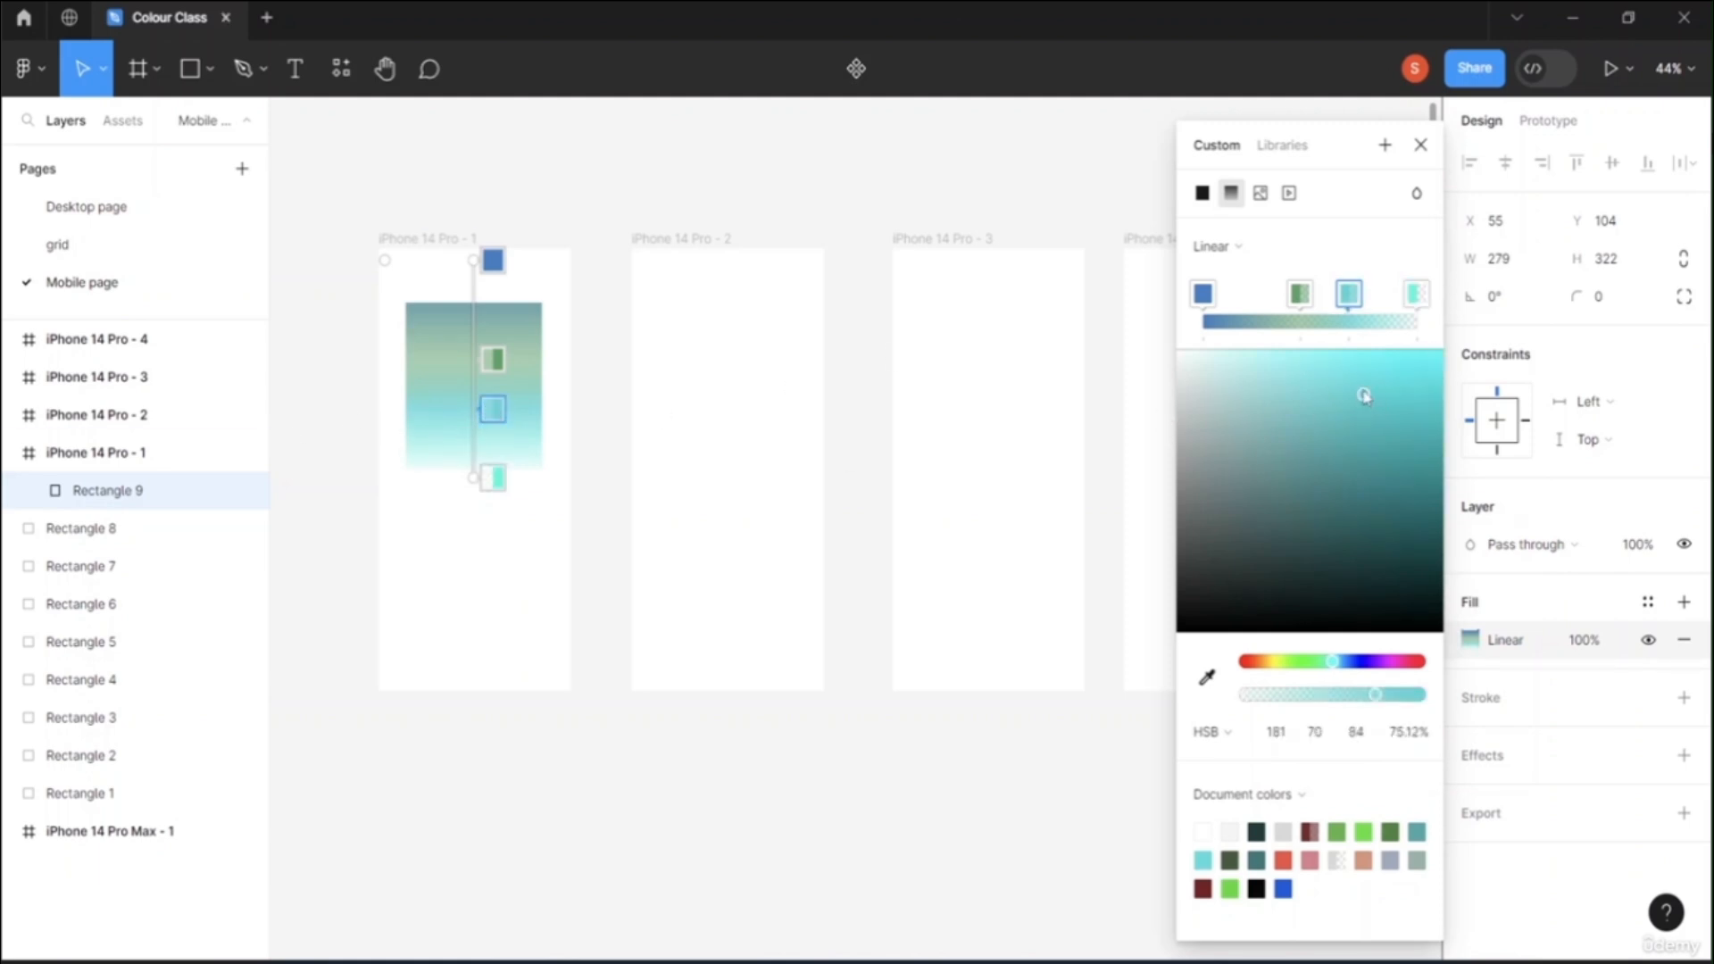
{"action": "left_click_drag", "start_coordinate": [1364, 396], "coordinate": [1426, 398]}
{"action": "key", "text": "Escape"}
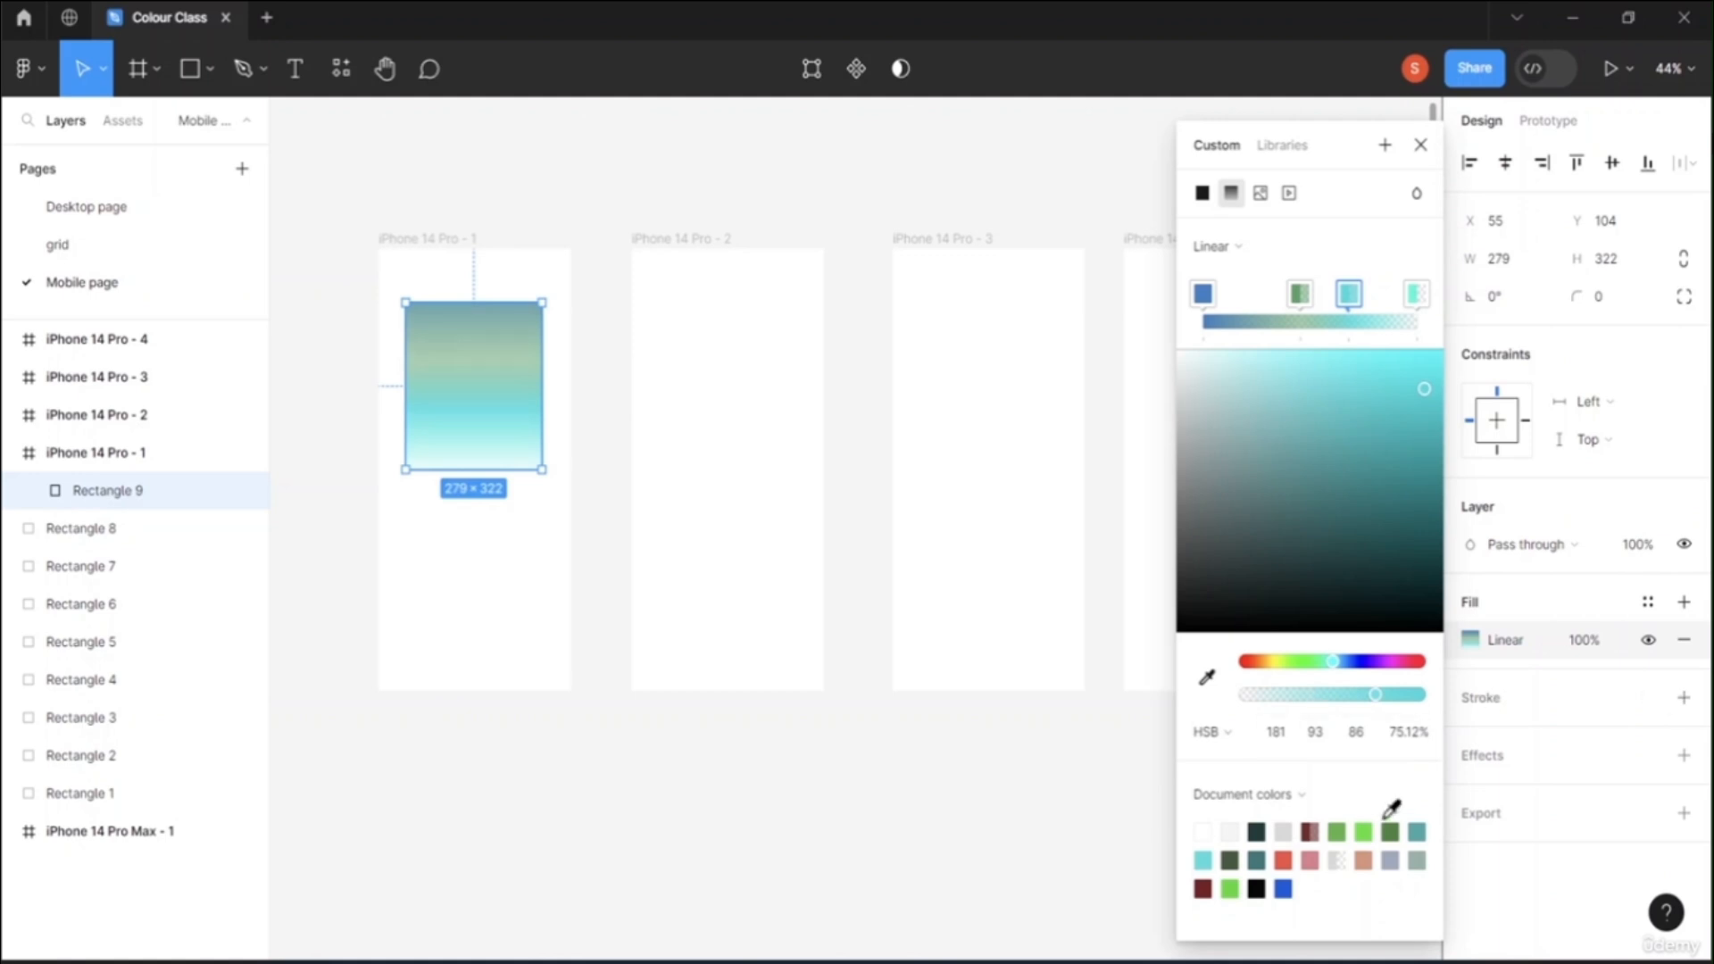
{"action": "left_click", "coordinate": [559, 202]}
Step: Copy the gradient rectangle to the Desktop page and place it just above the colour wheel
{"action": "left_click", "coordinate": [487, 387]}
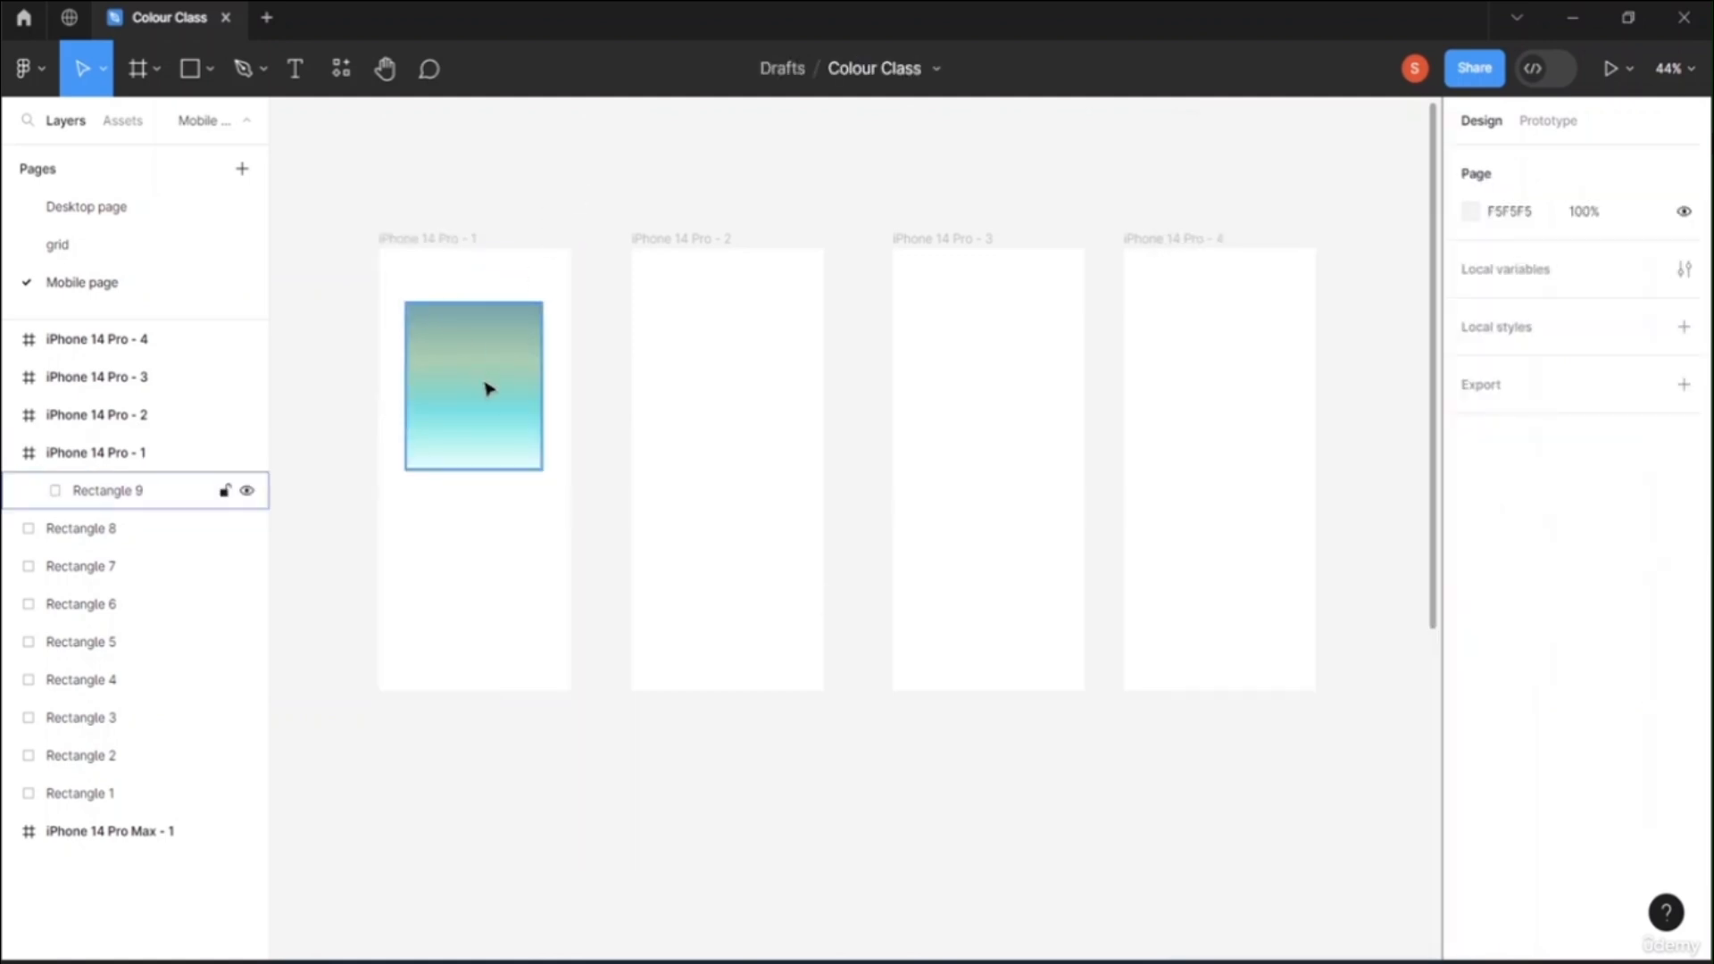
{"action": "right_click", "coordinate": [487, 387]}
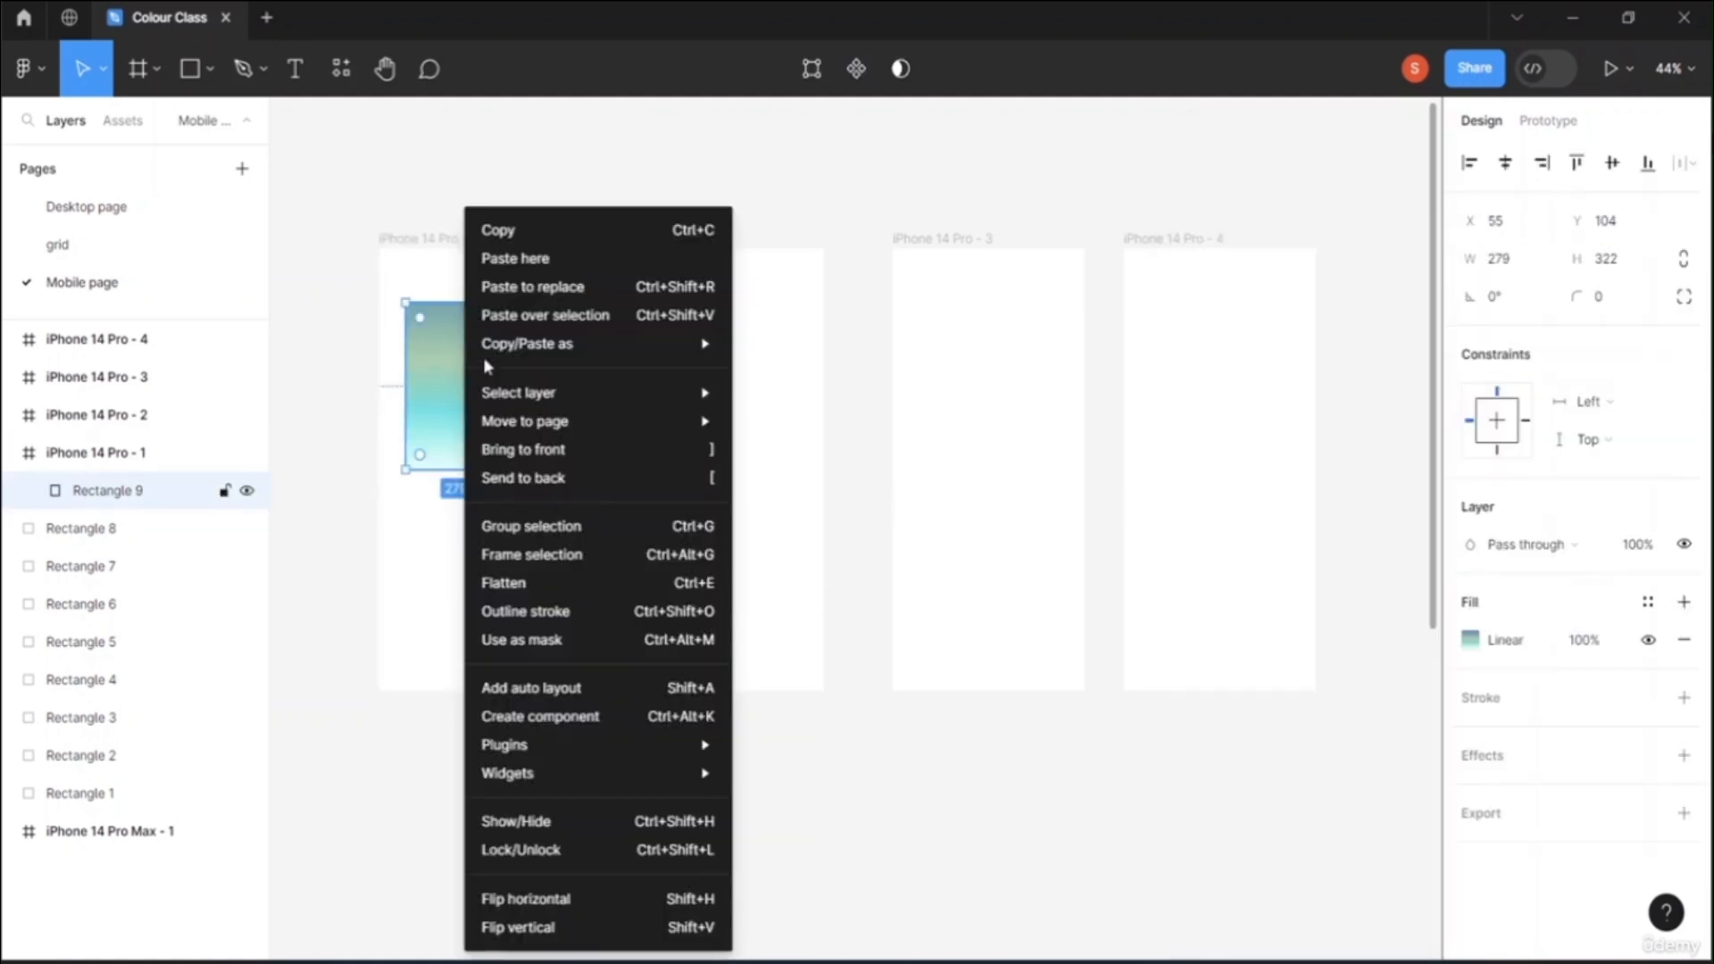
{"action": "left_click", "coordinate": [533, 232]}
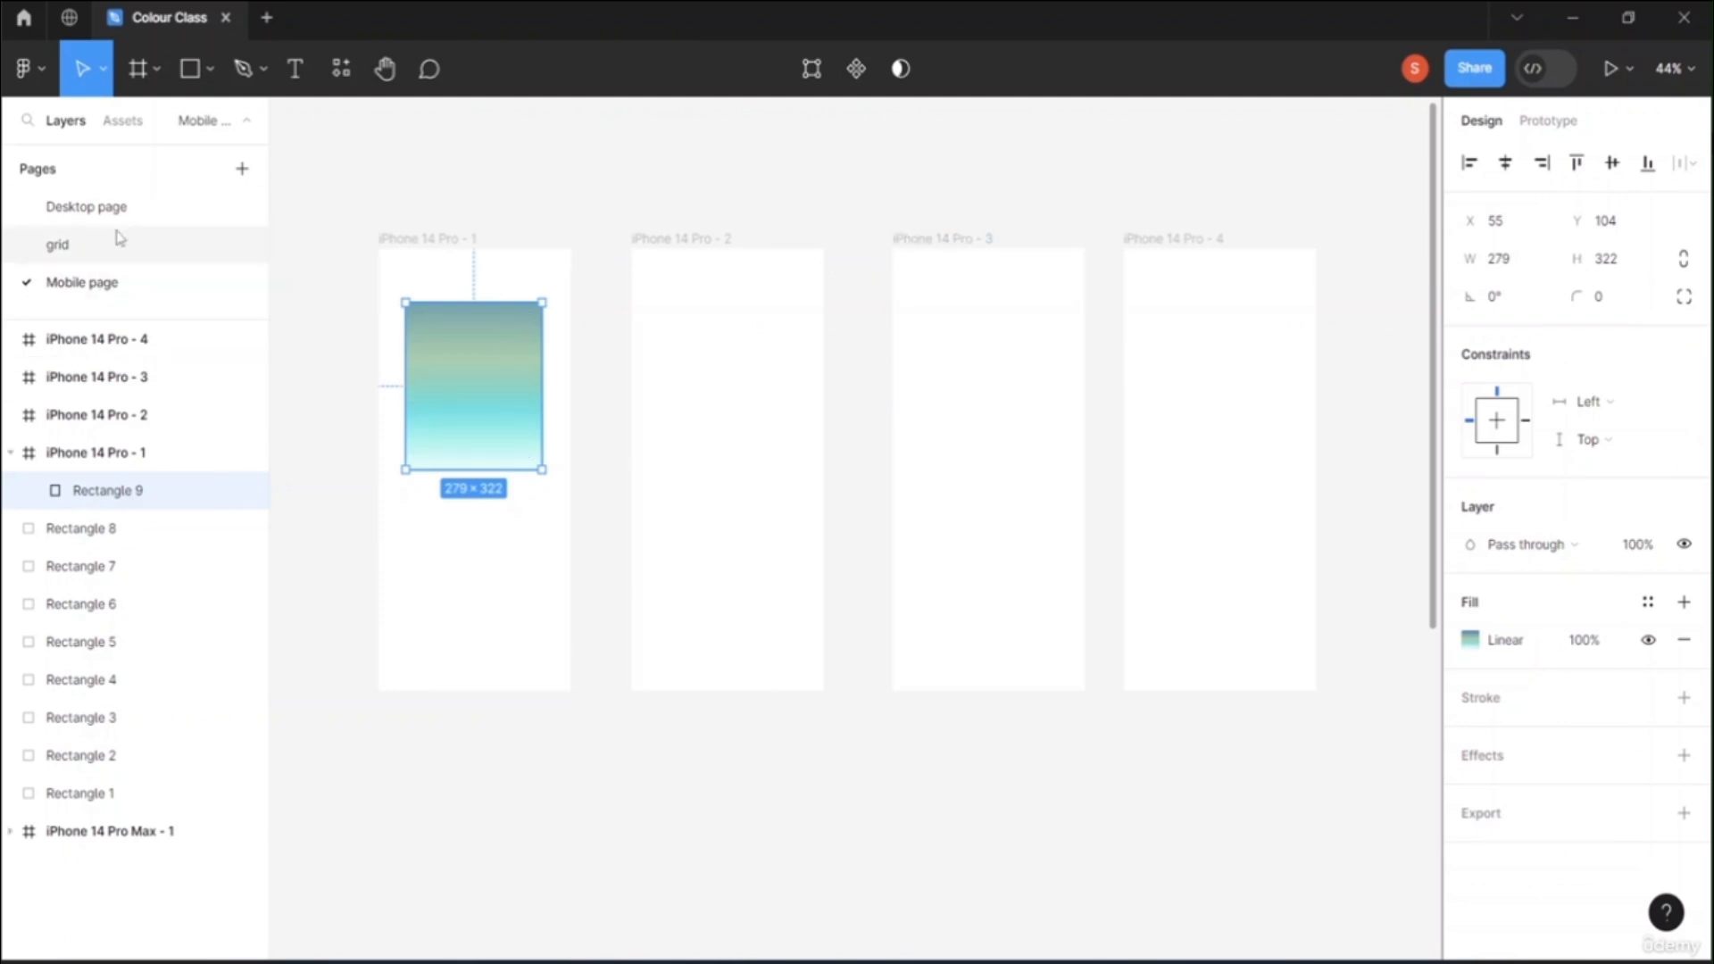
{"action": "left_click", "coordinate": [134, 209]}
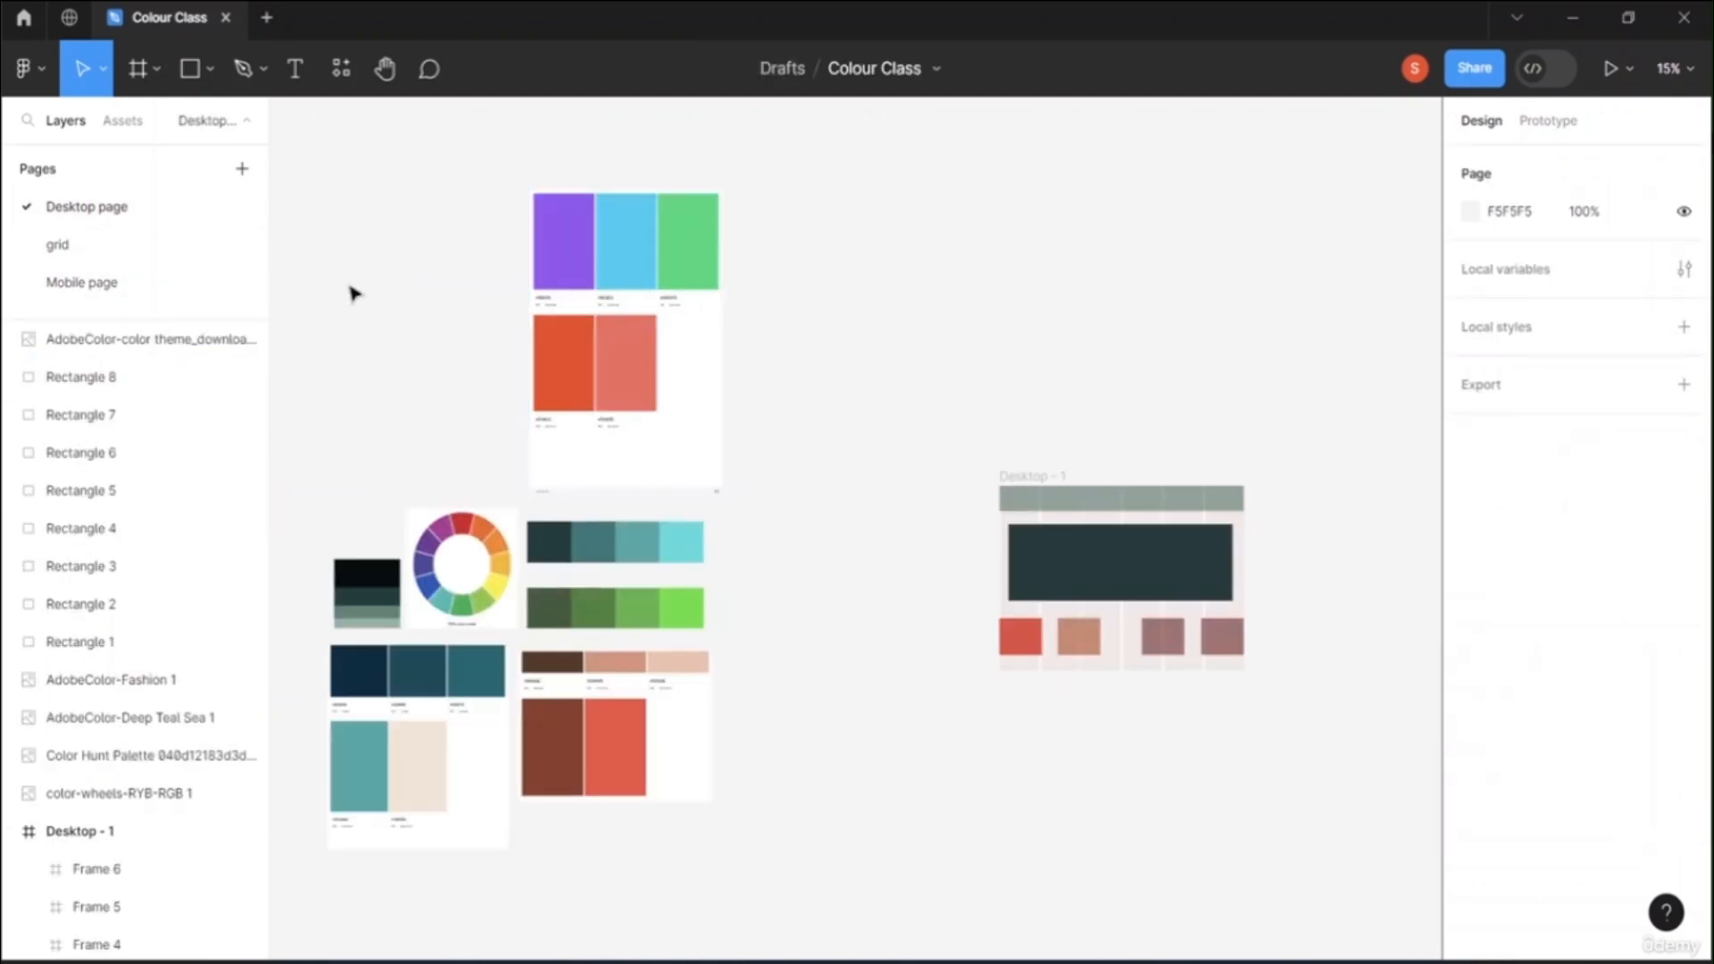
{"action": "right_click", "coordinate": [353, 294]}
{"action": "left_click", "coordinate": [369, 300]}
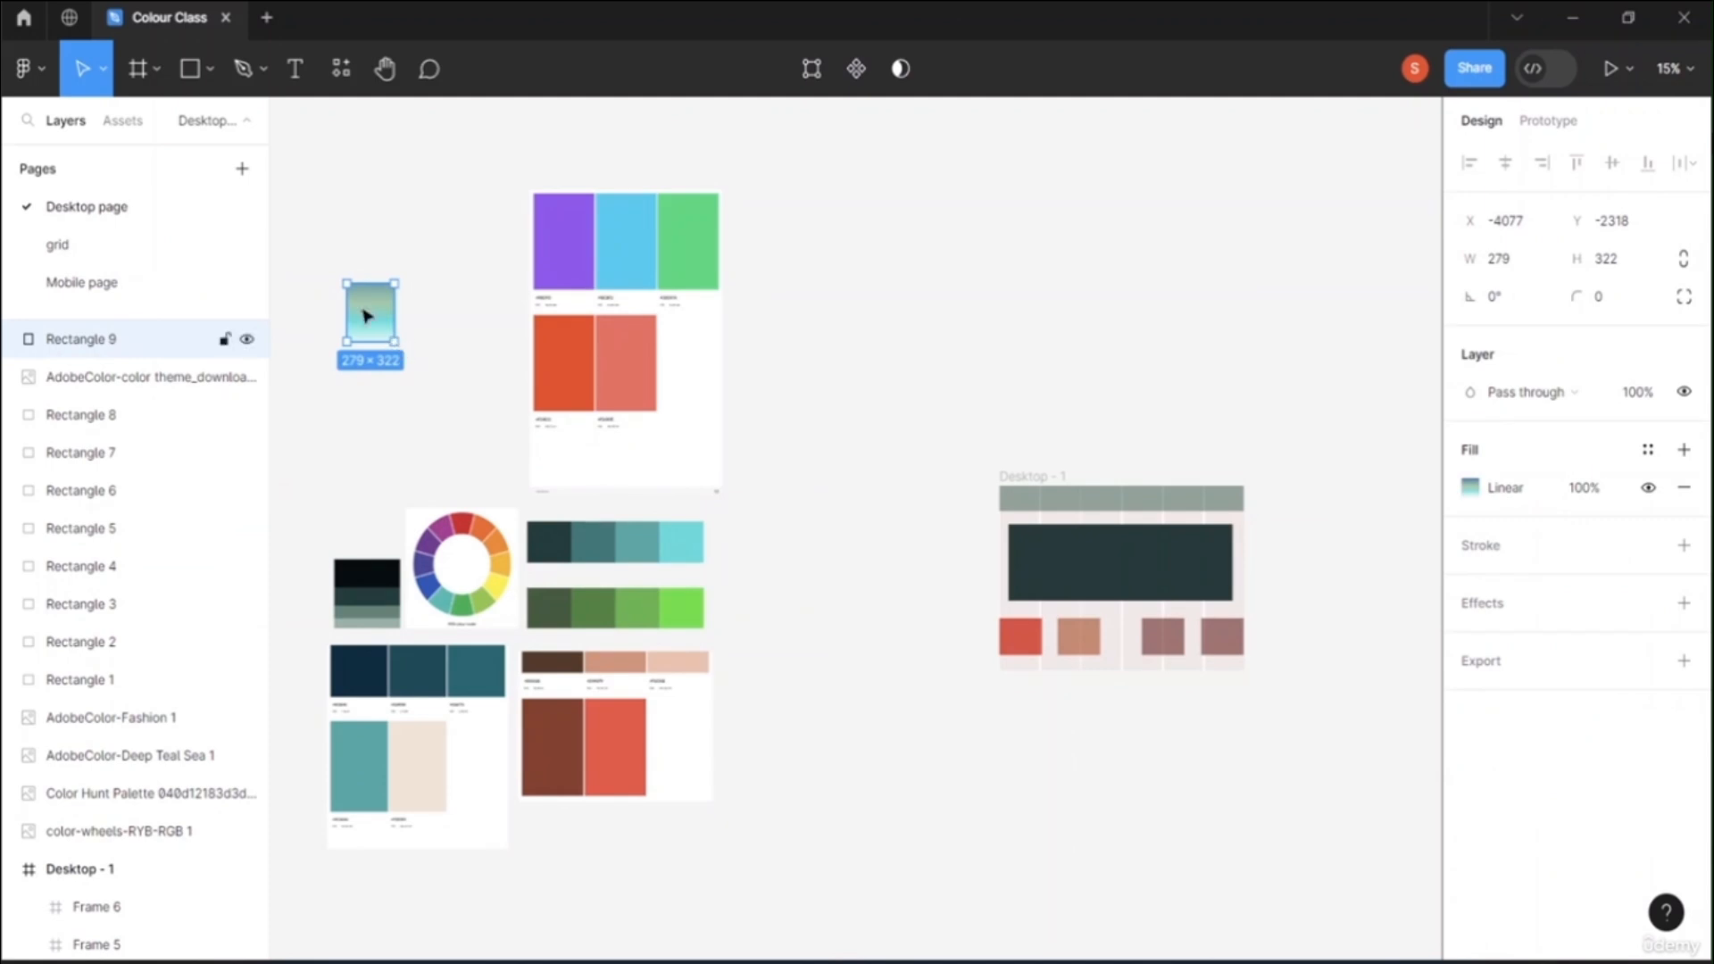
{"action": "left_click_drag", "start_coordinate": [366, 315], "coordinate": [462, 438]}
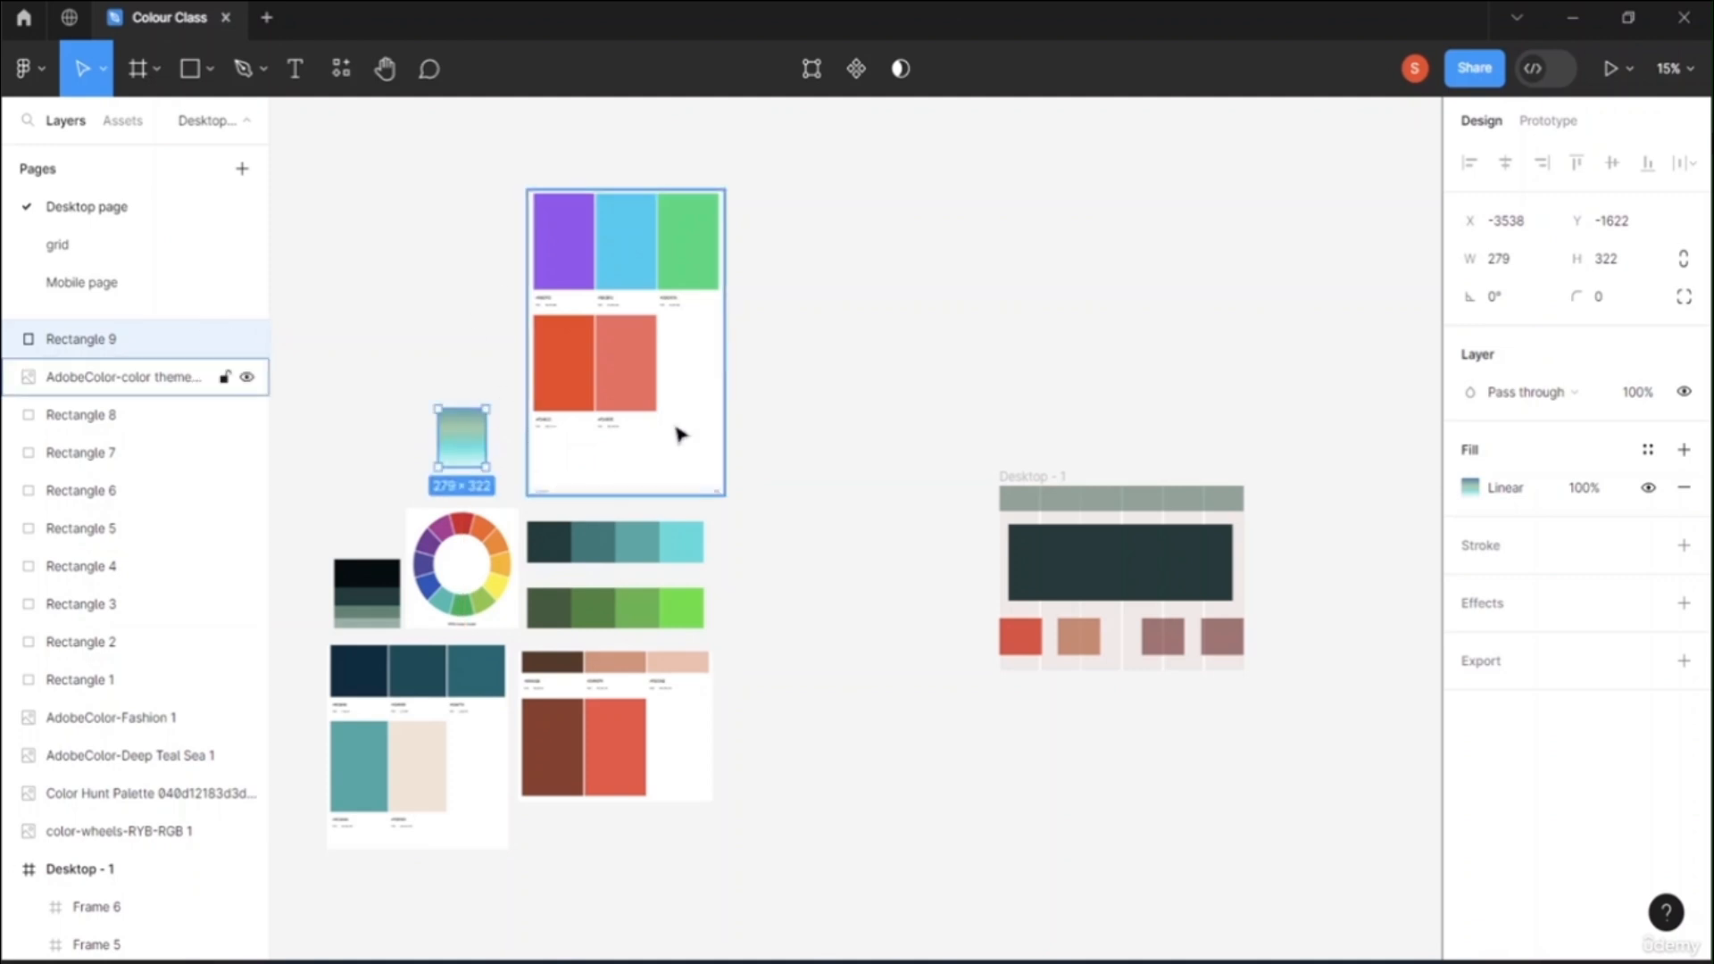
Step: Review the gradient stops and the available gradient types of the pasted rectangle's fill
{"action": "left_click", "coordinate": [1471, 489]}
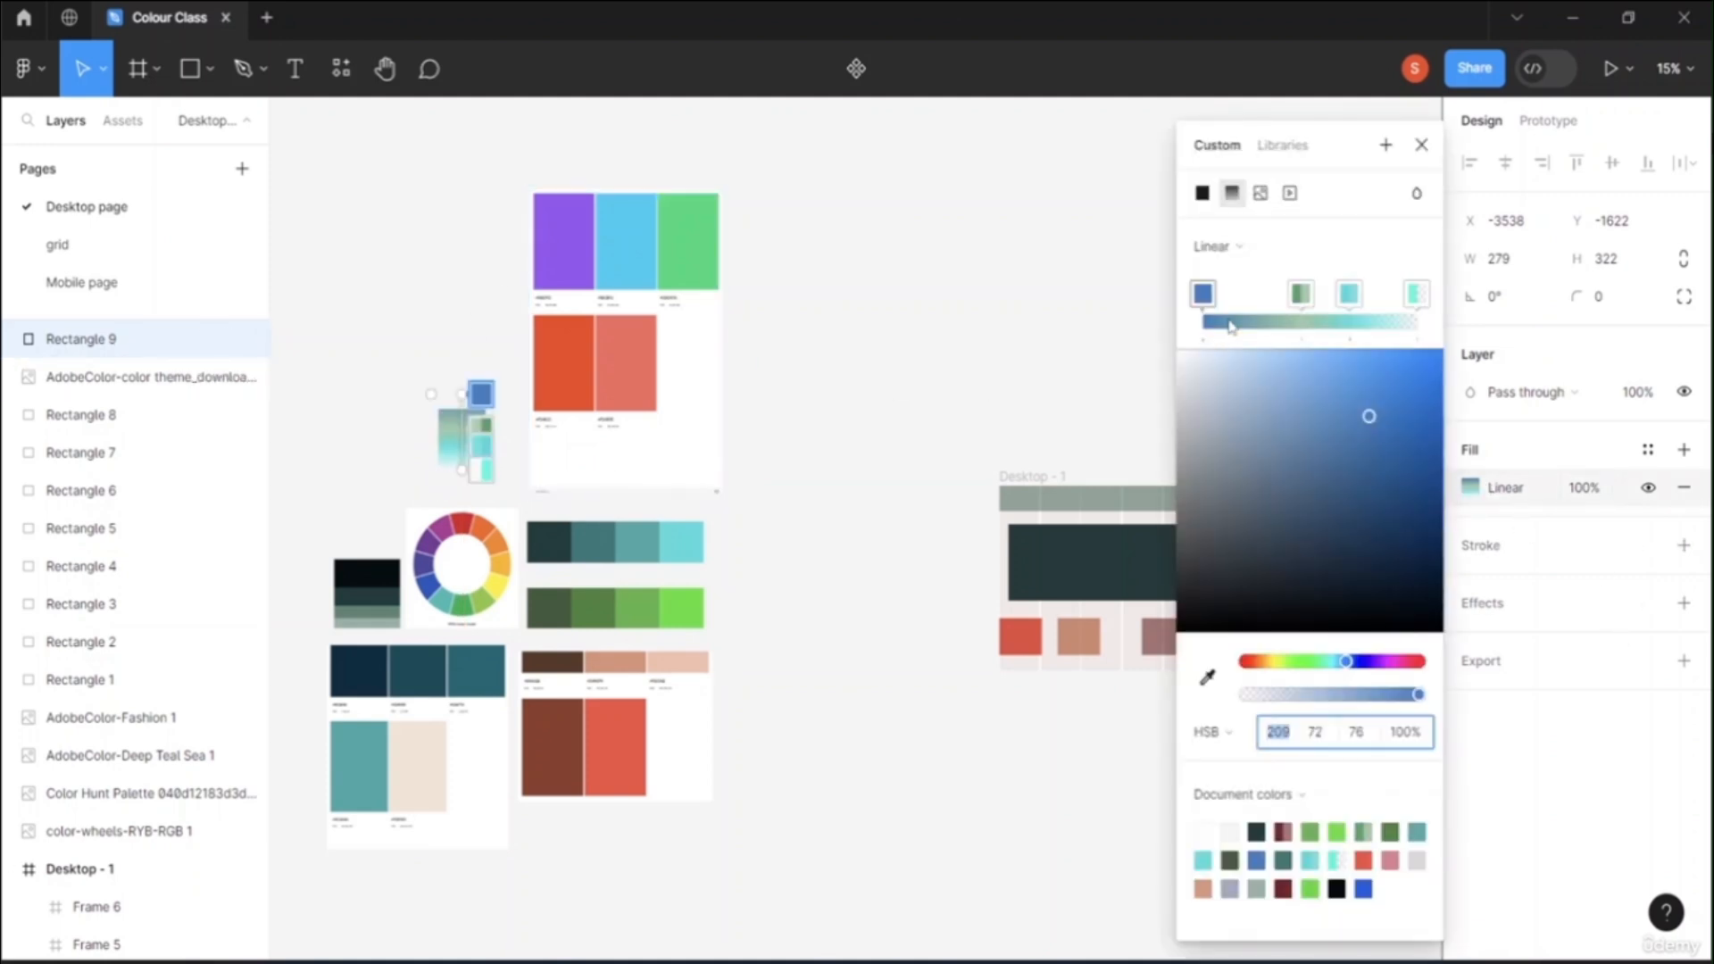
{"action": "left_click", "coordinate": [1237, 246]}
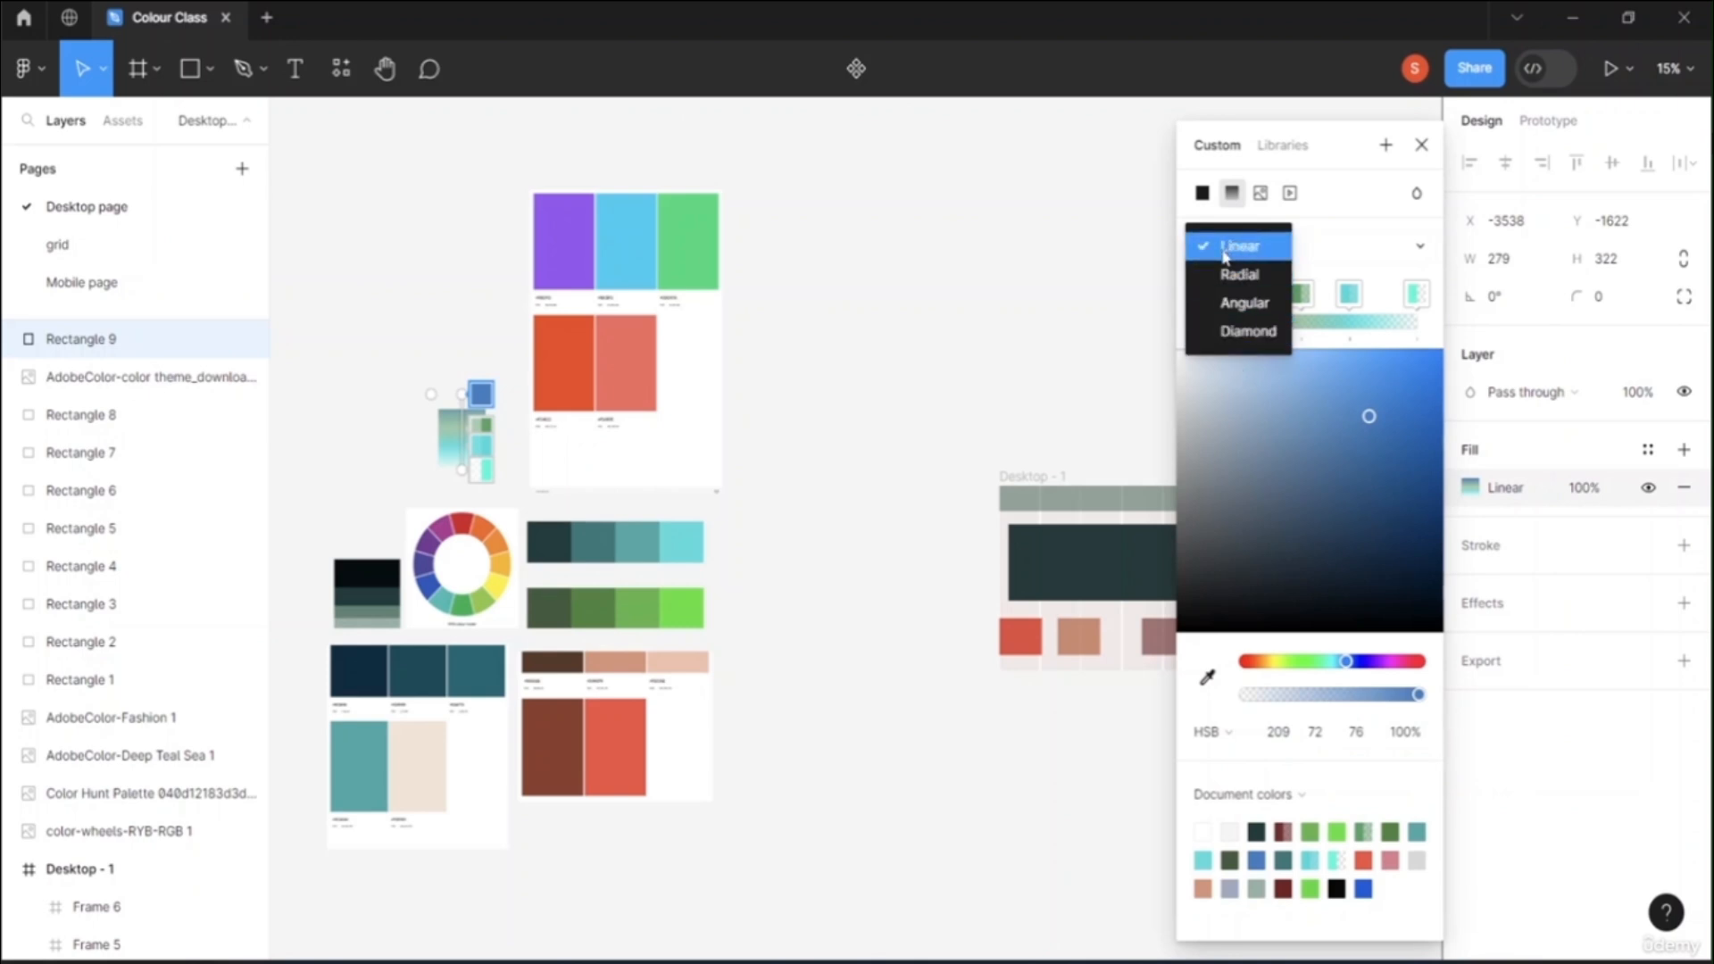
{"action": "key", "text": "Escape"}
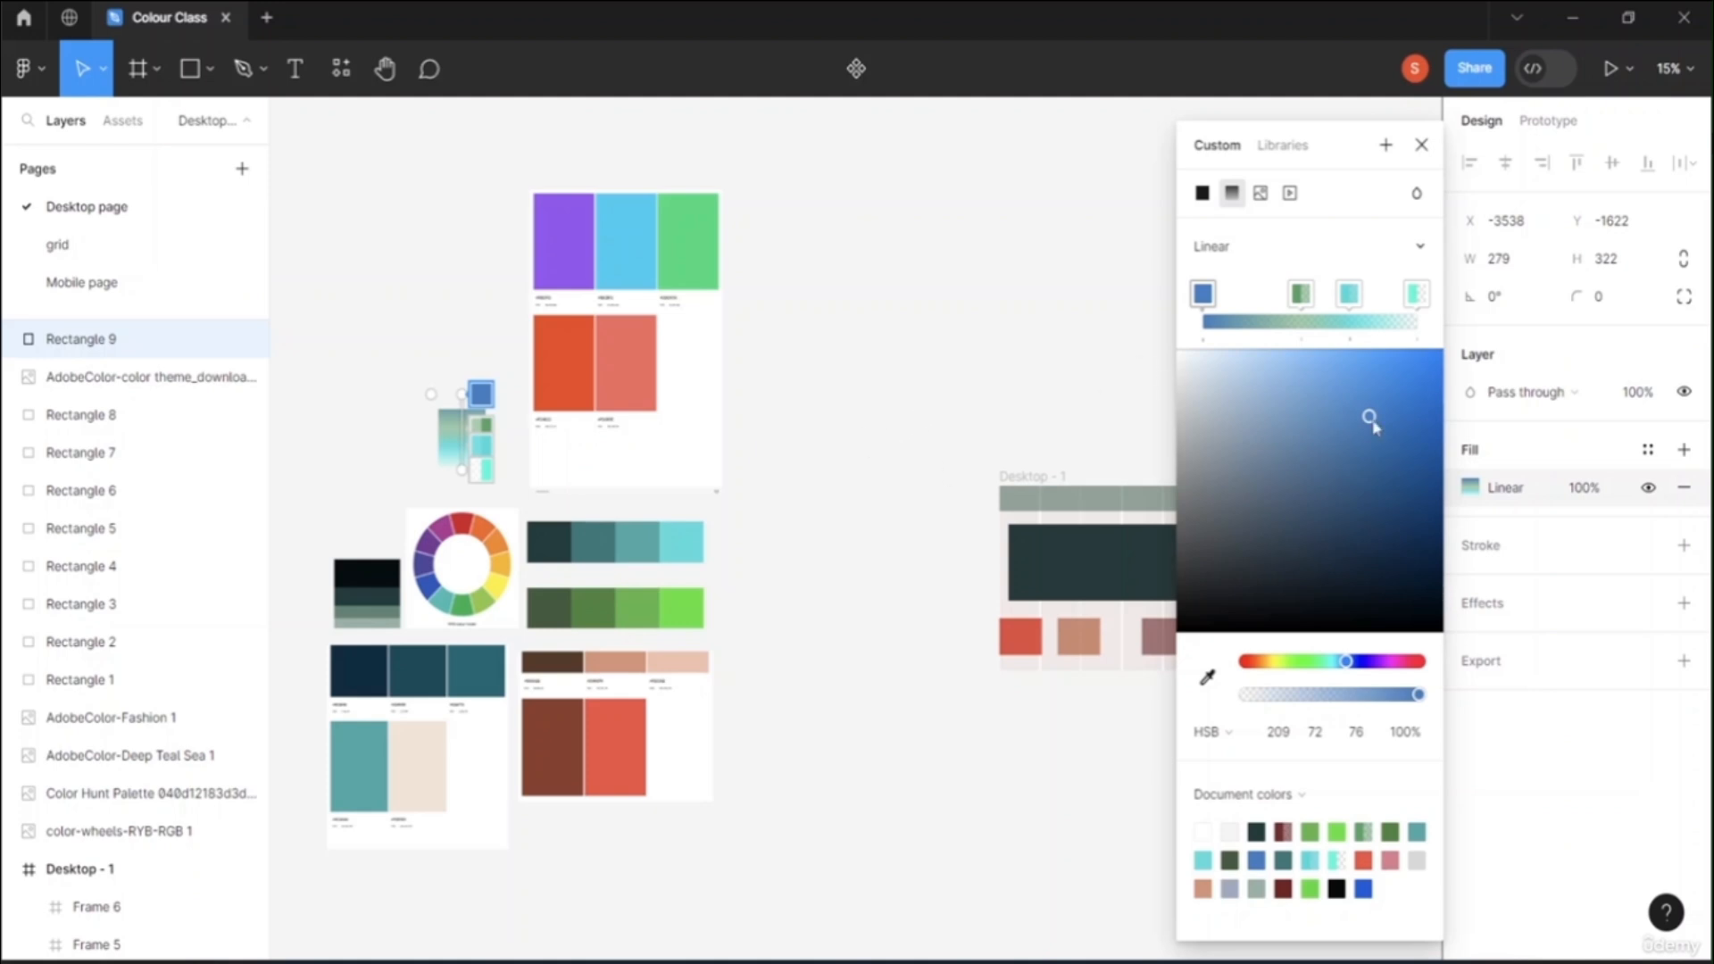
{"action": "key", "text": "Escape"}
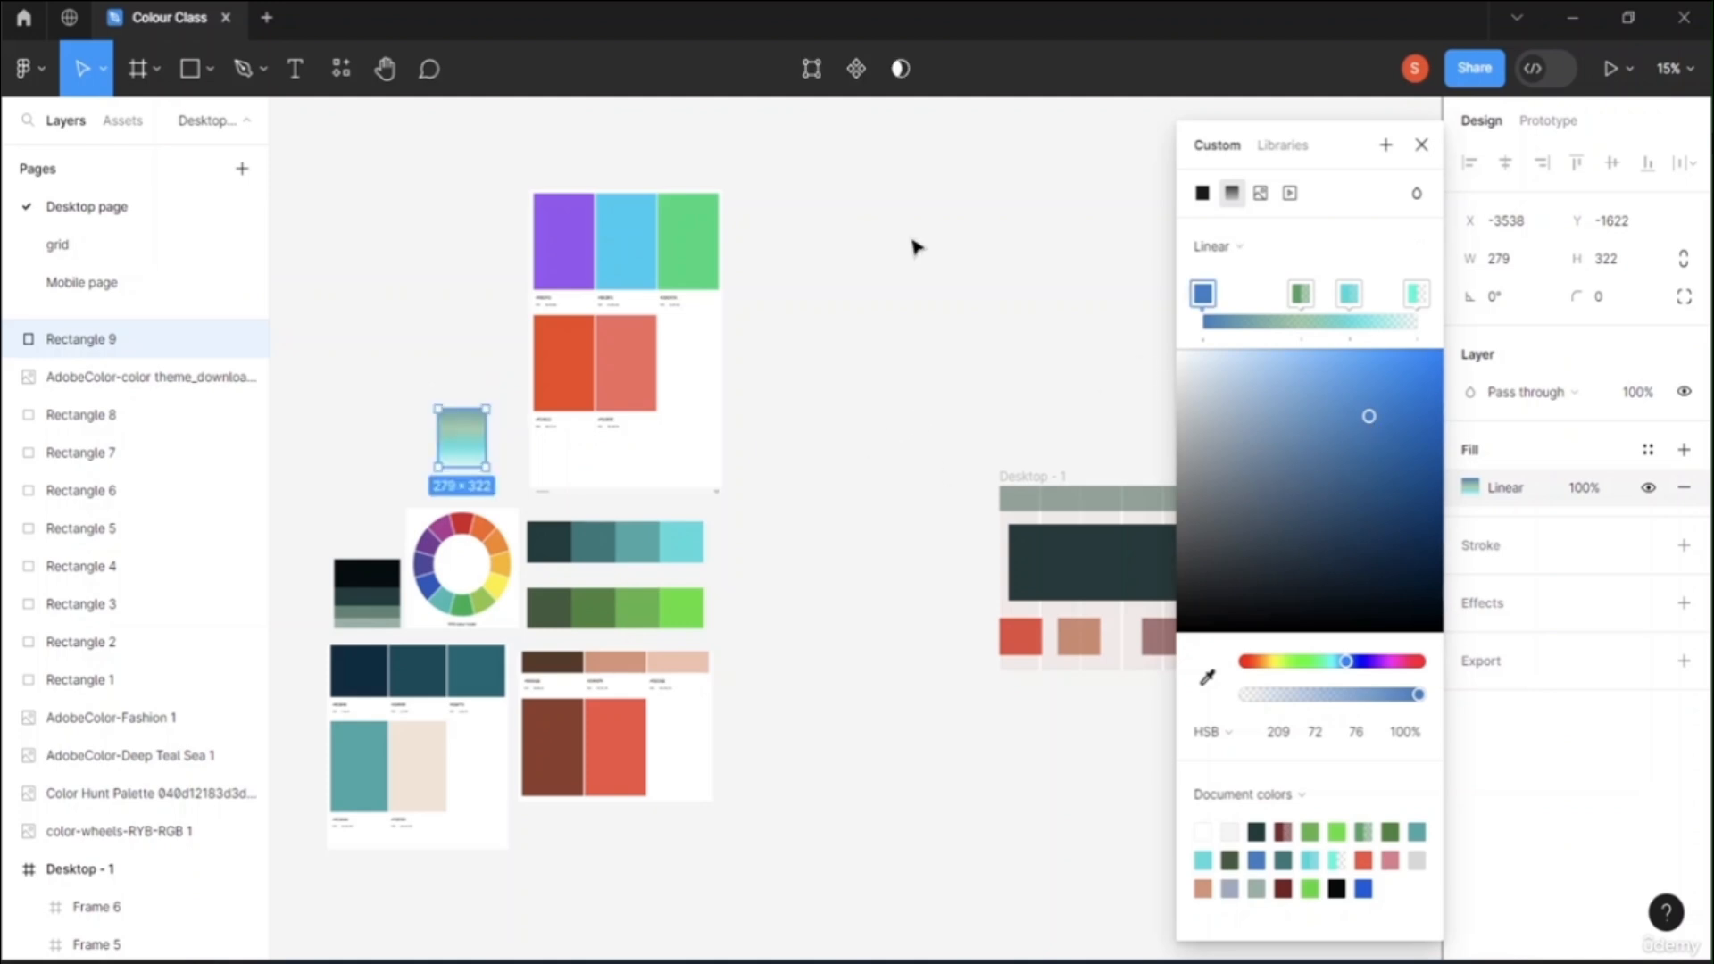
Step: Draw an ellipse in the iPhone 14 Pro - 2 frame on the Mobile page and adjust it to a 264 × 264 circle
{"action": "left_click", "coordinate": [187, 81]}
{"action": "left_click", "coordinate": [213, 71]}
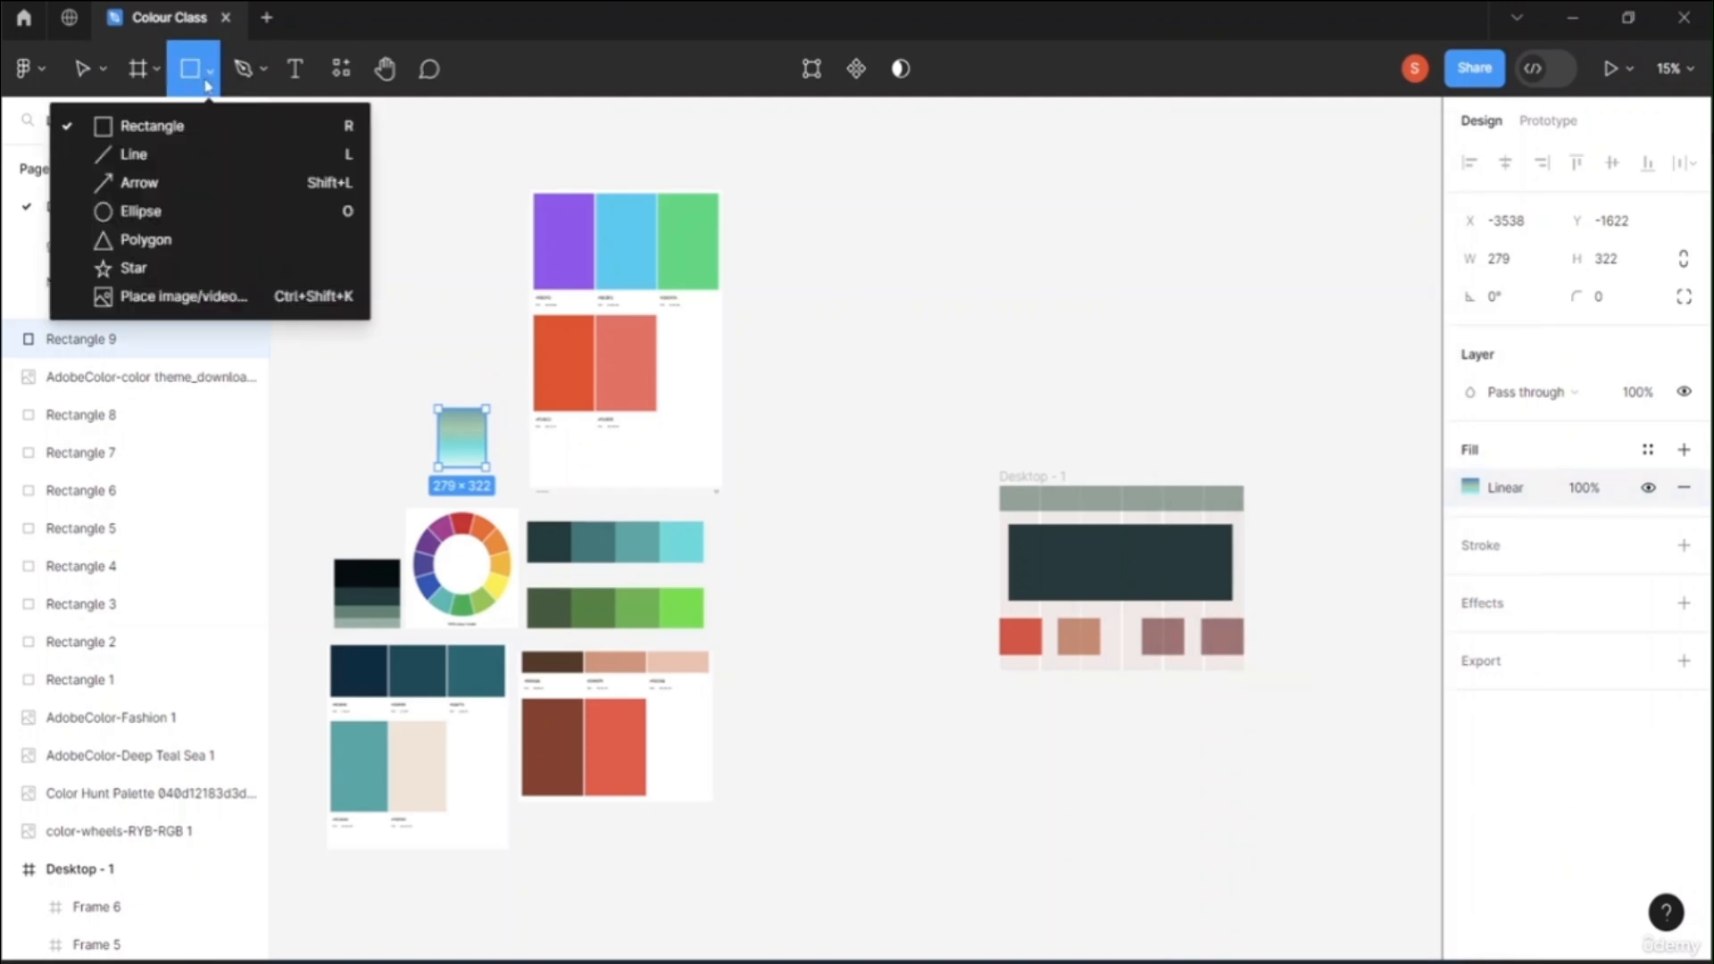
{"action": "left_click", "coordinate": [181, 213]}
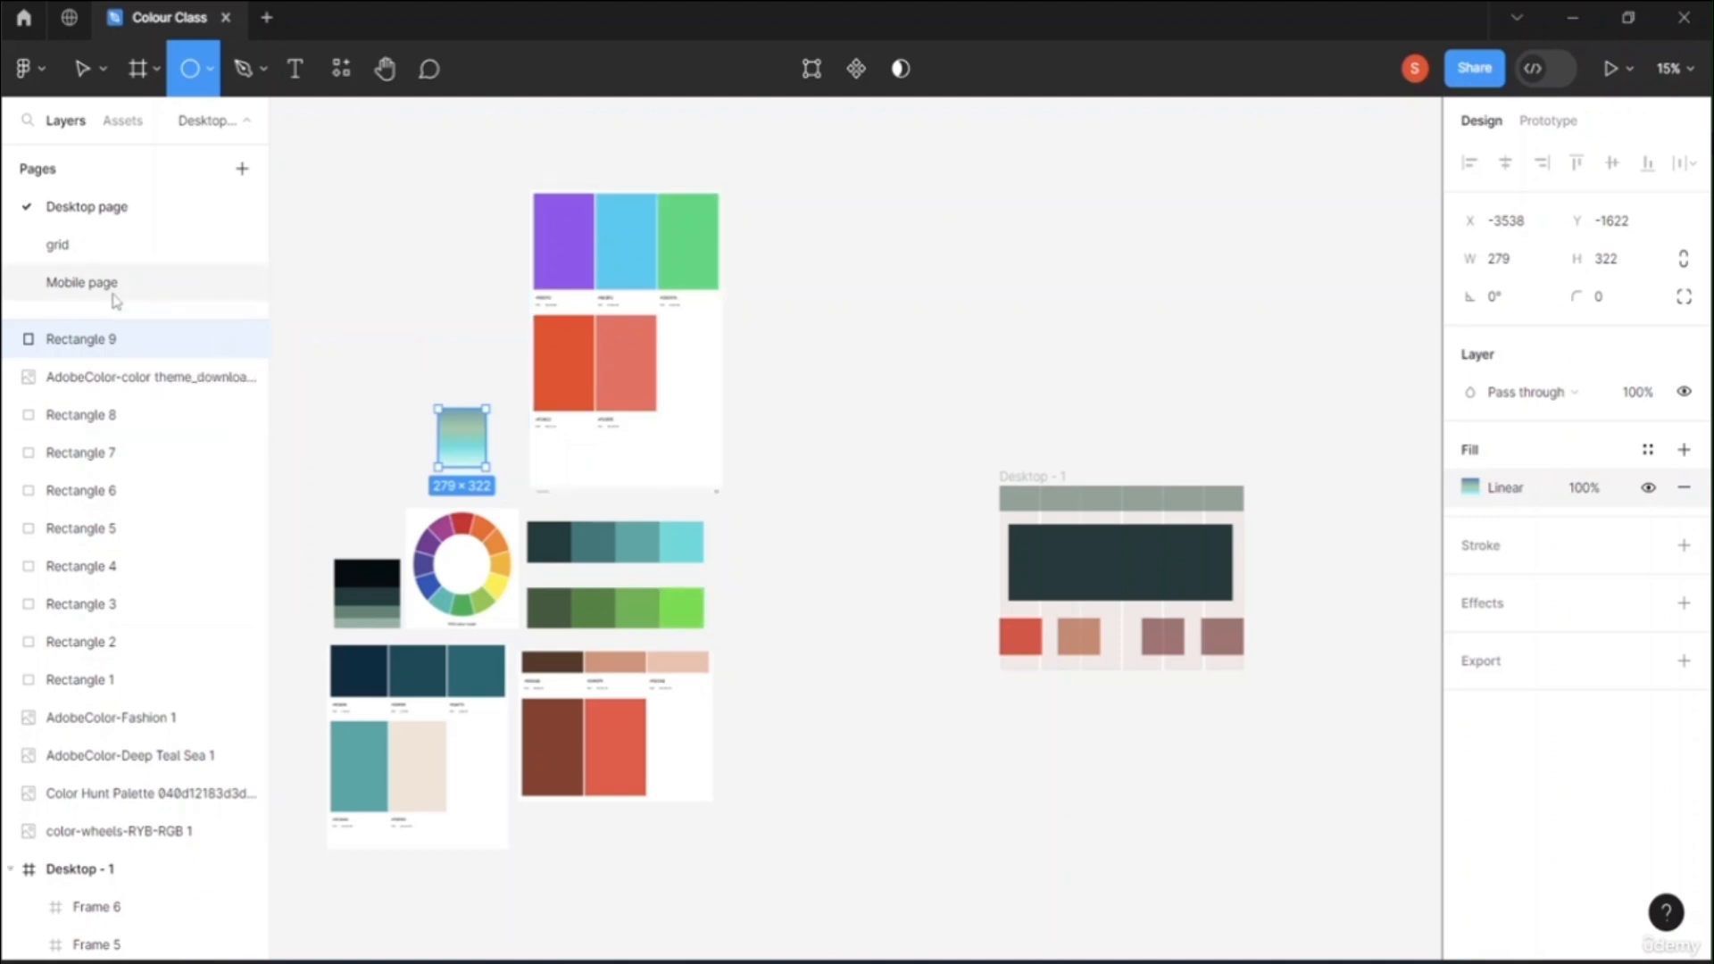
{"action": "left_click", "coordinate": [214, 287]}
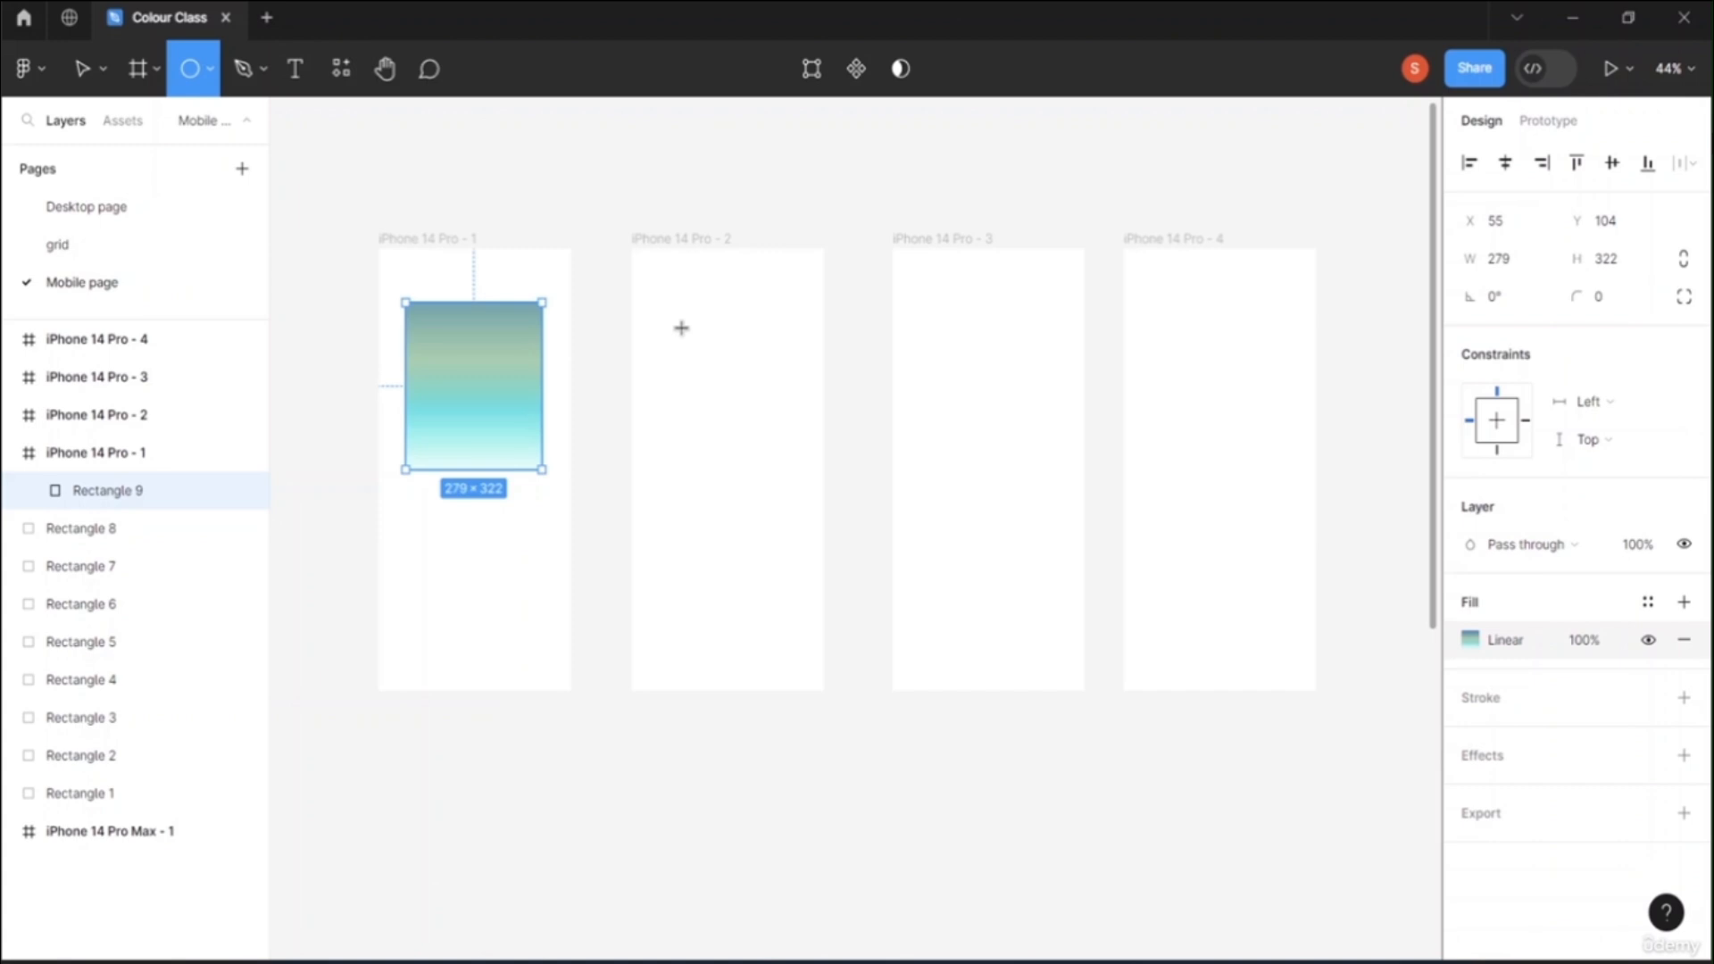
{"action": "left_click_drag", "start_coordinate": [684, 326], "coordinate": [789, 463]}
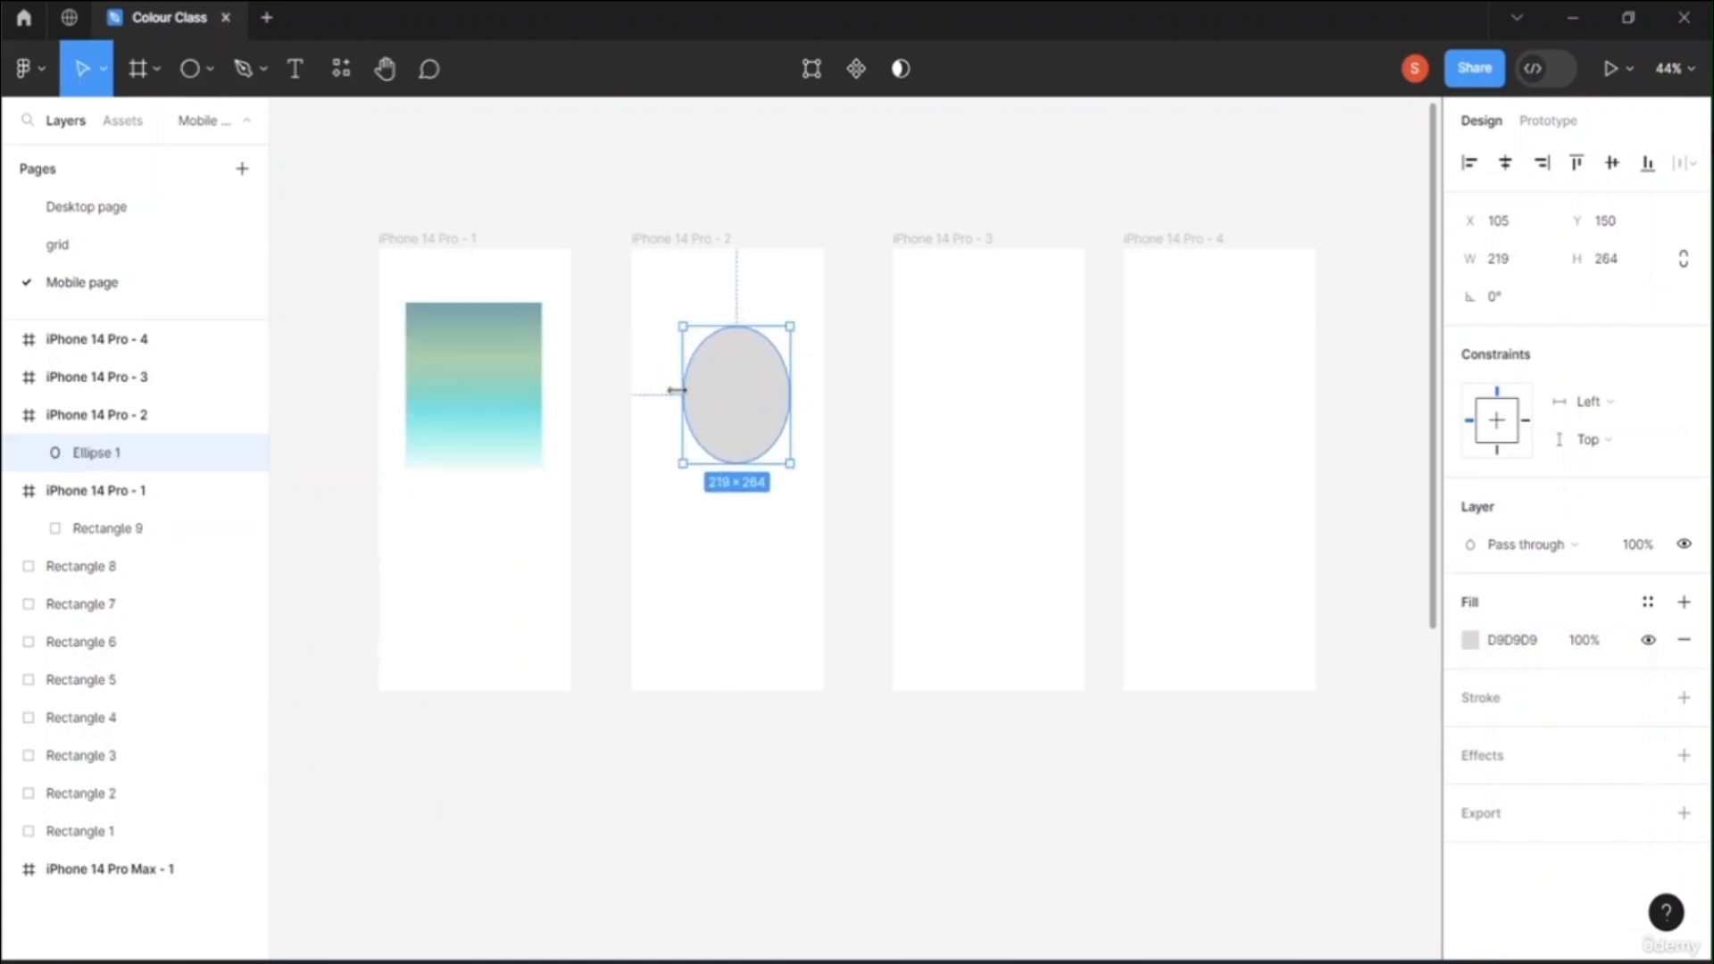
{"action": "left_click_drag", "start_coordinate": [682, 393], "coordinate": [741, 371]}
{"action": "left_click", "coordinate": [801, 230]}
{"action": "left_click", "coordinate": [755, 413]}
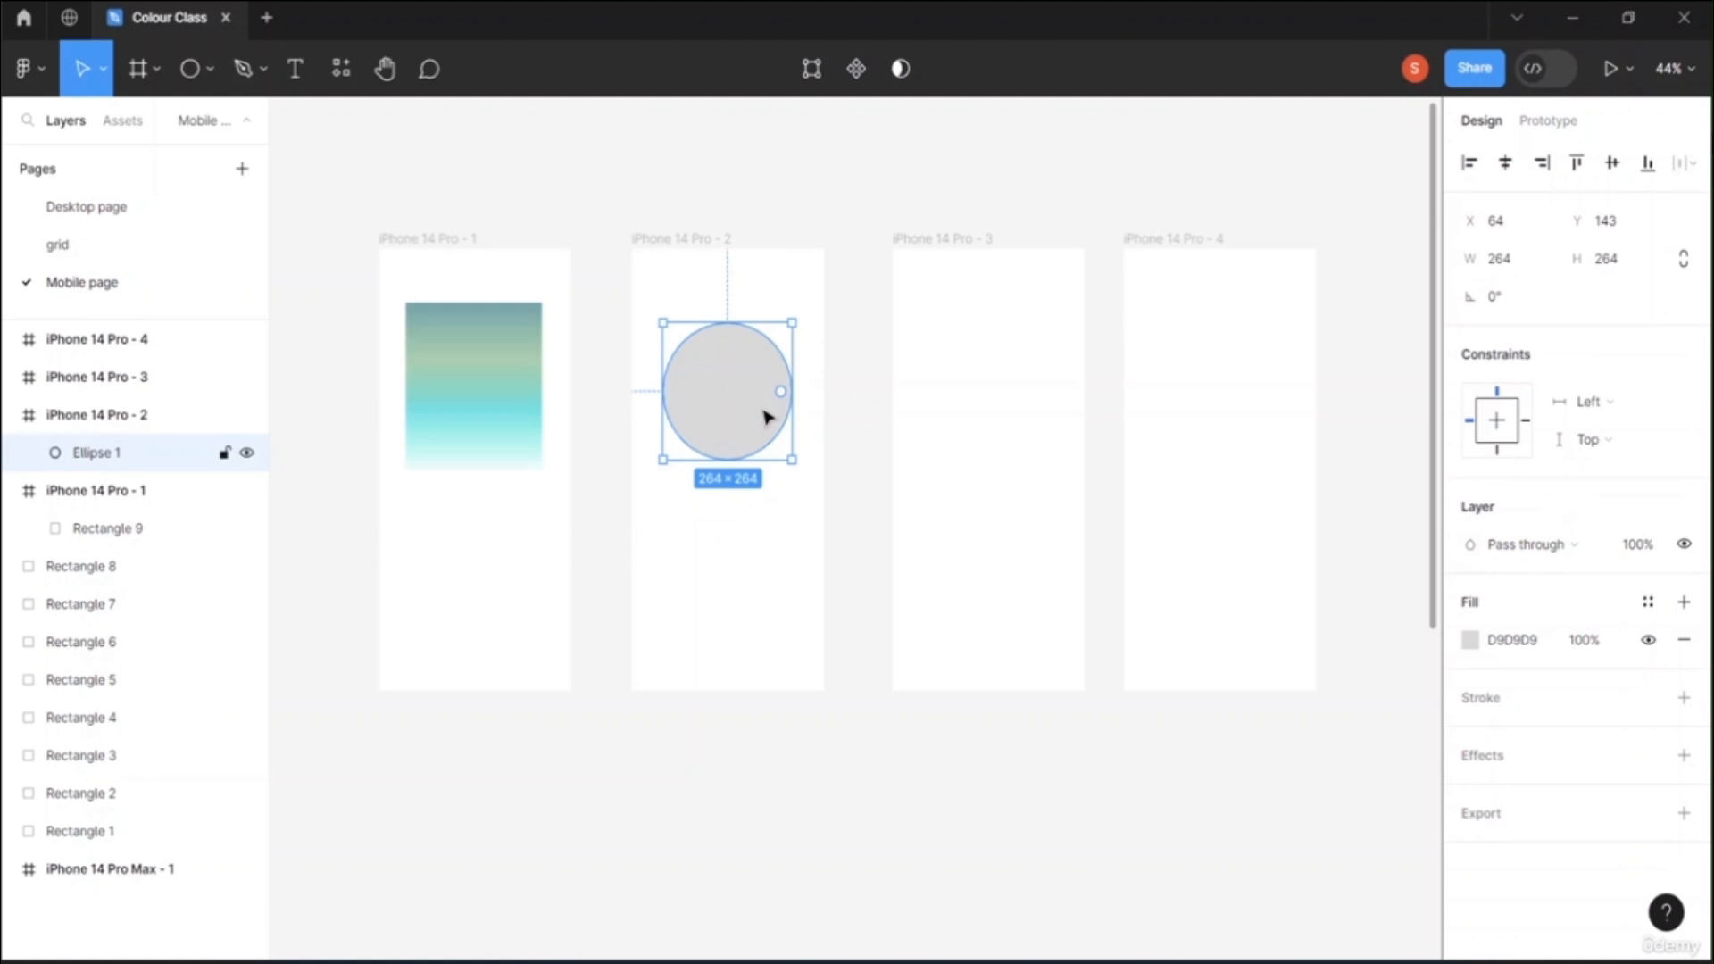
Step: Change the circle's fill to a radial gradient and colour its centre stop red at HSB 0, 75, 77
{"action": "left_click", "coordinate": [1475, 643]}
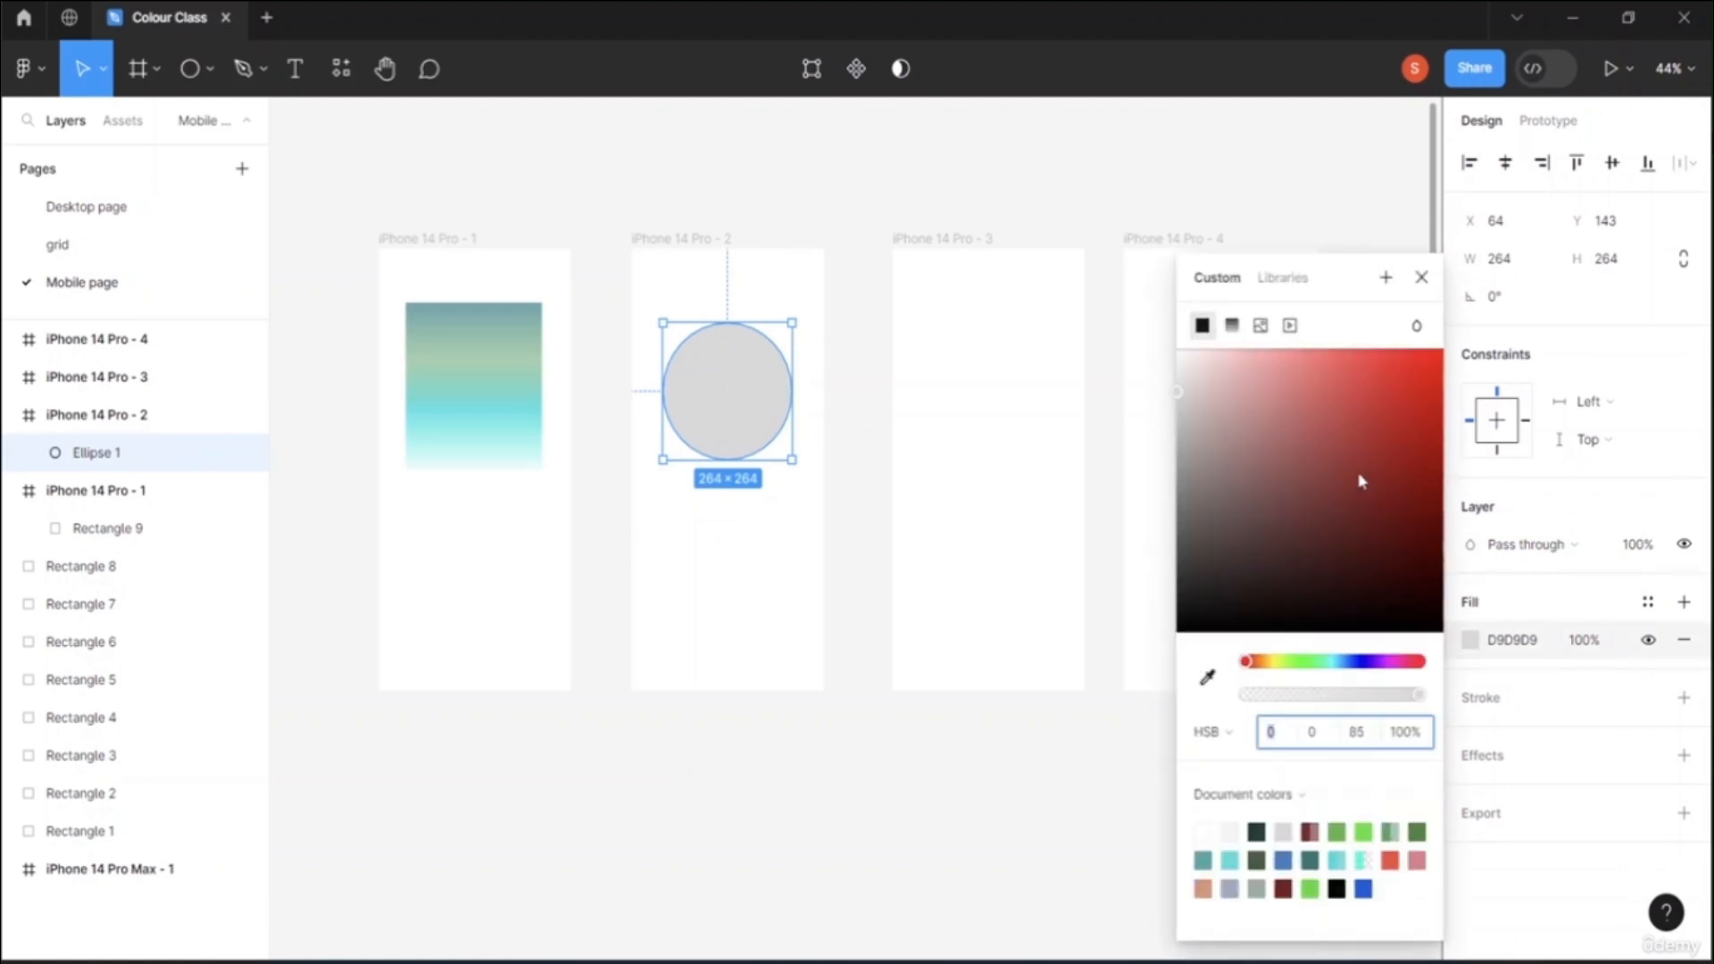
{"action": "left_click", "coordinate": [1232, 325]}
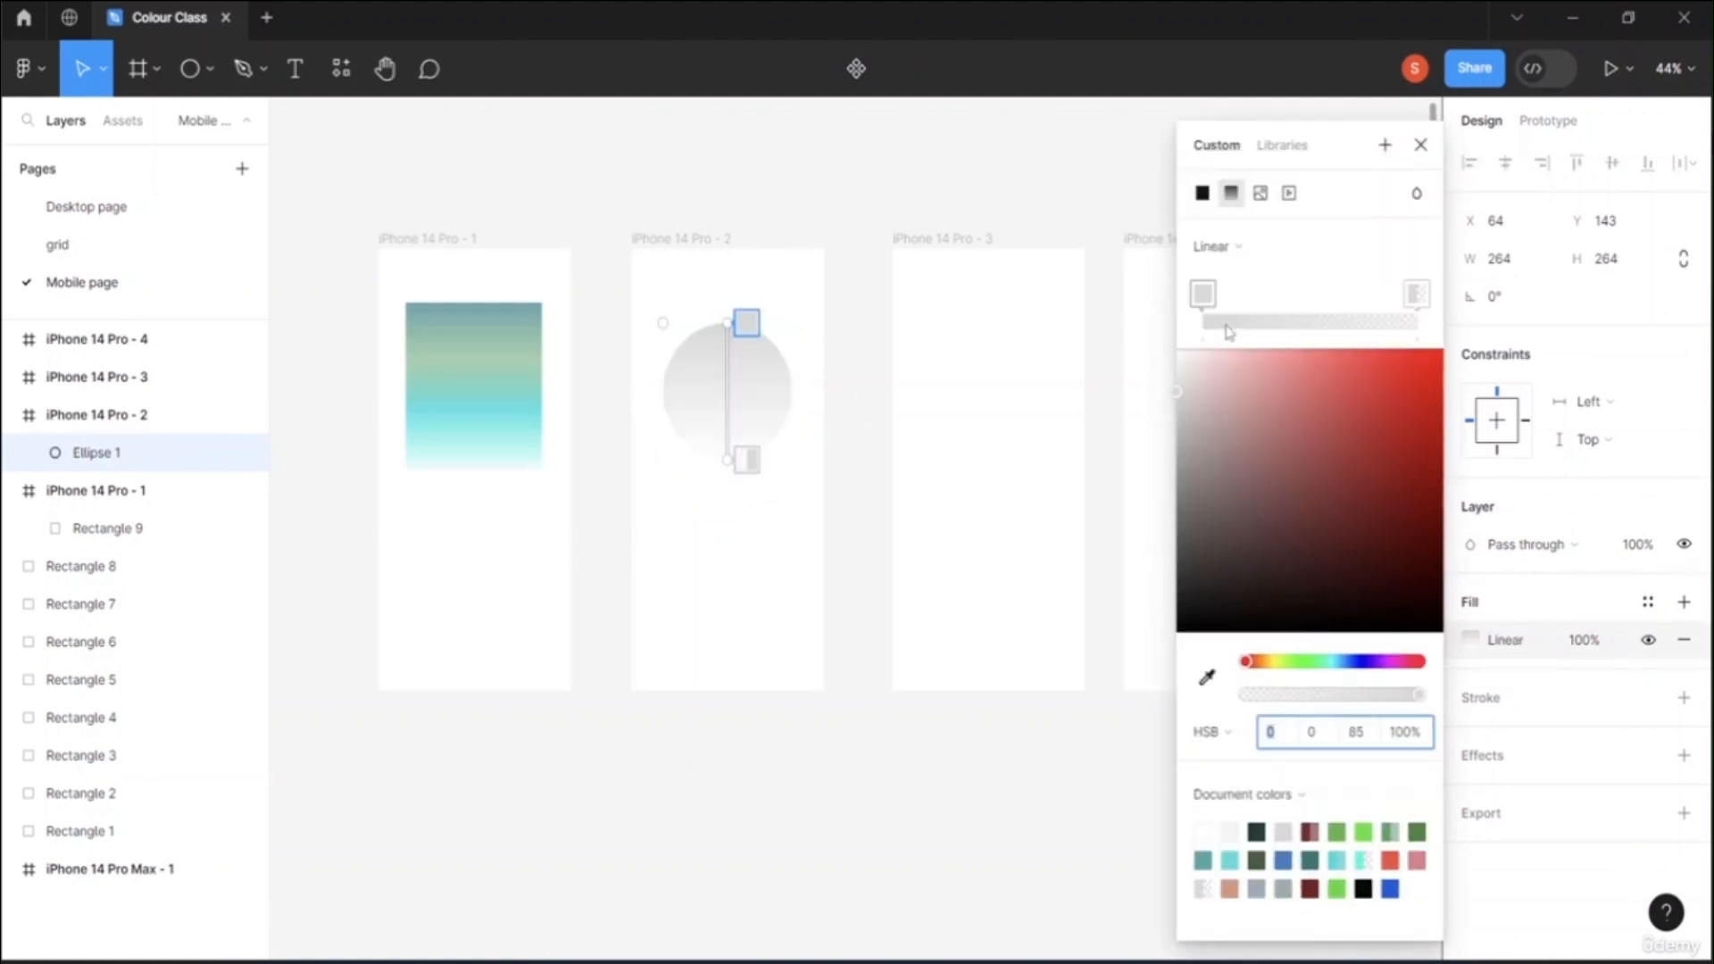
{"action": "left_click", "coordinate": [1241, 250]}
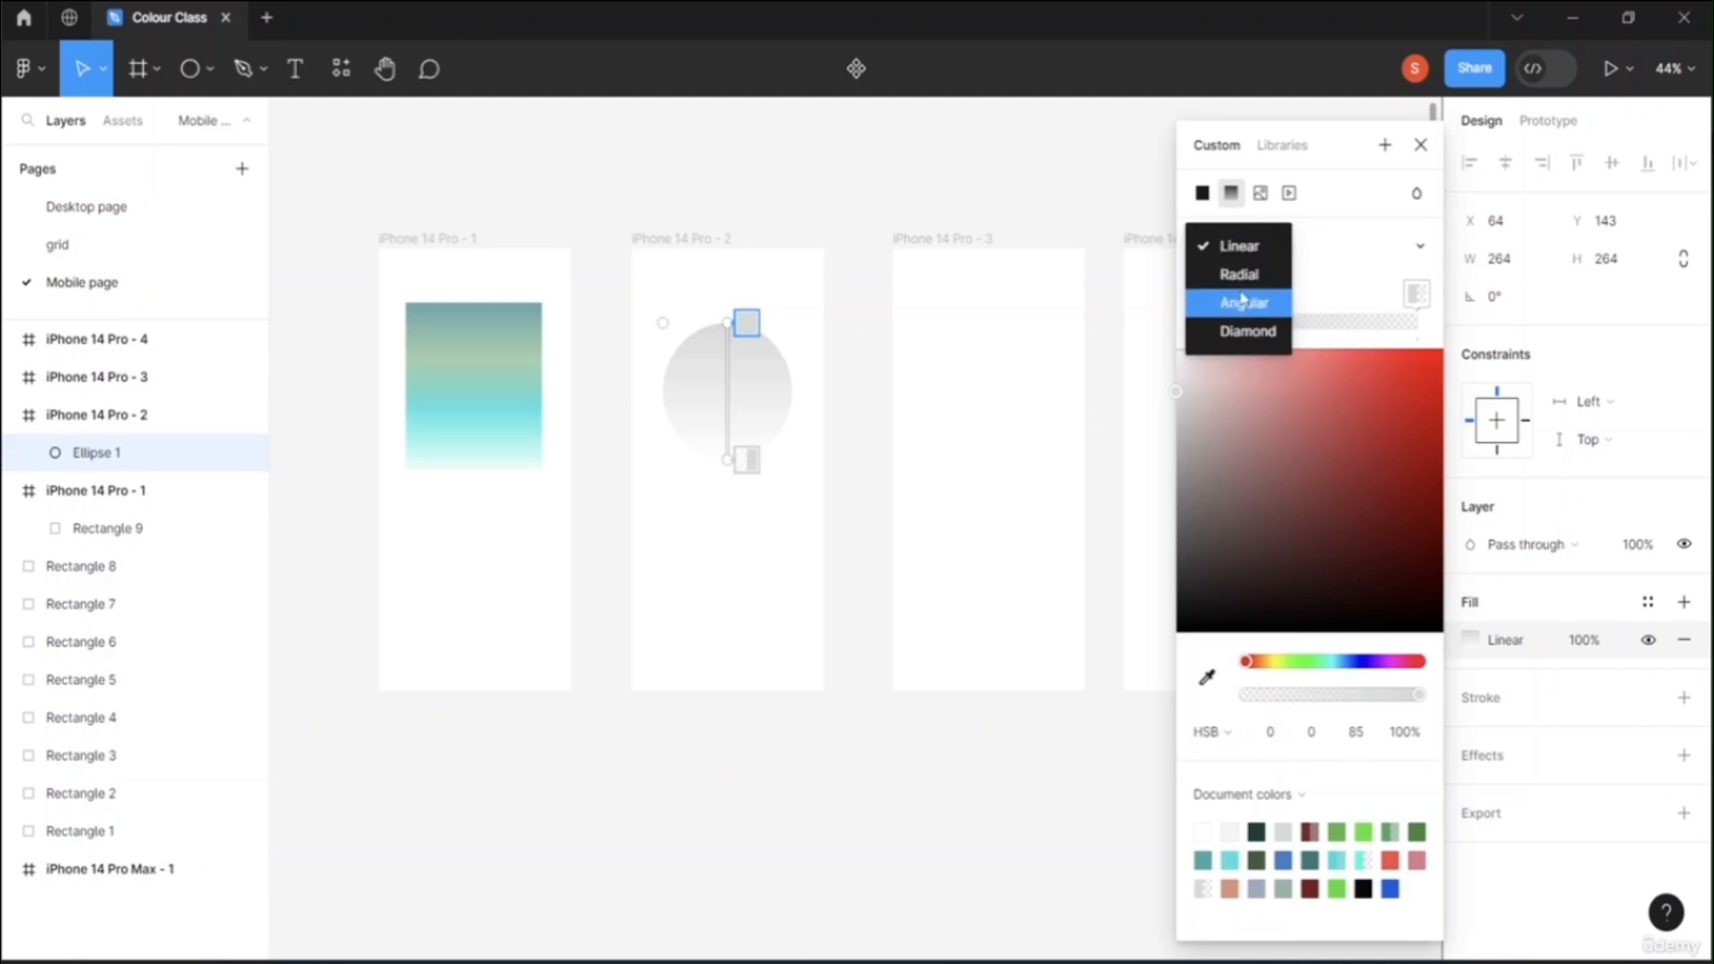
{"action": "left_click", "coordinate": [1232, 275]}
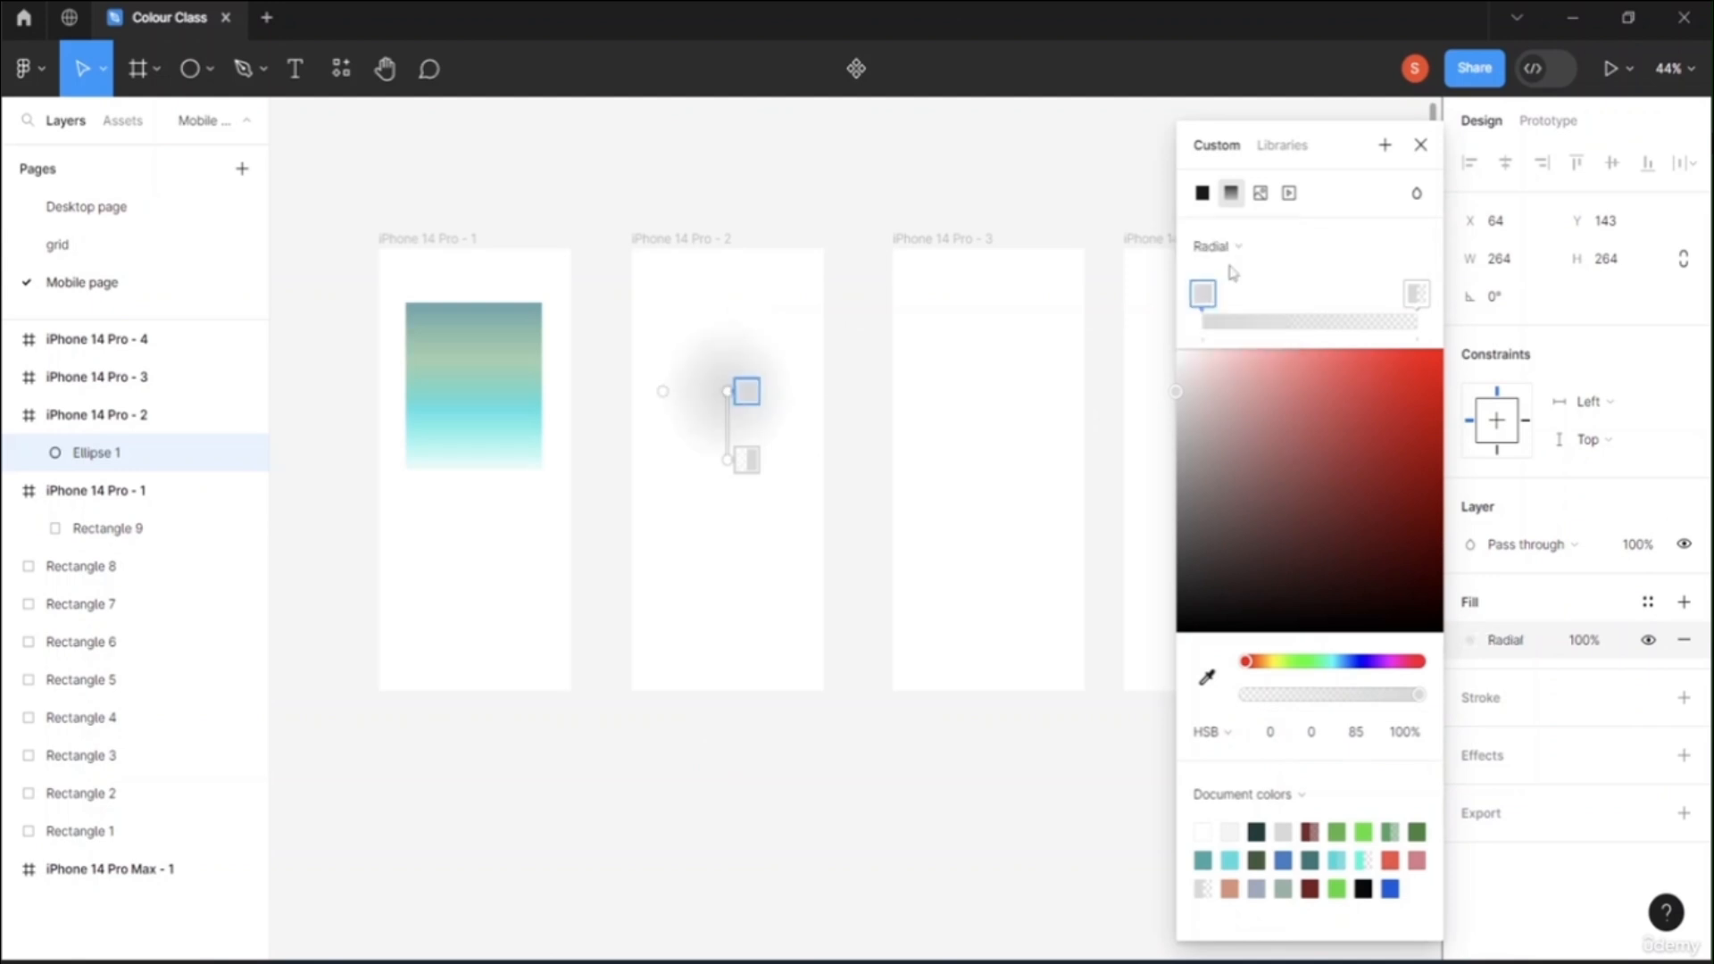
{"action": "left_click", "coordinate": [1340, 398]}
{"action": "left_click", "coordinate": [1377, 415]}
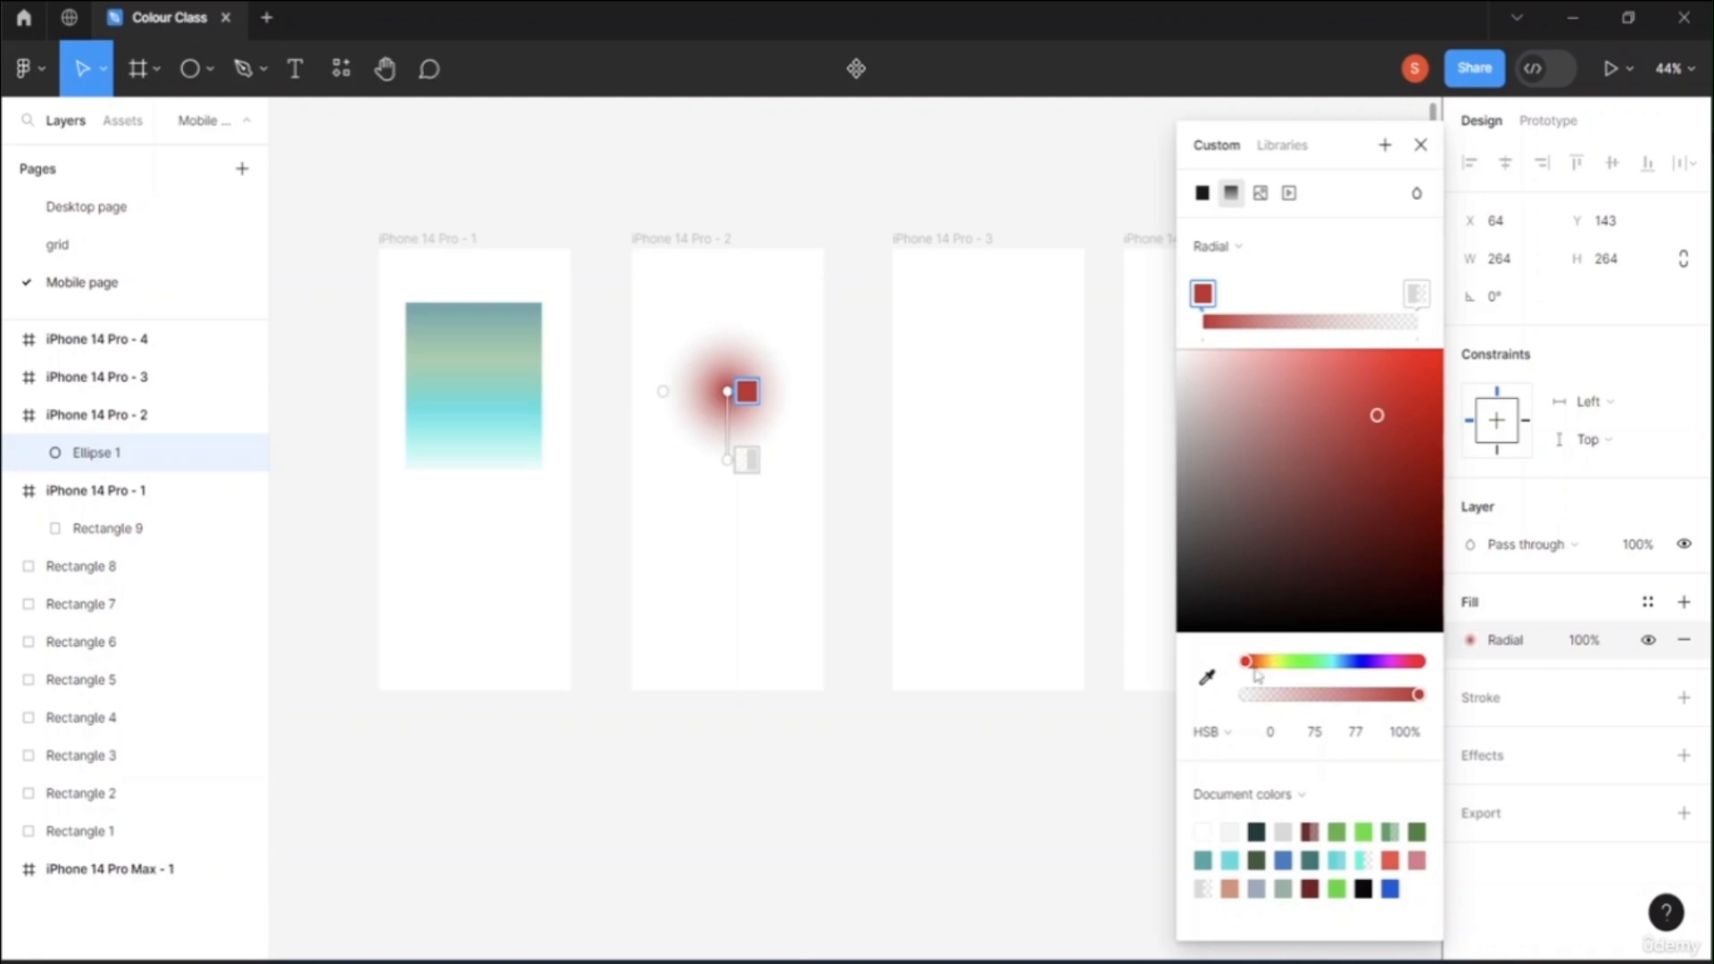
{"action": "mouse_move", "coordinate": [1242, 664]}
{"action": "left_mouse_down"}
{"action": "mouse_move", "coordinate": [1278, 663]}
{"action": "mouse_move", "coordinate": [1222, 657]}
{"action": "left_mouse_up"}
Step: Colour the radial gradient's outer stop yellow at HSB 58, 78, 82 and move the yellow and red stops towards the middle
{"action": "left_click", "coordinate": [1416, 299]}
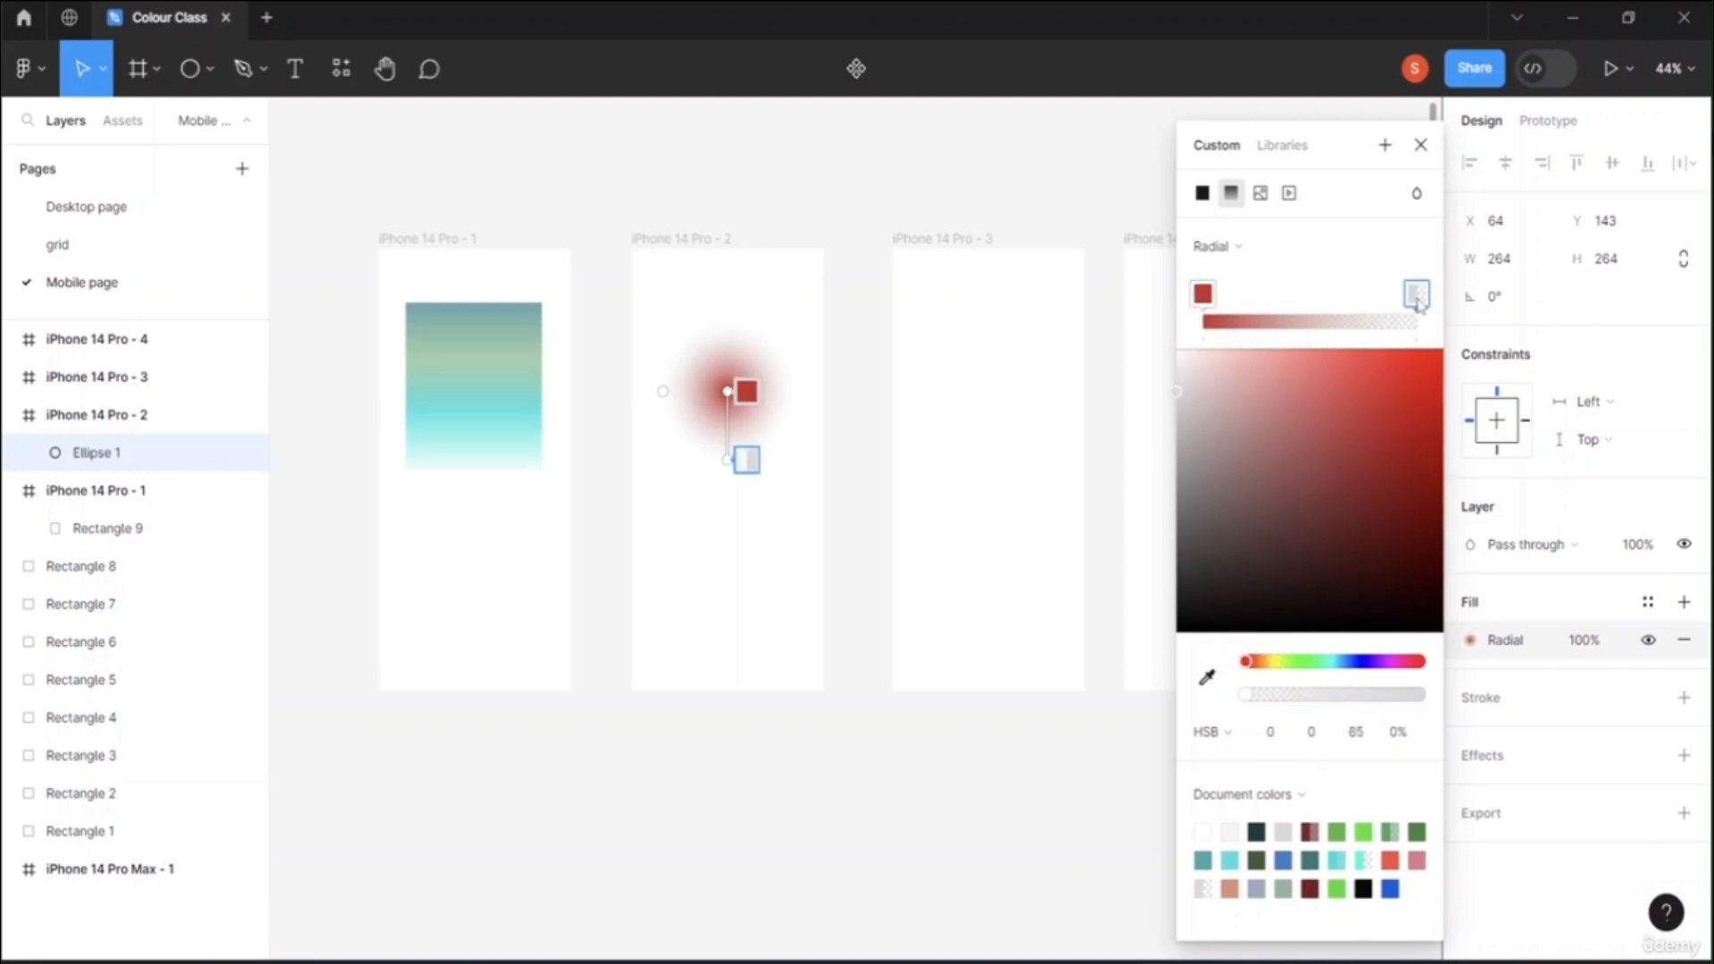
{"action": "mouse_move", "coordinate": [1418, 303]}
{"action": "left_mouse_down"}
{"action": "mouse_move", "coordinate": [1318, 301]}
{"action": "mouse_move", "coordinate": [1423, 300]}
{"action": "left_mouse_up"}
{"action": "left_click", "coordinate": [1272, 662]}
{"action": "left_click", "coordinate": [1330, 420]}
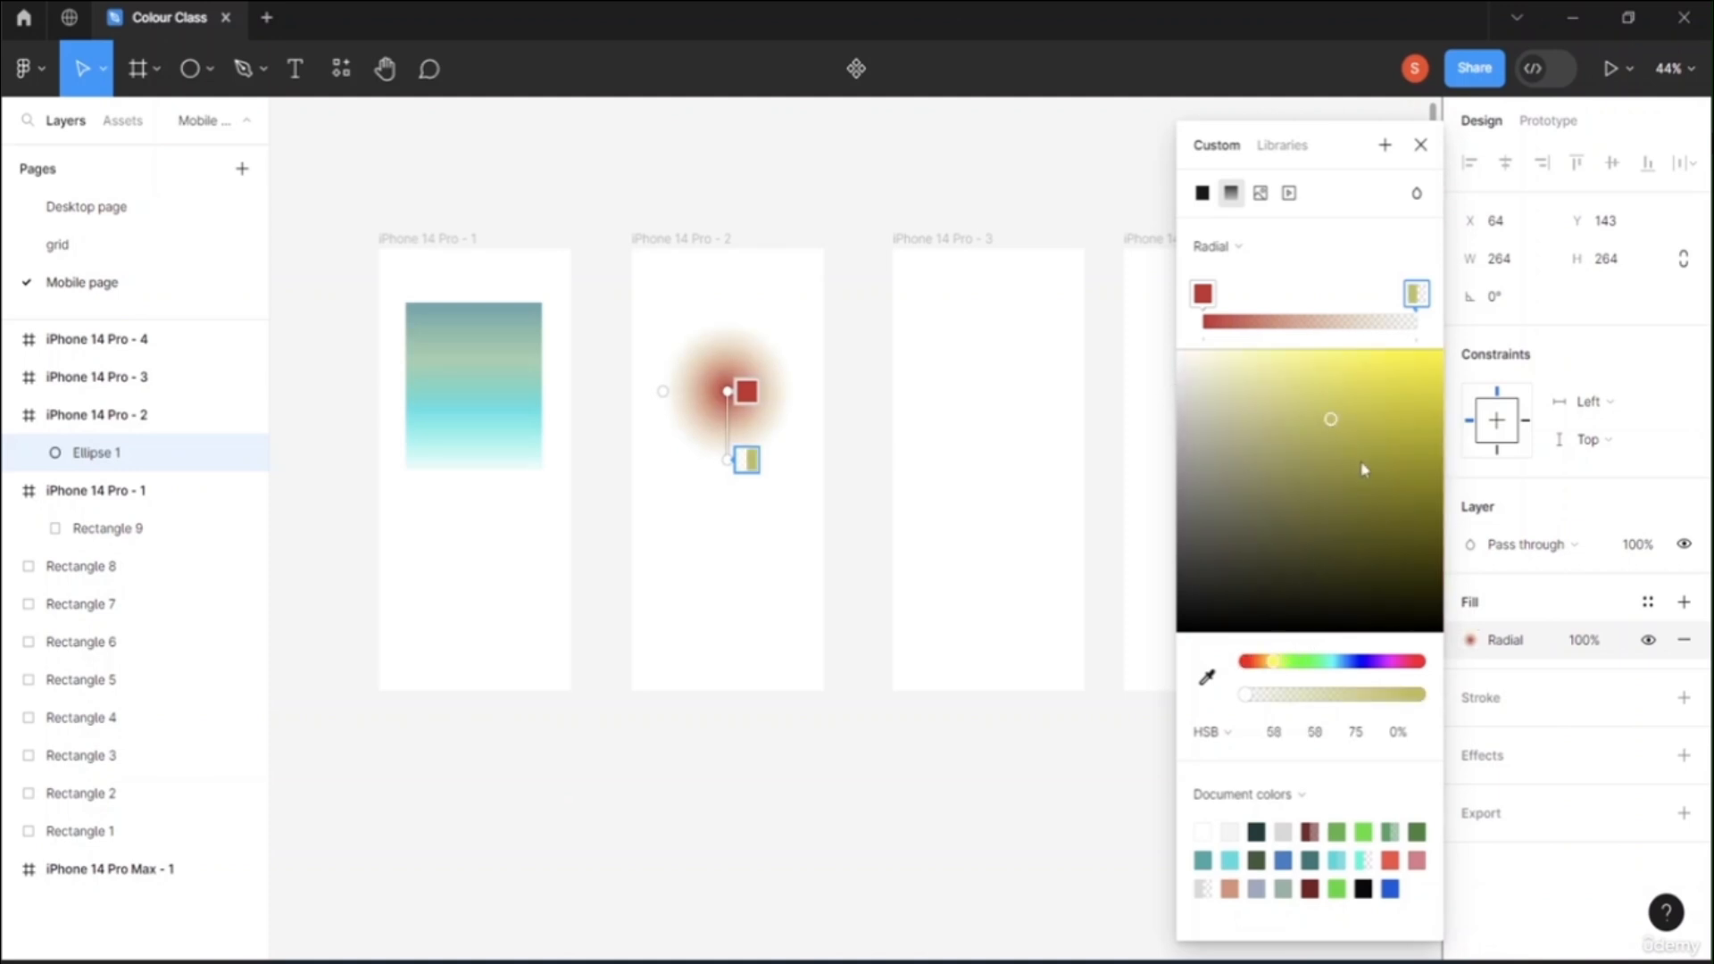
{"action": "left_click_drag", "start_coordinate": [1363, 469], "coordinate": [1385, 409]}
{"action": "left_click_drag", "start_coordinate": [1417, 300], "coordinate": [1345, 300]}
{"action": "left_click", "coordinate": [1214, 298]}
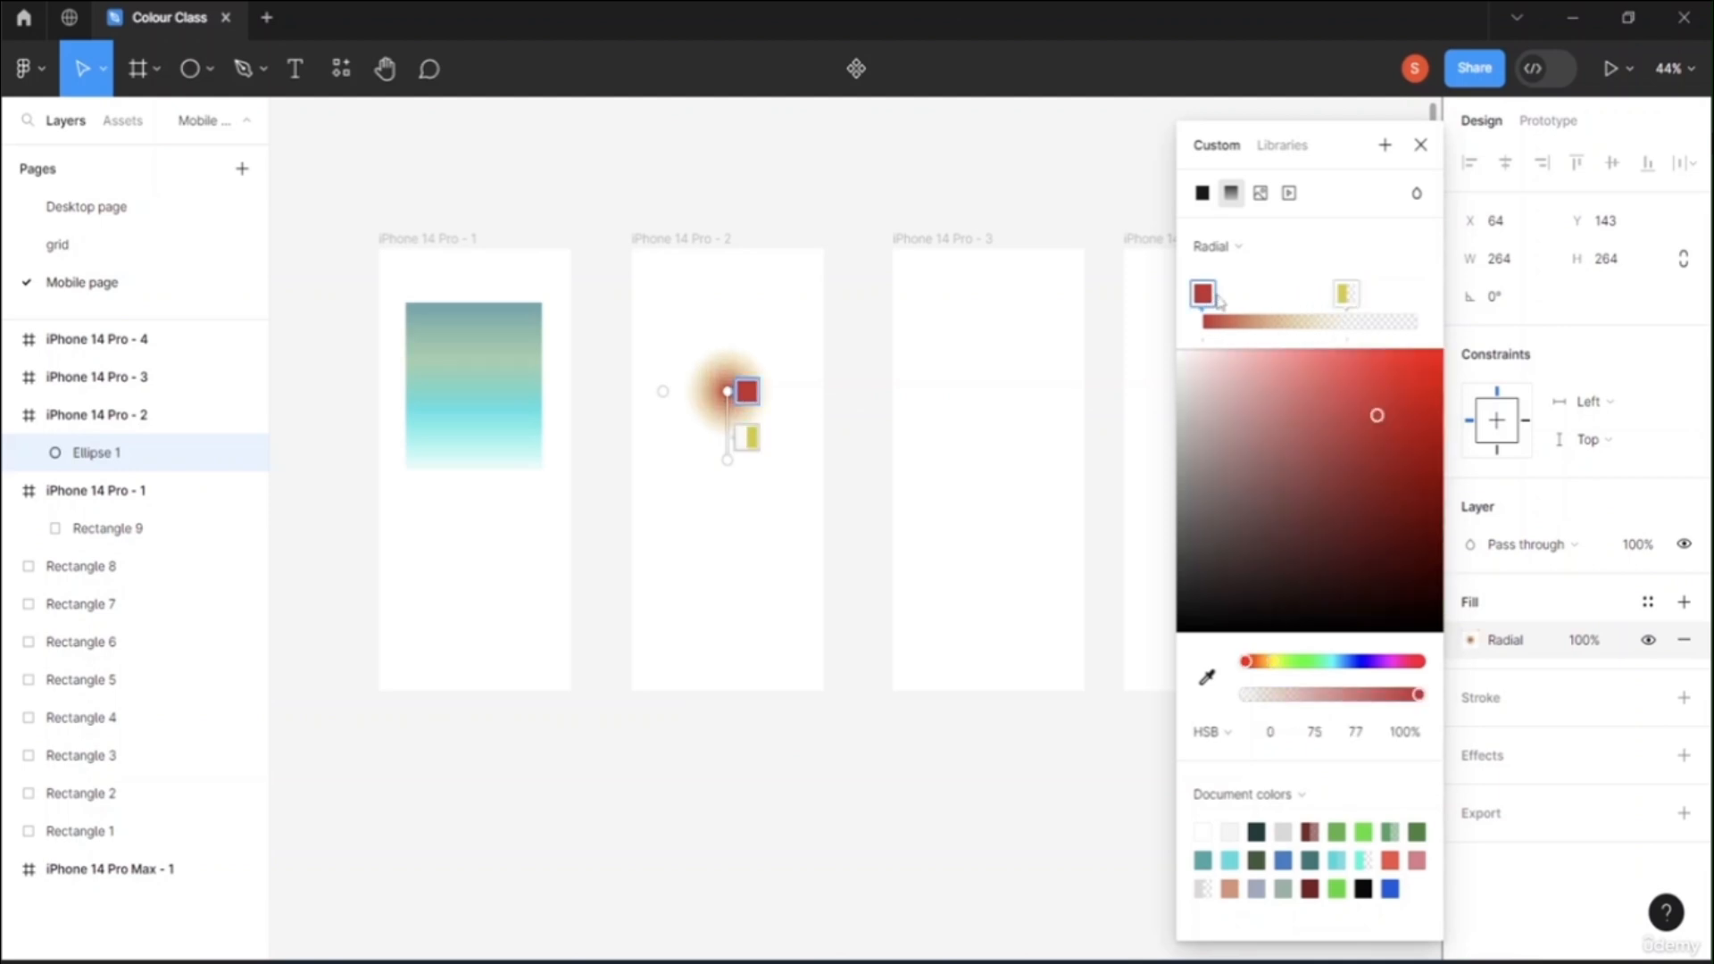
{"action": "left_click_drag", "start_coordinate": [1219, 300], "coordinate": [1337, 305]}
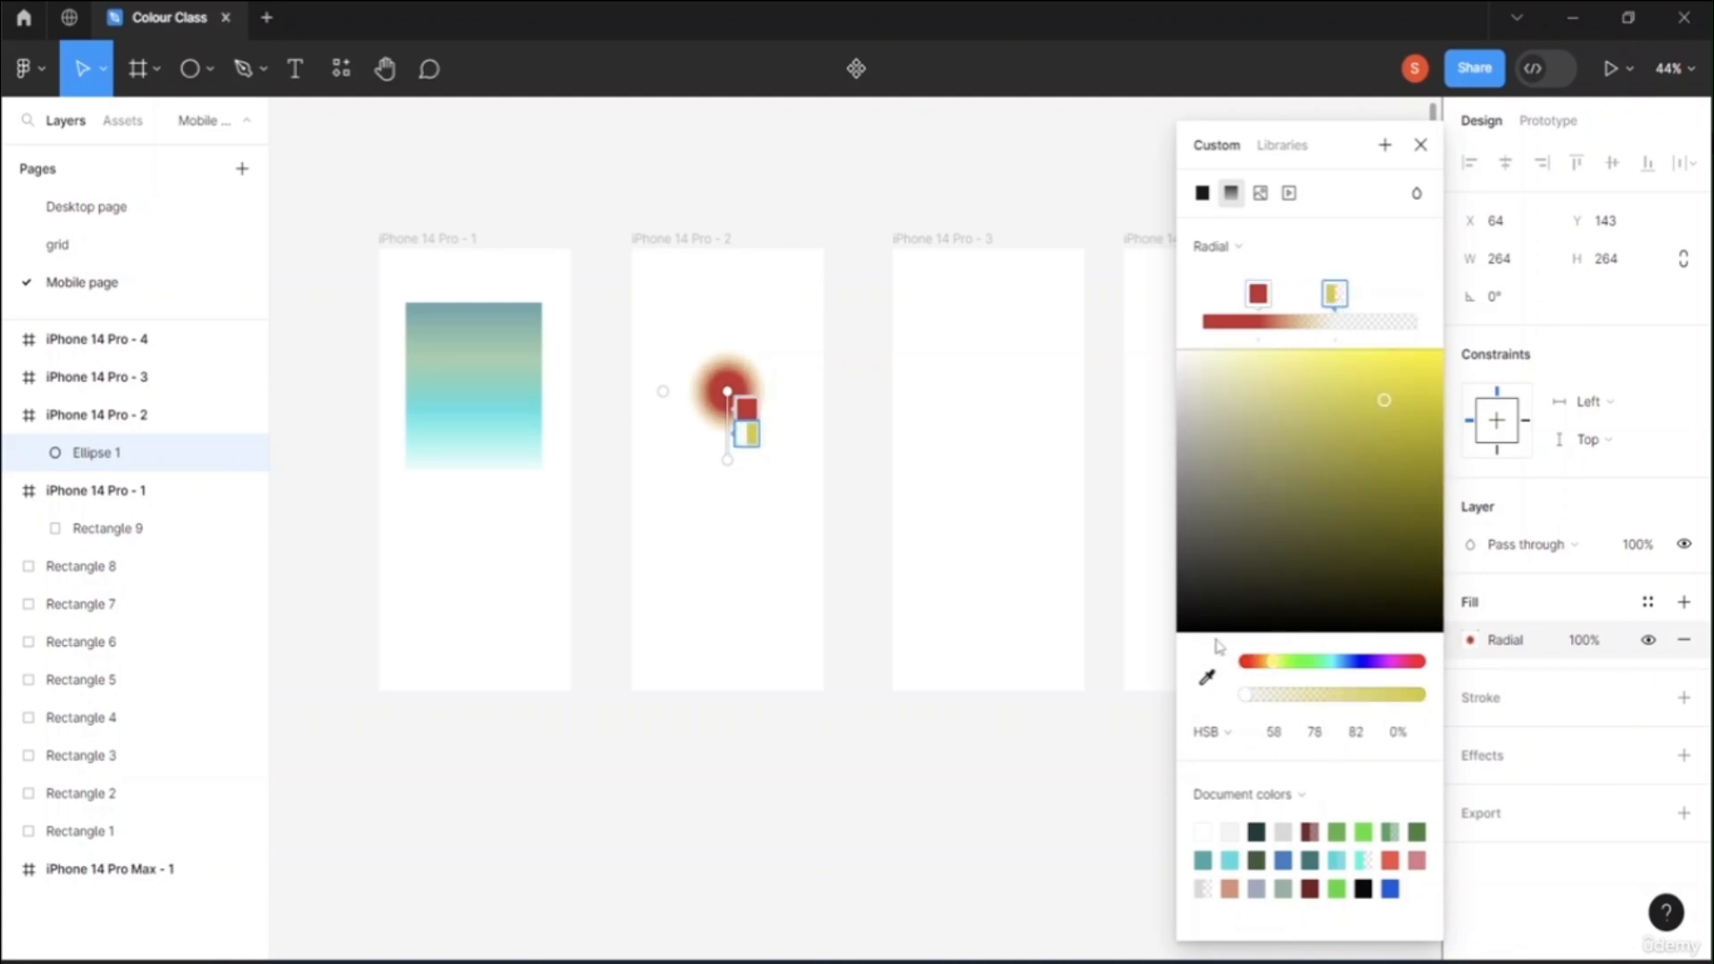
Step: Add a green stop at HSB 119, 85, 77 beyond the yellow one and space the three stops roughly evenly
{"action": "left_click", "coordinate": [1366, 321]}
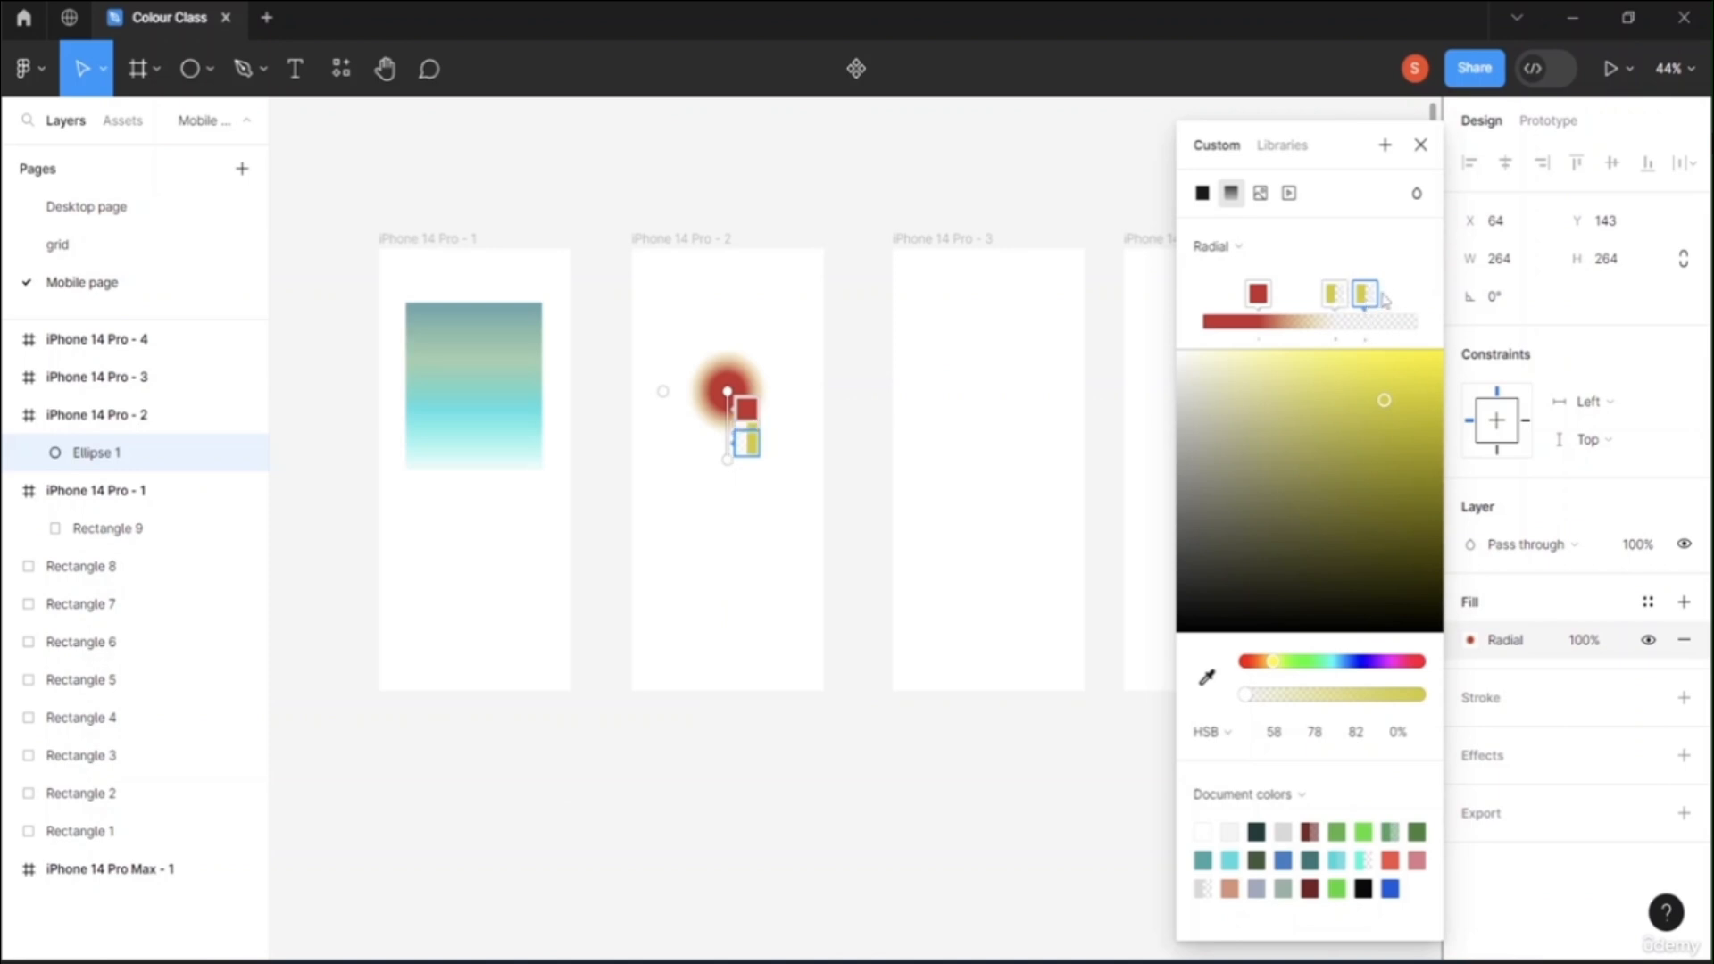
{"action": "left_click_drag", "start_coordinate": [1364, 295], "coordinate": [1375, 292]}
{"action": "left_click_drag", "start_coordinate": [1315, 664], "coordinate": [1295, 664]}
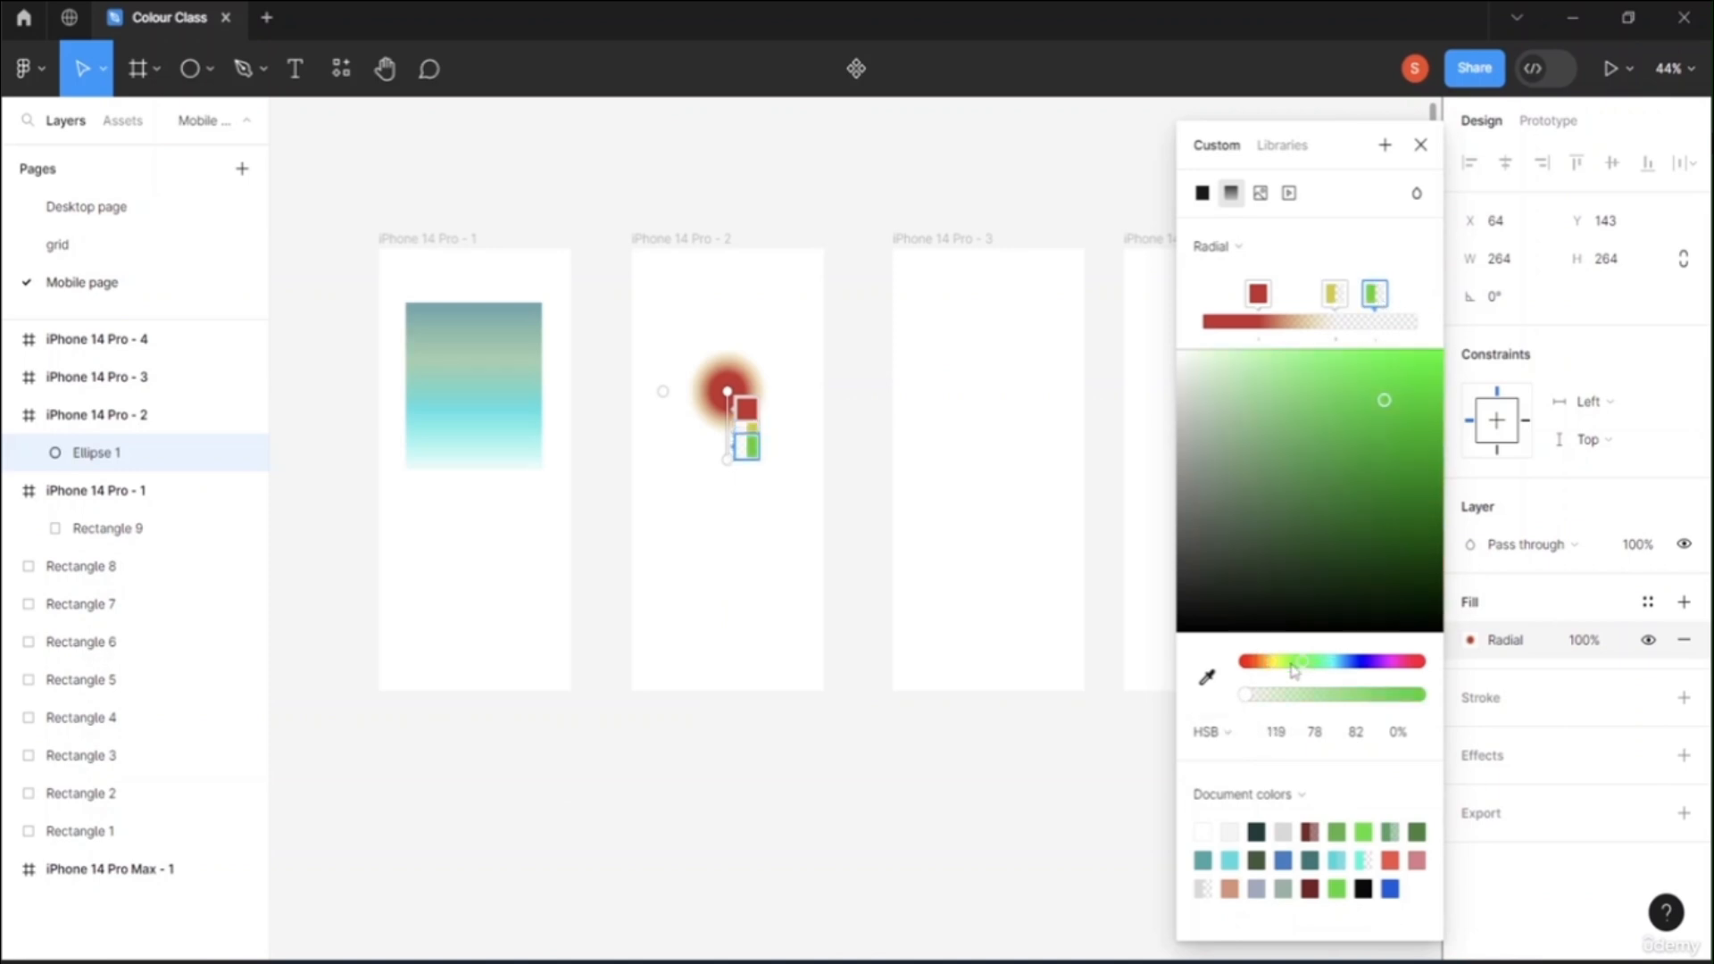
{"action": "mouse_move", "coordinate": [1392, 406]}
{"action": "left_mouse_down"}
{"action": "mouse_move", "coordinate": [1430, 437]}
{"action": "mouse_move", "coordinate": [1405, 425]}
{"action": "left_mouse_up"}
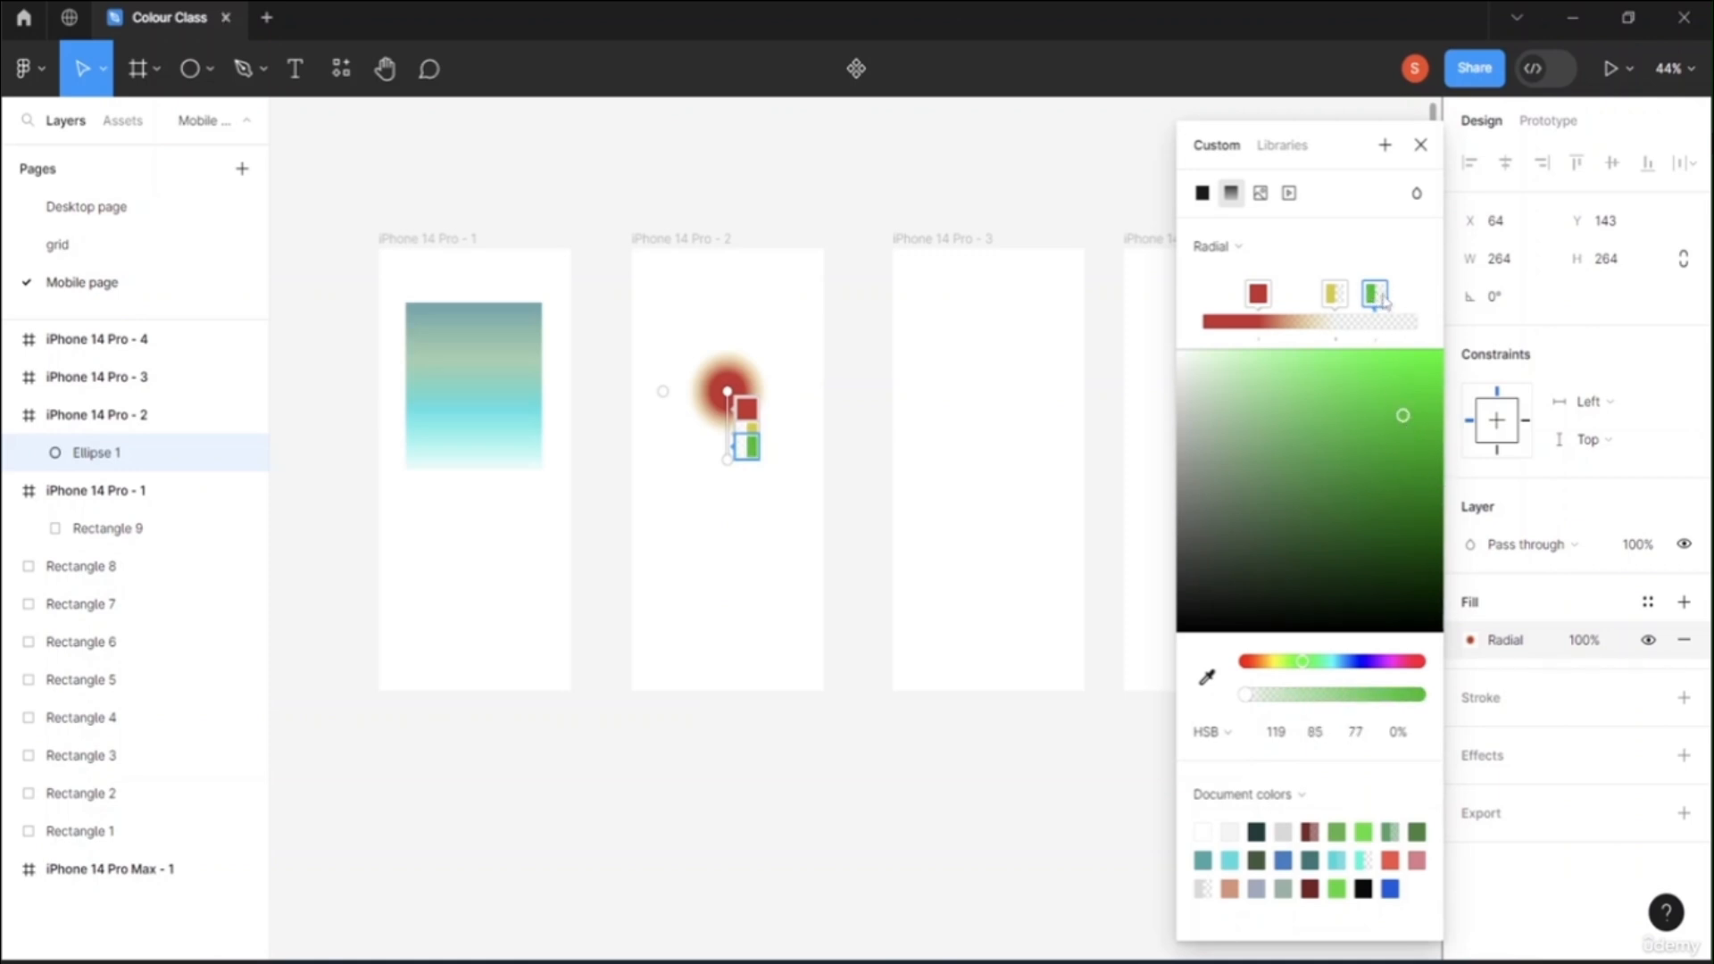
{"action": "left_click_drag", "start_coordinate": [1382, 301], "coordinate": [1418, 299]}
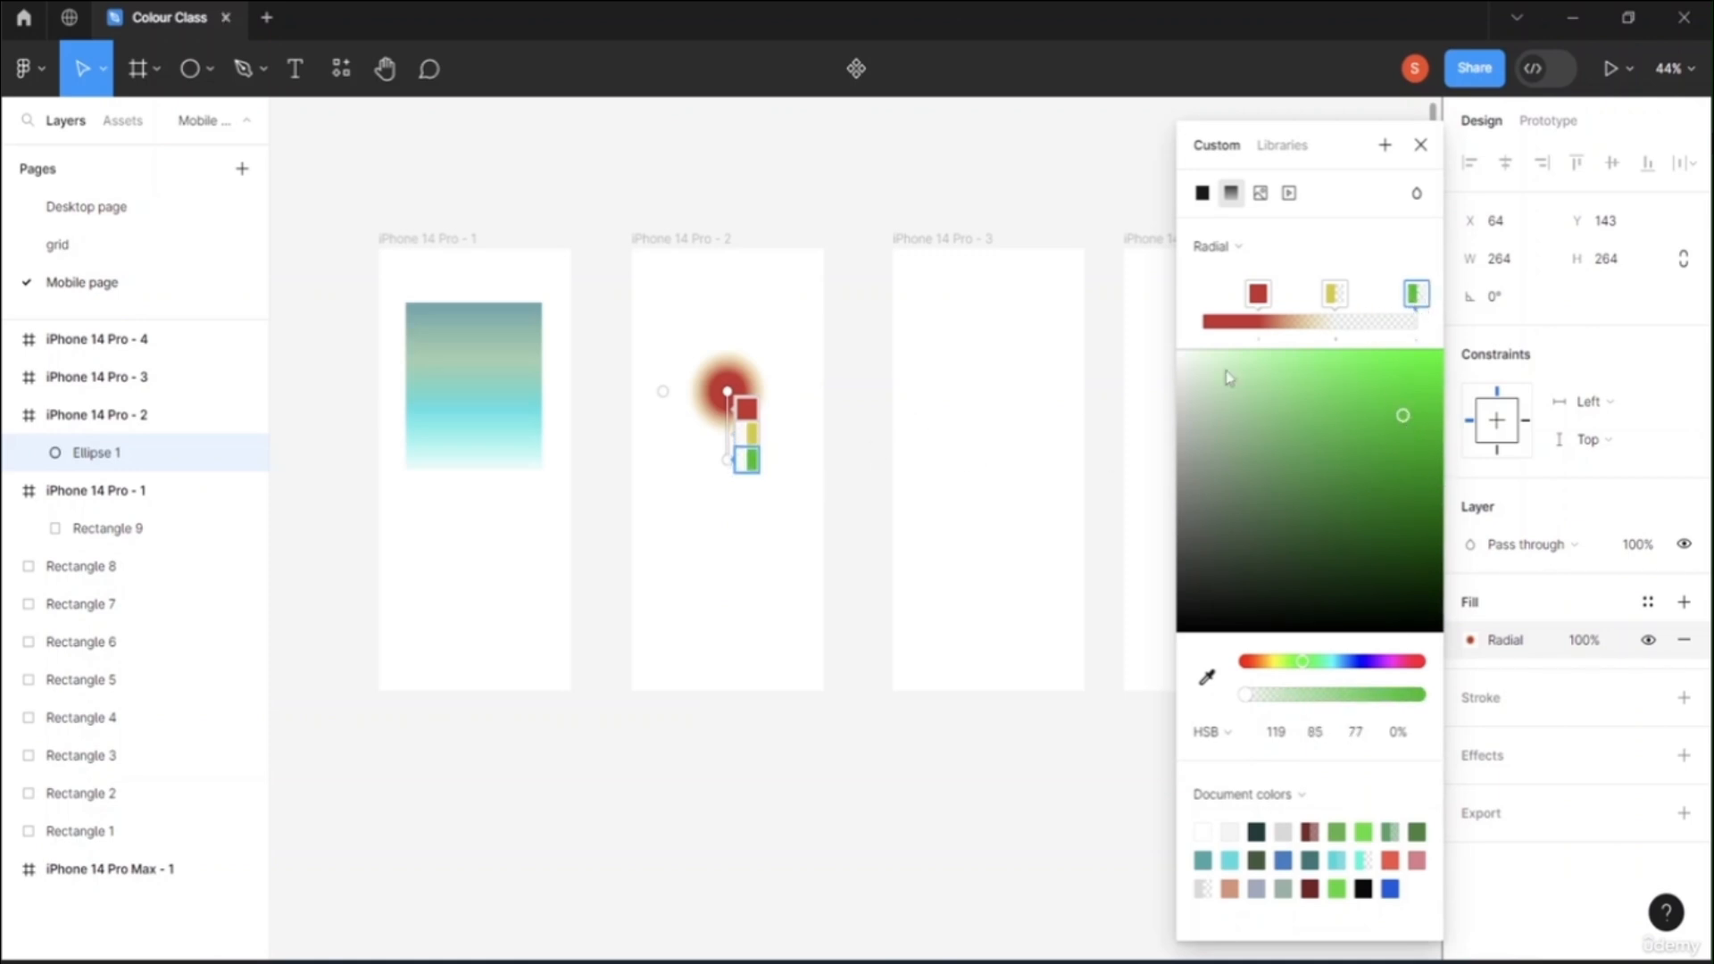
{"action": "left_click_drag", "start_coordinate": [1412, 299], "coordinate": [1380, 308]}
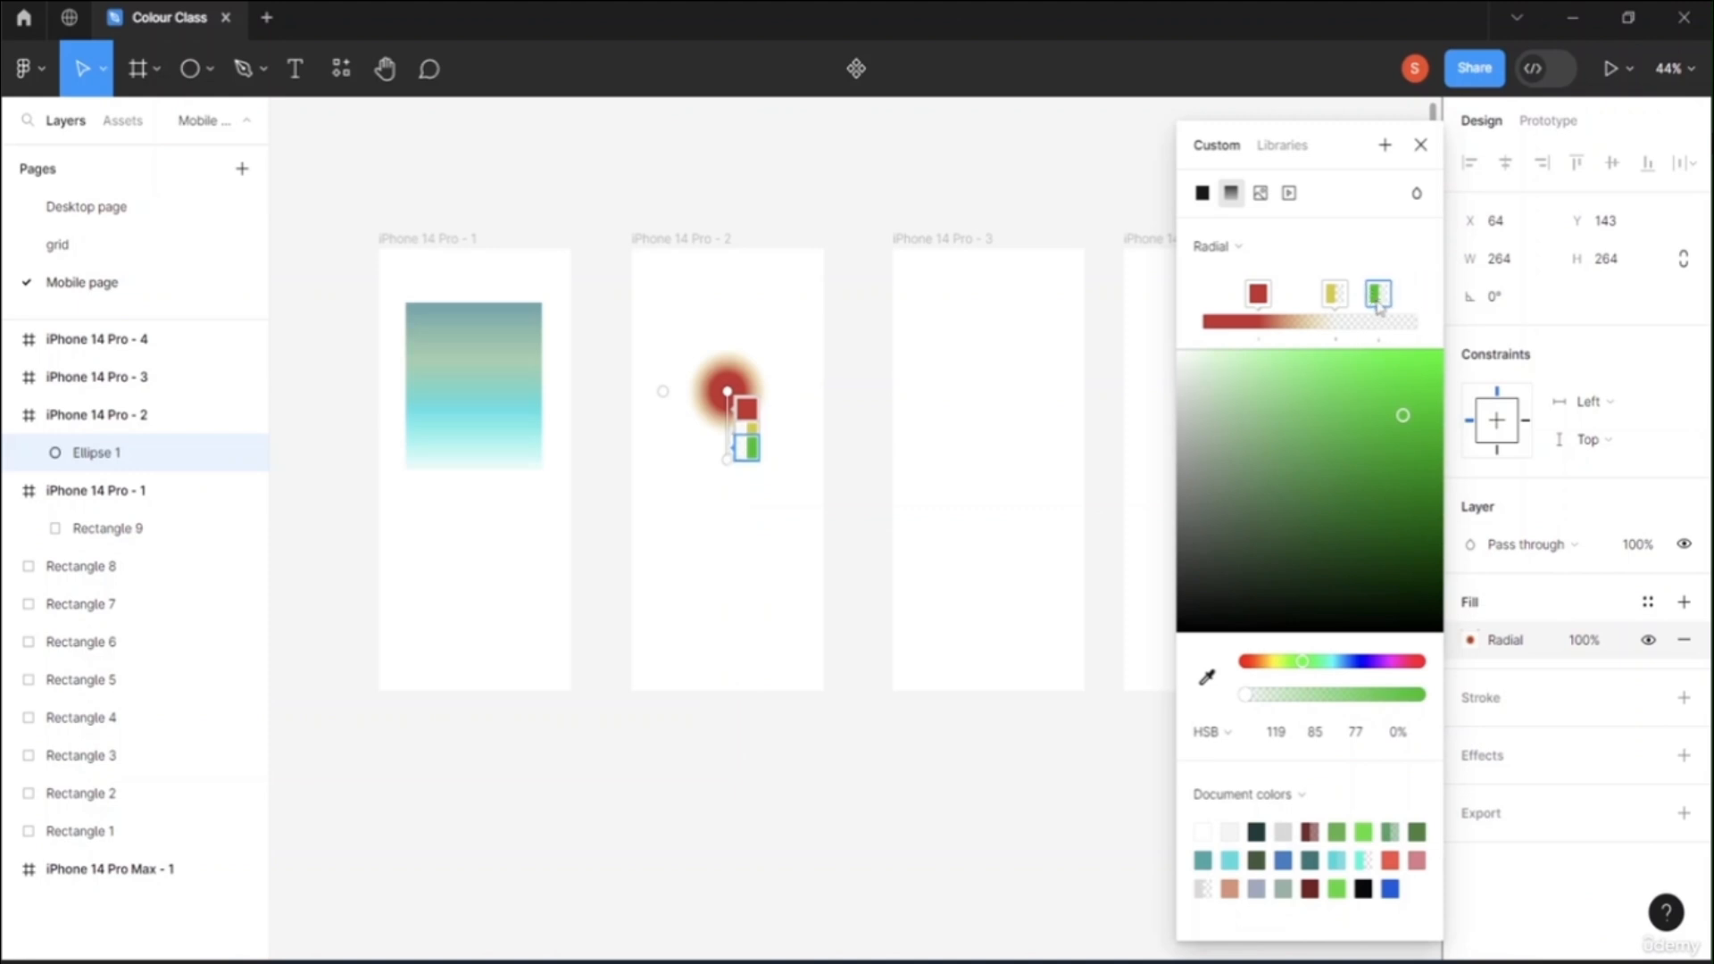
{"action": "left_click_drag", "start_coordinate": [1256, 294], "coordinate": [1384, 300]}
{"action": "left_click", "coordinate": [1379, 295]}
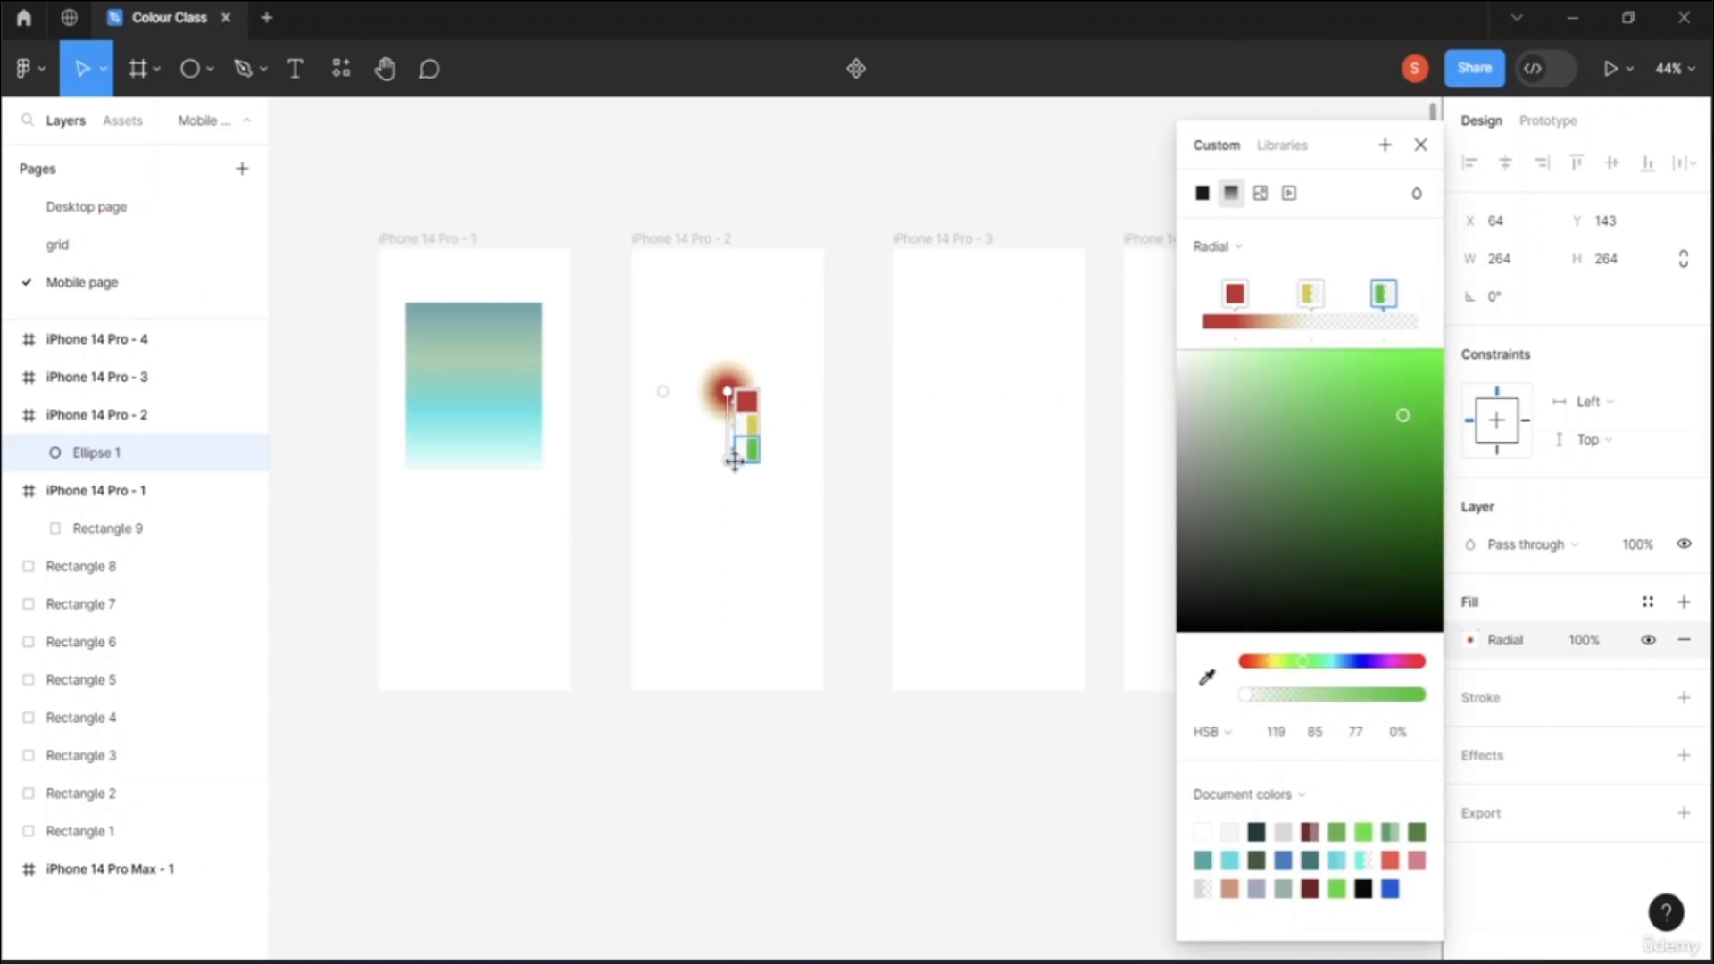
Step: Stretch the radial gradient to about twice the circle's radius and place the red, yellow and green stops at its start, middle and end
{"action": "left_click_drag", "start_coordinate": [728, 458], "coordinate": [746, 537]}
{"action": "left_click_drag", "start_coordinate": [747, 468], "coordinate": [748, 456]}
{"action": "left_click_drag", "start_coordinate": [750, 534], "coordinate": [750, 522]}
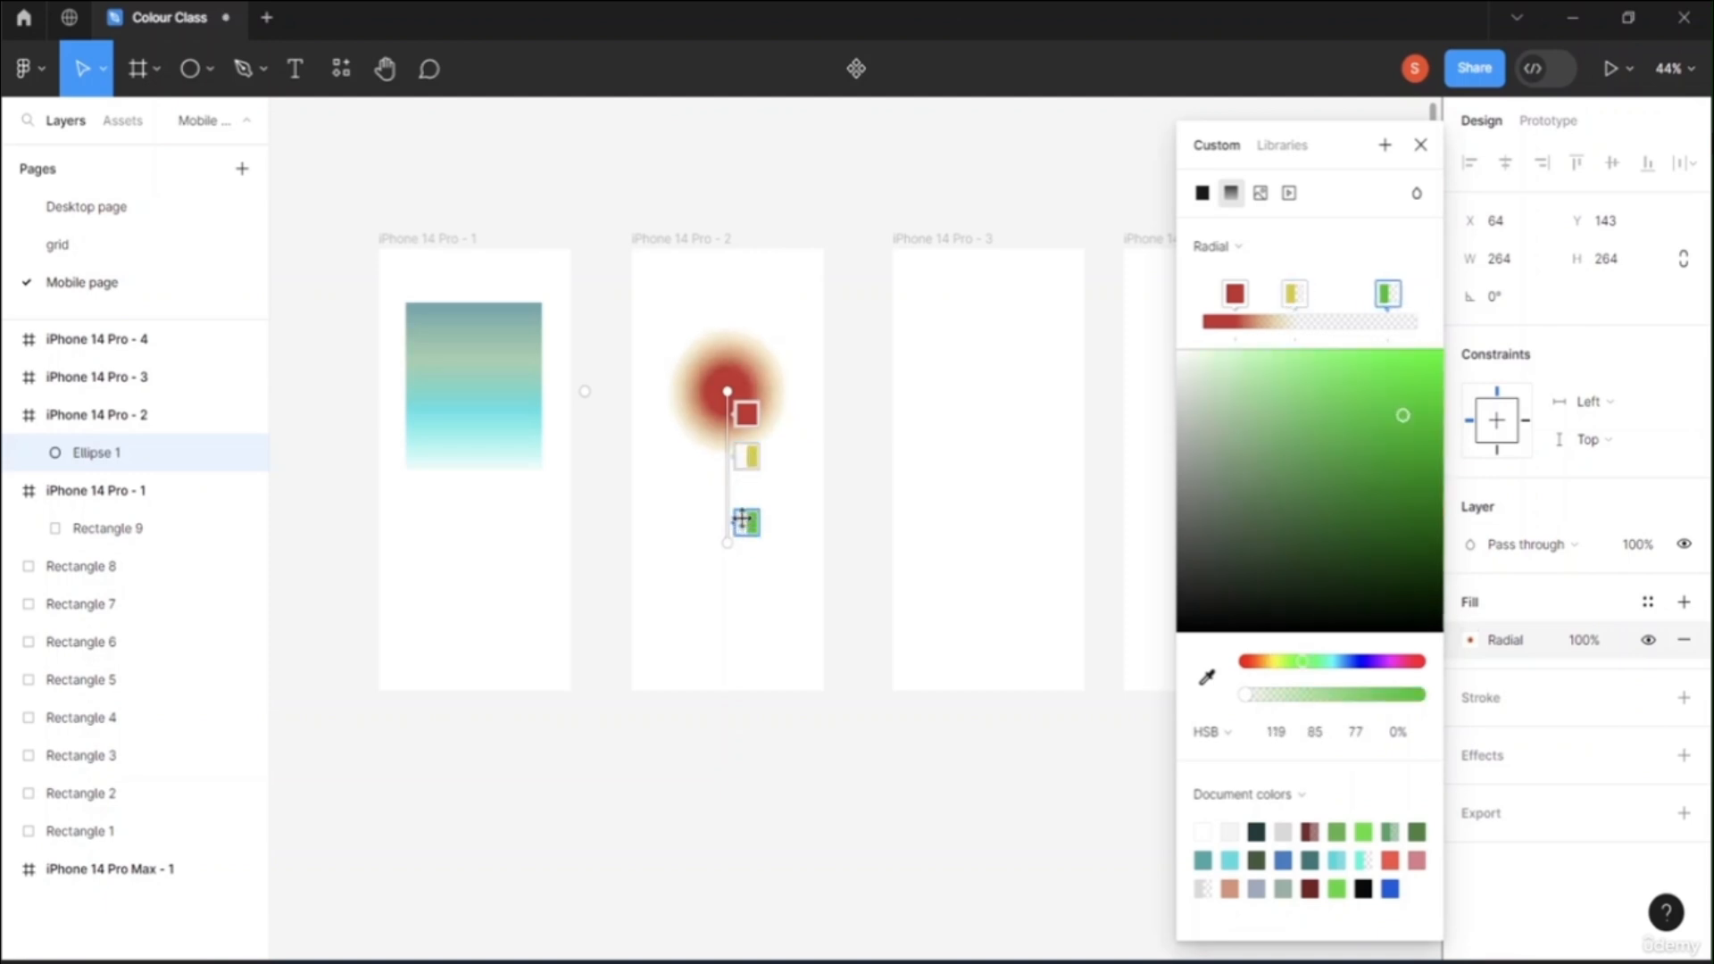
{"action": "double_click", "coordinate": [1385, 297]}
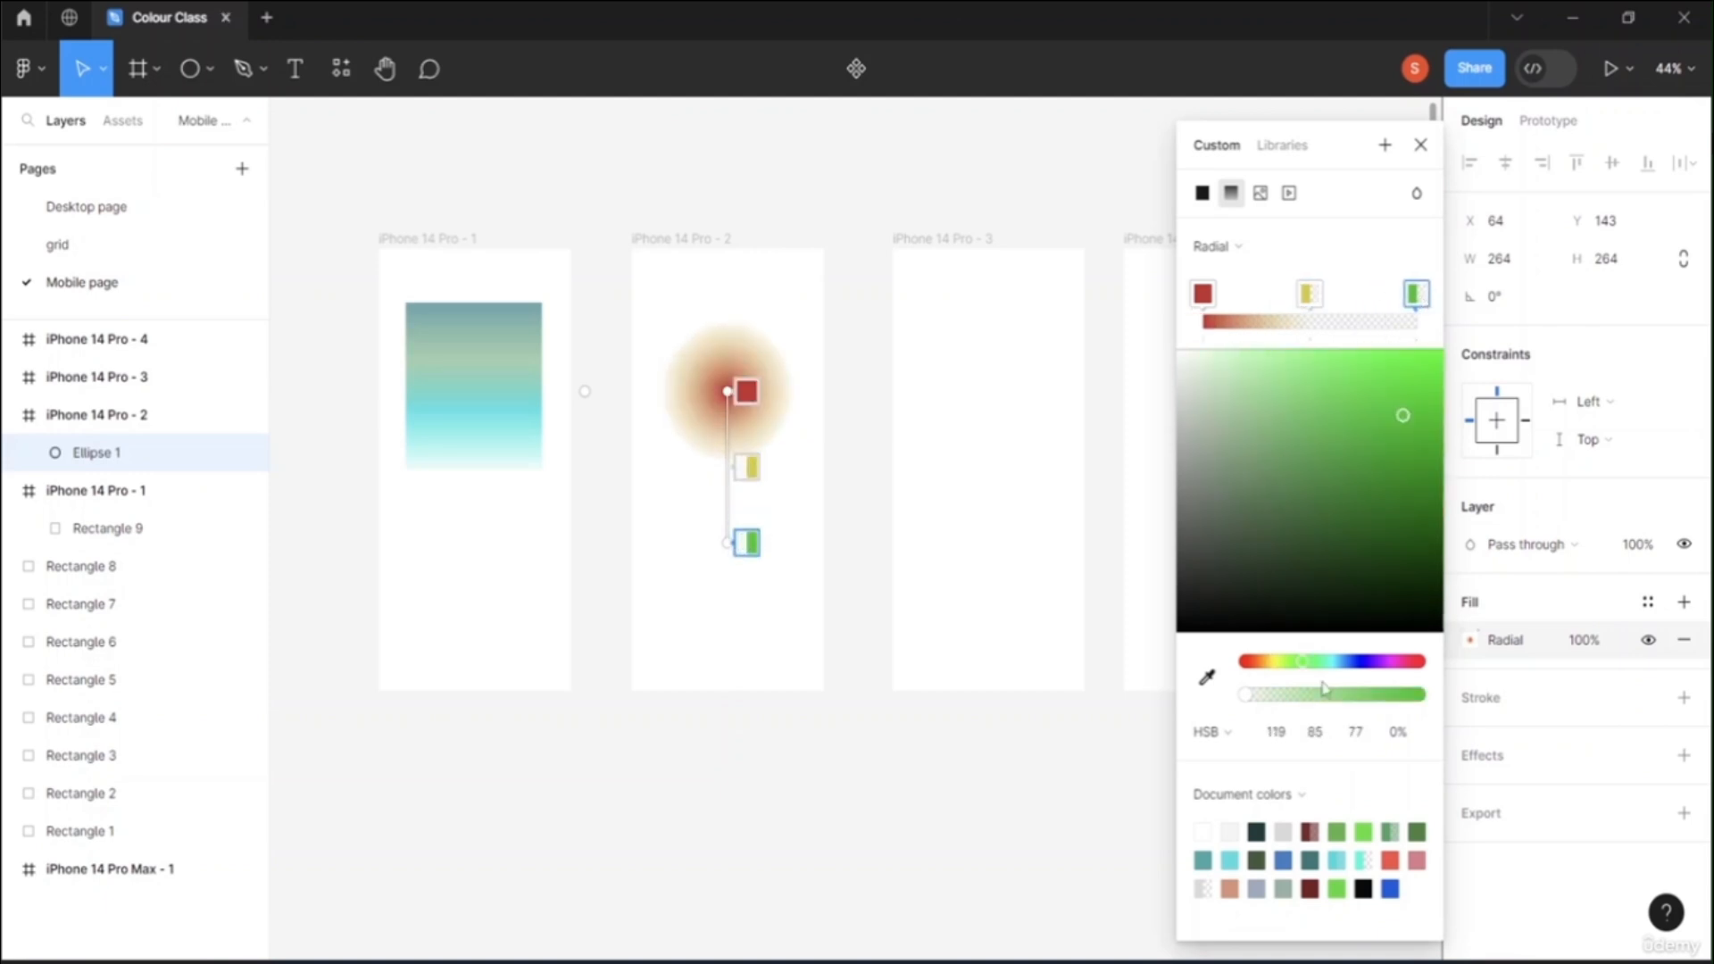
Step: Set the green stop's opacity to 72% and the yellow stop's opacity to 22%
{"action": "left_click_drag", "start_coordinate": [1247, 696], "coordinate": [1370, 697]}
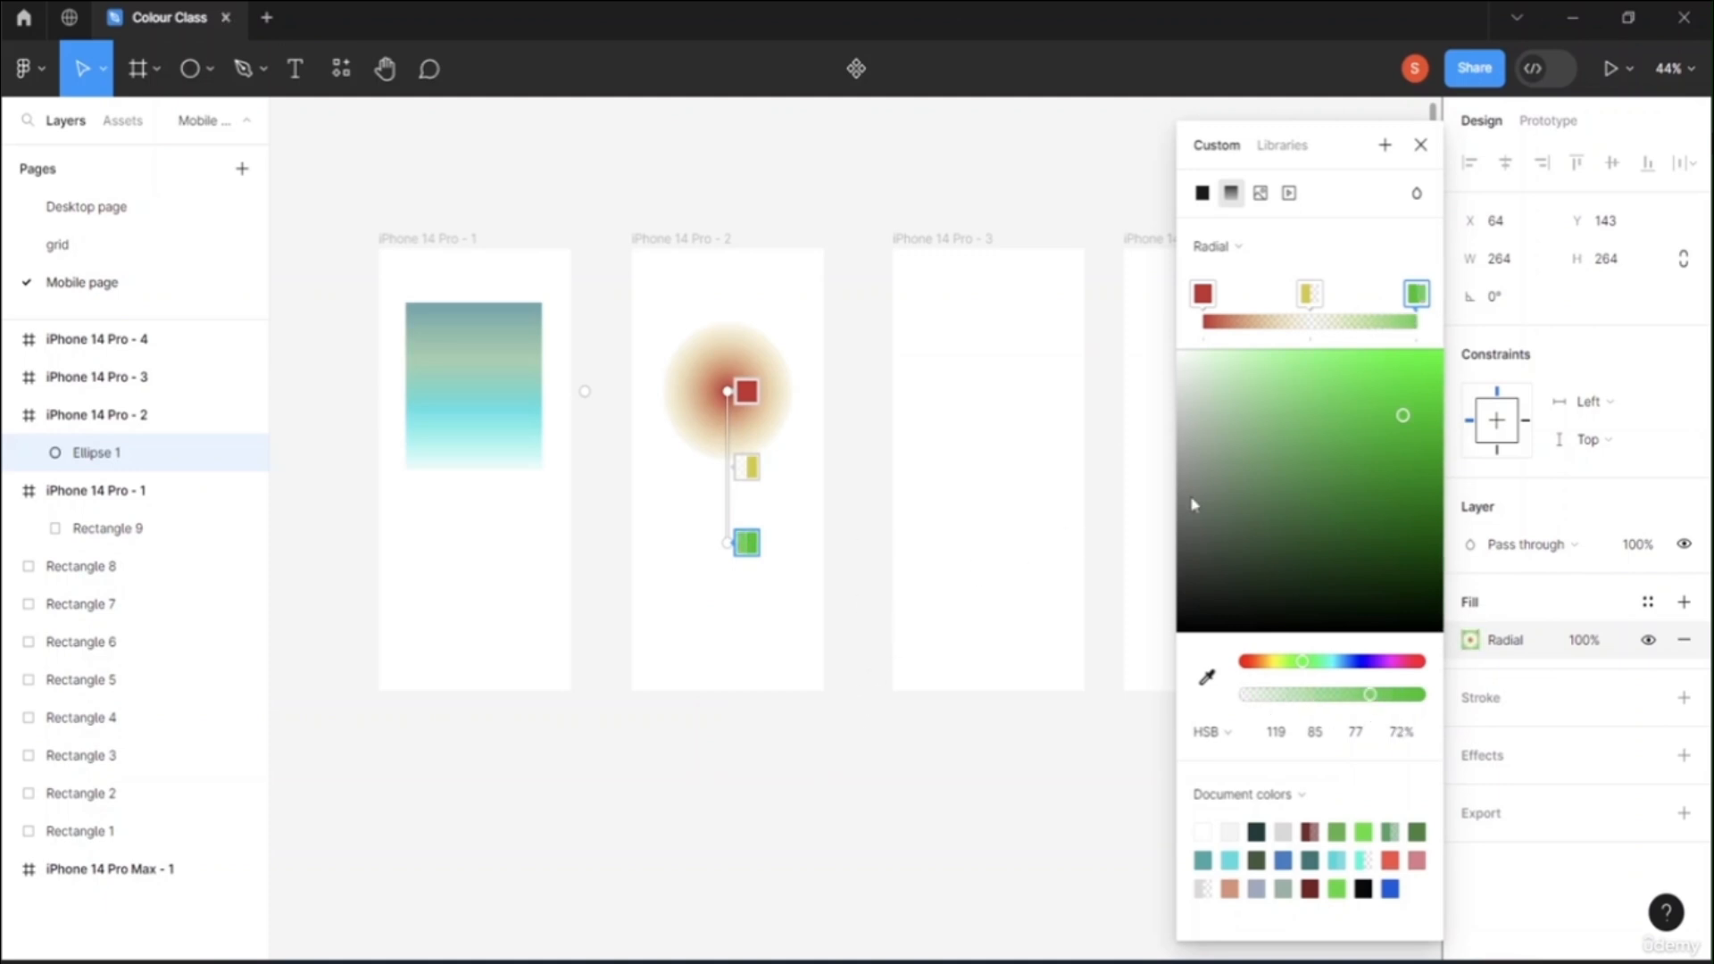
{"action": "left_click_drag", "start_coordinate": [1309, 302], "coordinate": [1280, 306]}
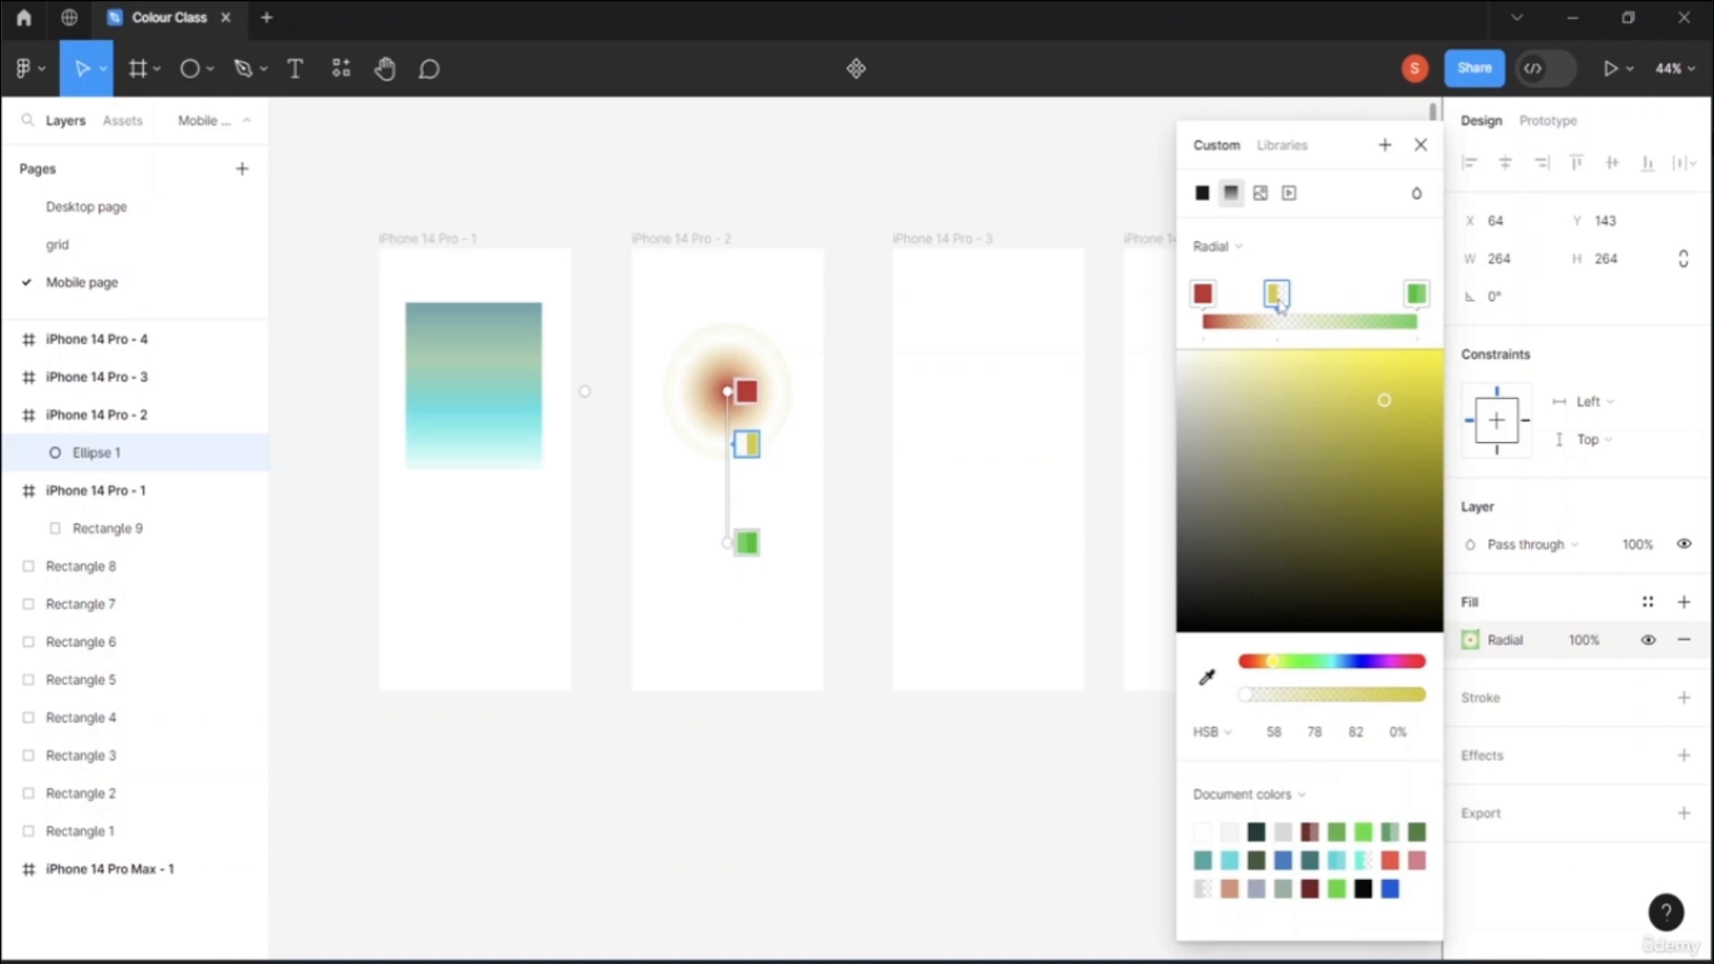
{"action": "key", "text": "ctrl+z"}
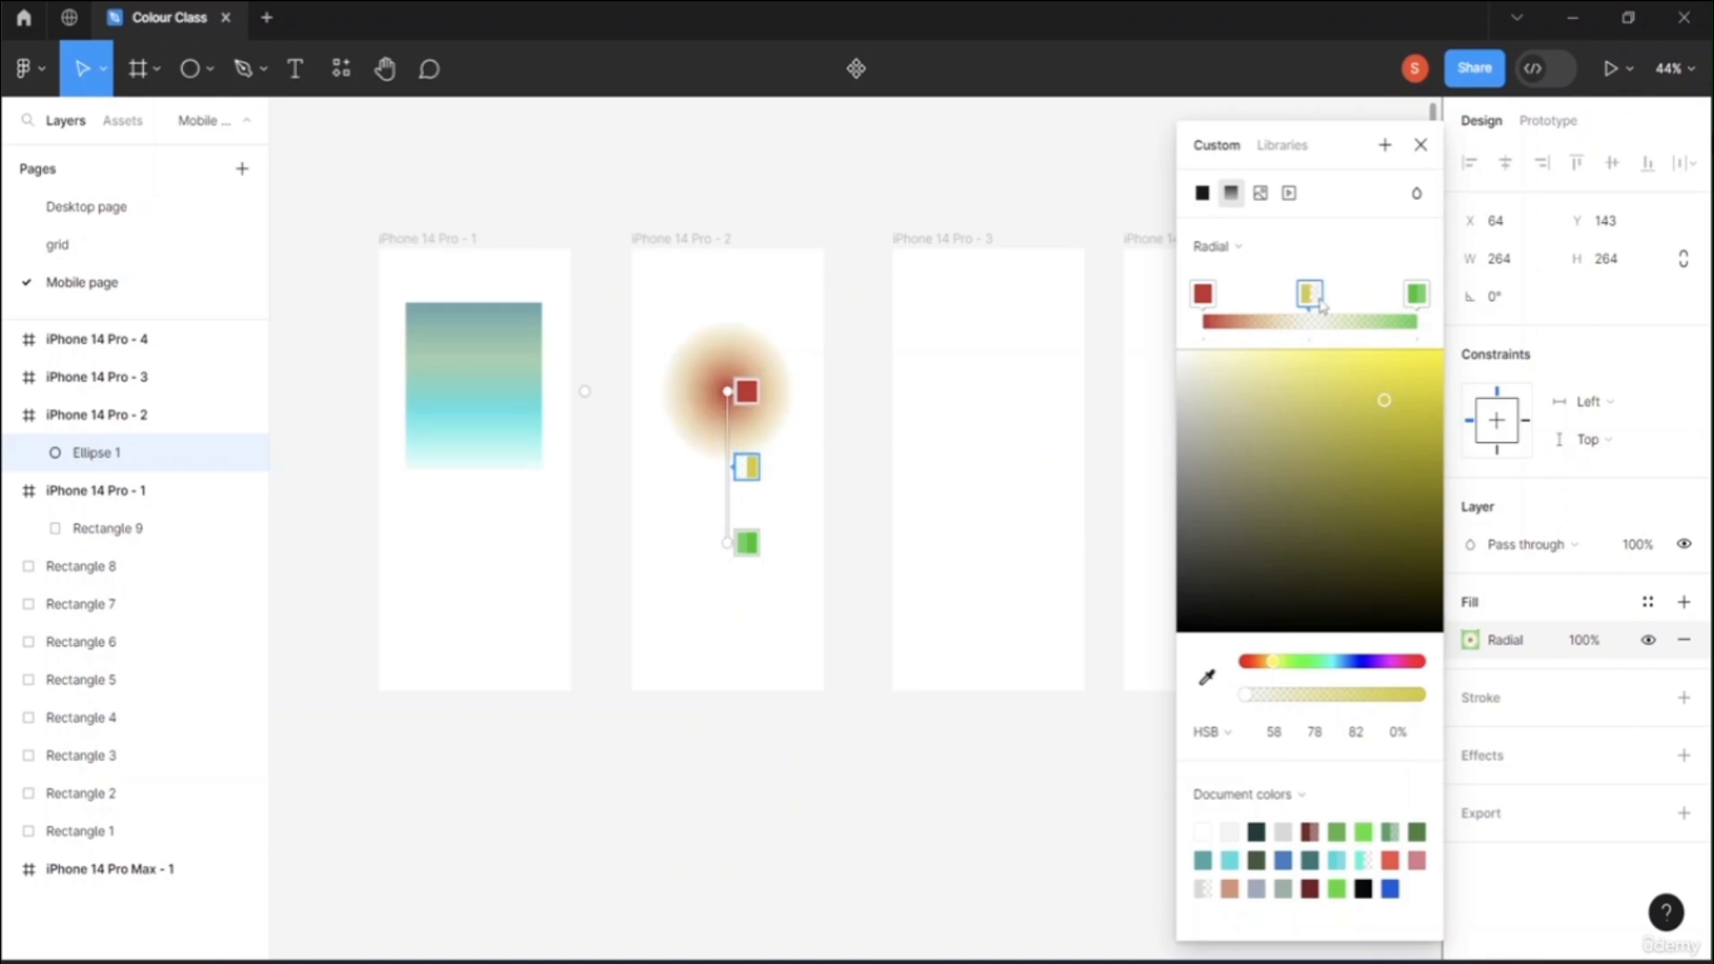
{"action": "mouse_move", "coordinate": [1254, 695]}
{"action": "left_mouse_down"}
{"action": "mouse_move", "coordinate": [1353, 696]}
{"action": "mouse_move", "coordinate": [1285, 693]}
{"action": "left_mouse_up"}
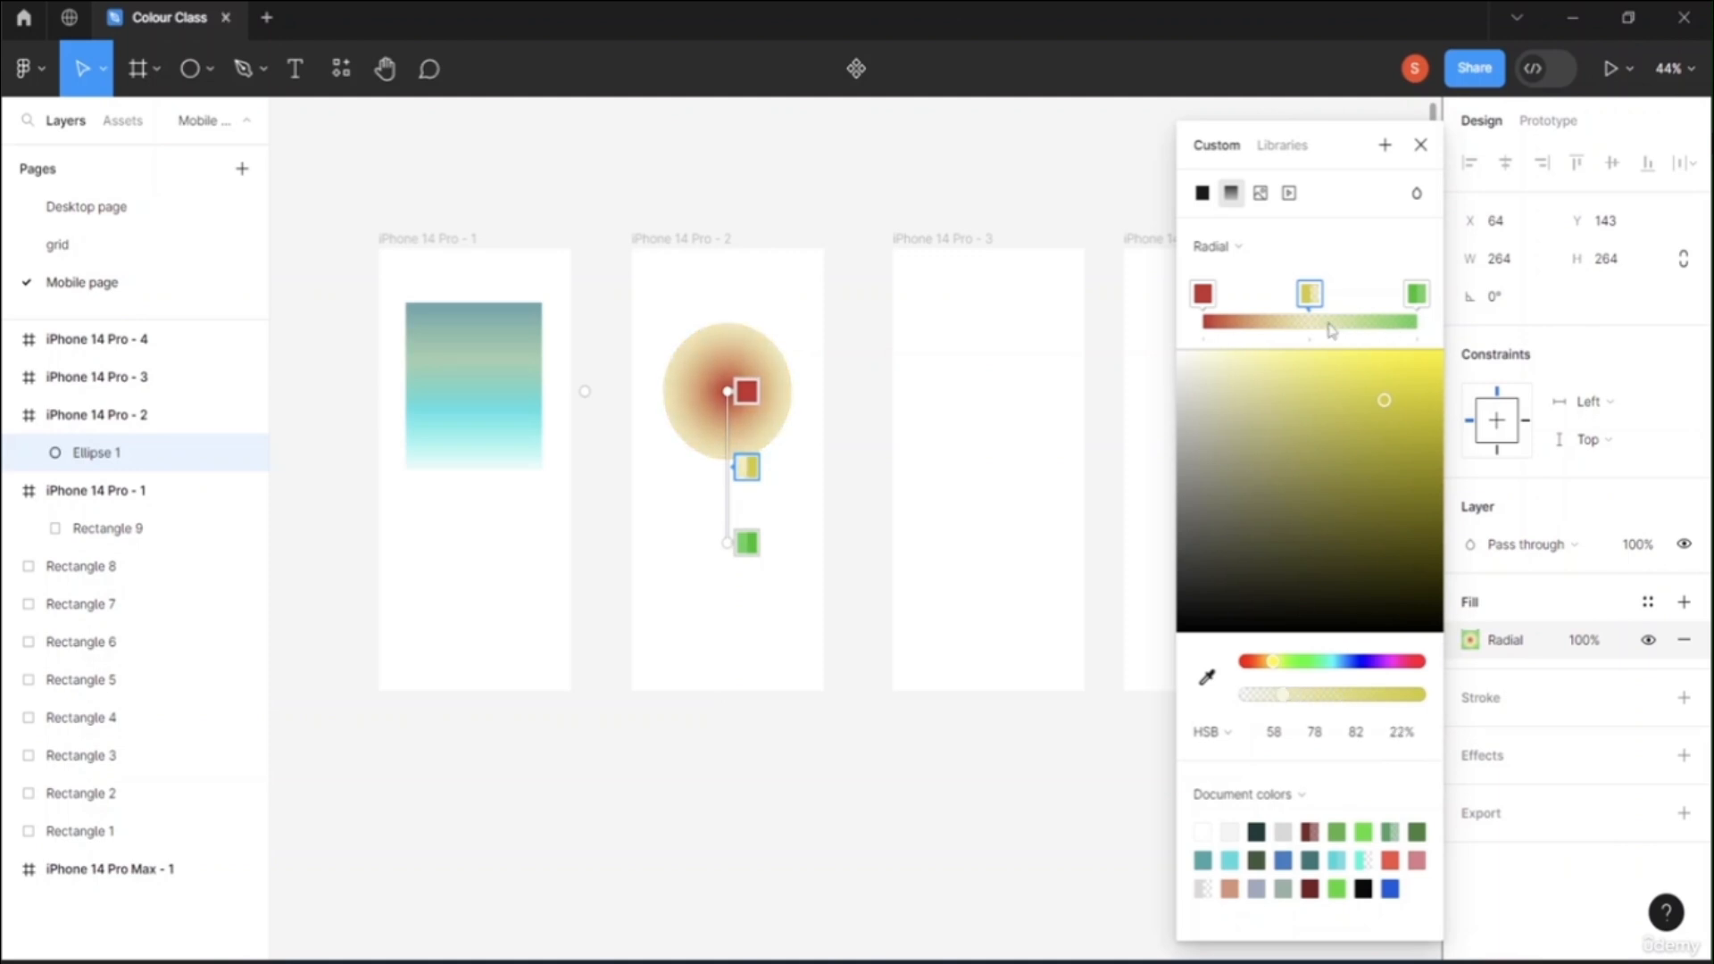
Step: Move the green stop slightly inward, stretch the gradient to about three times the circle's radius and place the yellow stop near its middle
{"action": "left_click_drag", "start_coordinate": [1404, 297], "coordinate": [1395, 313]}
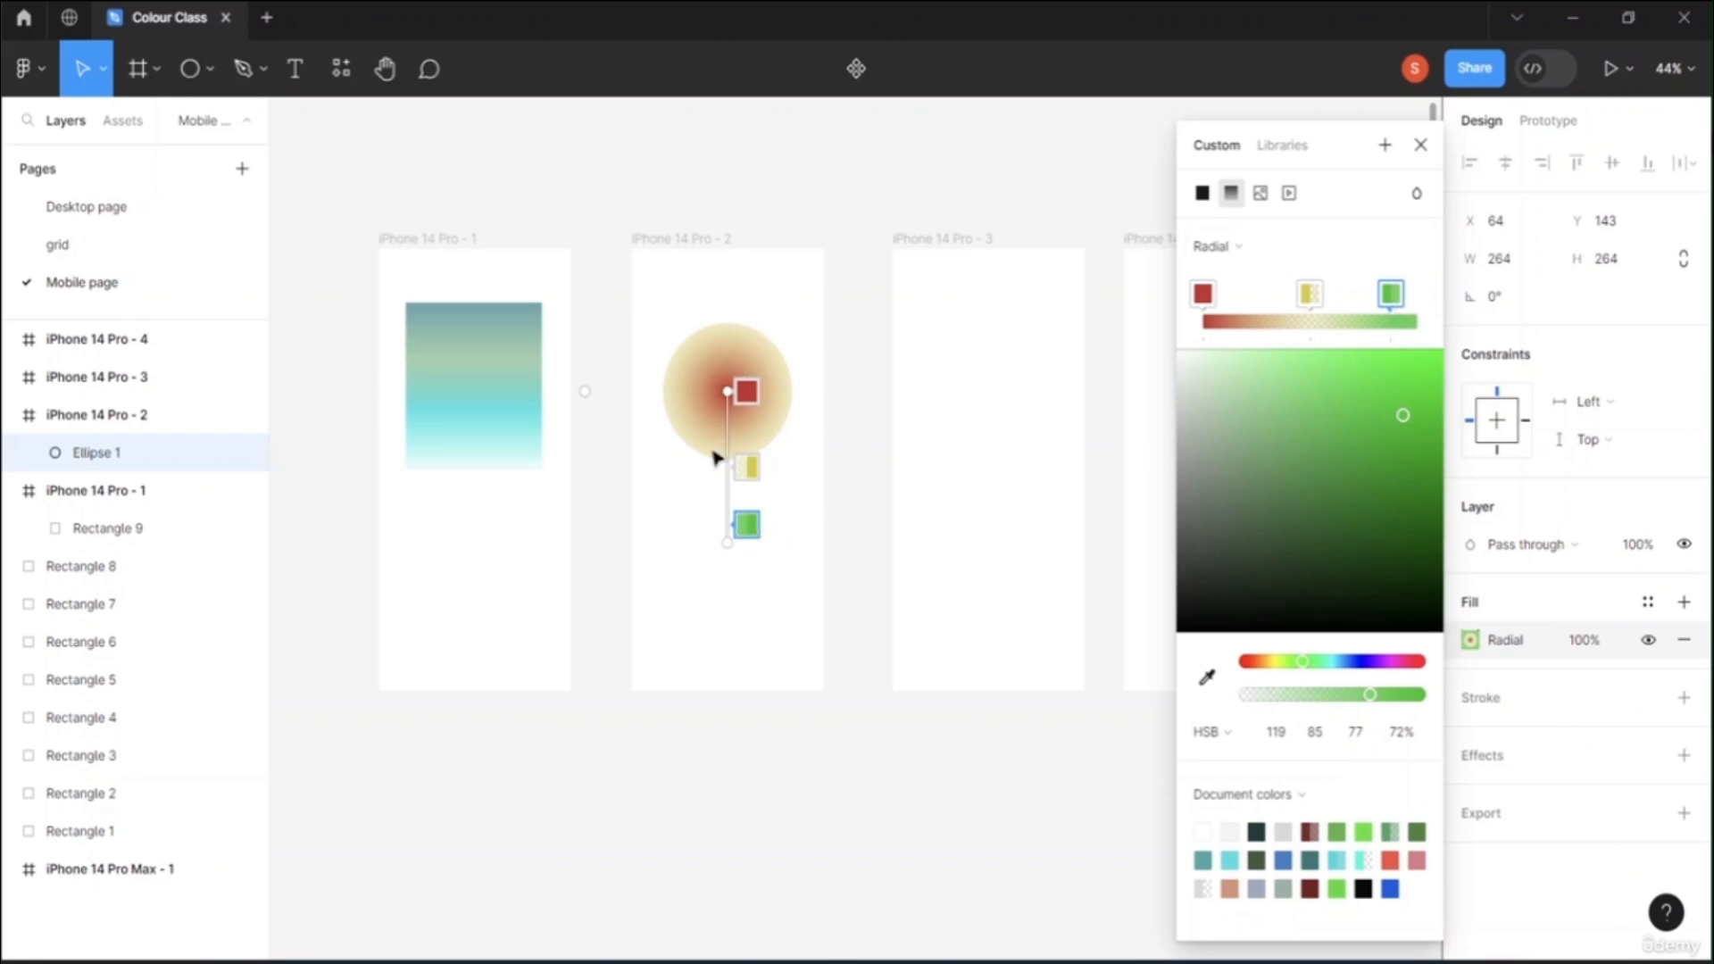
{"action": "left_click_drag", "start_coordinate": [747, 463], "coordinate": [747, 439]}
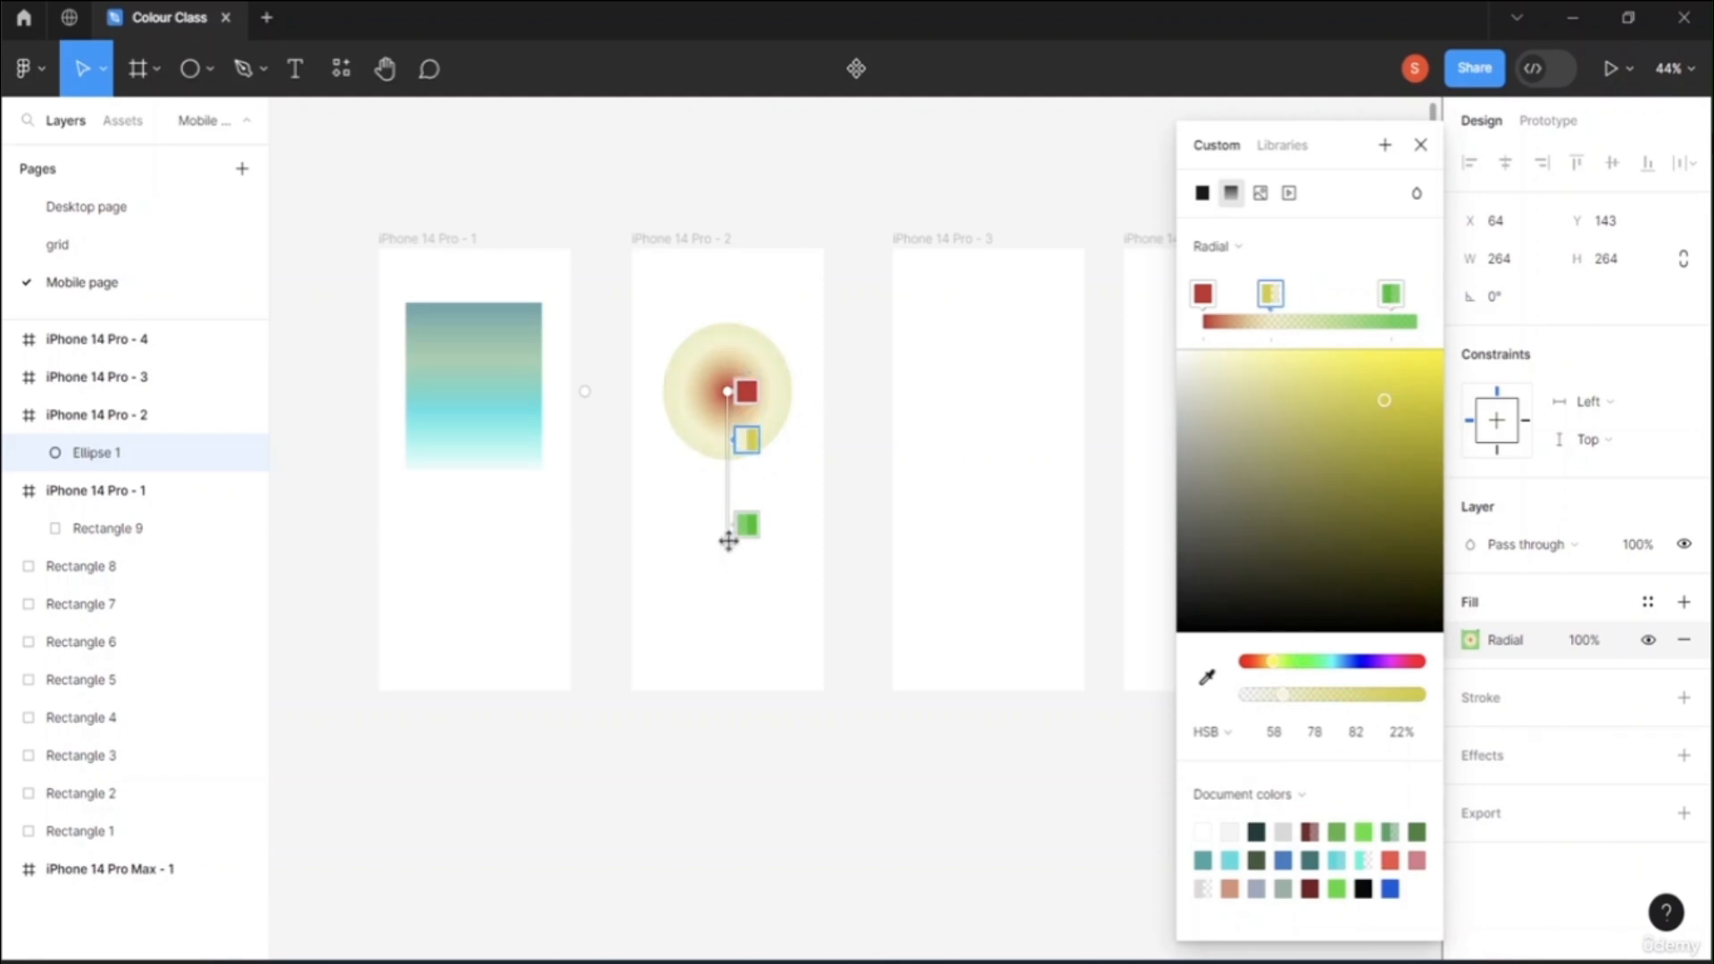
{"action": "left_click_drag", "start_coordinate": [727, 541], "coordinate": [729, 589]}
{"action": "left_click_drag", "start_coordinate": [747, 455], "coordinate": [747, 487]}
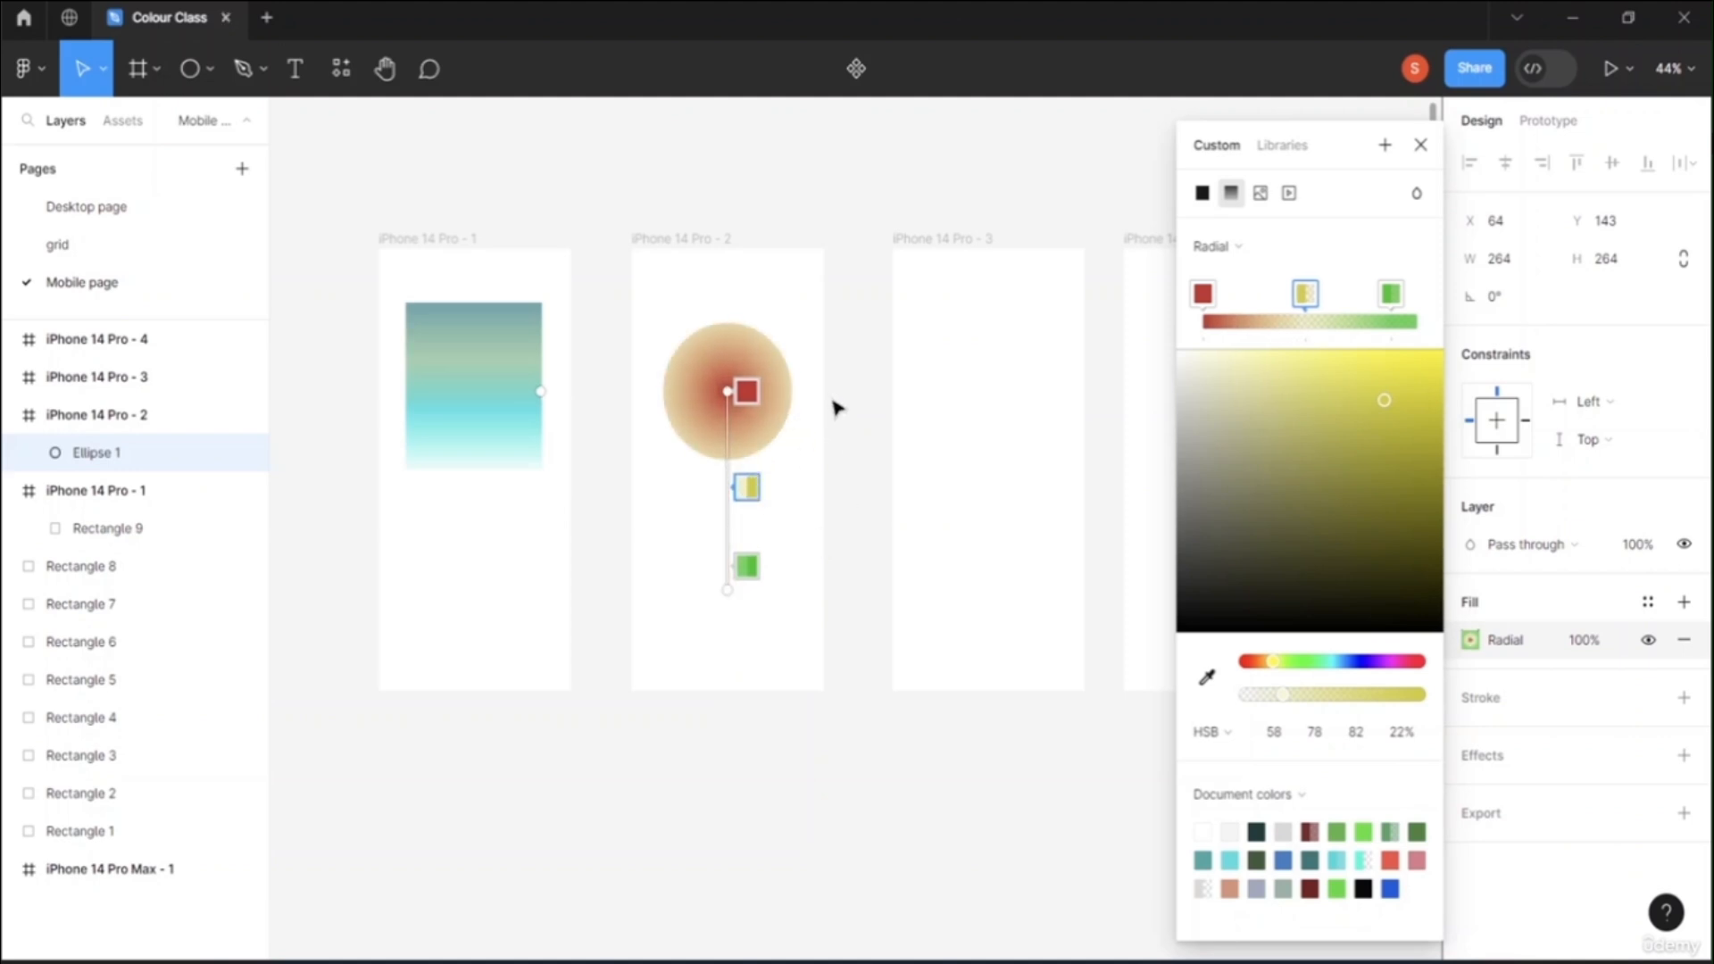
Step: Move the yellow stop to about 18% and the green stop to about 33%, and extend the gradient's radius further downward
{"action": "left_click_drag", "start_coordinate": [1304, 296], "coordinate": [1255, 297]}
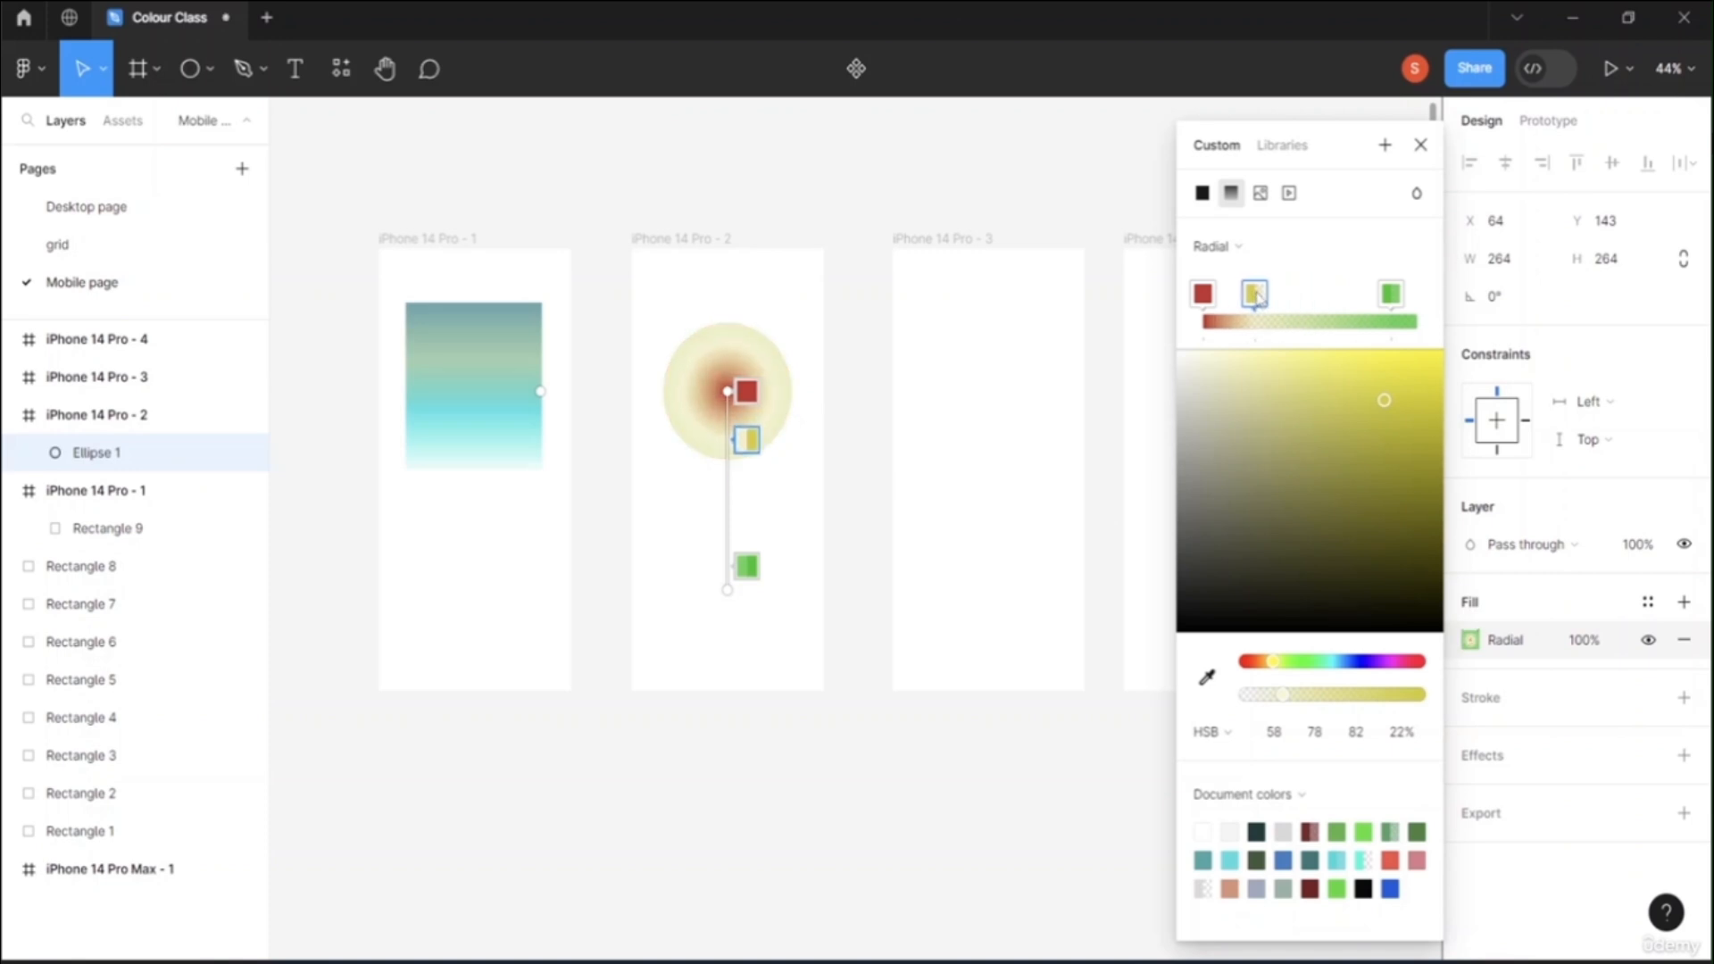
{"action": "left_click_drag", "start_coordinate": [1383, 295], "coordinate": [1301, 294]}
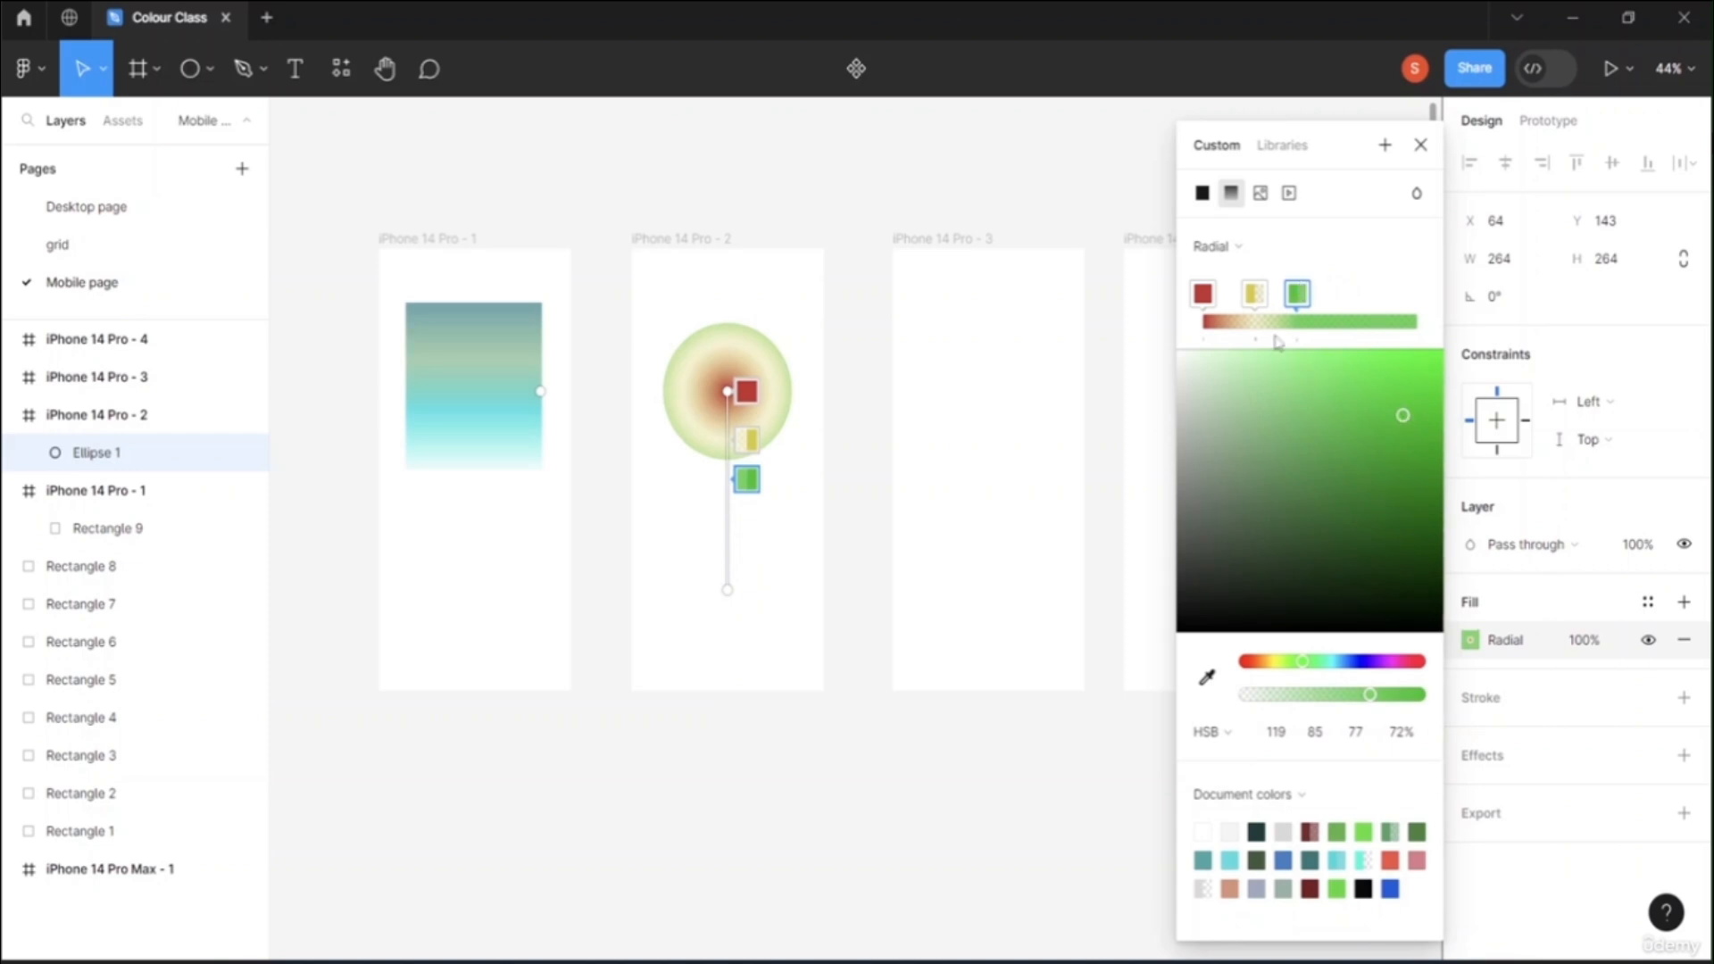
{"action": "mouse_move", "coordinate": [1249, 301]}
{"action": "left_mouse_down"}
{"action": "mouse_move", "coordinate": [1296, 312]}
{"action": "mouse_move", "coordinate": [1270, 312]}
{"action": "left_mouse_up"}
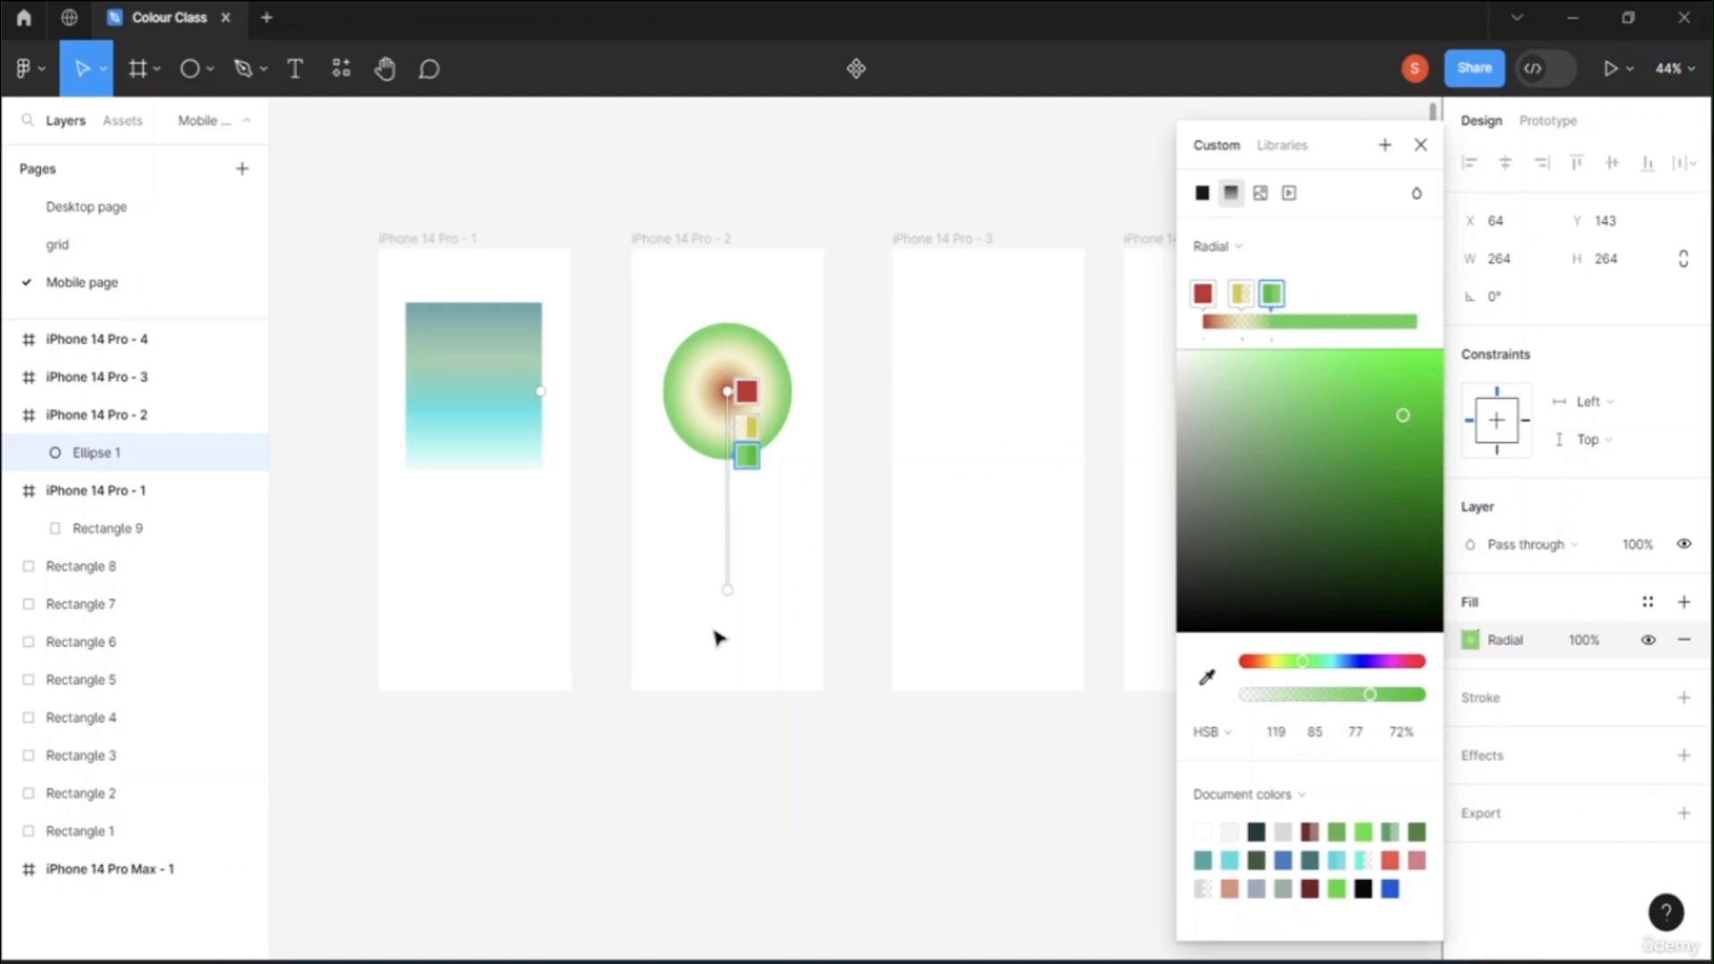
{"action": "mouse_move", "coordinate": [729, 594]}
{"action": "left_mouse_down"}
{"action": "mouse_move", "coordinate": [727, 673]}
{"action": "mouse_move", "coordinate": [727, 641]}
{"action": "left_mouse_up"}
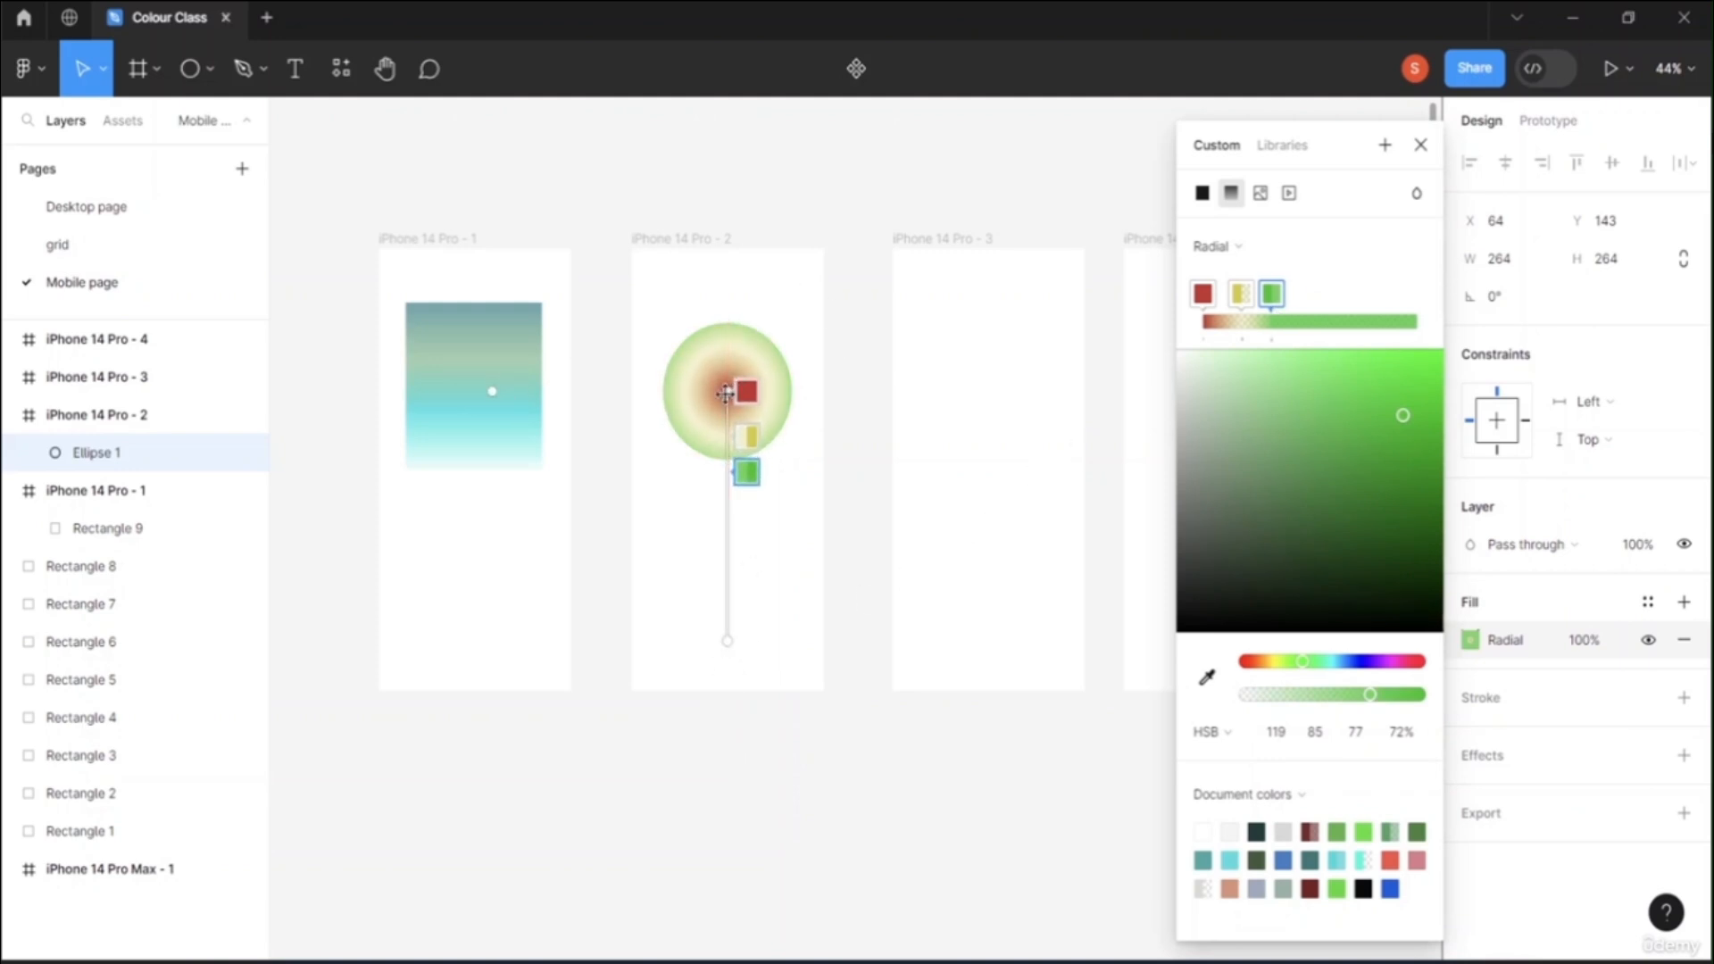
{"action": "mouse_move", "coordinate": [724, 393]}
{"action": "left_mouse_down"}
{"action": "mouse_move", "coordinate": [723, 374]}
{"action": "mouse_move", "coordinate": [726, 391]}
{"action": "left_mouse_up"}
Step: Cut a small wedge out of the gradient circle by adjusting its arc, then deselect it
{"action": "left_click", "coordinate": [730, 400]}
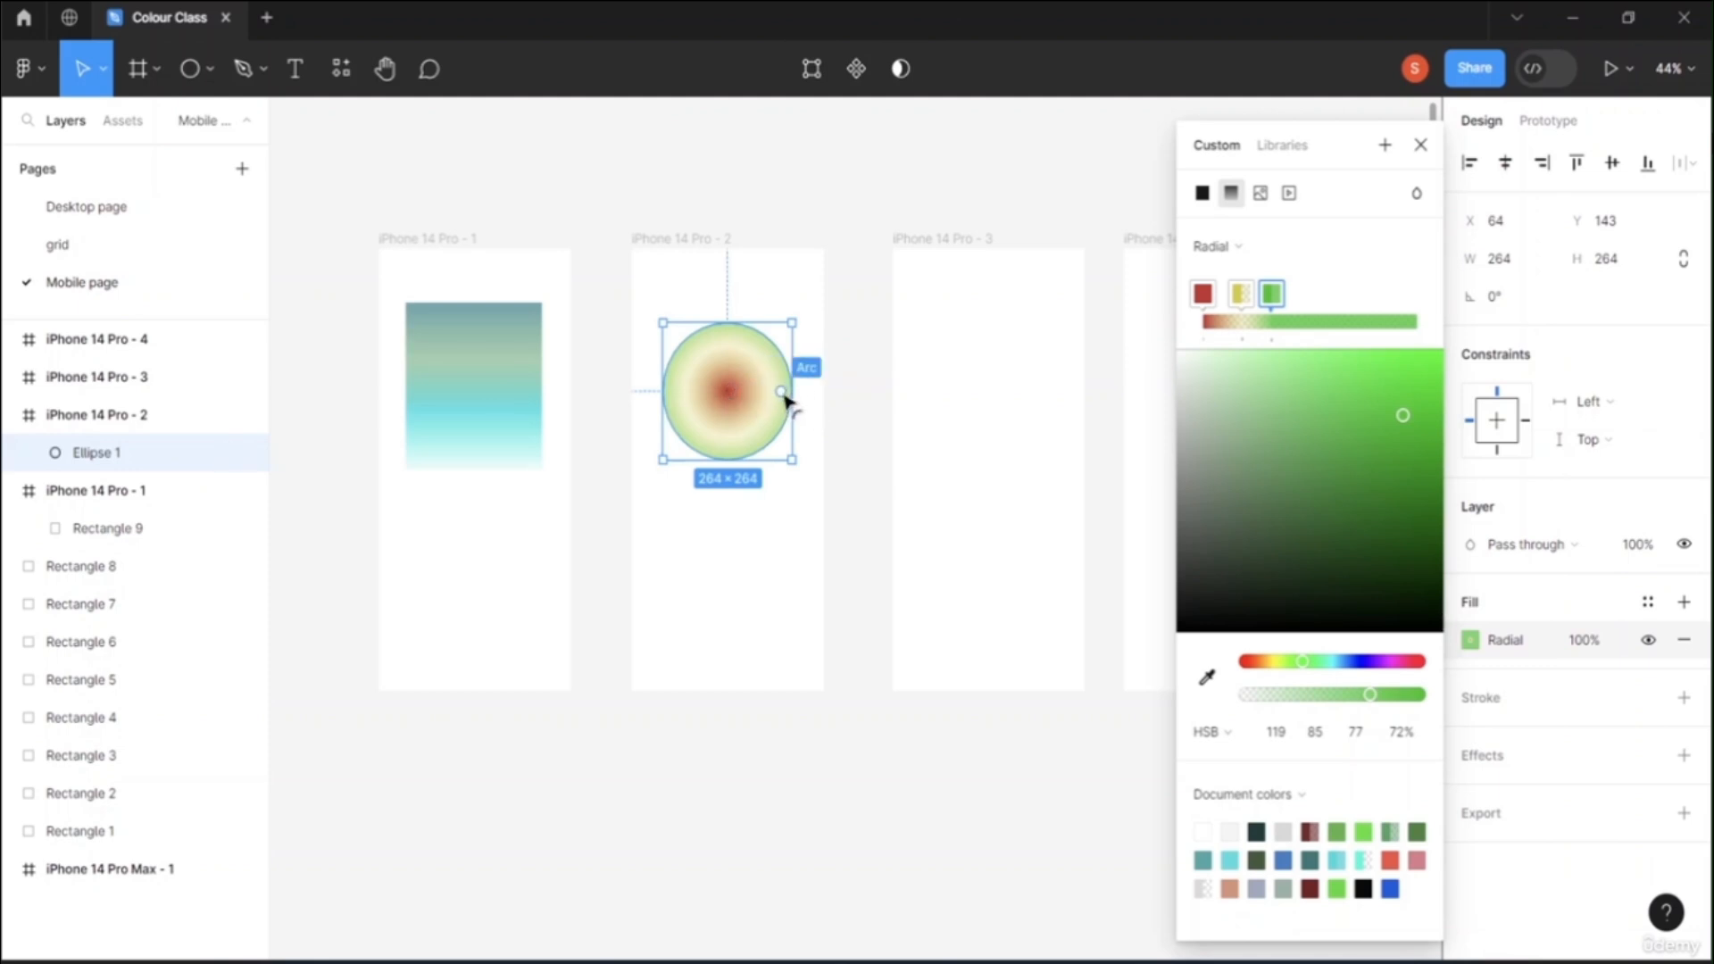
{"action": "mouse_move", "coordinate": [782, 394]}
{"action": "left_mouse_down"}
{"action": "mouse_move", "coordinate": [775, 444]}
{"action": "mouse_move", "coordinate": [752, 452]}
{"action": "mouse_move", "coordinate": [784, 418]}
{"action": "left_mouse_up"}
{"action": "left_click", "coordinate": [857, 238]}
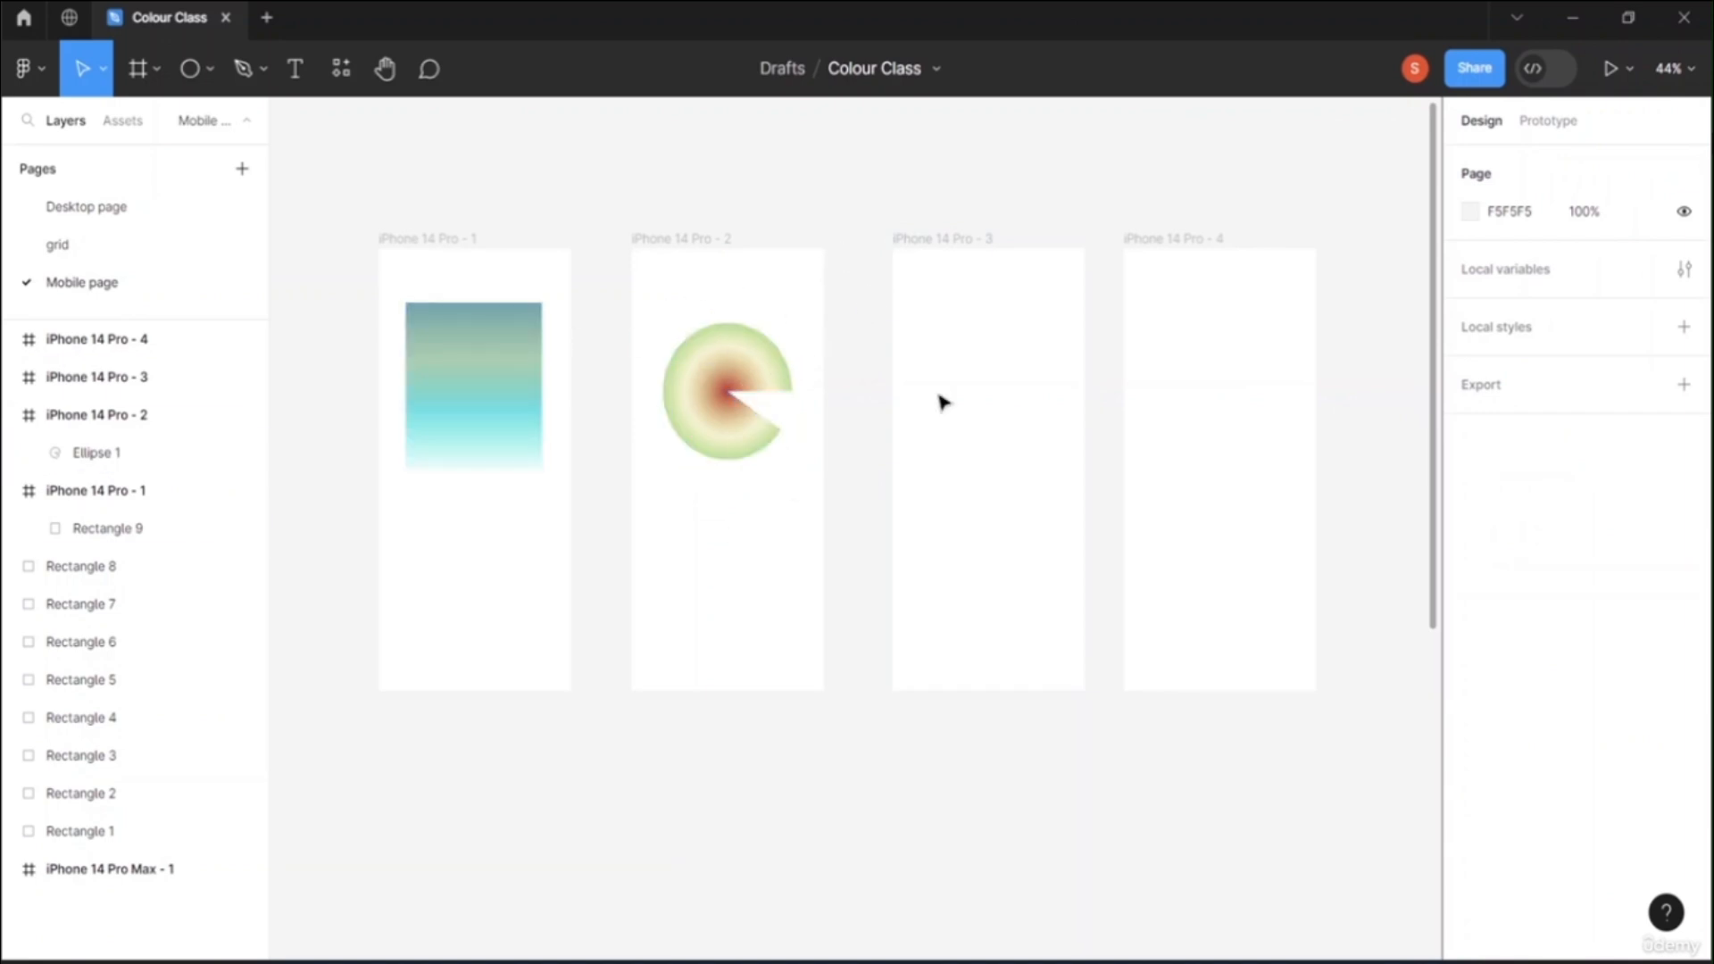
Step: Draw a triangle polygon of about 272 × 317 in the iPhone 14 Pro - 3 frame, centre it horizontally and select it
{"action": "left_click", "coordinate": [1018, 341]}
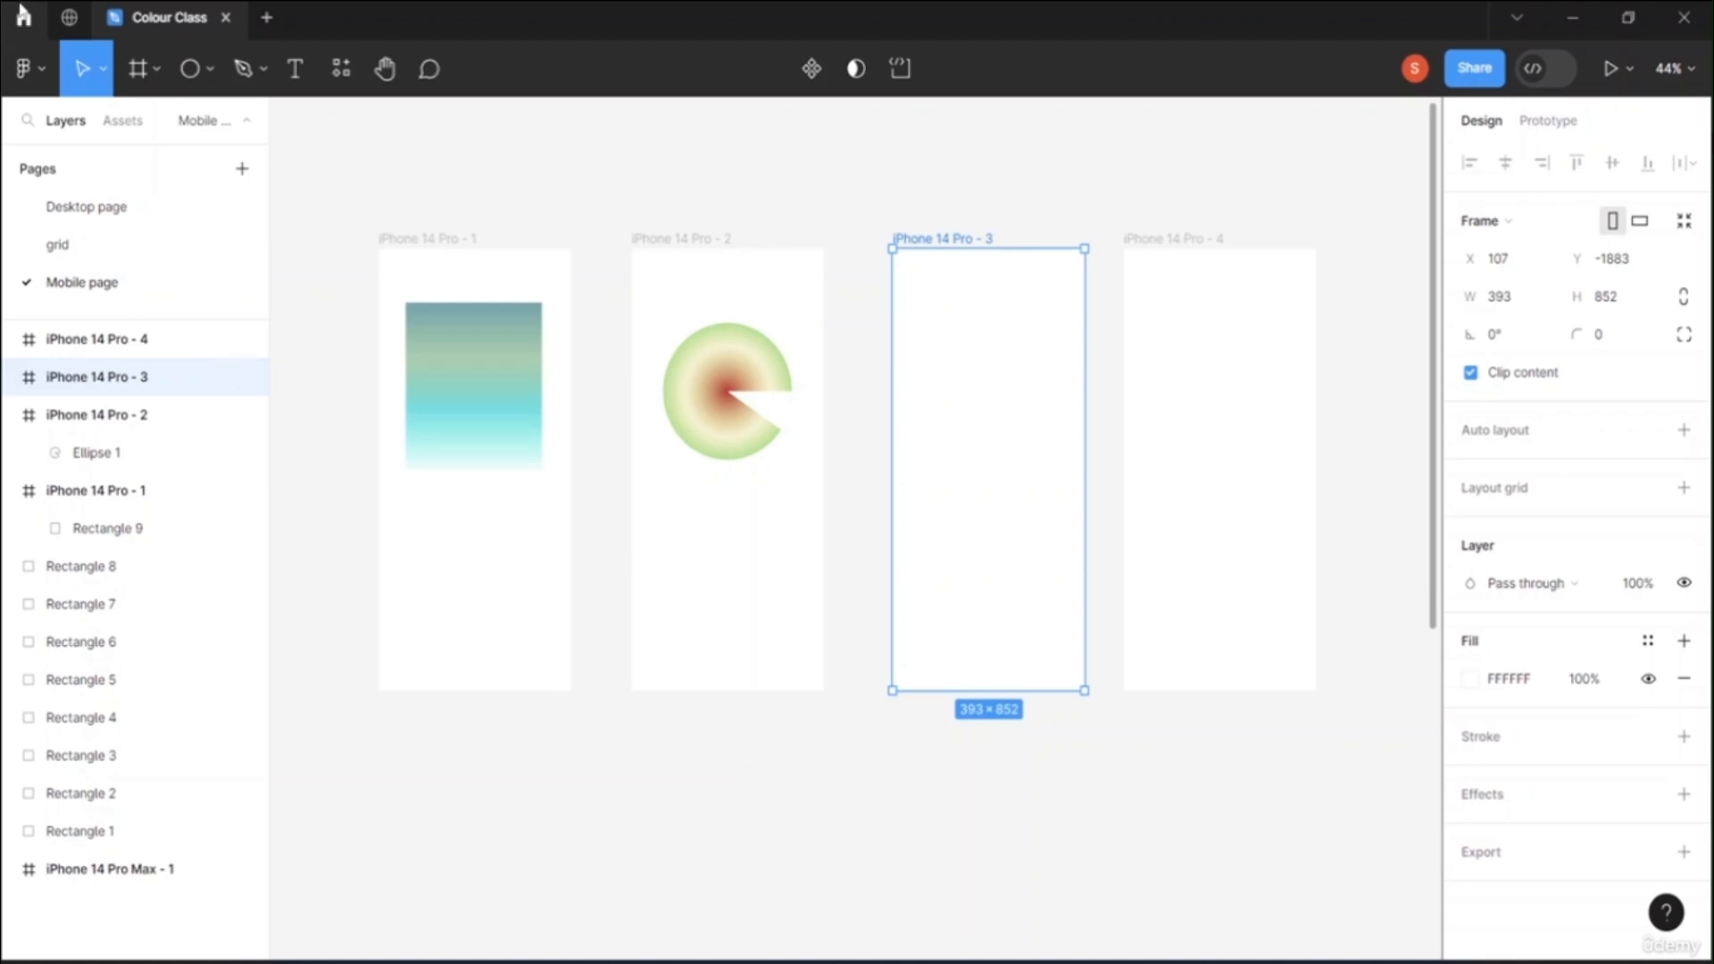
{"action": "left_click", "coordinate": [209, 69]}
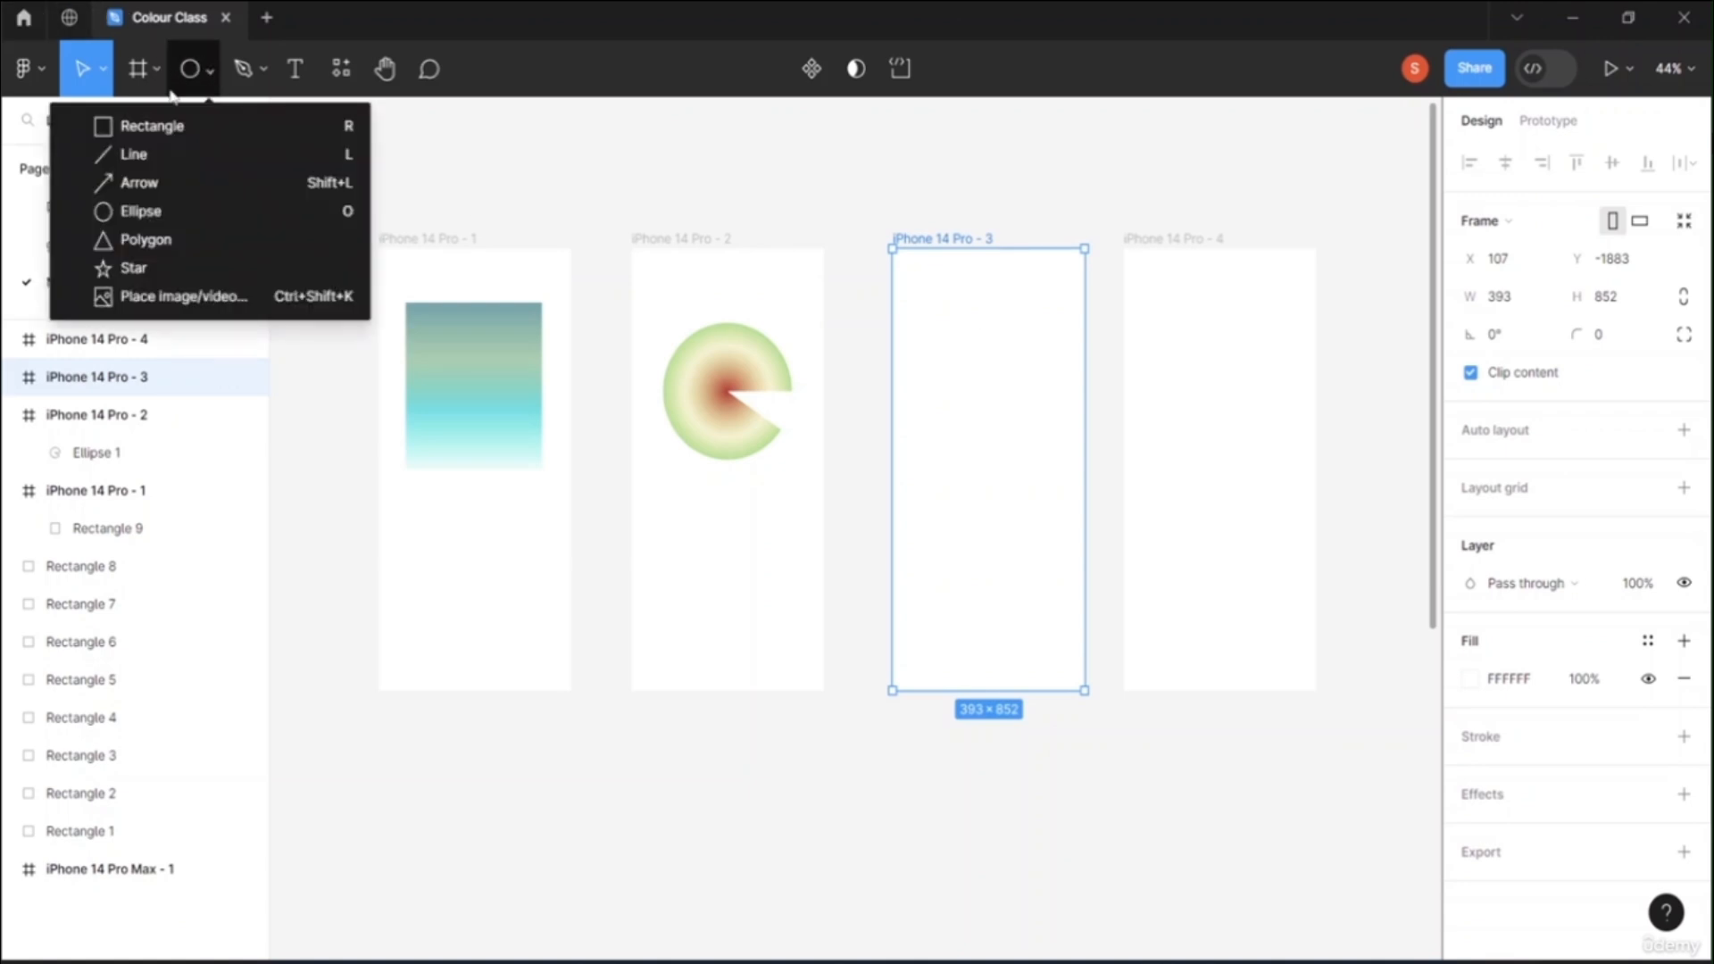
{"action": "left_click", "coordinate": [145, 240]}
{"action": "left_click_drag", "start_coordinate": [936, 326], "coordinate": [1069, 490]}
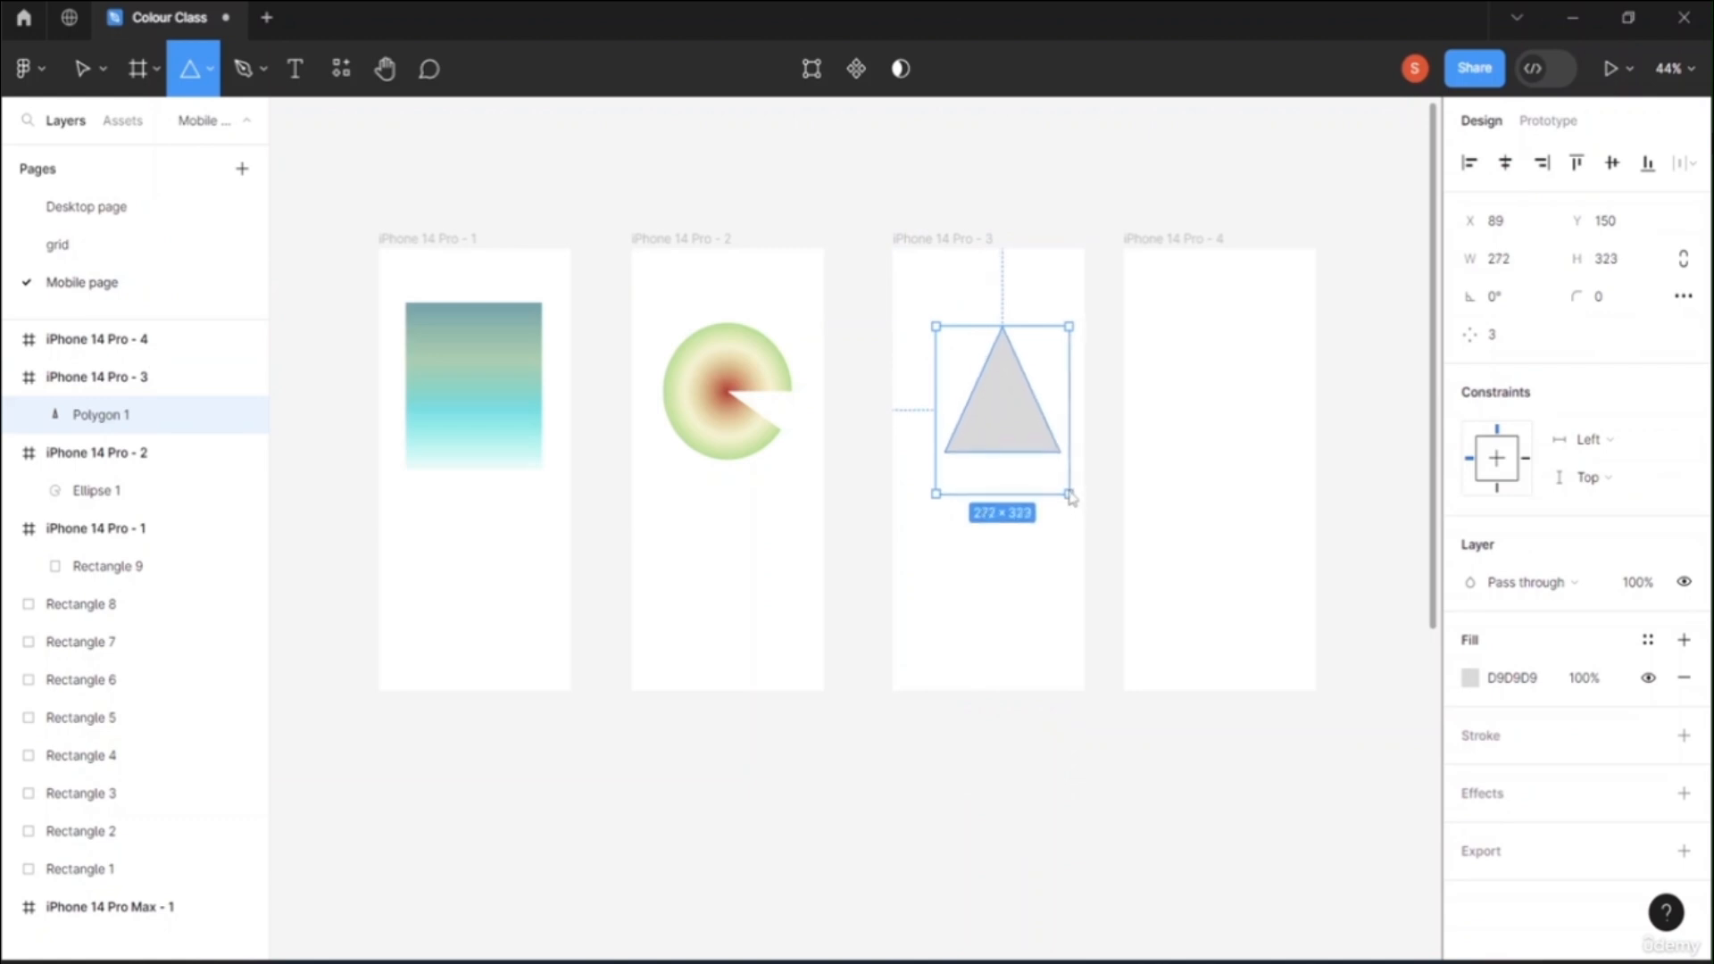
{"action": "left_click", "coordinate": [1059, 126]}
{"action": "left_click", "coordinate": [1031, 413]}
{"action": "left_click_drag", "start_coordinate": [1031, 414], "coordinate": [1018, 414]}
{"action": "left_click", "coordinate": [1009, 145]}
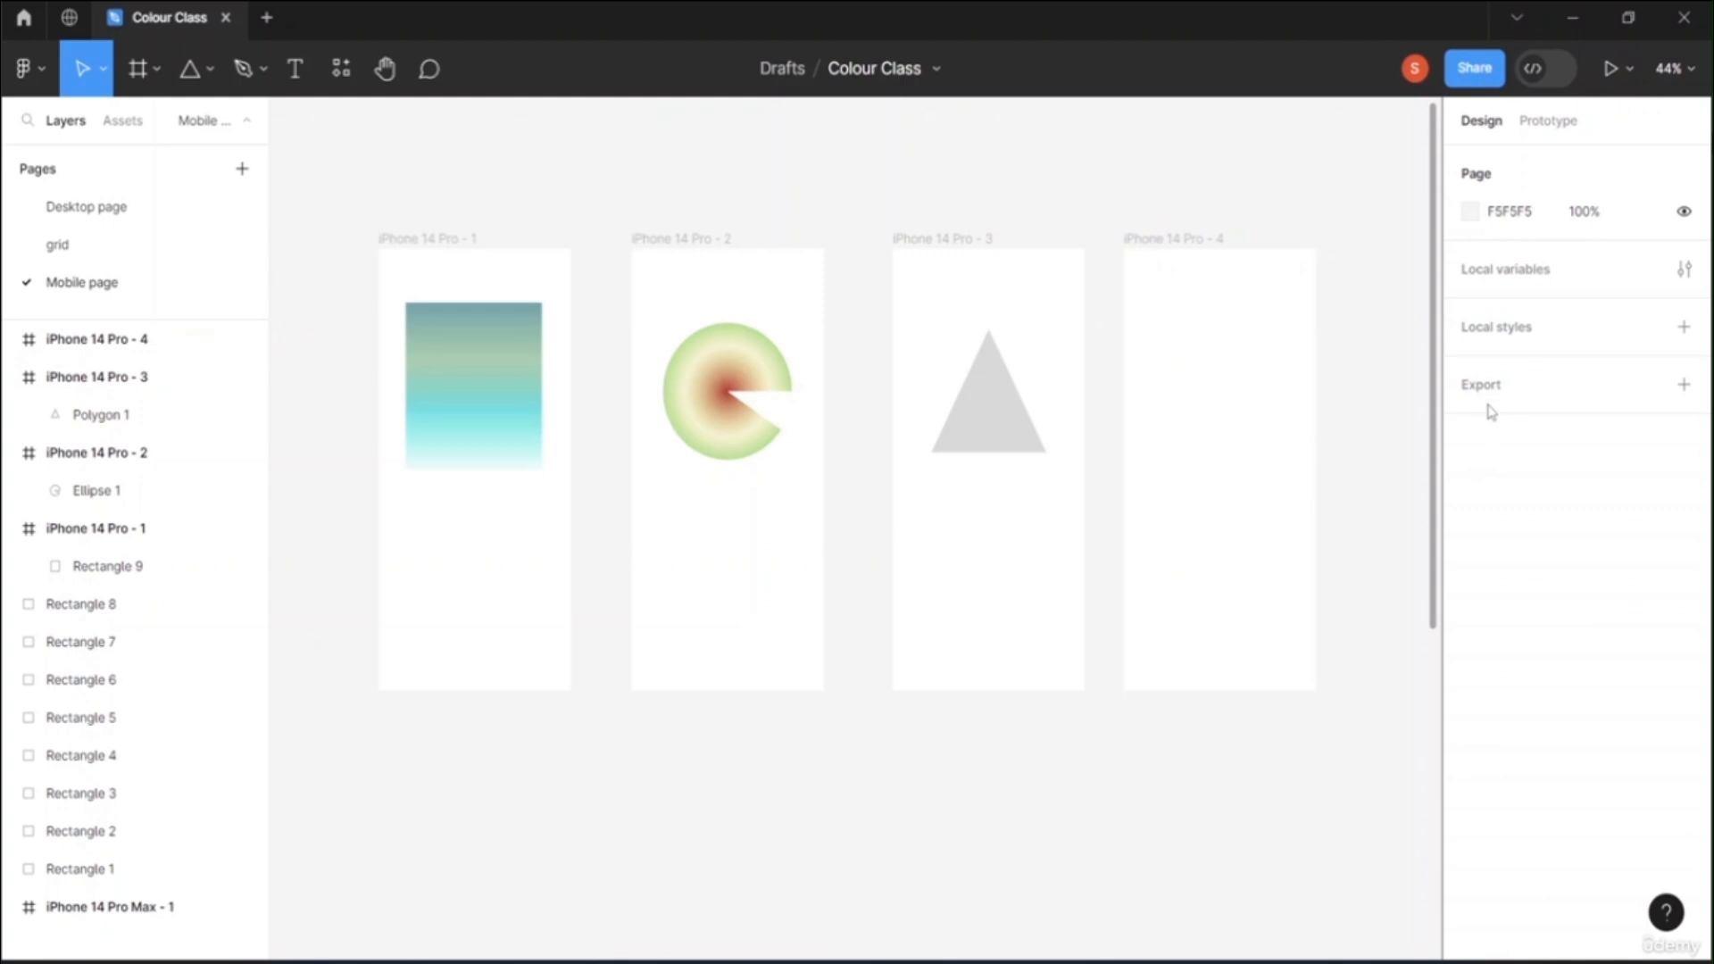
{"action": "left_click", "coordinate": [1003, 440]}
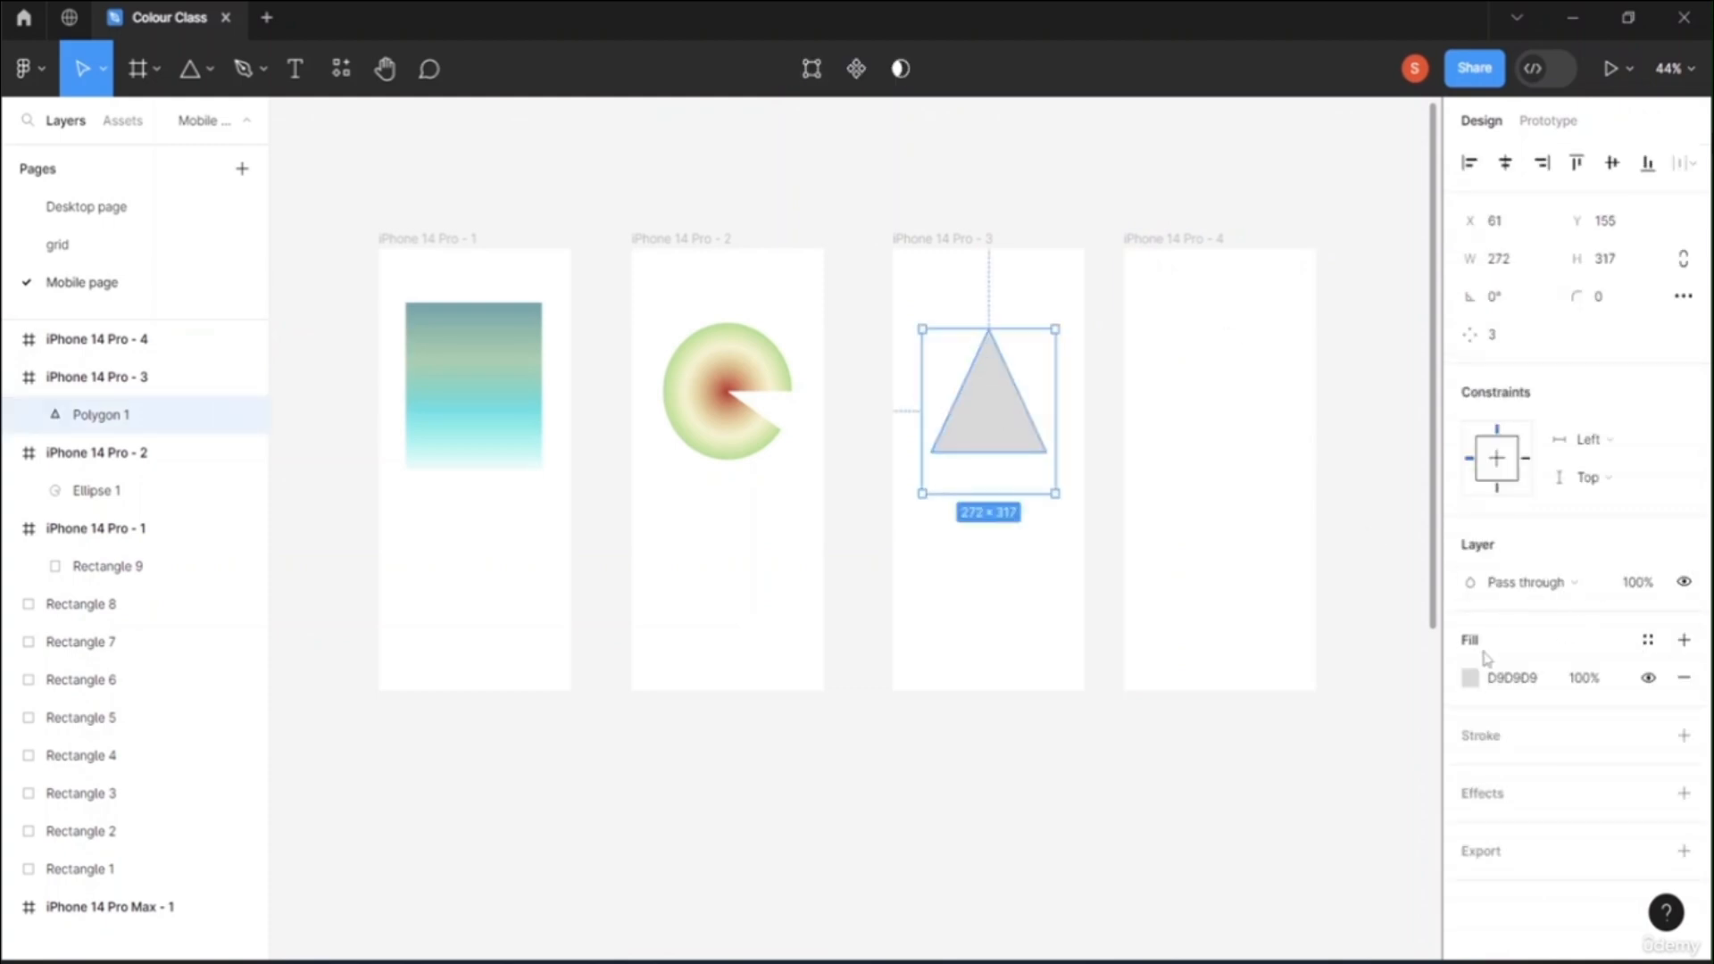
Step: Give the triangle an Angular gradient fill and colour its first stop orange, HSB 22, 71, 87
{"action": "left_click", "coordinate": [1467, 678]}
{"action": "left_click", "coordinate": [1232, 325]}
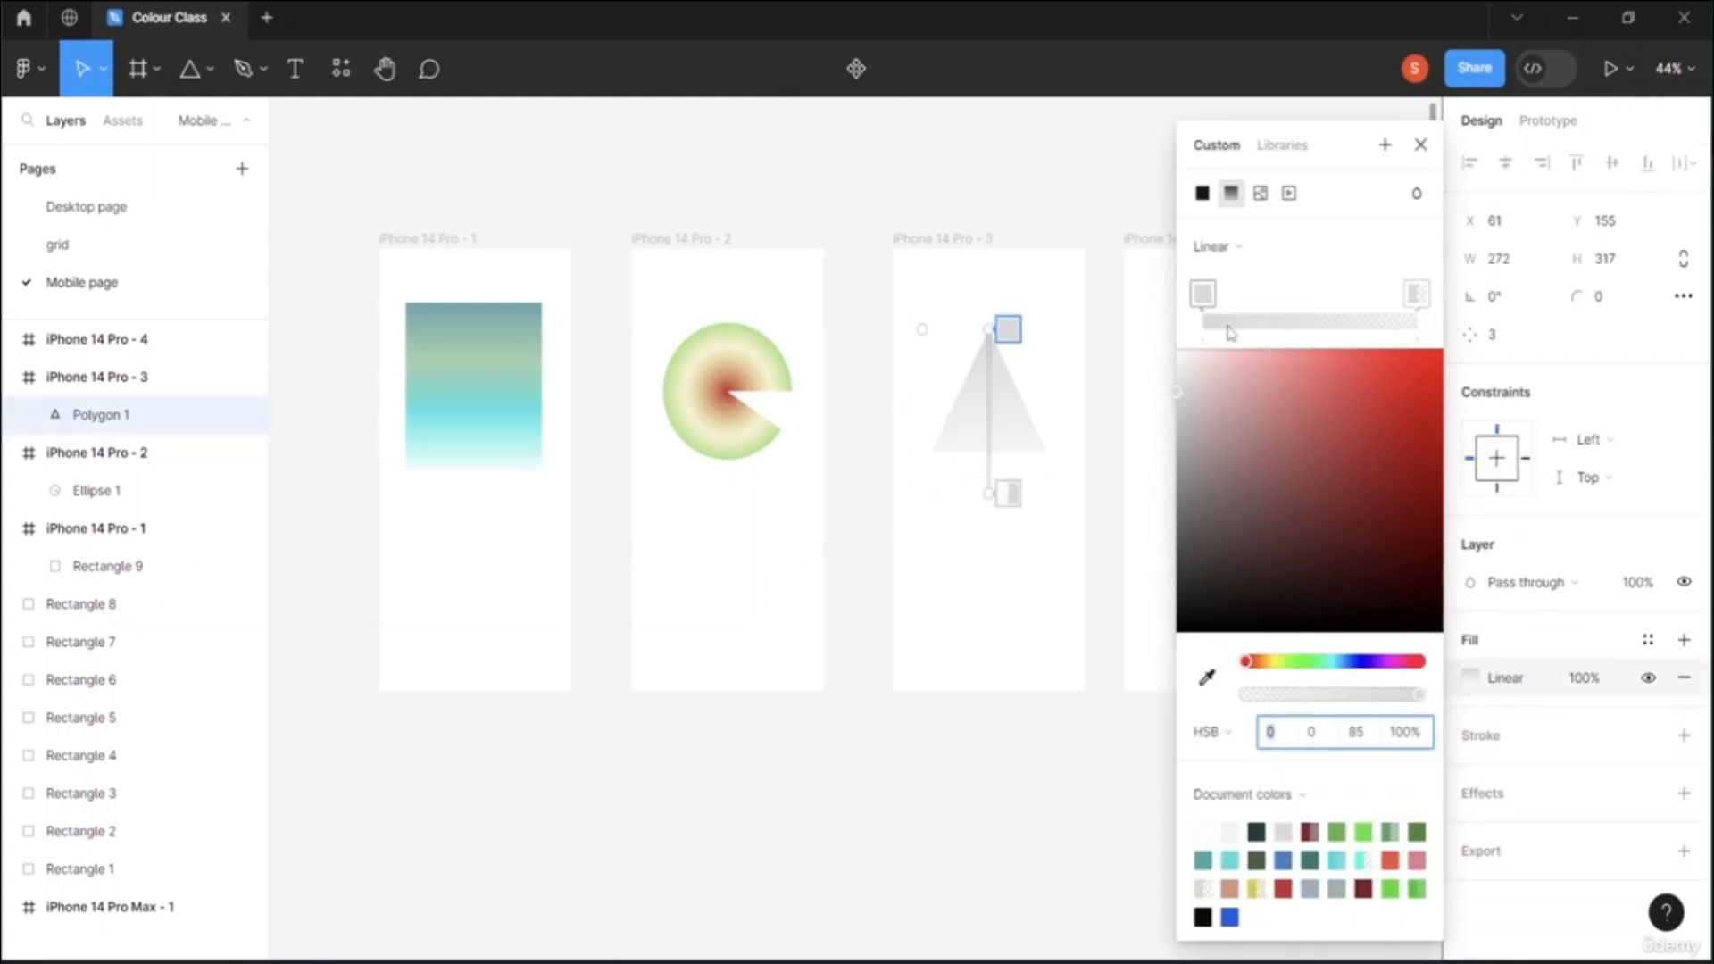
{"action": "left_click", "coordinate": [1239, 247]}
{"action": "left_click", "coordinate": [1244, 303]}
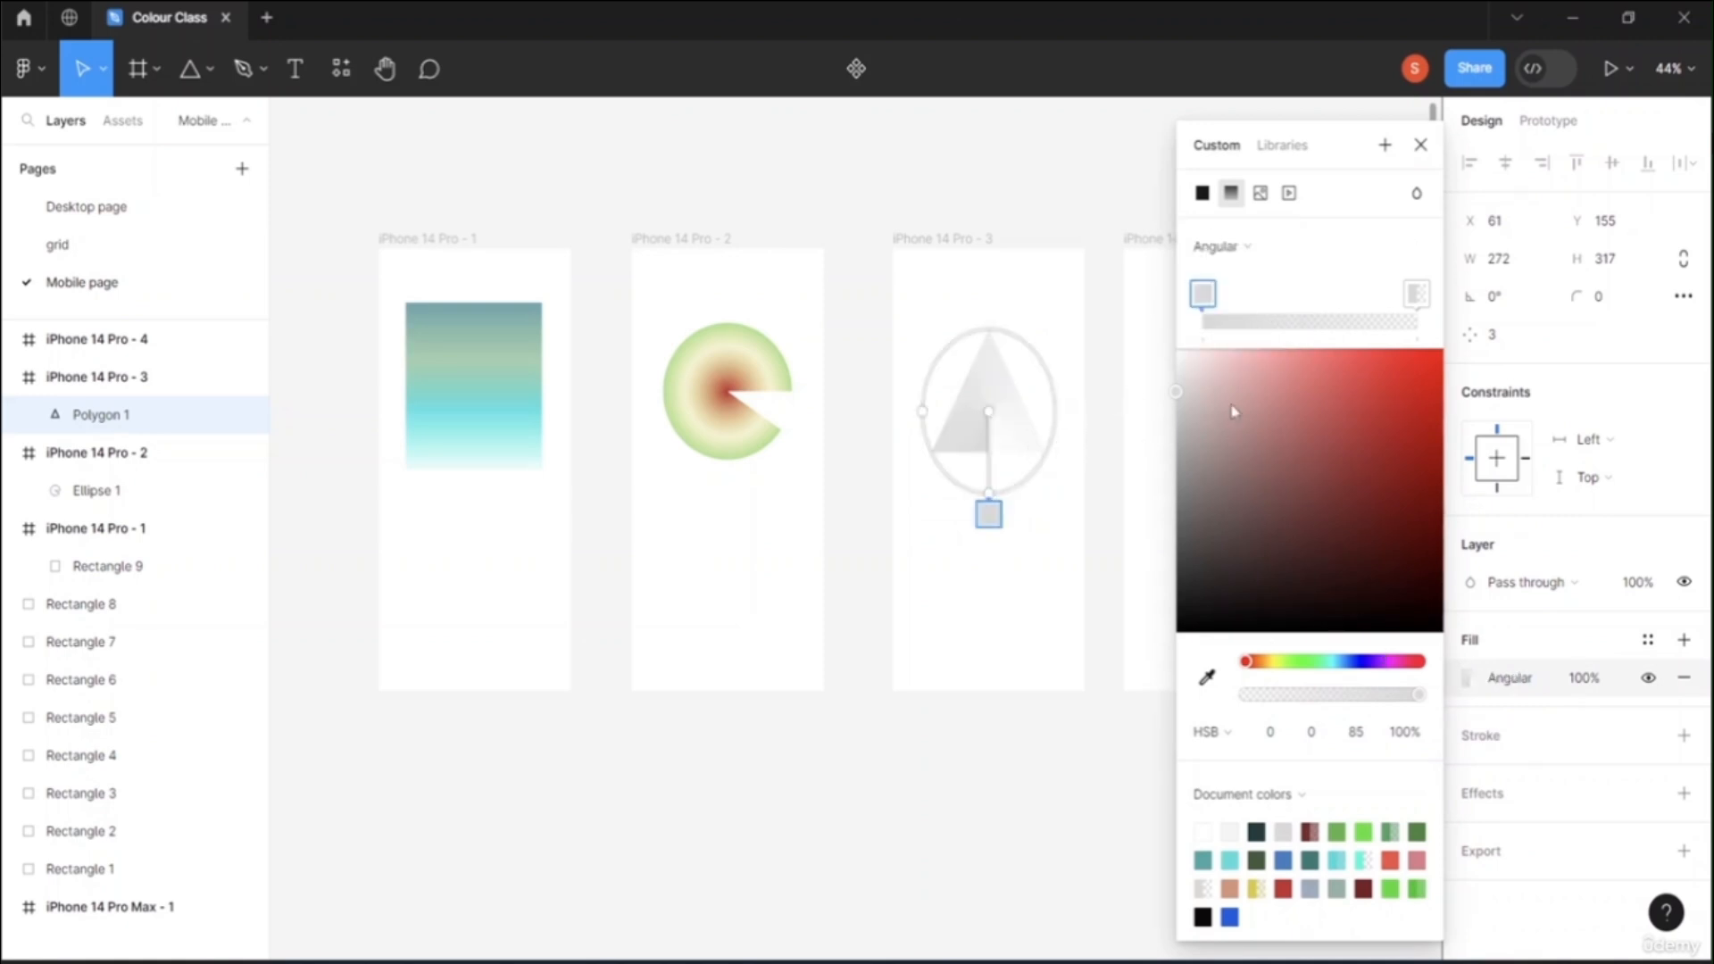
{"action": "left_click", "coordinate": [1259, 661]}
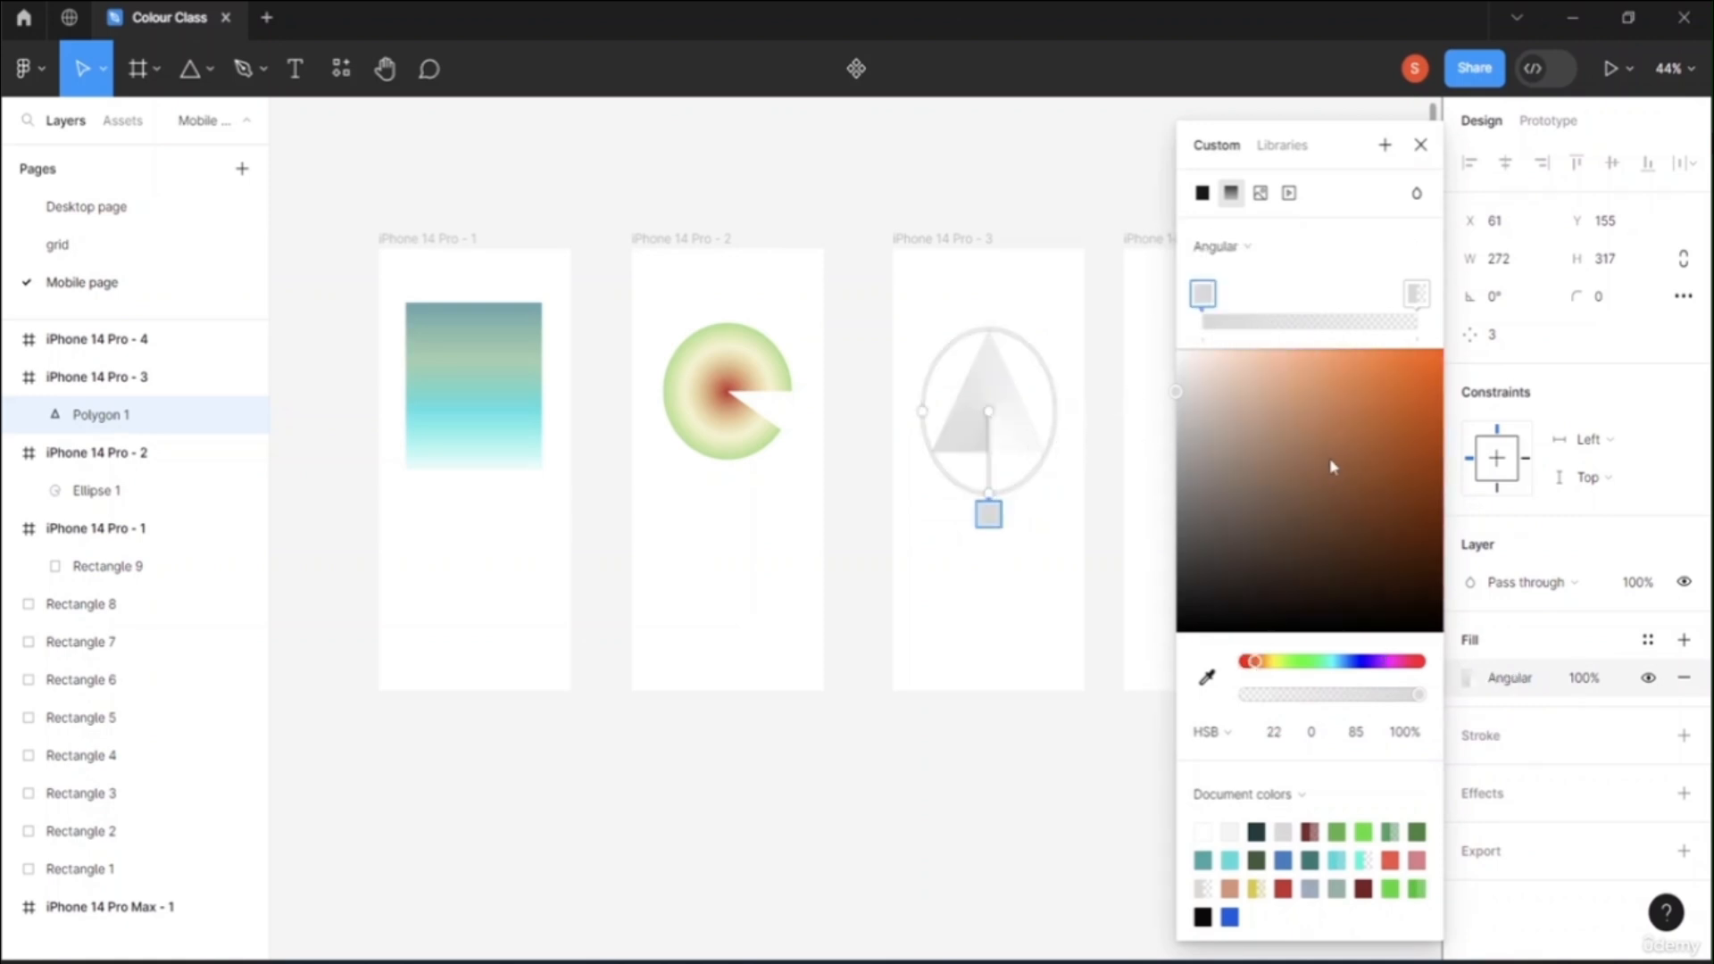
{"action": "left_click_drag", "start_coordinate": [1332, 467], "coordinate": [1363, 397]}
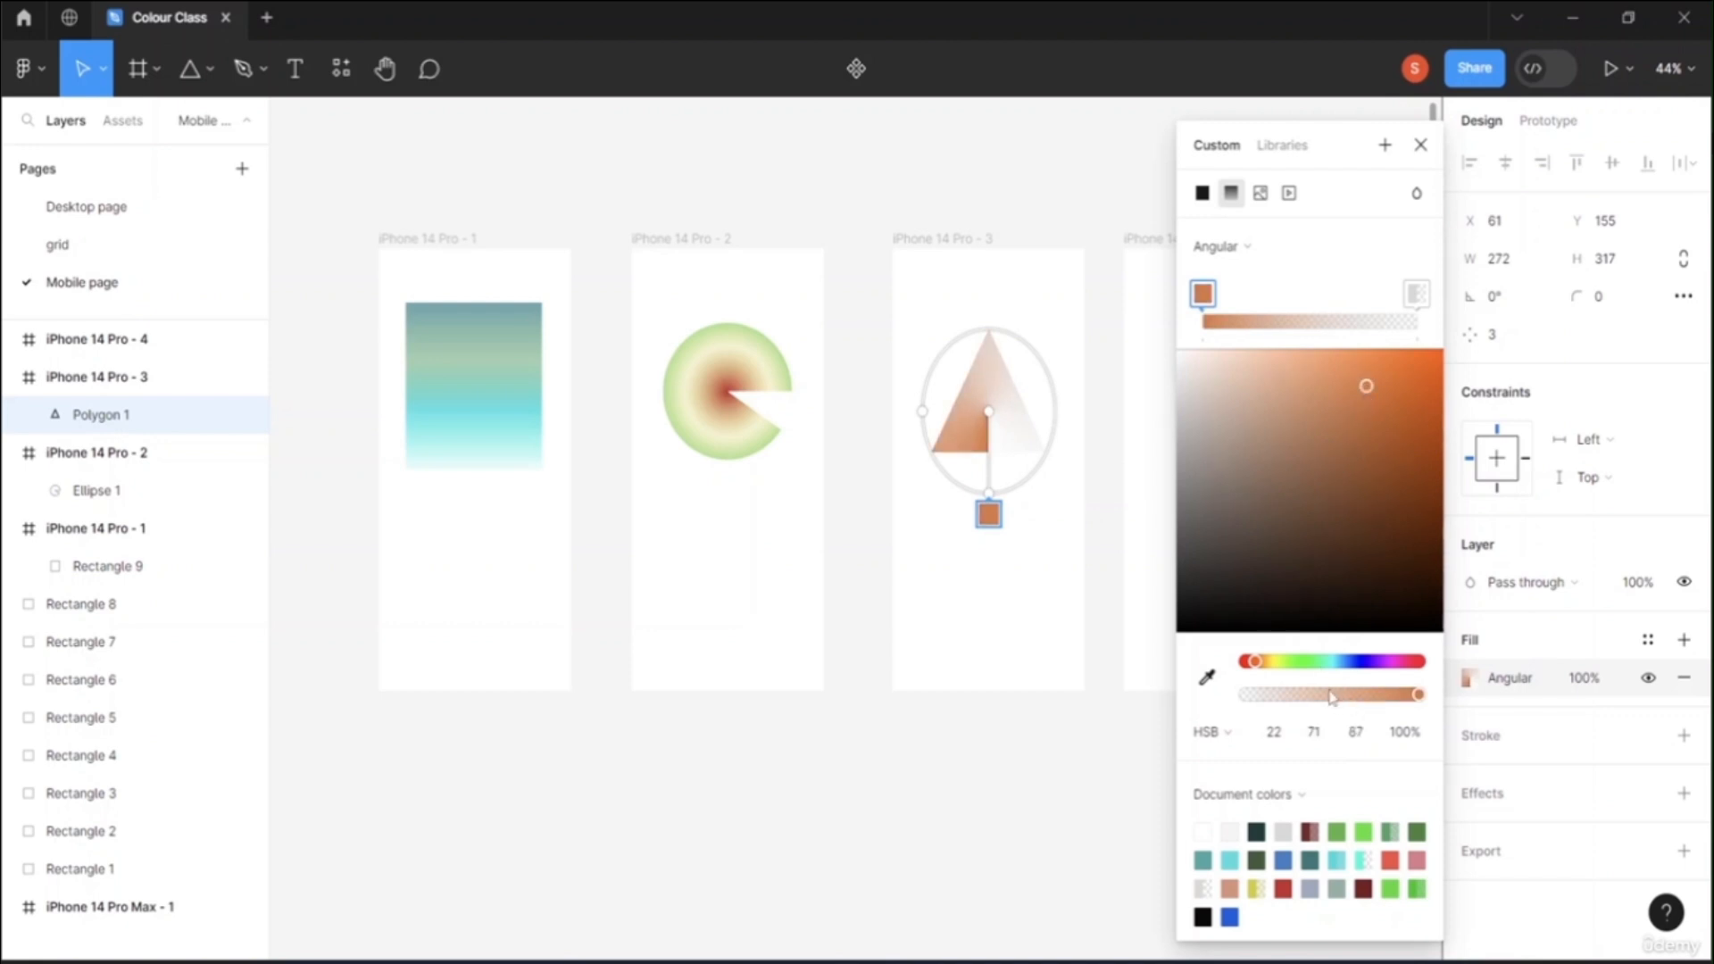
Step: Colour the angular gradient's transparent end stop teal, HSB 173, 71, 77
{"action": "left_click", "coordinate": [1413, 297]}
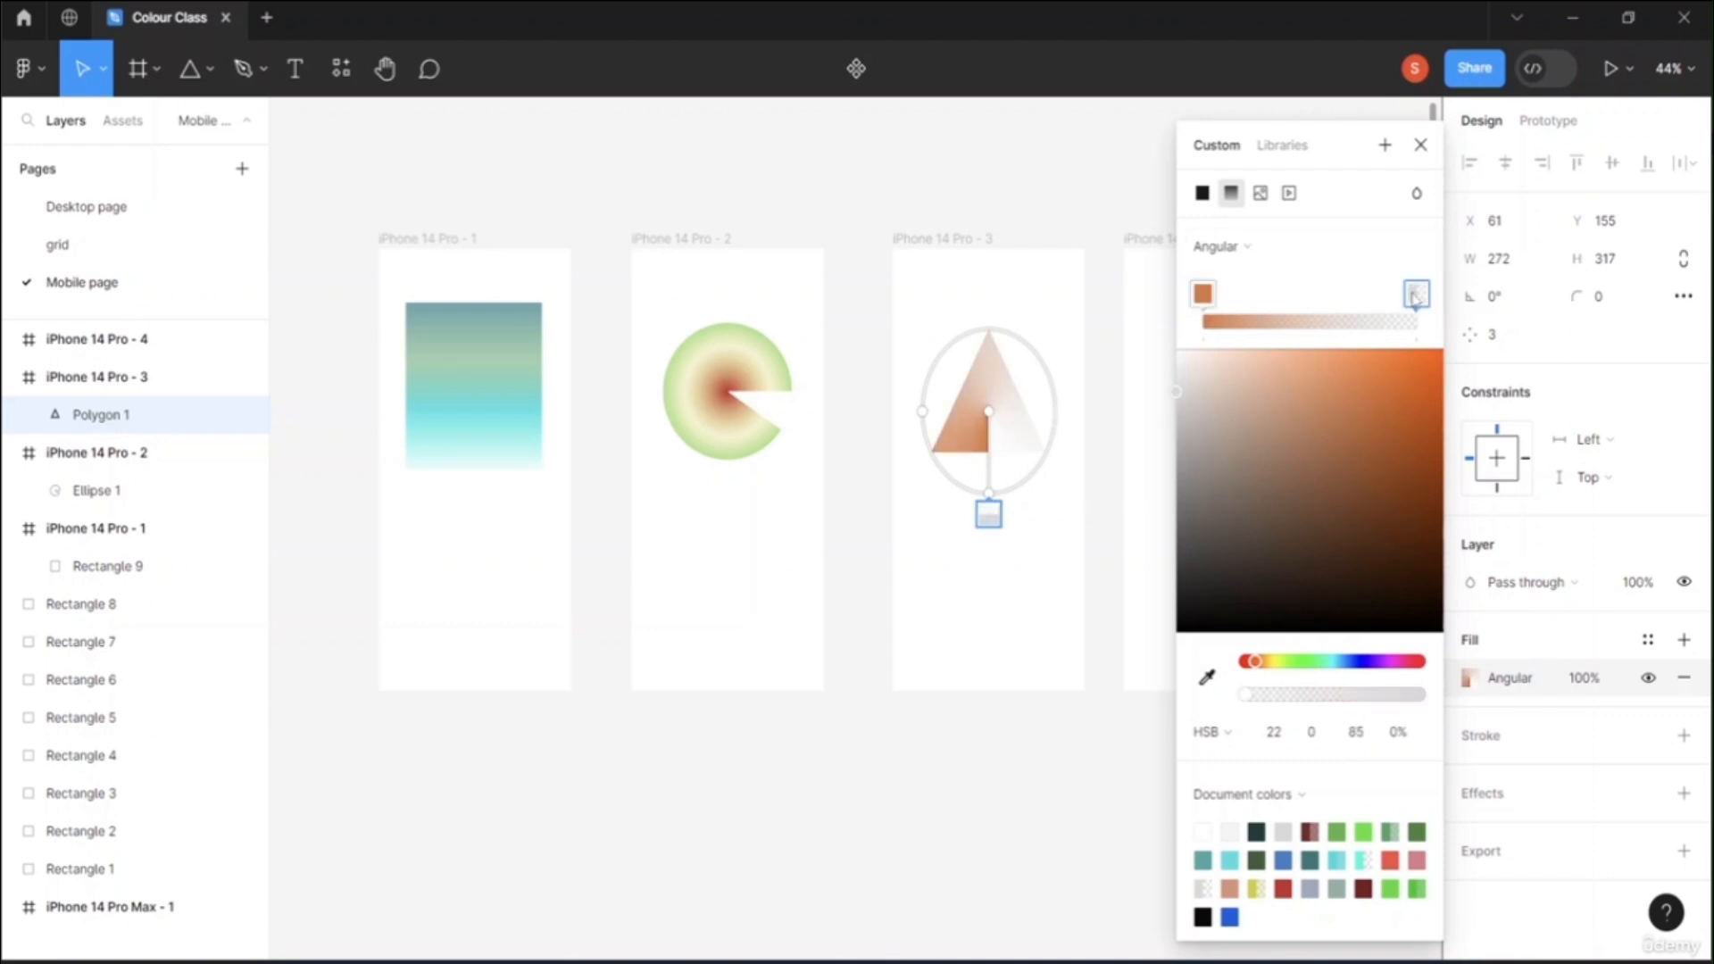
{"action": "left_click_drag", "start_coordinate": [1251, 661], "coordinate": [1332, 663]}
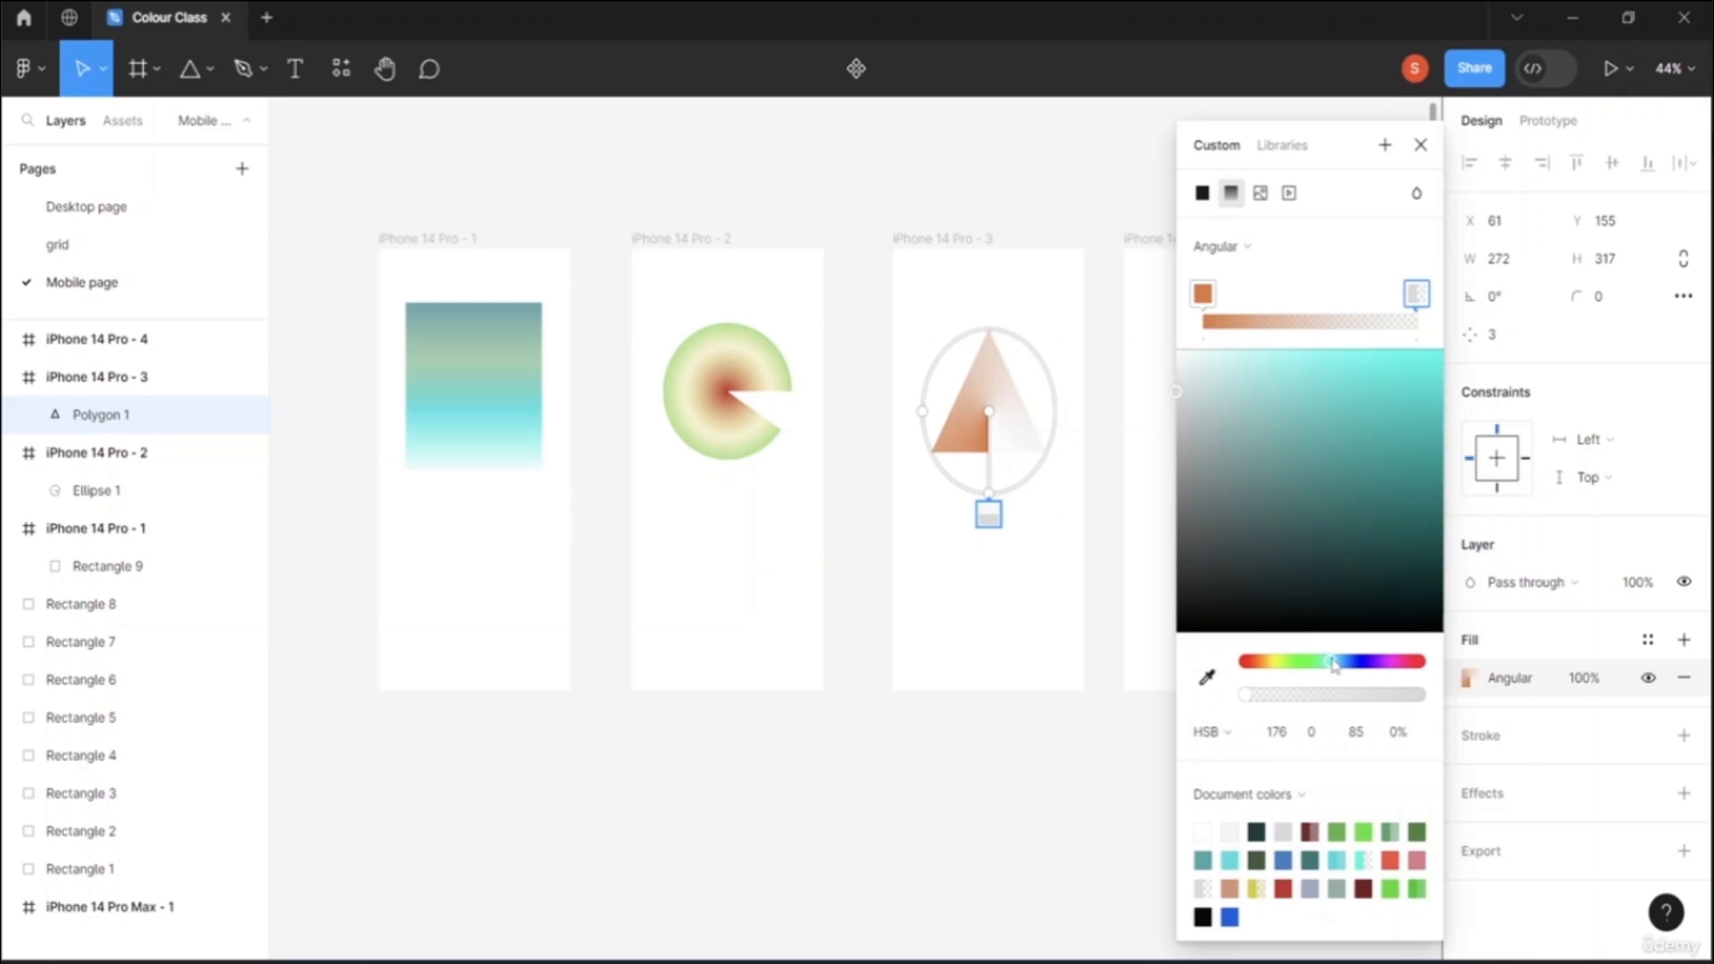
{"action": "left_click", "coordinate": [1366, 416]}
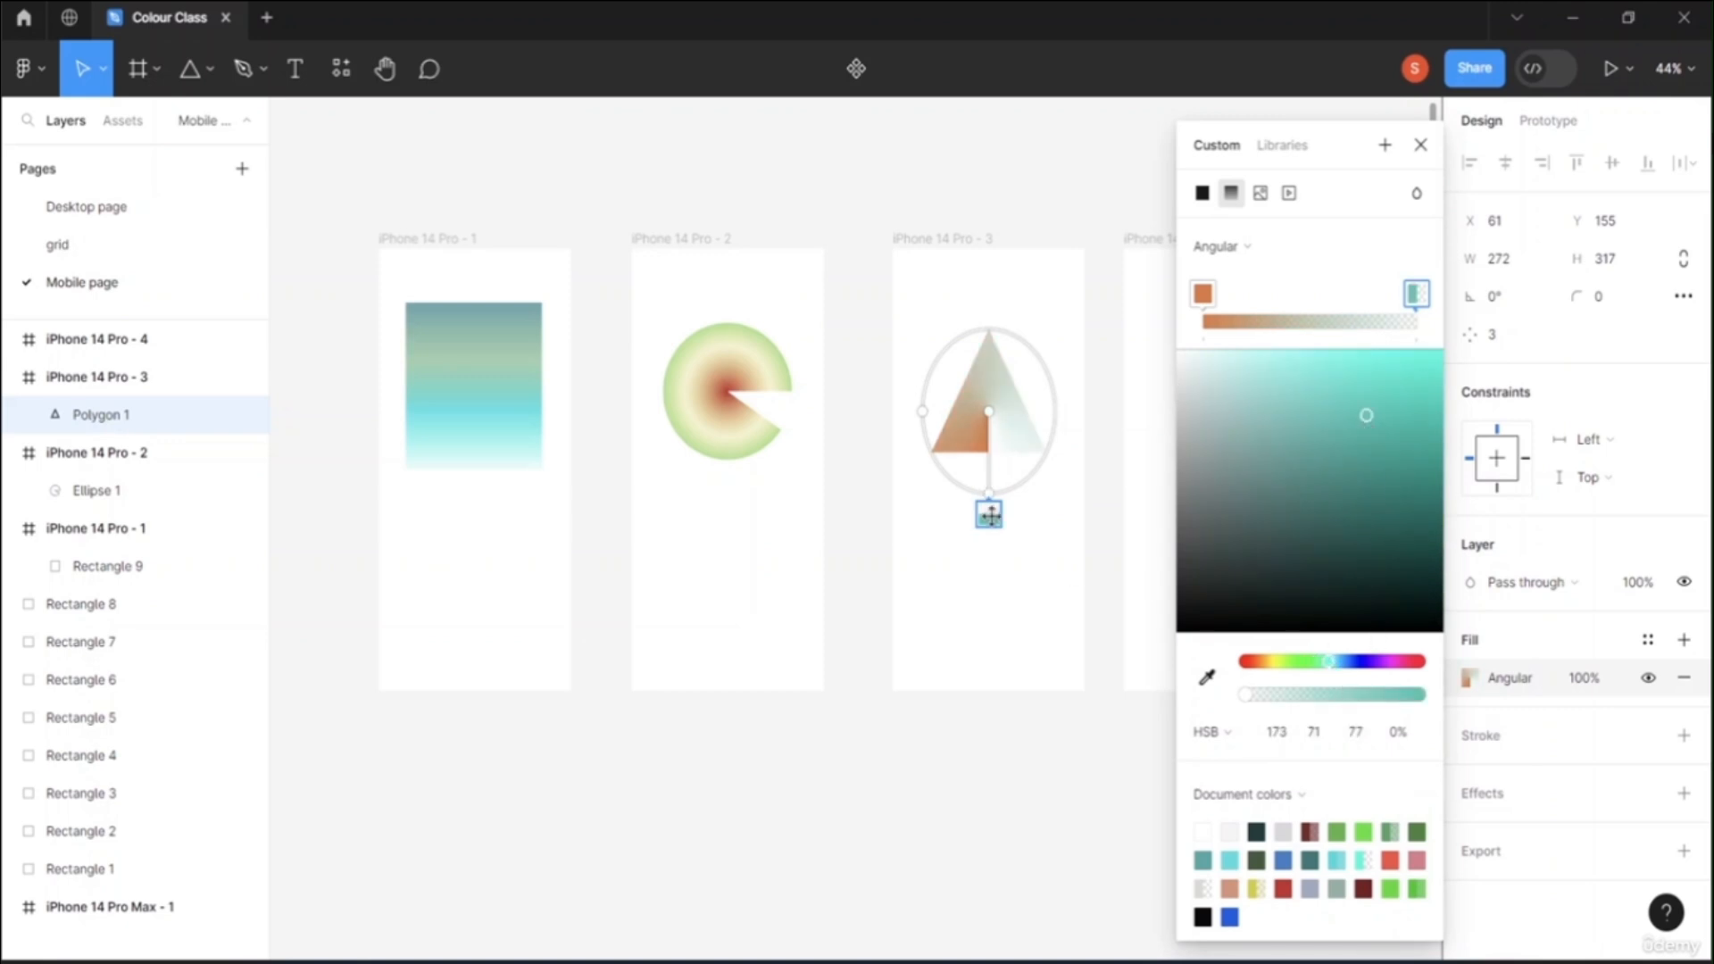
Step: Widen the triangle's gradient ring slightly and move the orange stop to about 91% and the teal stop to about 15%
{"action": "left_click_drag", "start_coordinate": [989, 515], "coordinate": [1053, 482]}
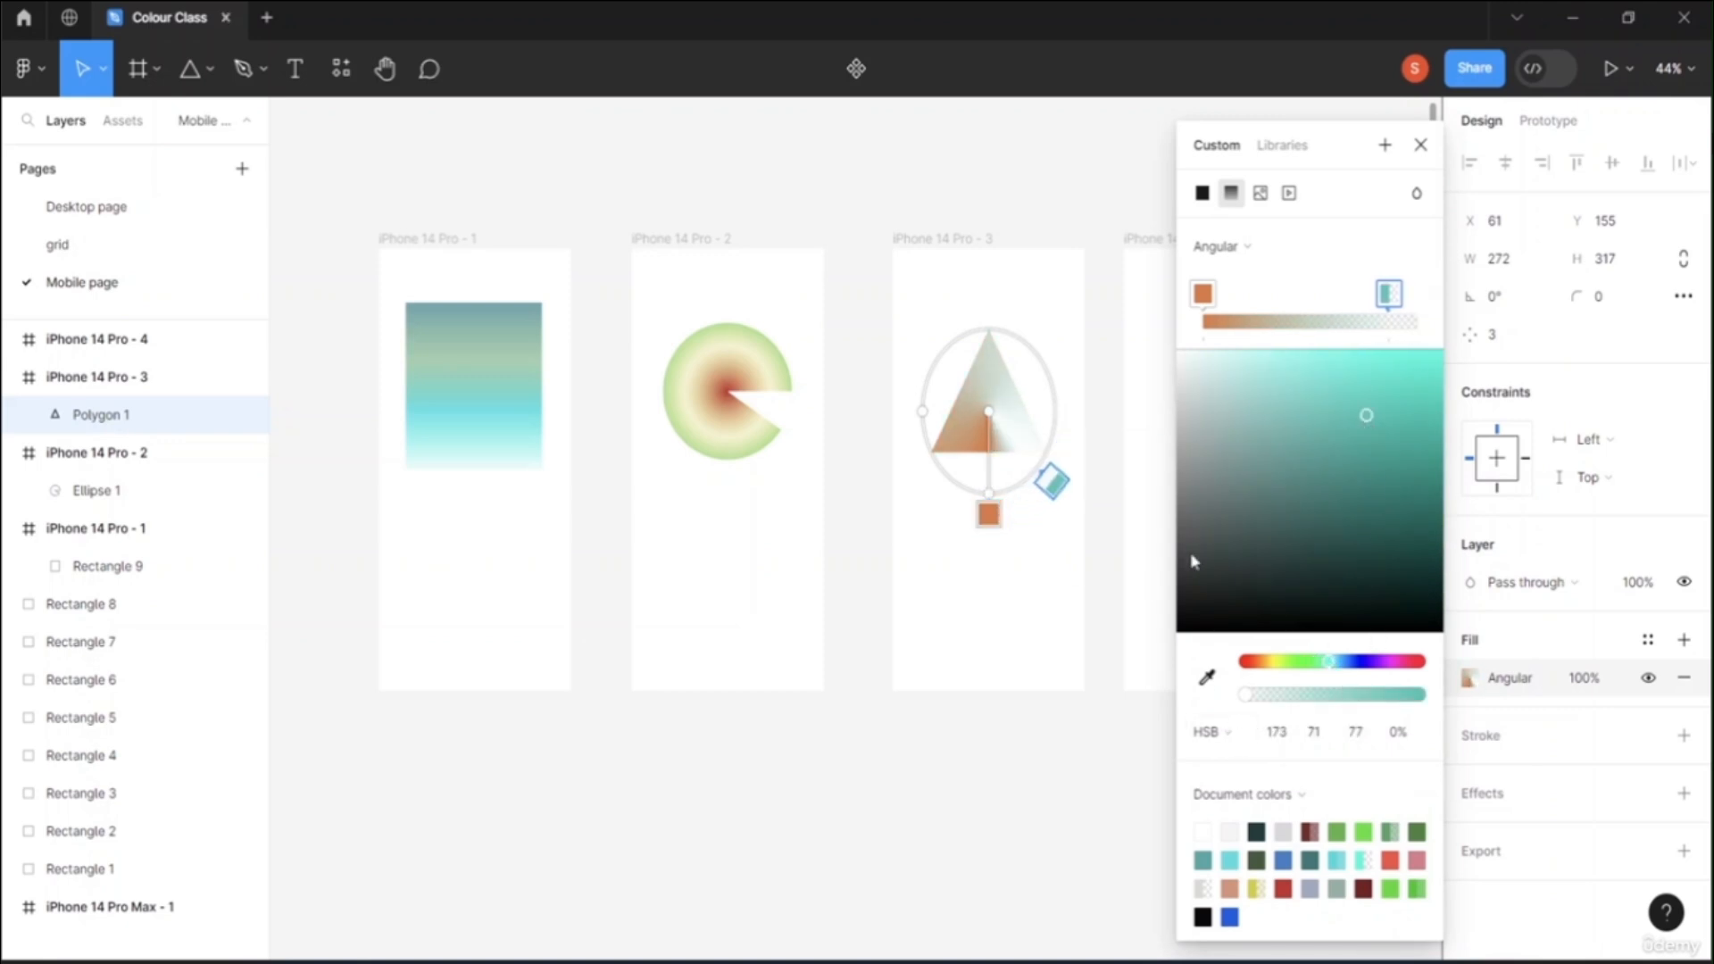
{"action": "left_click_drag", "start_coordinate": [922, 411], "coordinate": [902, 415]}
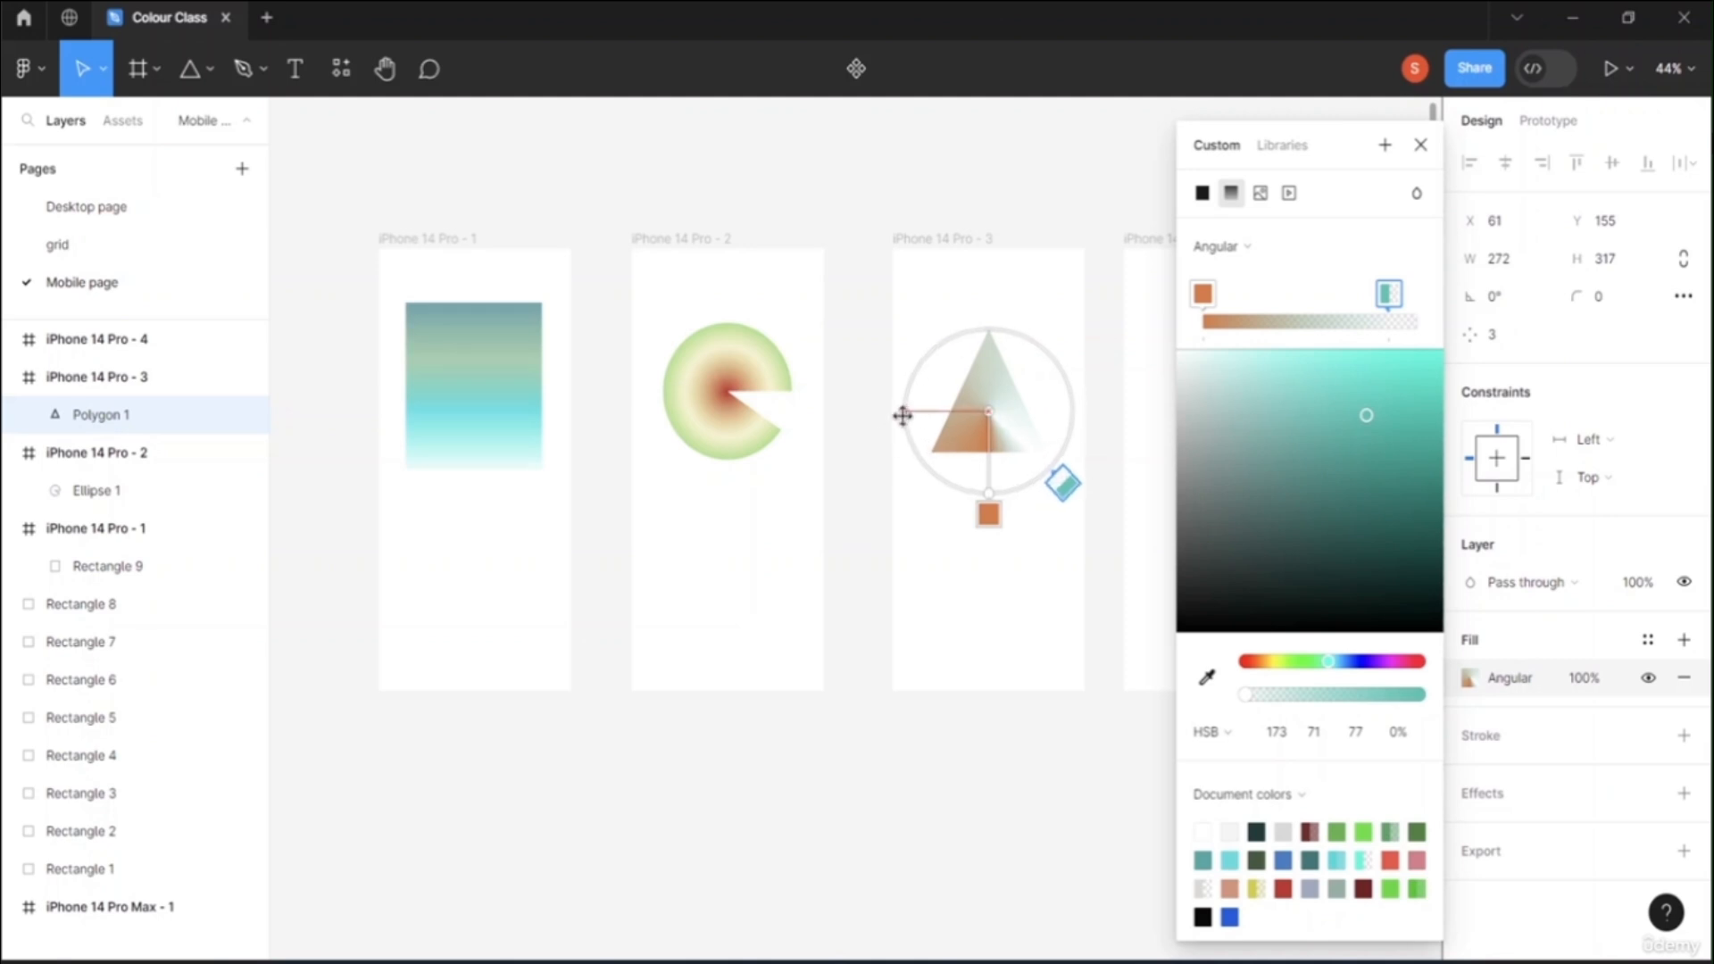
{"action": "left_click_drag", "start_coordinate": [989, 515], "coordinate": [1046, 498]}
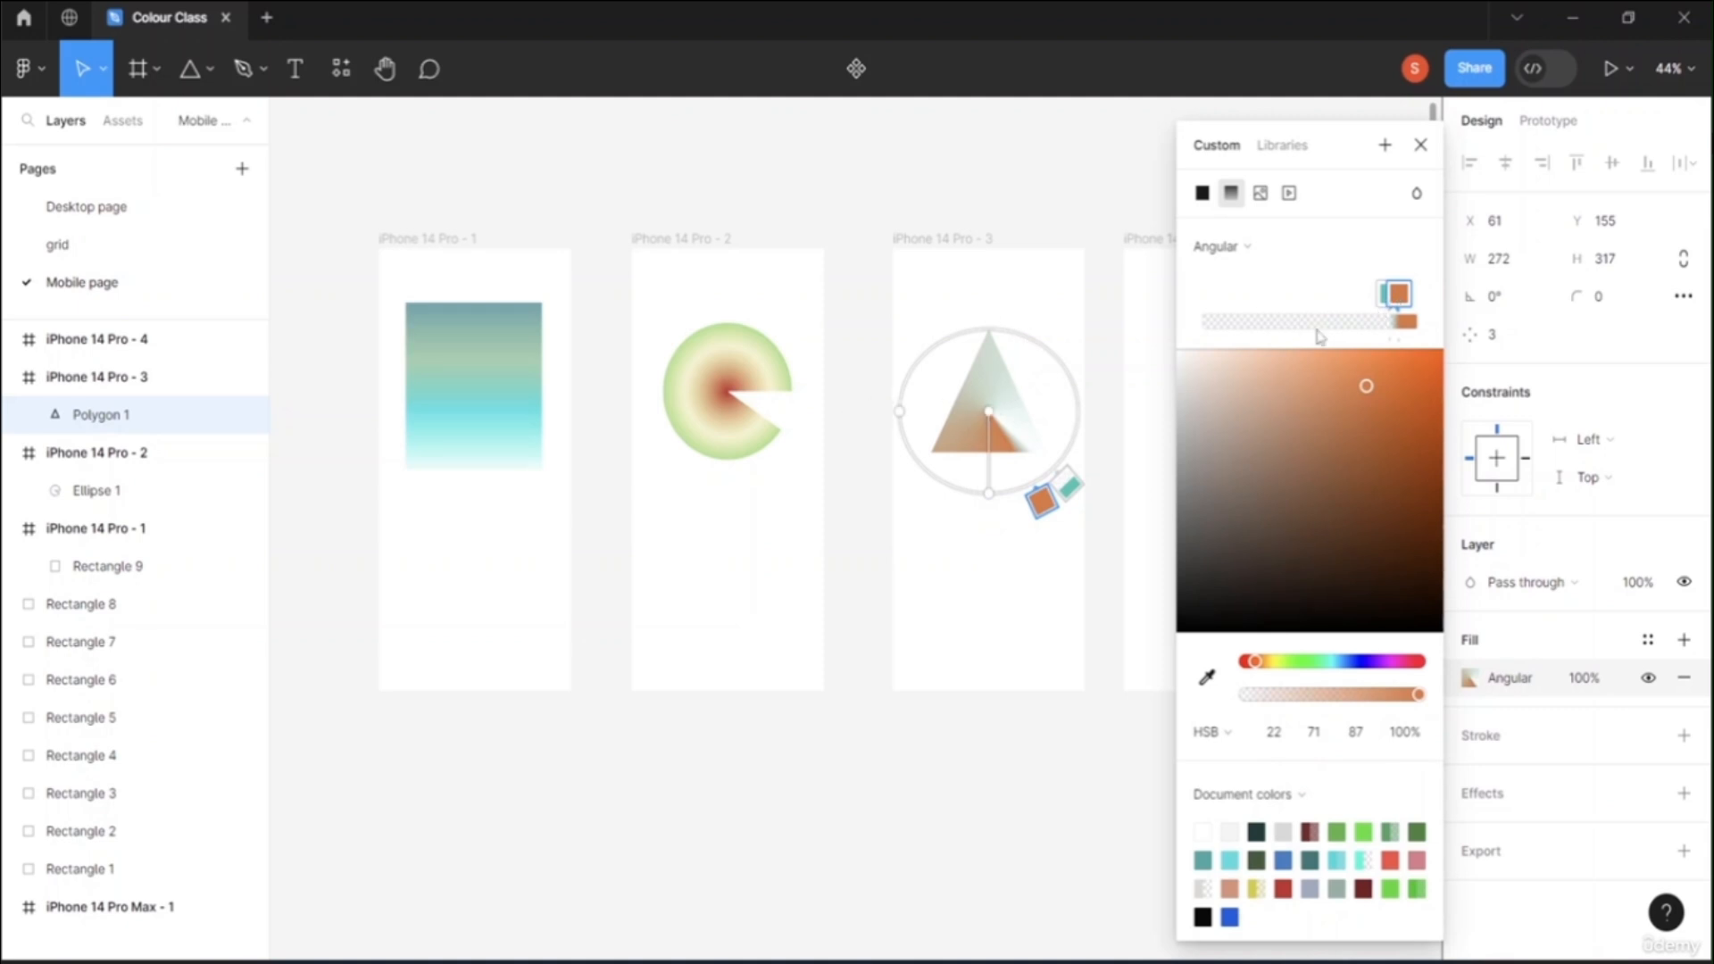
{"action": "left_click", "coordinate": [1234, 330]}
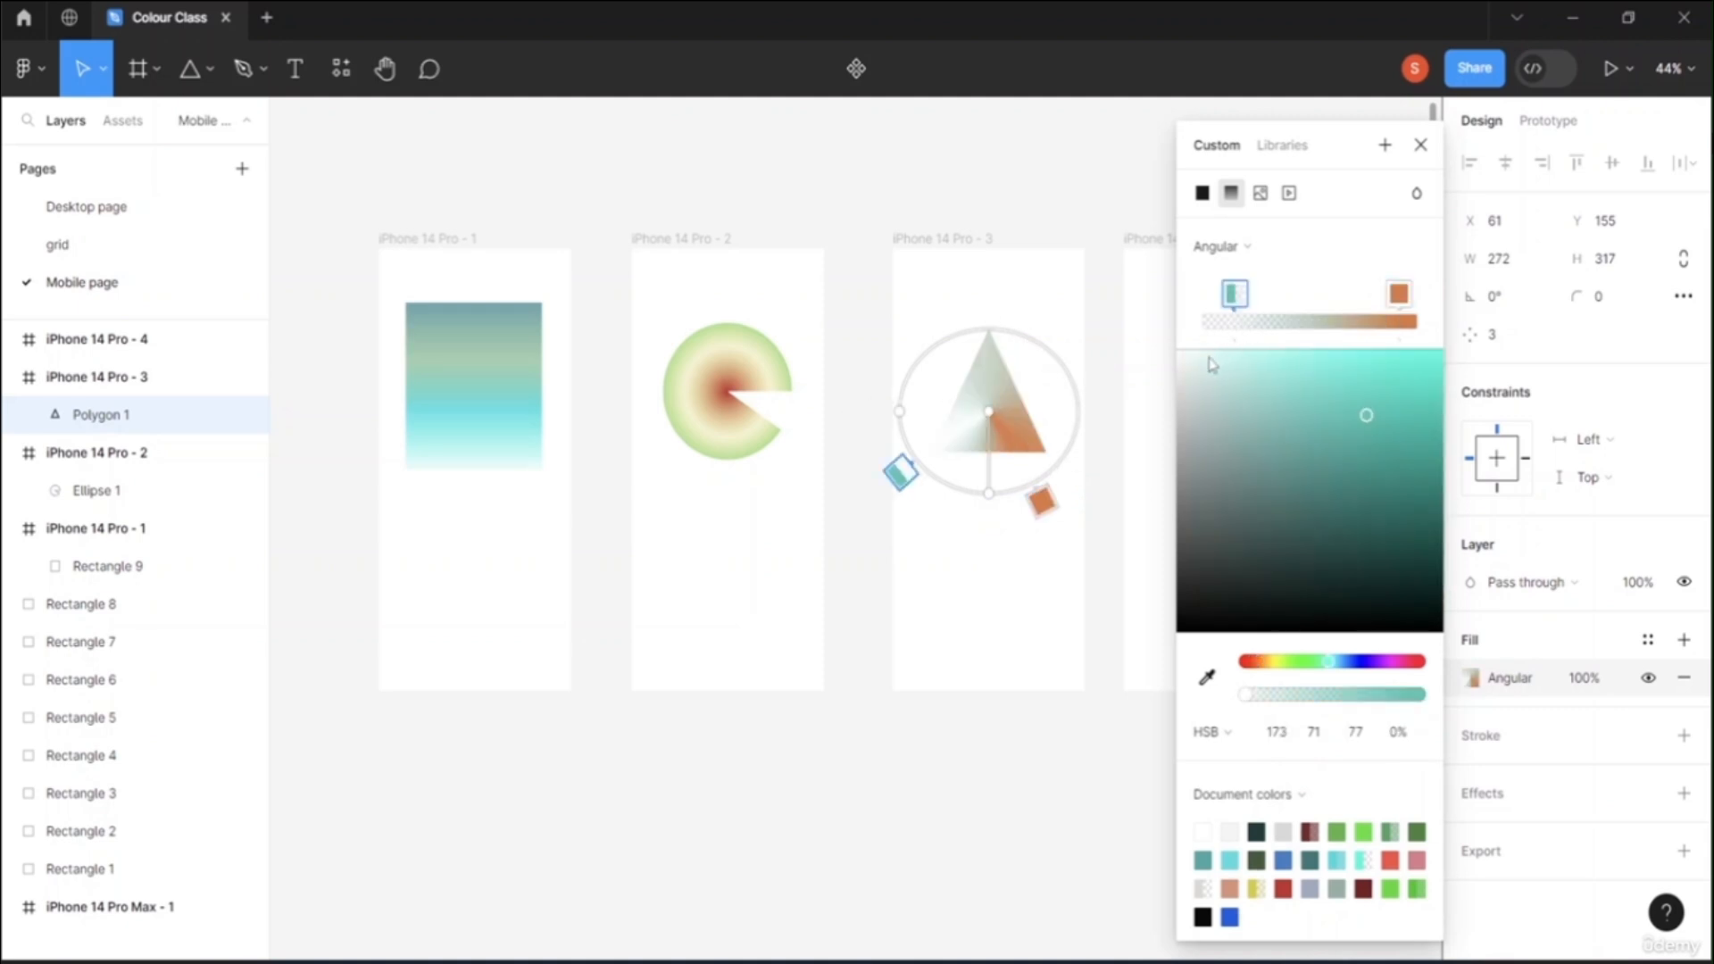
Step: Recolour the teal stop with colours sampled from the iPhone 14 Pro - 1 rectangle, finishing with the muted teal at its top edge
{"action": "left_click_drag", "start_coordinate": [1246, 695], "coordinate": [1285, 694]}
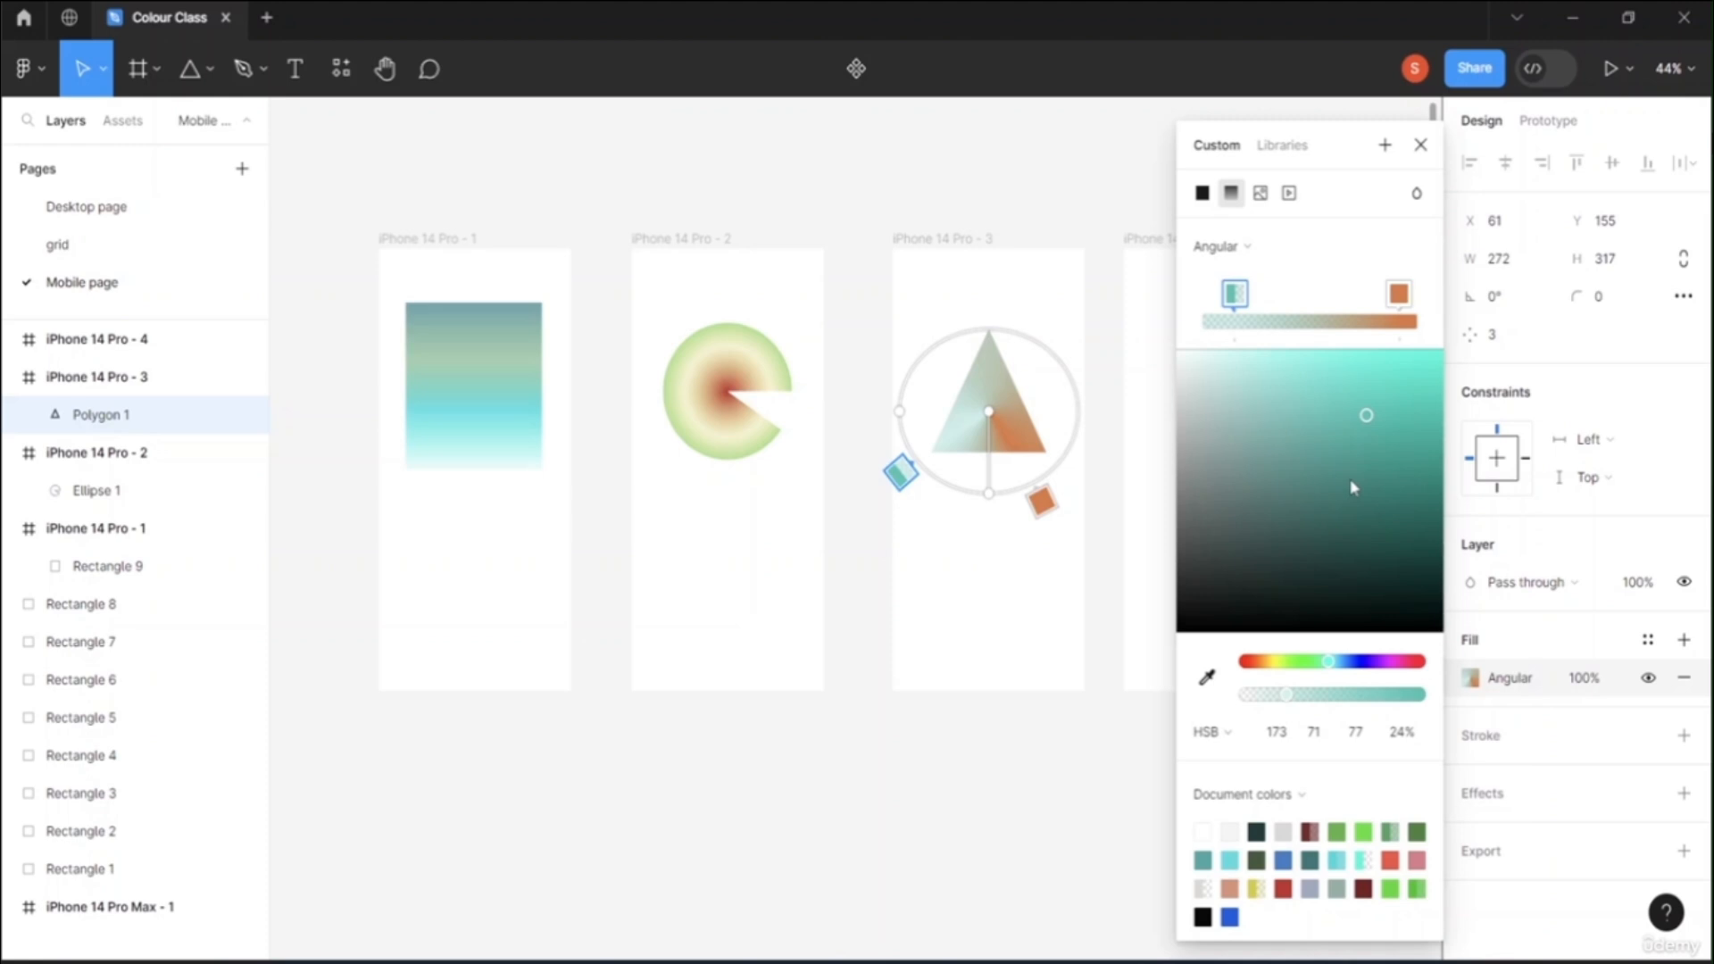
{"action": "left_click", "coordinate": [1205, 674]}
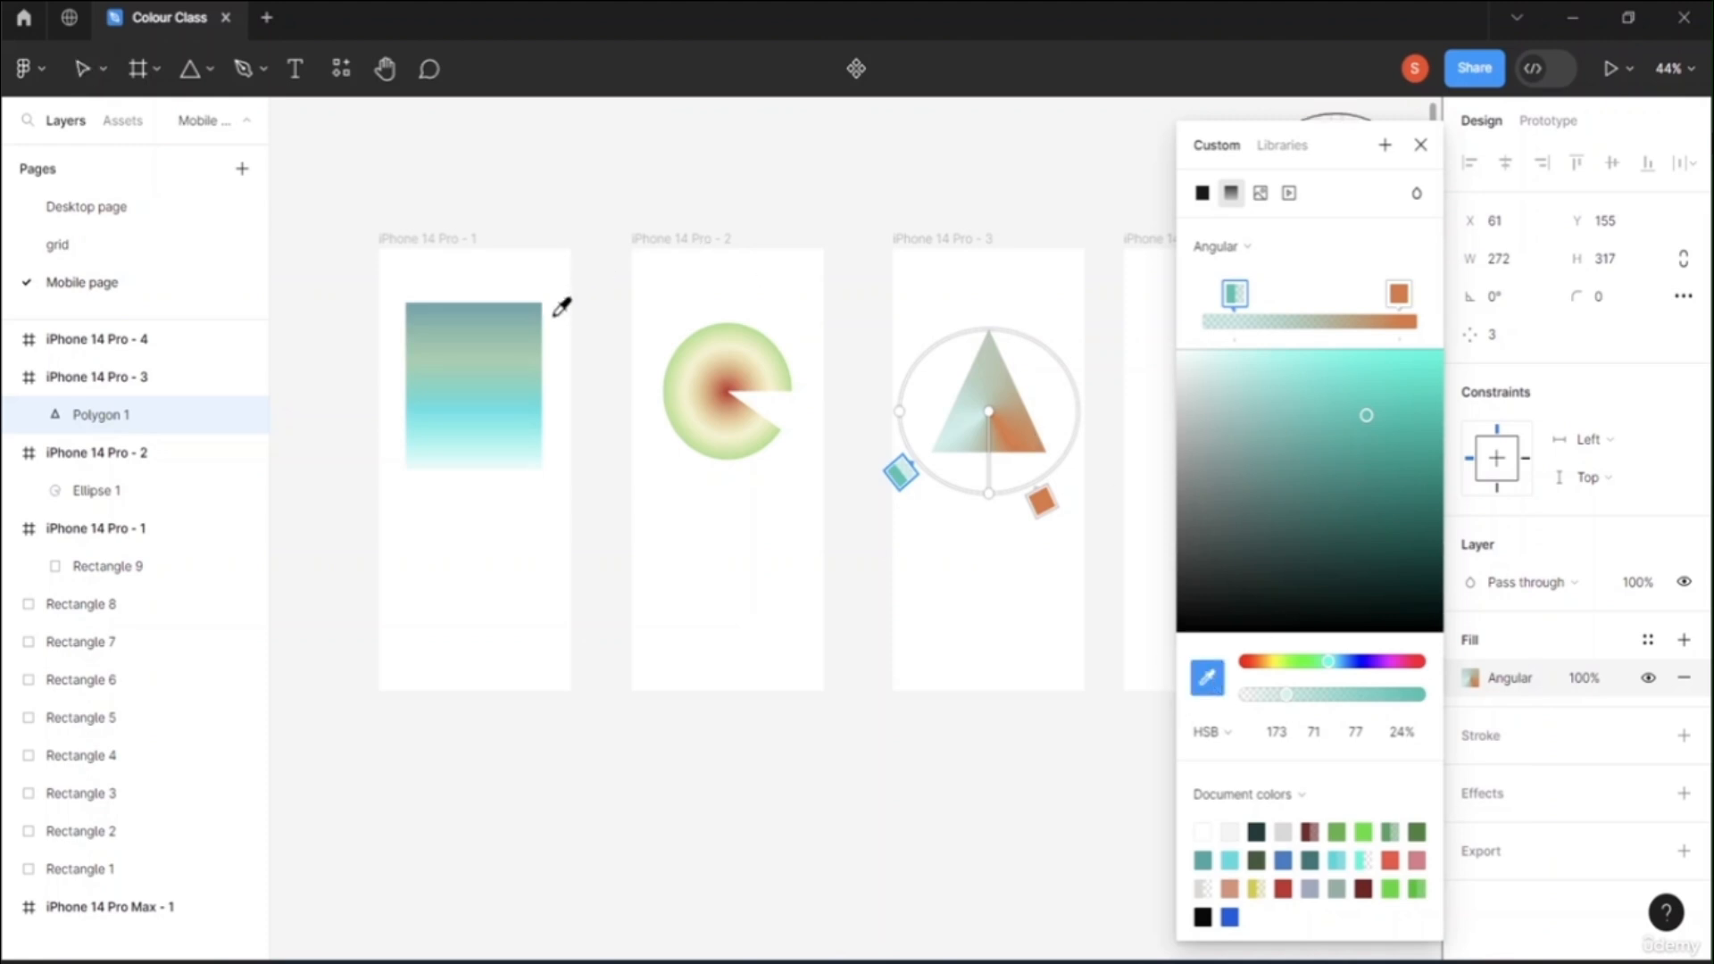
{"action": "left_click", "coordinate": [507, 412]}
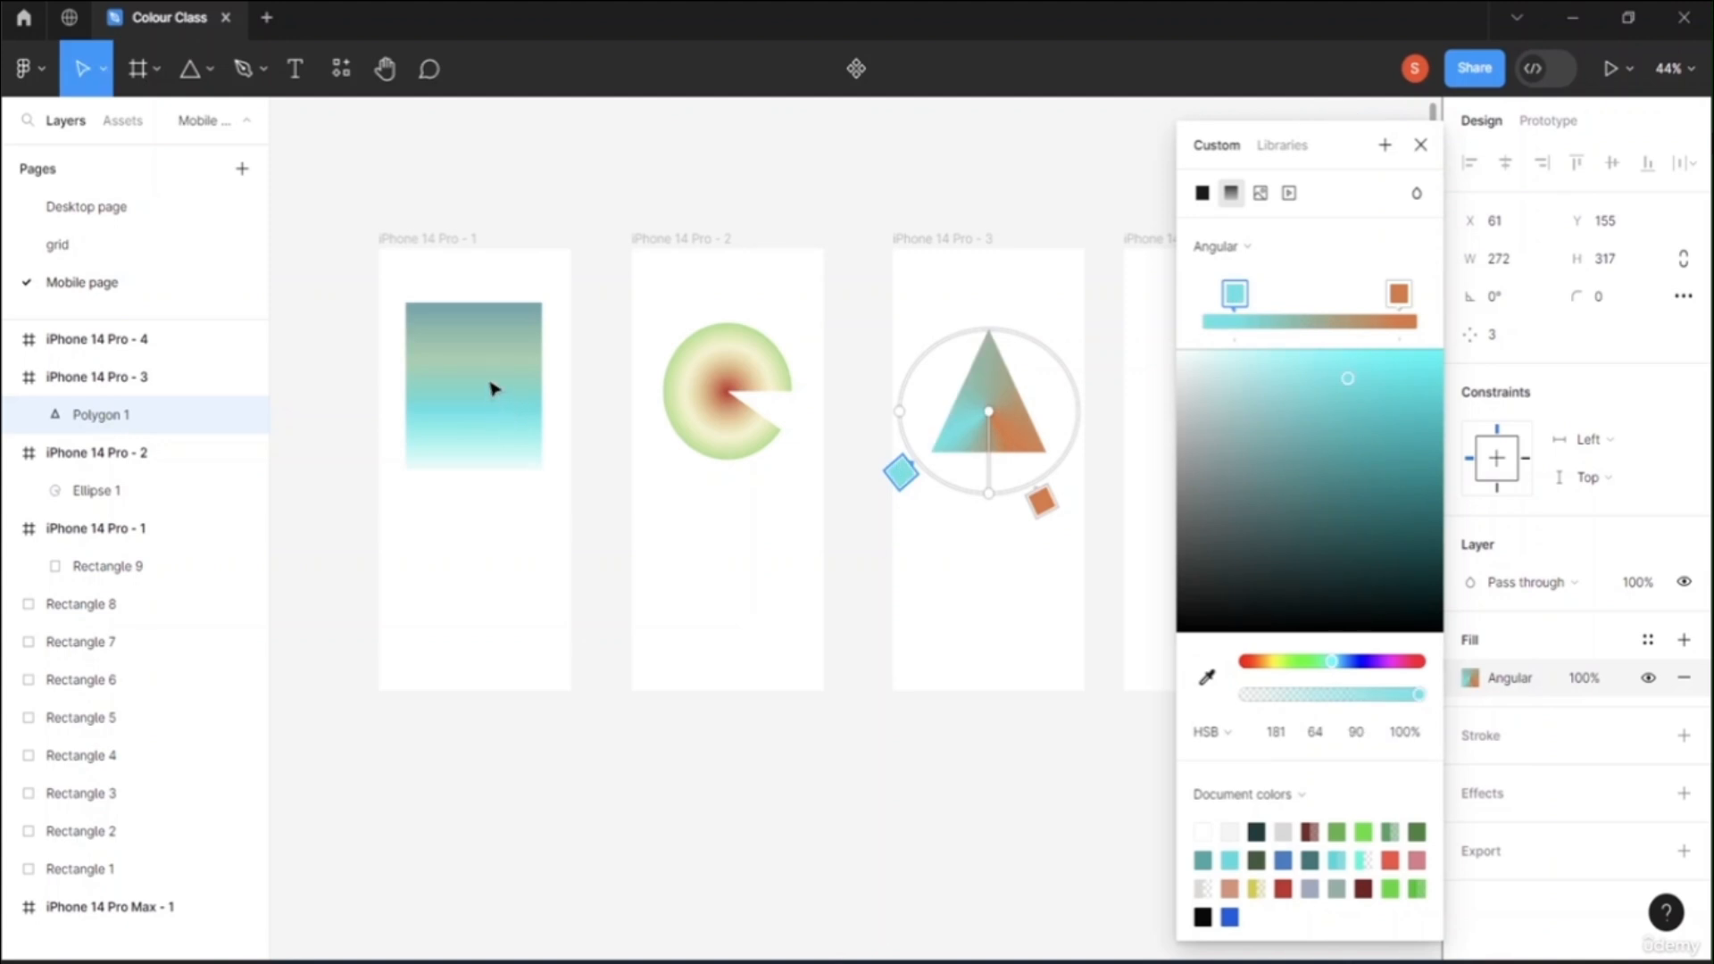
{"action": "left_click", "coordinate": [1206, 676]}
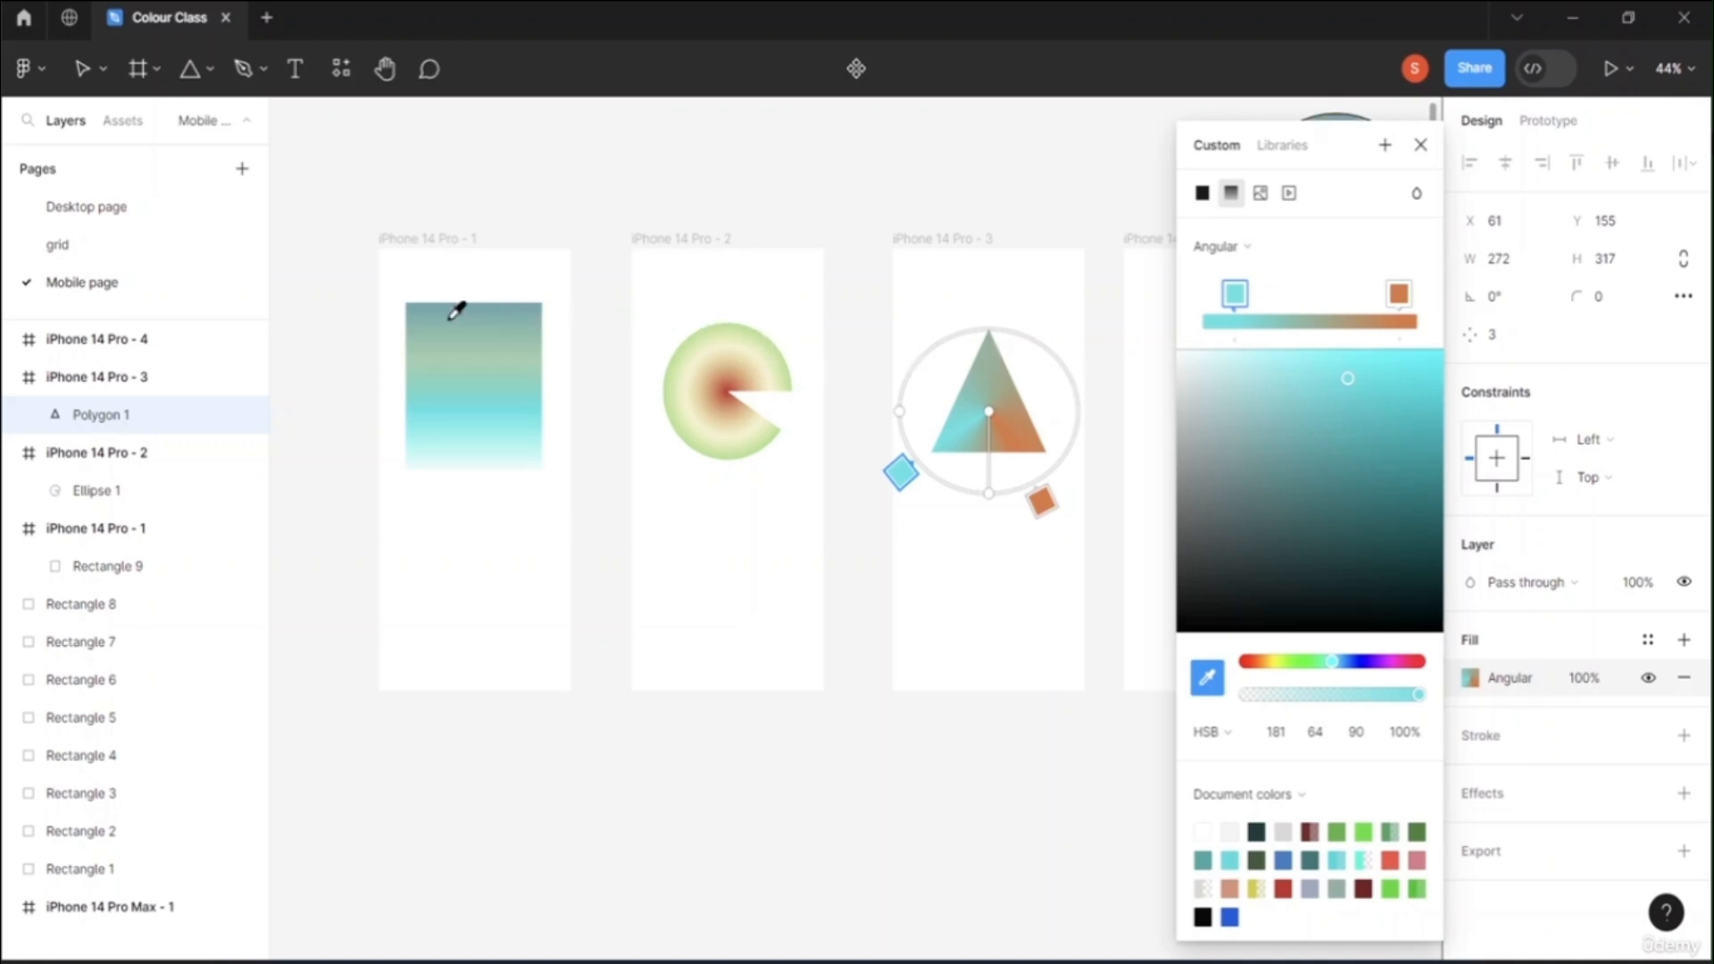
{"action": "left_click", "coordinate": [424, 309]}
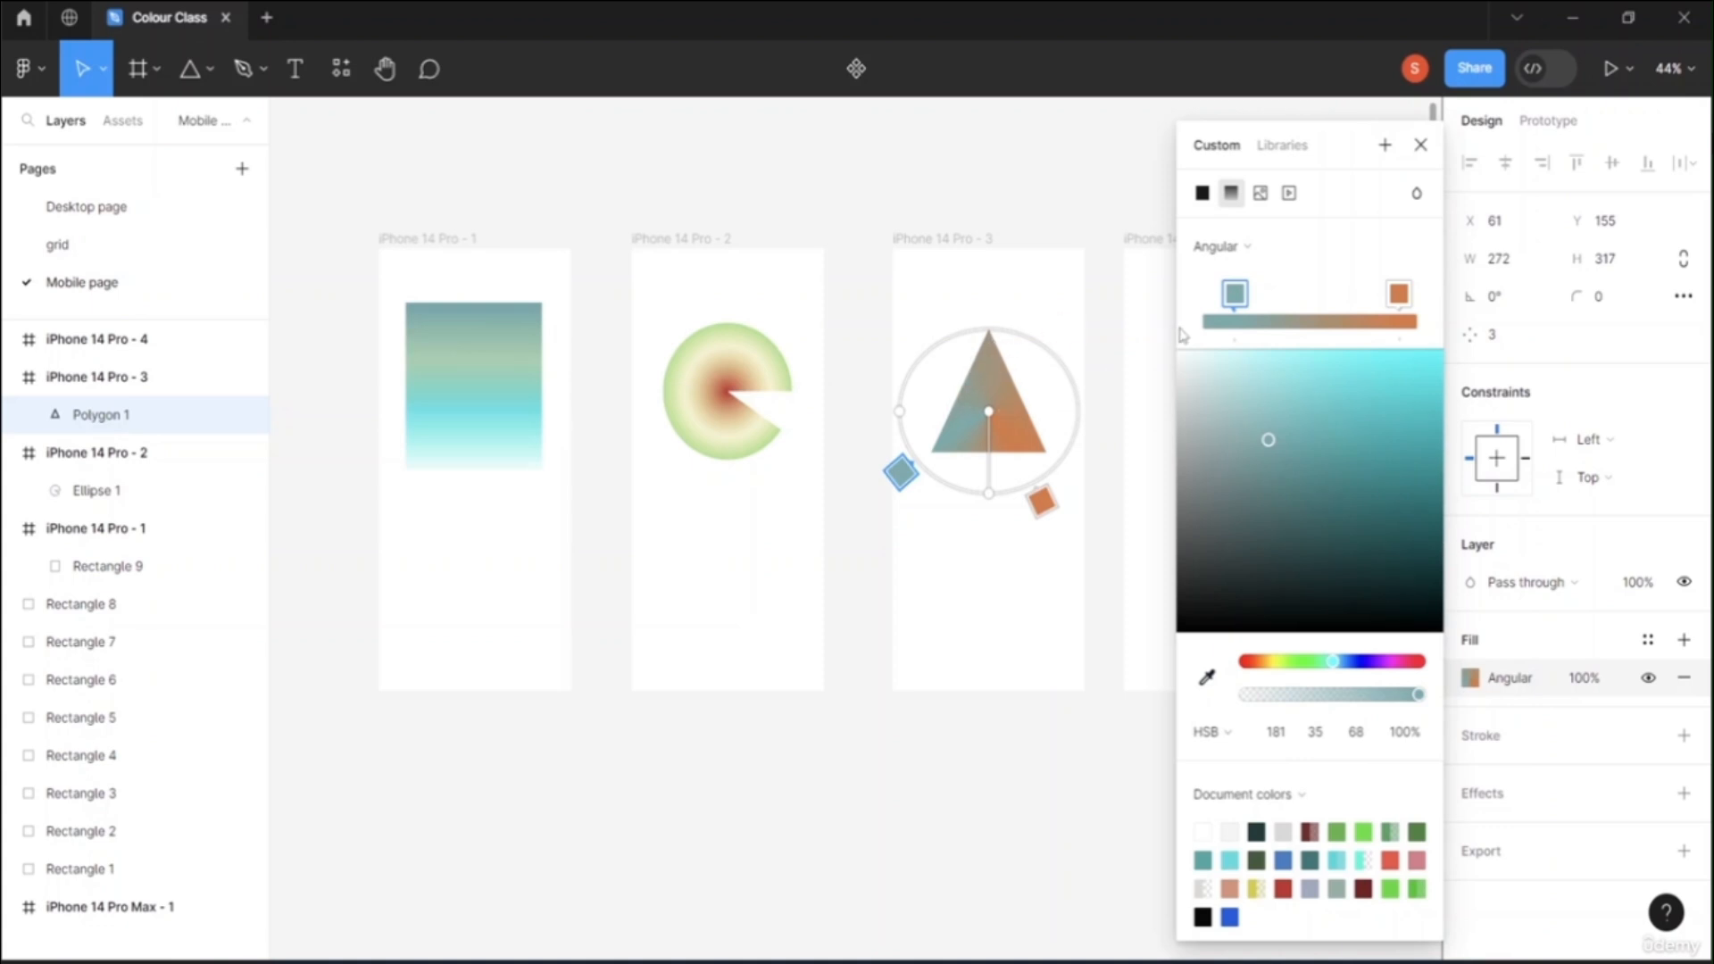
Step: Add a middle stop above the triangle's apex and colour it golden, HSB 40, 74, 82
{"action": "left_click", "coordinate": [987, 328]}
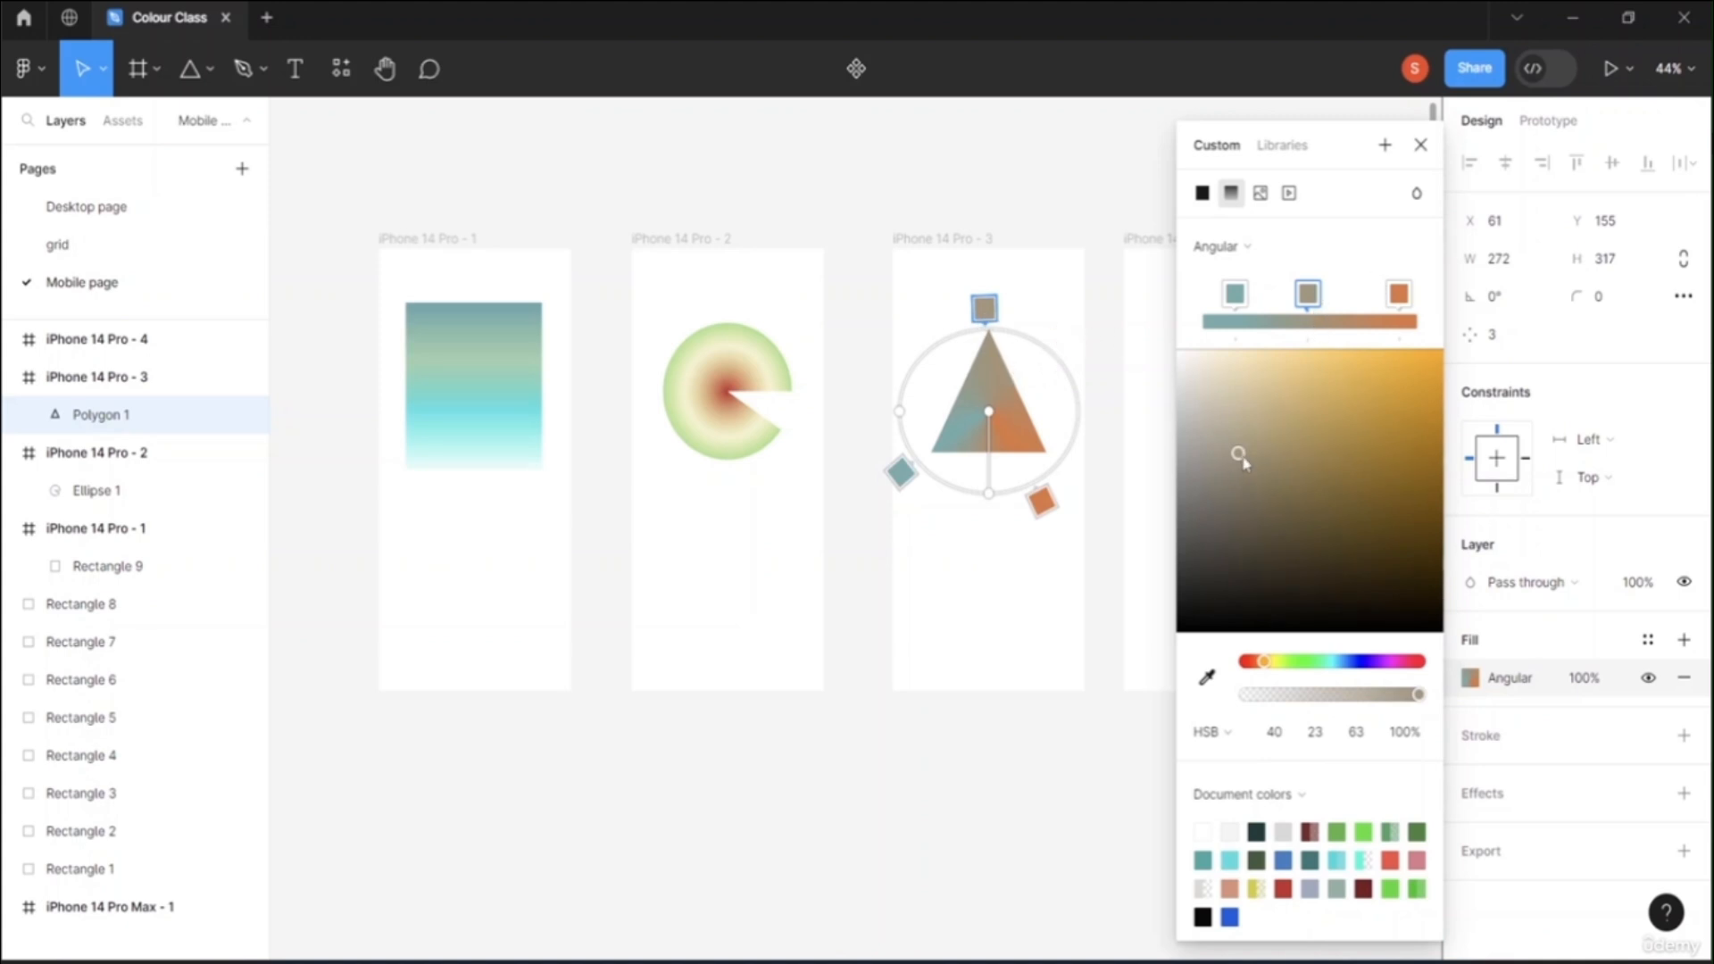
{"action": "left_click_drag", "start_coordinate": [1241, 457], "coordinate": [1377, 415]}
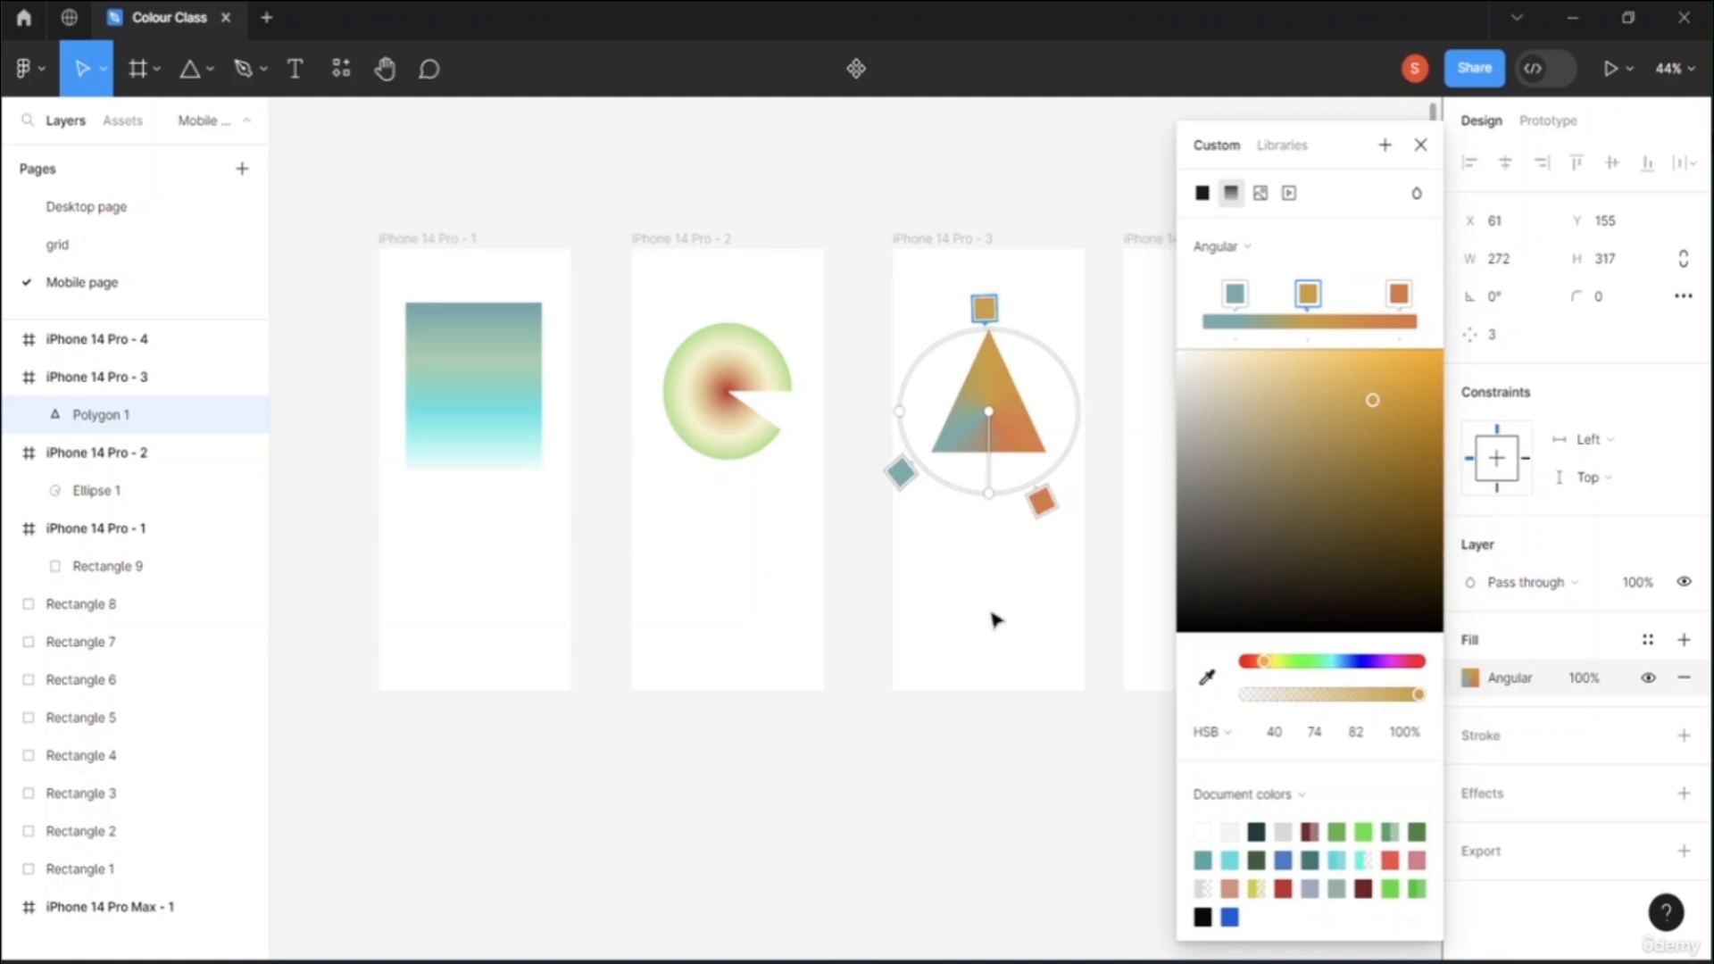
Step: Try the Hex colour format, settle on RGB, and move the golden stop to about 55% of the gradient
{"action": "left_click", "coordinate": [1210, 732]}
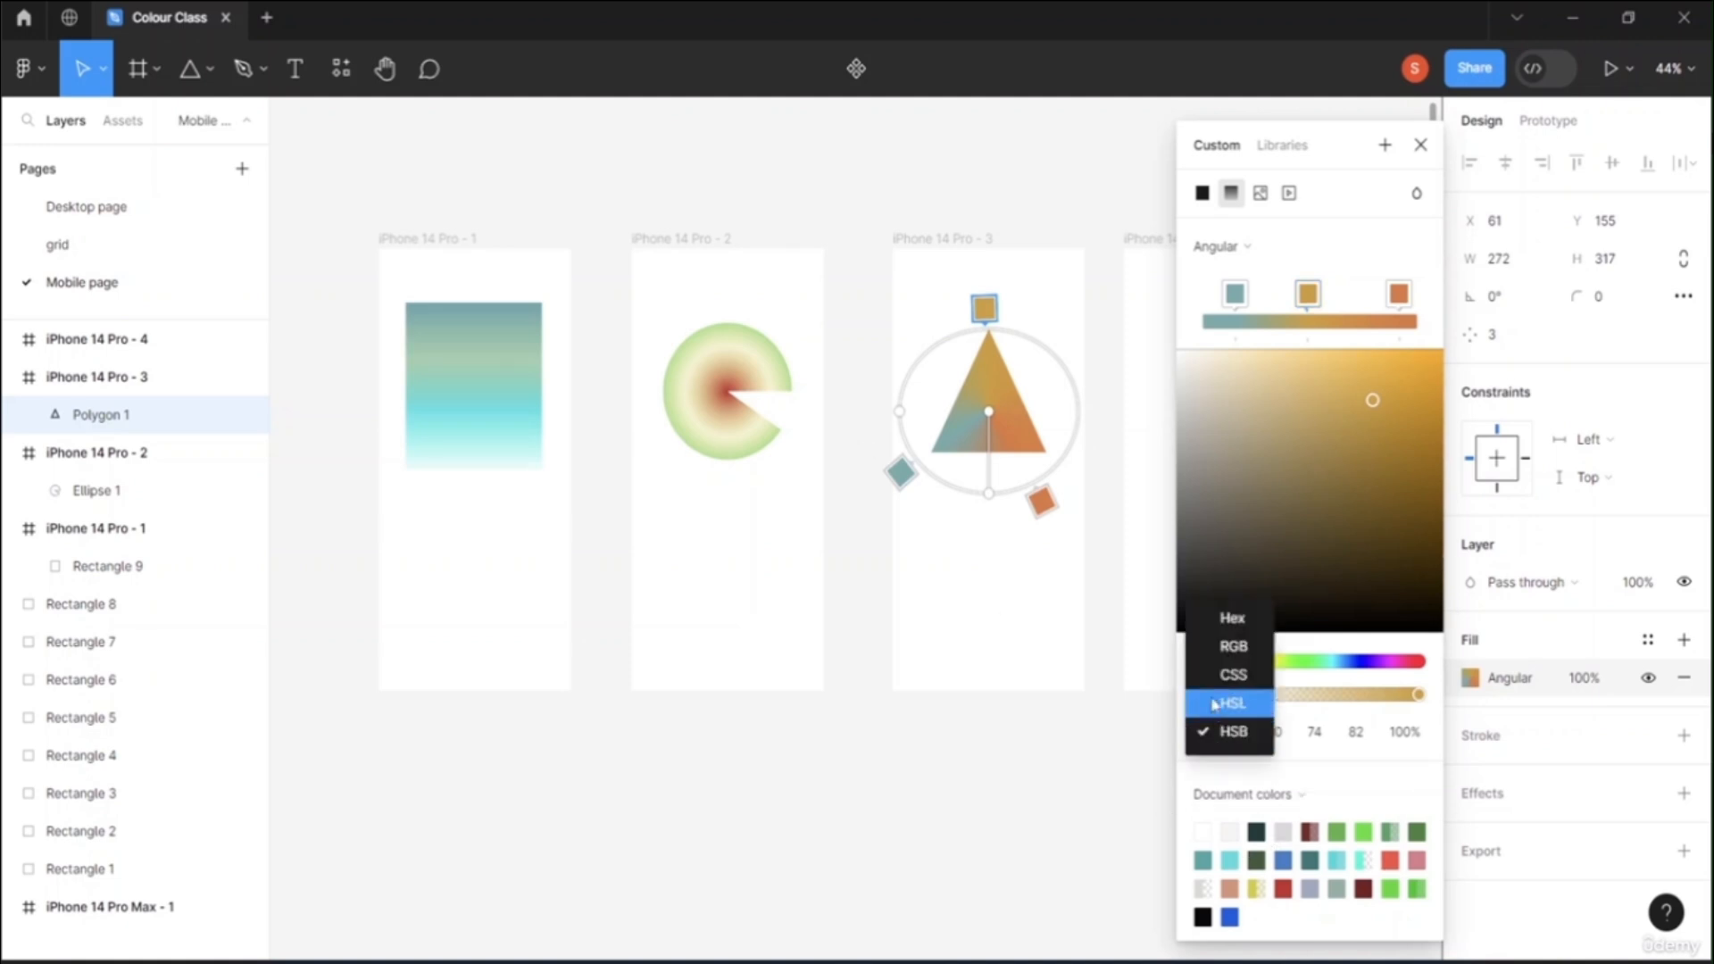
{"action": "left_click", "coordinate": [1231, 619]}
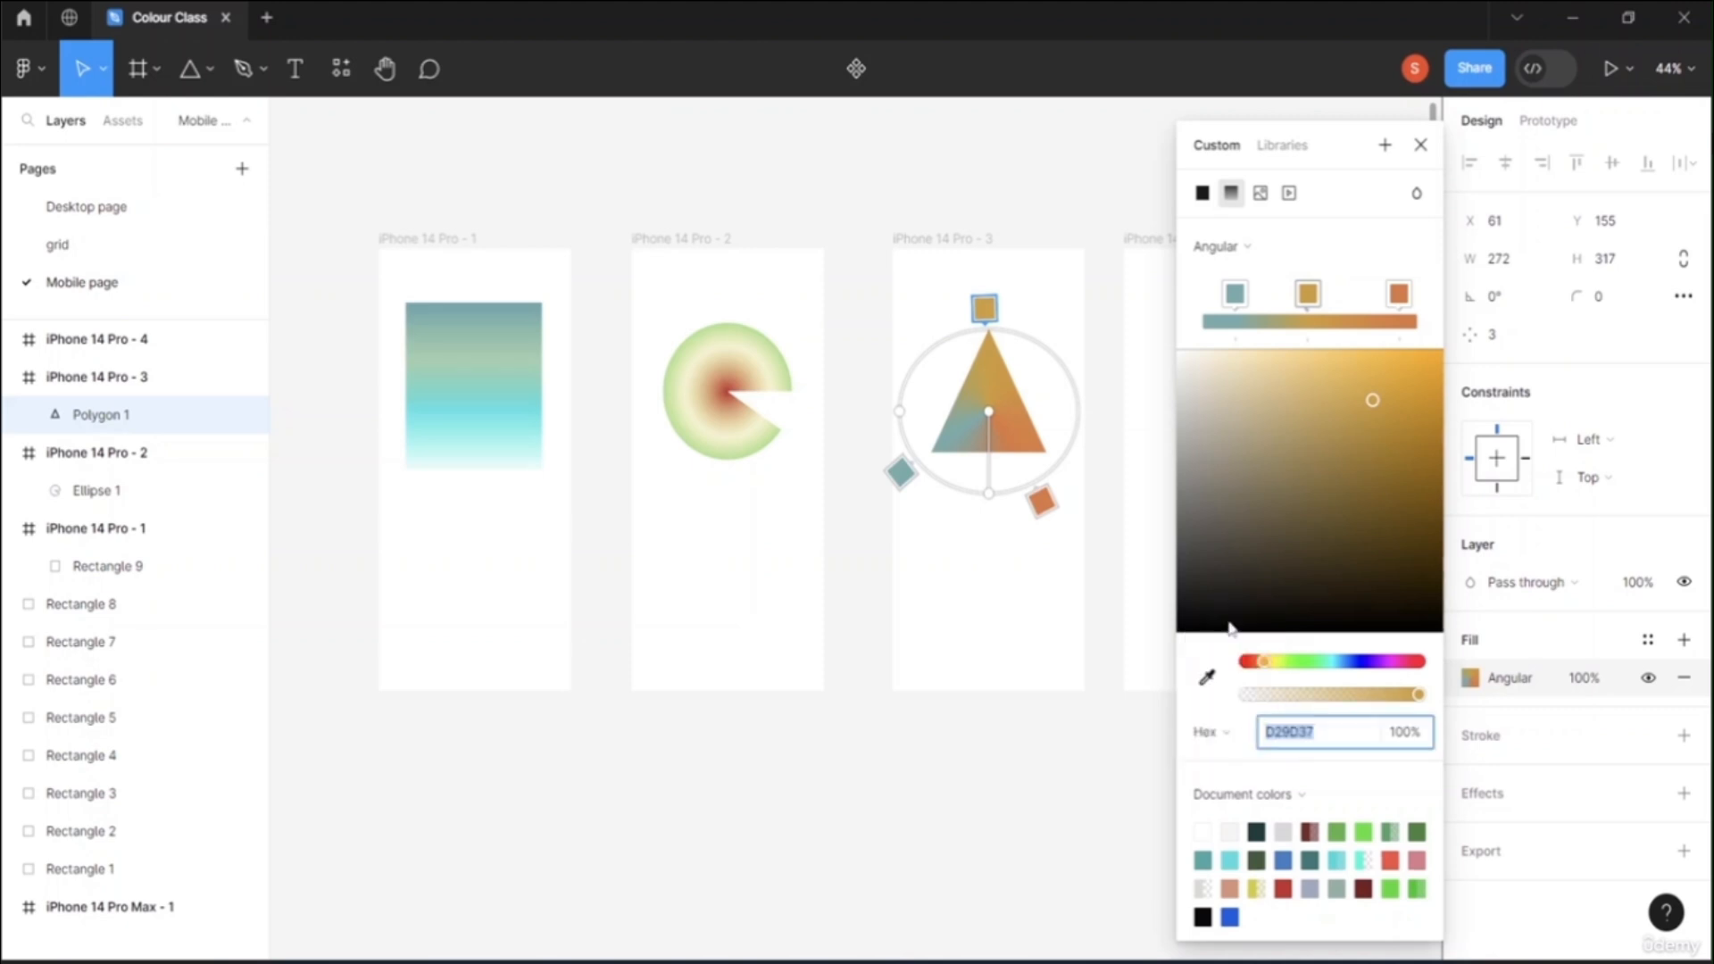
{"action": "left_click", "coordinate": [1213, 735]}
{"action": "left_click", "coordinate": [1229, 757]}
{"action": "mouse_move", "coordinate": [985, 308]}
{"action": "left_mouse_down"}
{"action": "mouse_move", "coordinate": [930, 323]}
{"action": "mouse_move", "coordinate": [1009, 311]}
{"action": "left_mouse_up"}
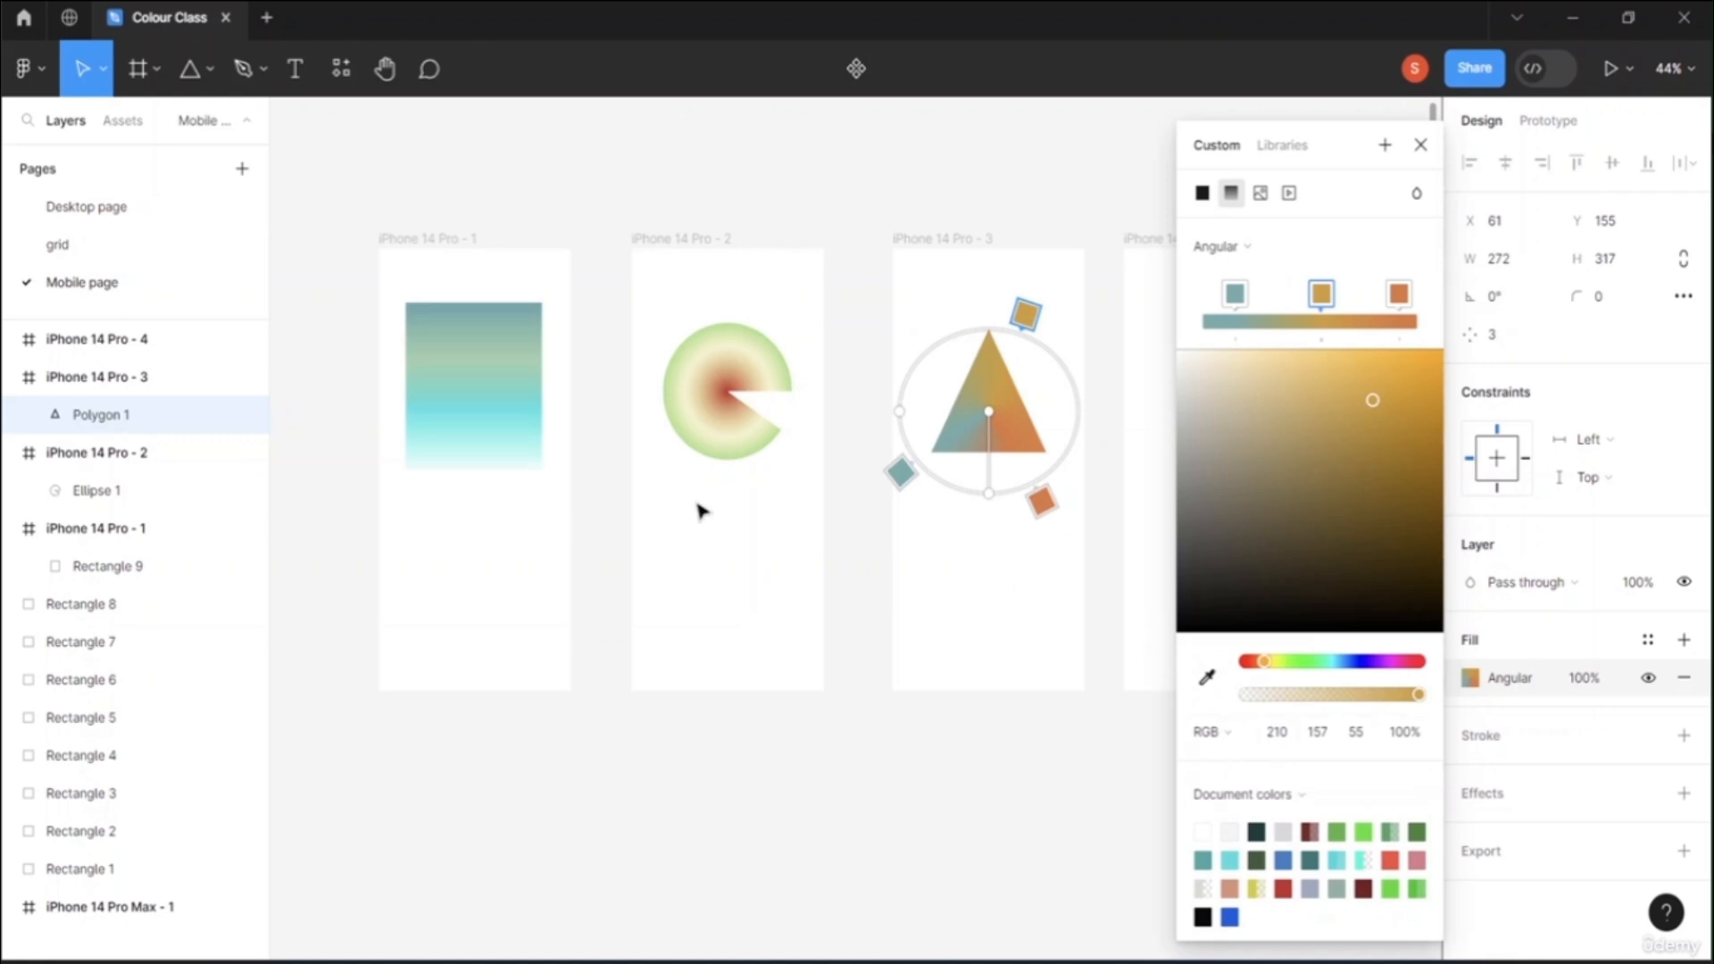
Step: Draw a rectangle of about 296 × 123 near the top of the iPhone 14 Pro - 4 frame
{"action": "left_click", "coordinate": [190, 69]}
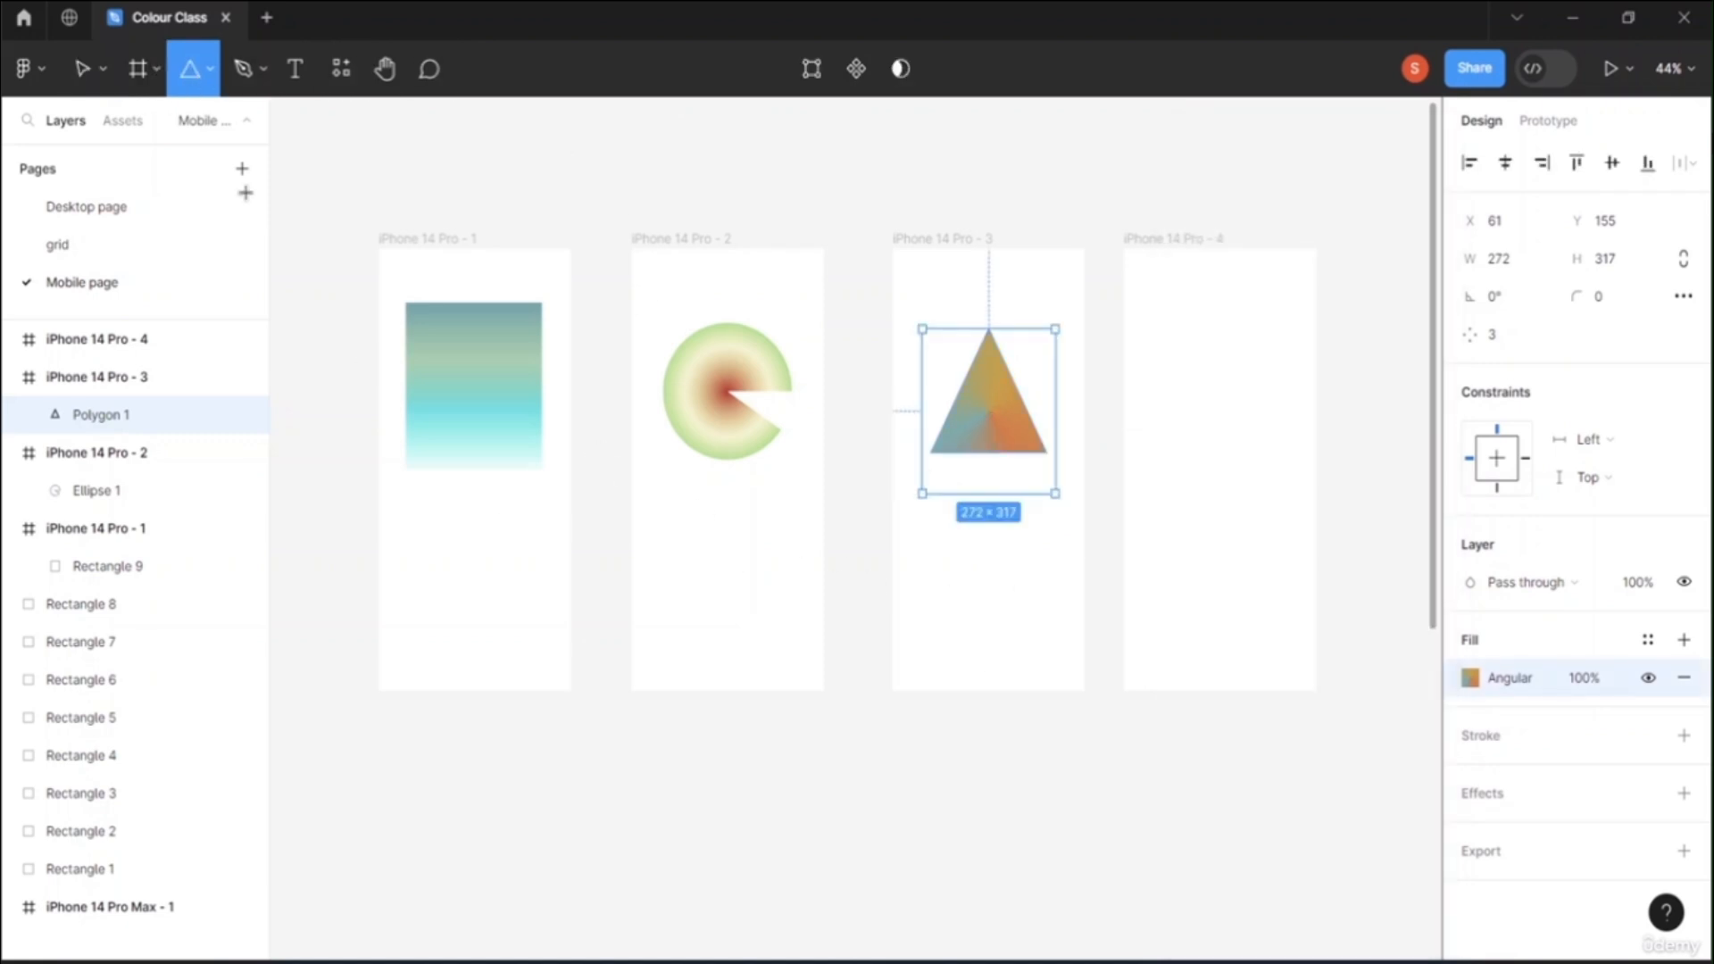
{"action": "left_click", "coordinate": [213, 89]}
{"action": "left_click", "coordinate": [227, 125]}
{"action": "mouse_move", "coordinate": [1146, 294]}
{"action": "left_mouse_down"}
{"action": "mouse_move", "coordinate": [1201, 344]}
{"action": "mouse_move", "coordinate": [1289, 358]}
{"action": "left_mouse_up"}
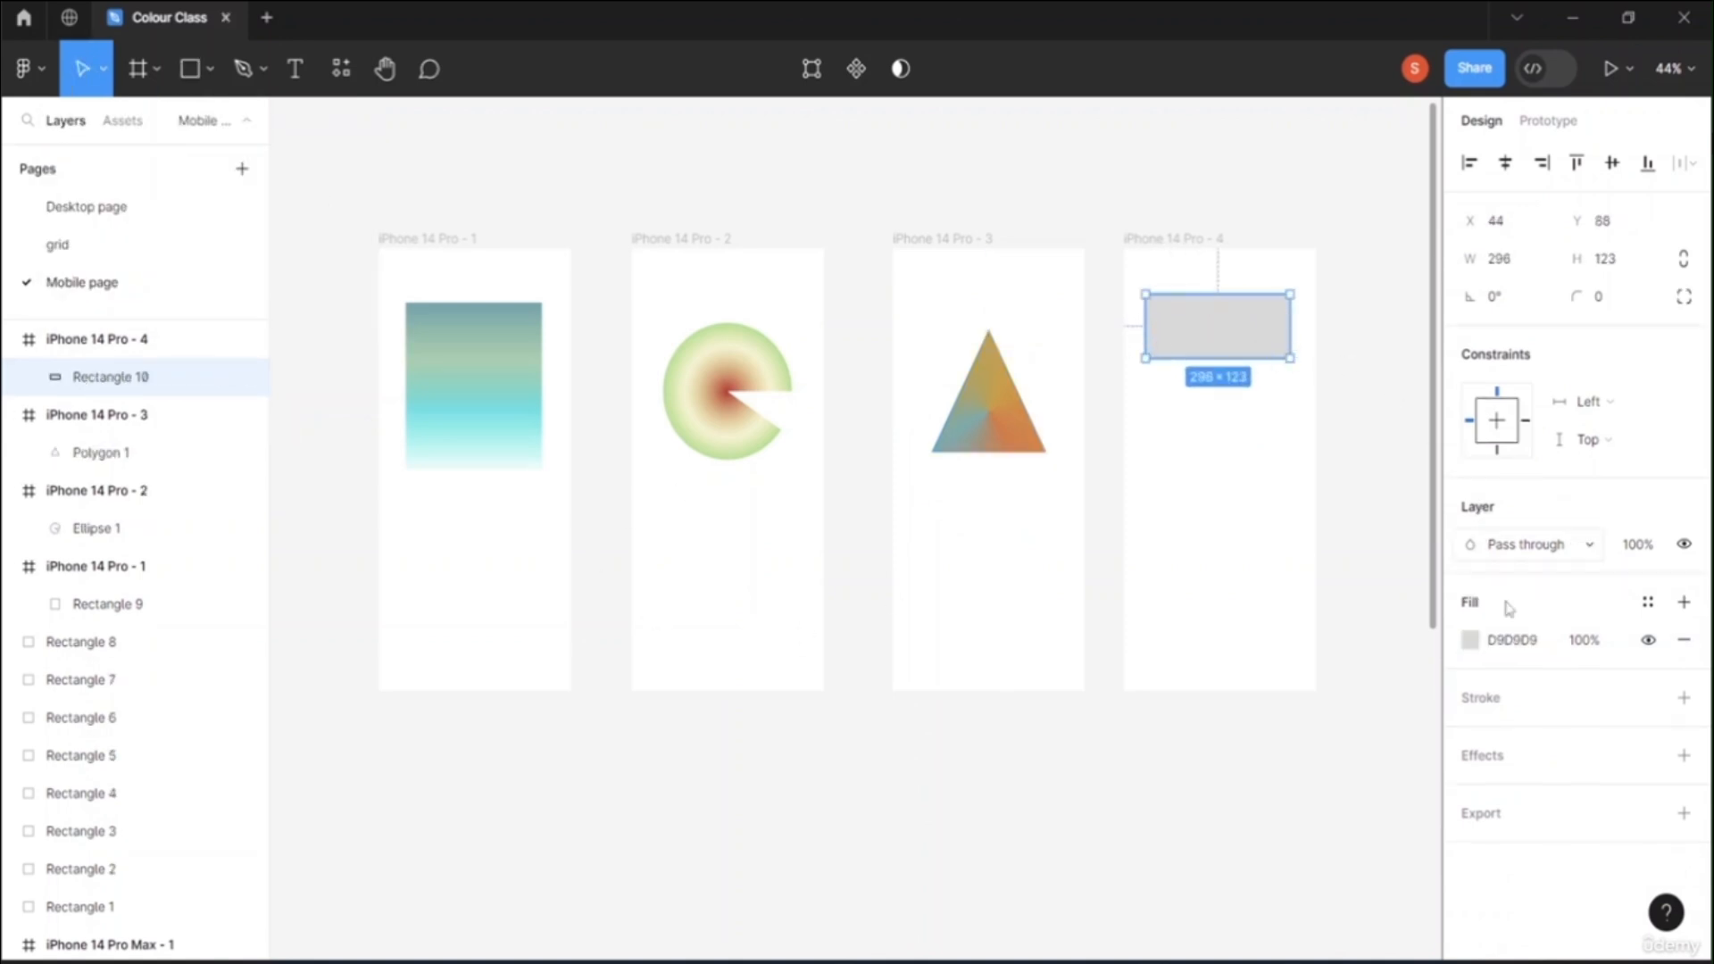
Step: Give the new rectangle a Linear gradient fill with its first stop in red, RGB 188, 77, 77
{"action": "left_click", "coordinate": [1476, 644]}
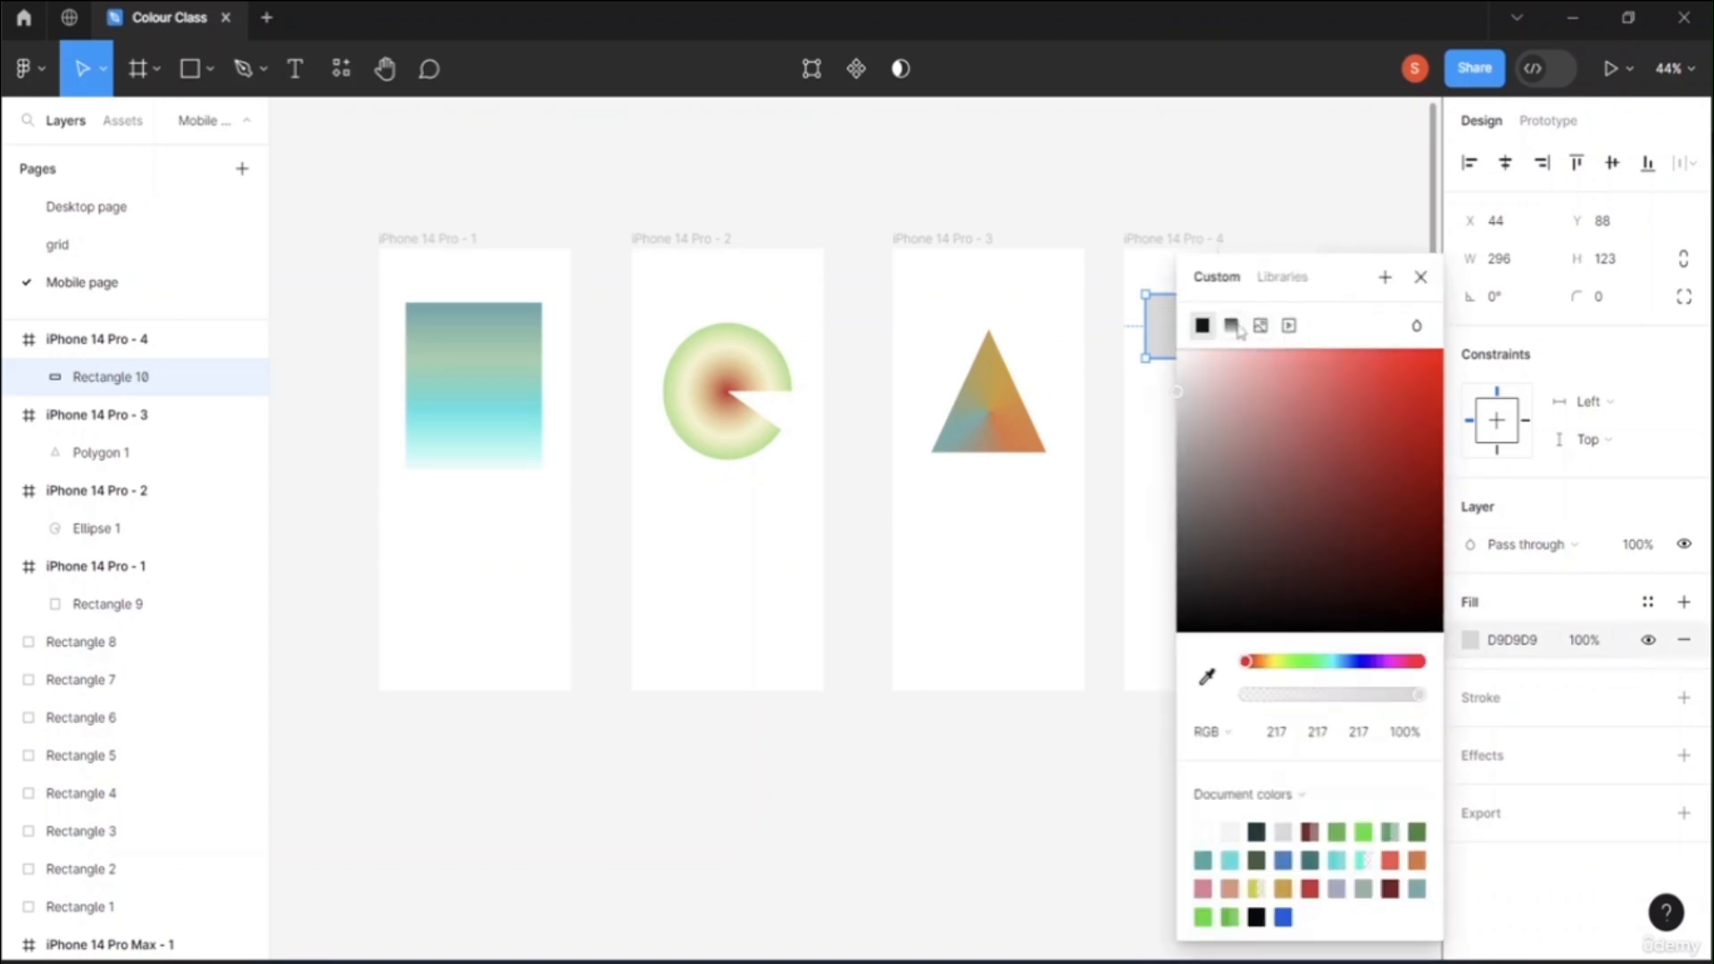
{"action": "left_click", "coordinate": [1231, 325]}
{"action": "left_click", "coordinate": [1203, 296]}
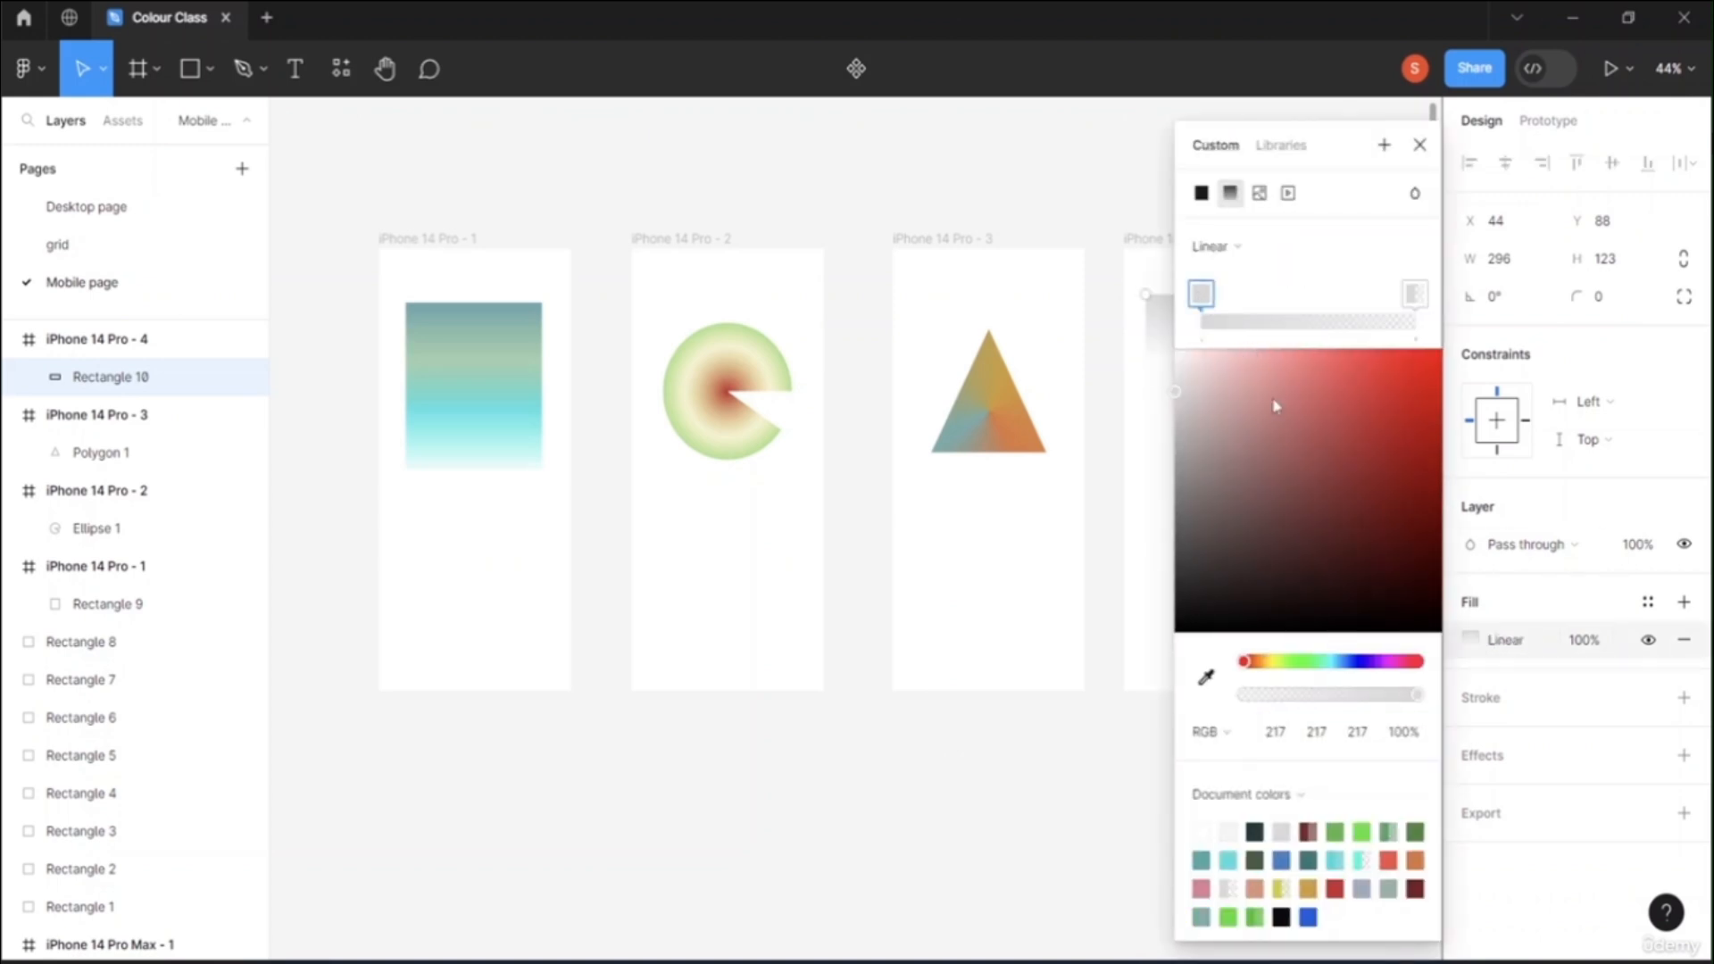
{"action": "left_click", "coordinate": [1333, 426]}
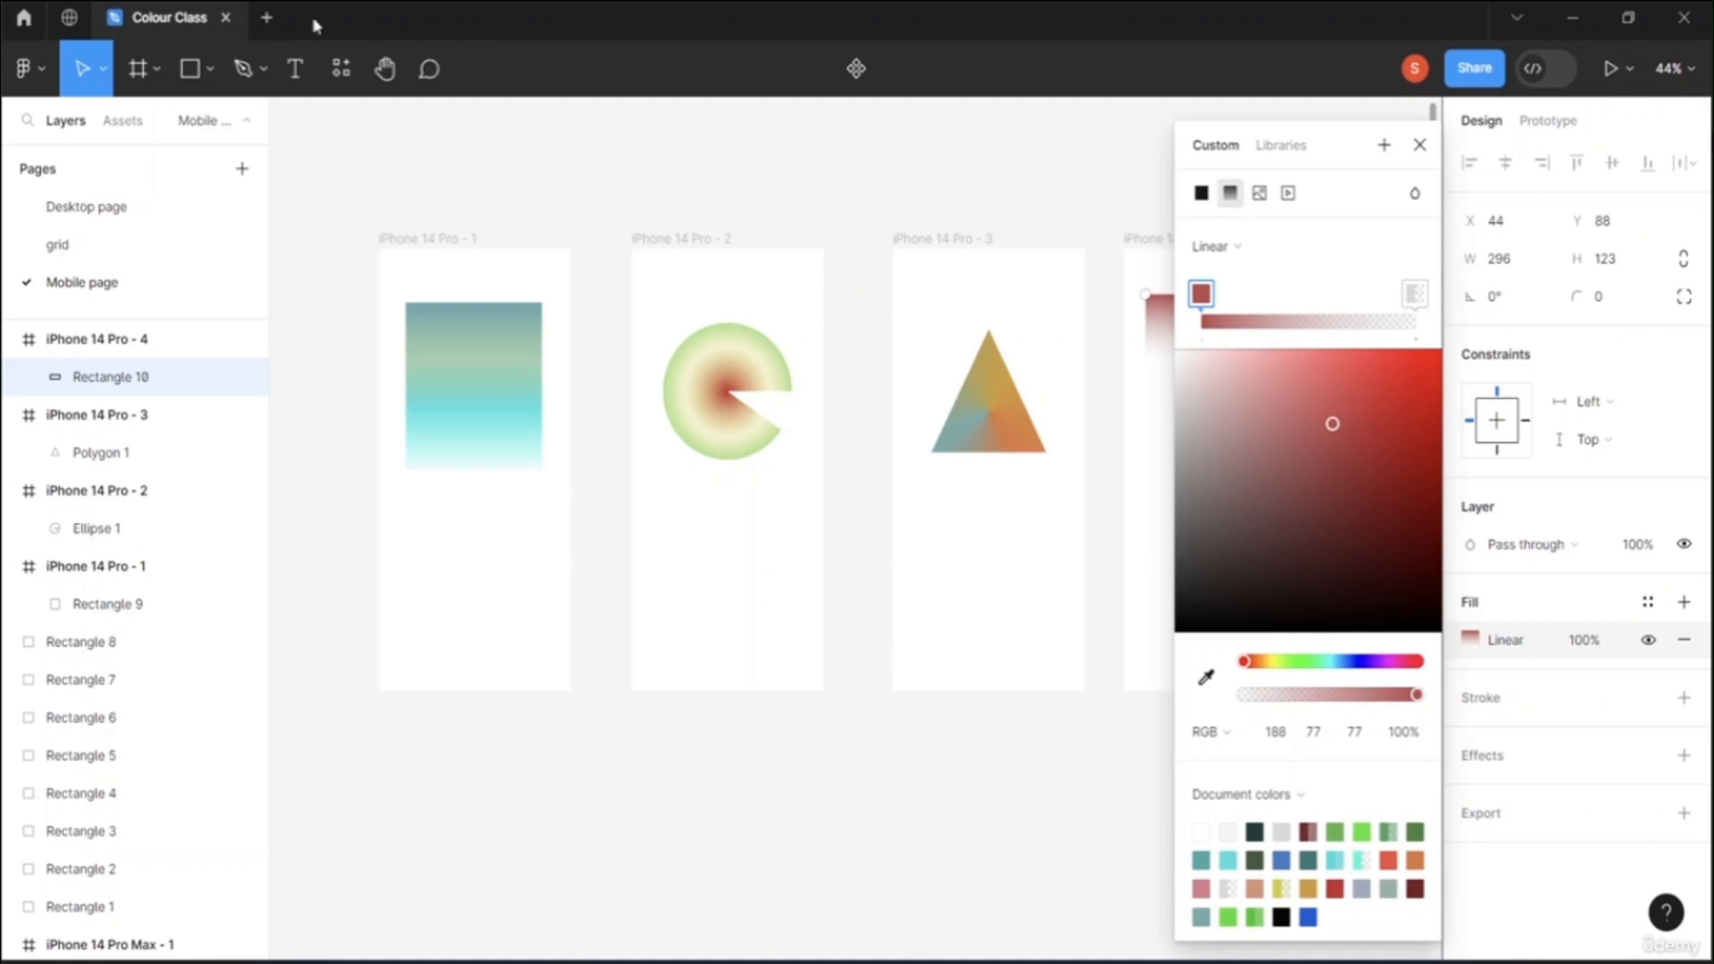
Step: Change the gradient type of the iPhone 14 Pro - 4 rectangle to Angular
{"action": "left_click", "coordinate": [384, 68]}
{"action": "left_click_drag", "start_coordinate": [810, 727], "coordinate": [508, 715]}
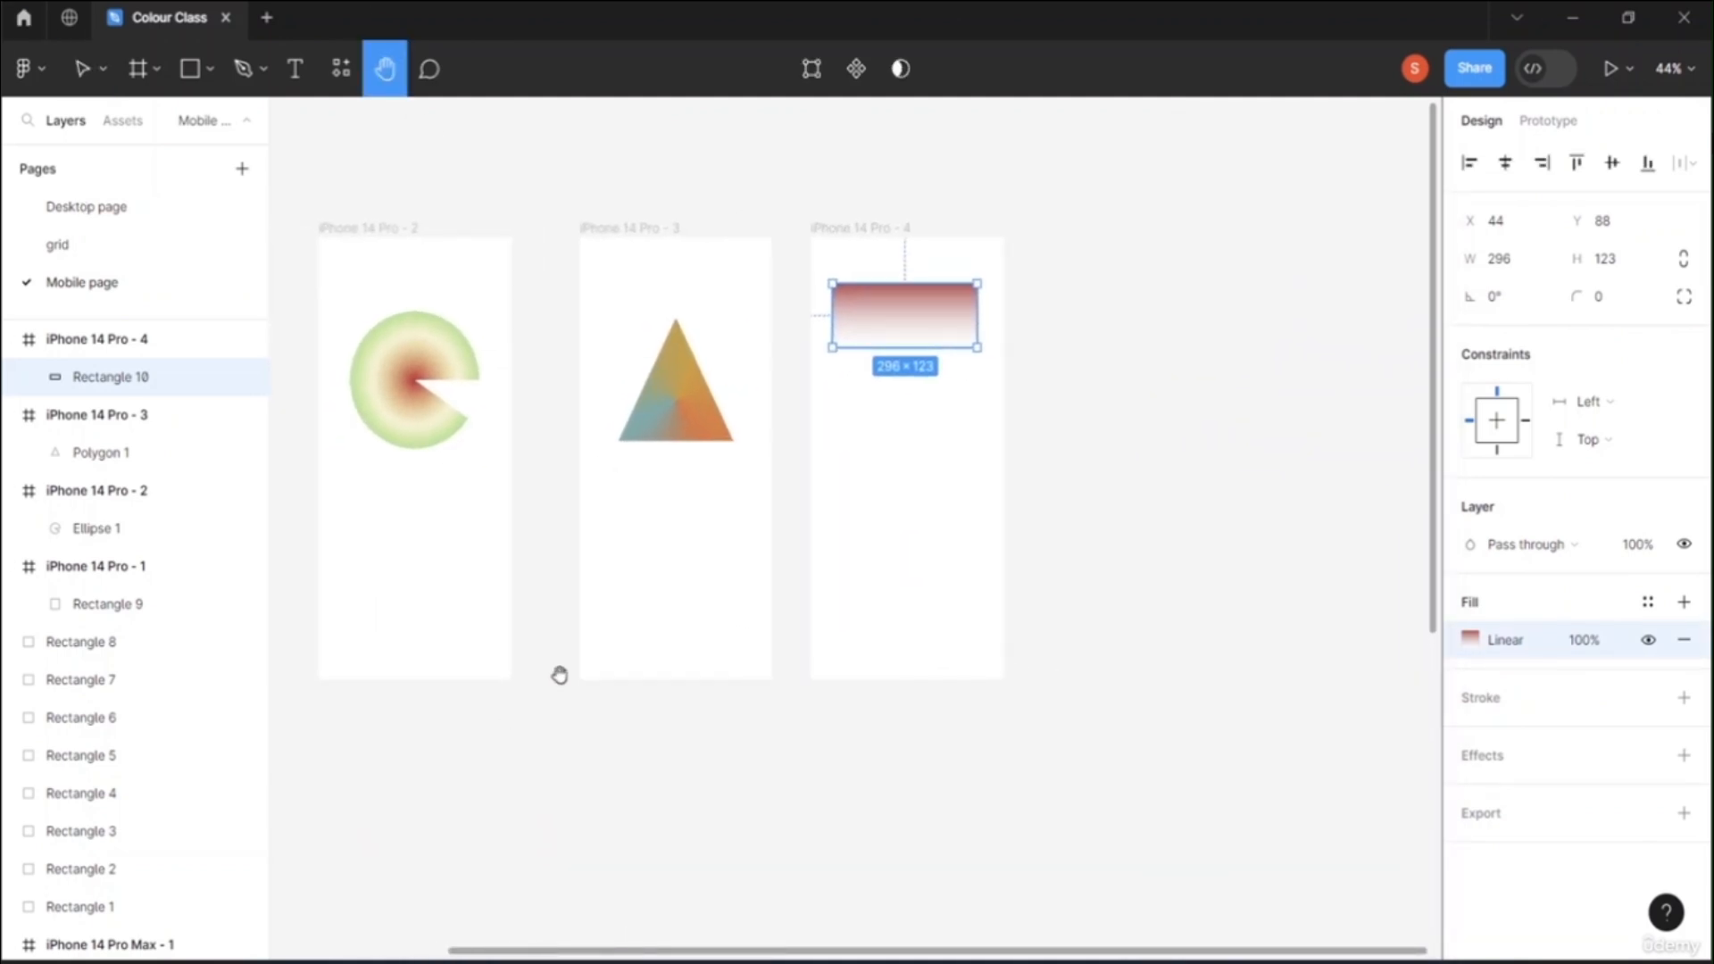
{"action": "scroll", "coordinate": [685, 593], "scroll_direction": "down", "scroll_amount": 3}
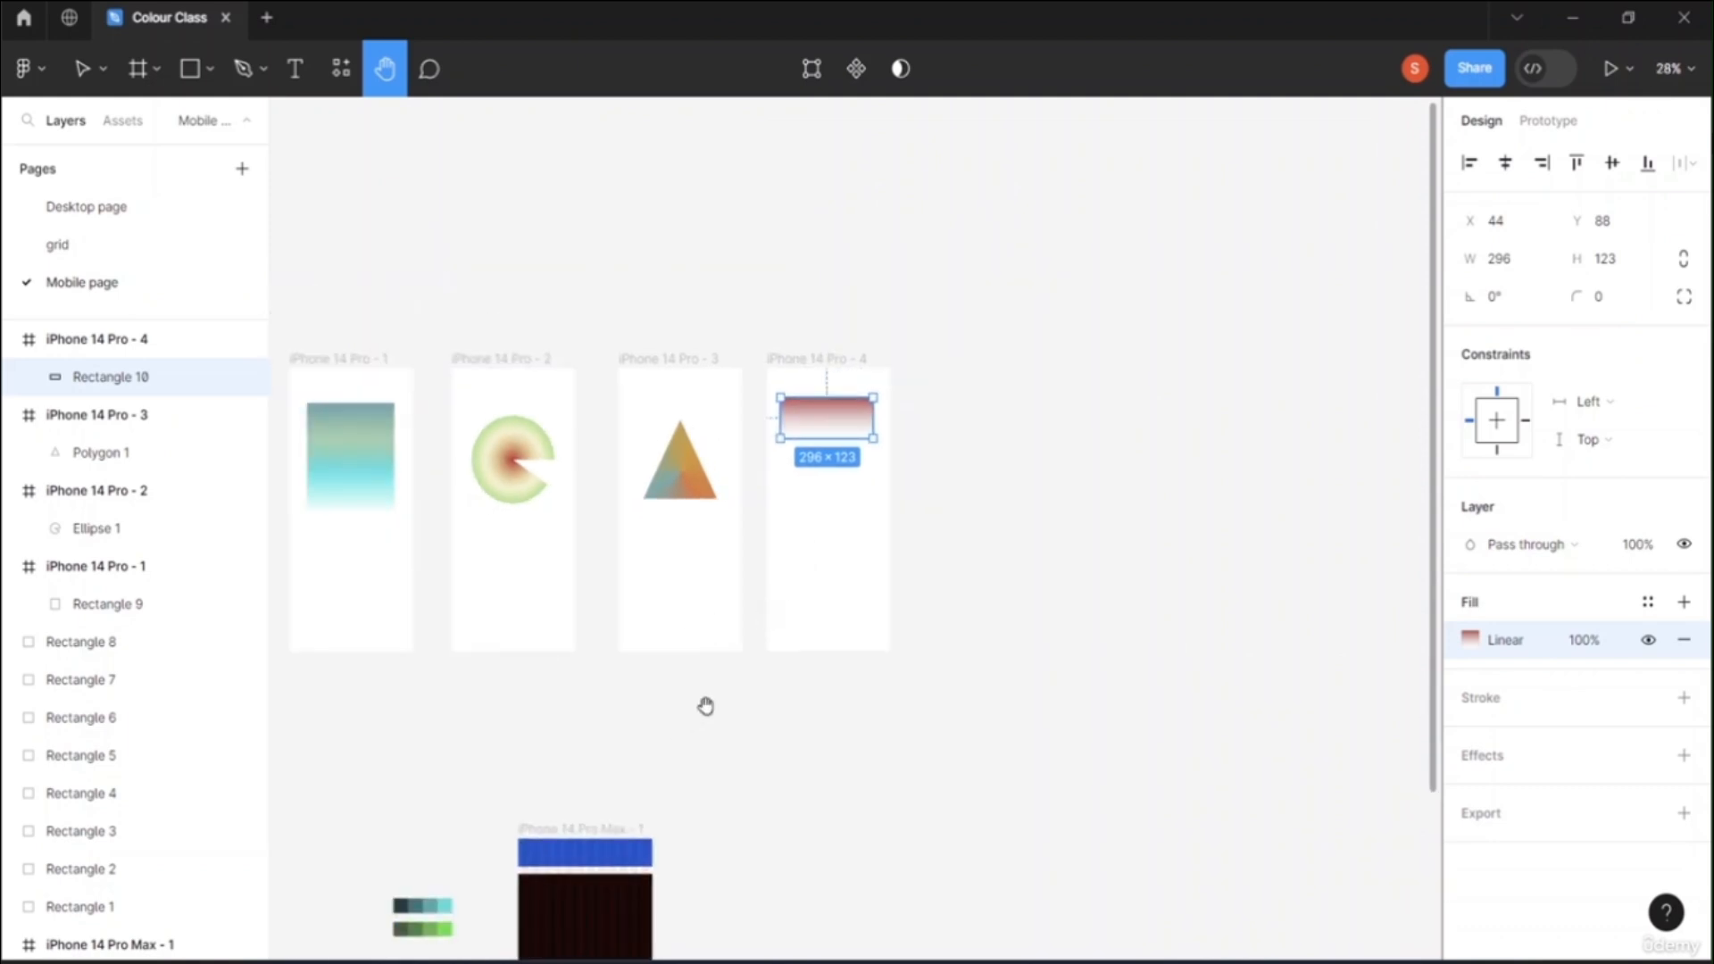
{"action": "left_click_drag", "start_coordinate": [704, 705], "coordinate": [715, 578]}
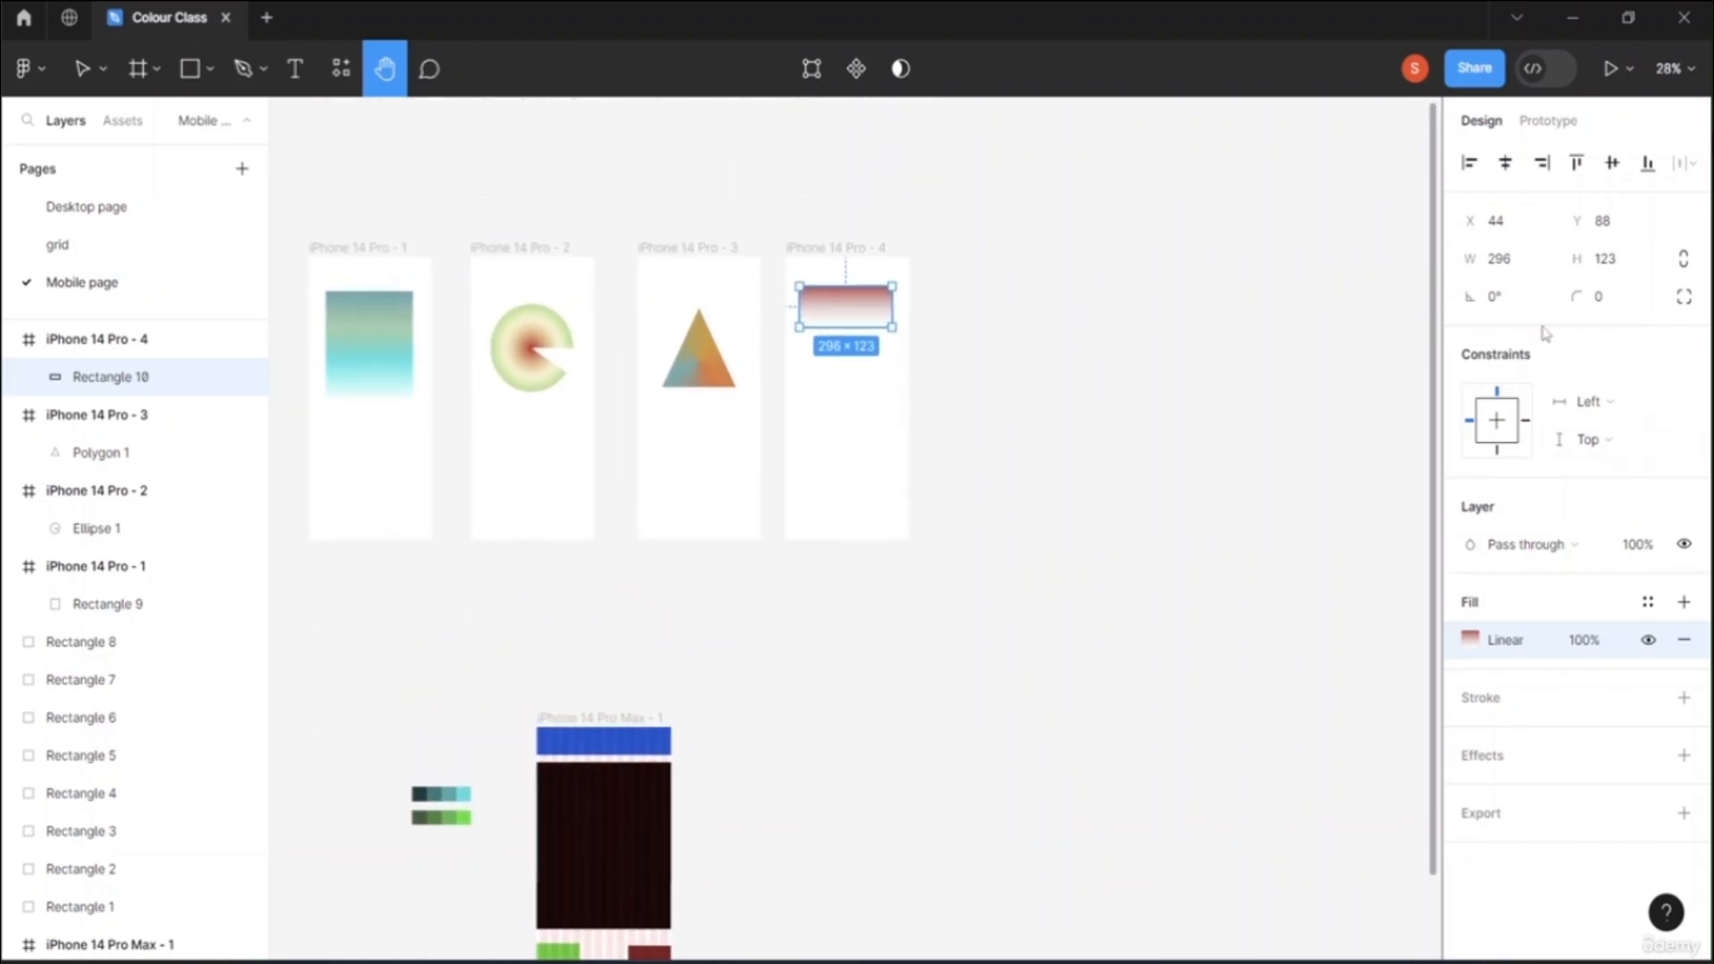
{"action": "left_click", "coordinate": [1477, 645]}
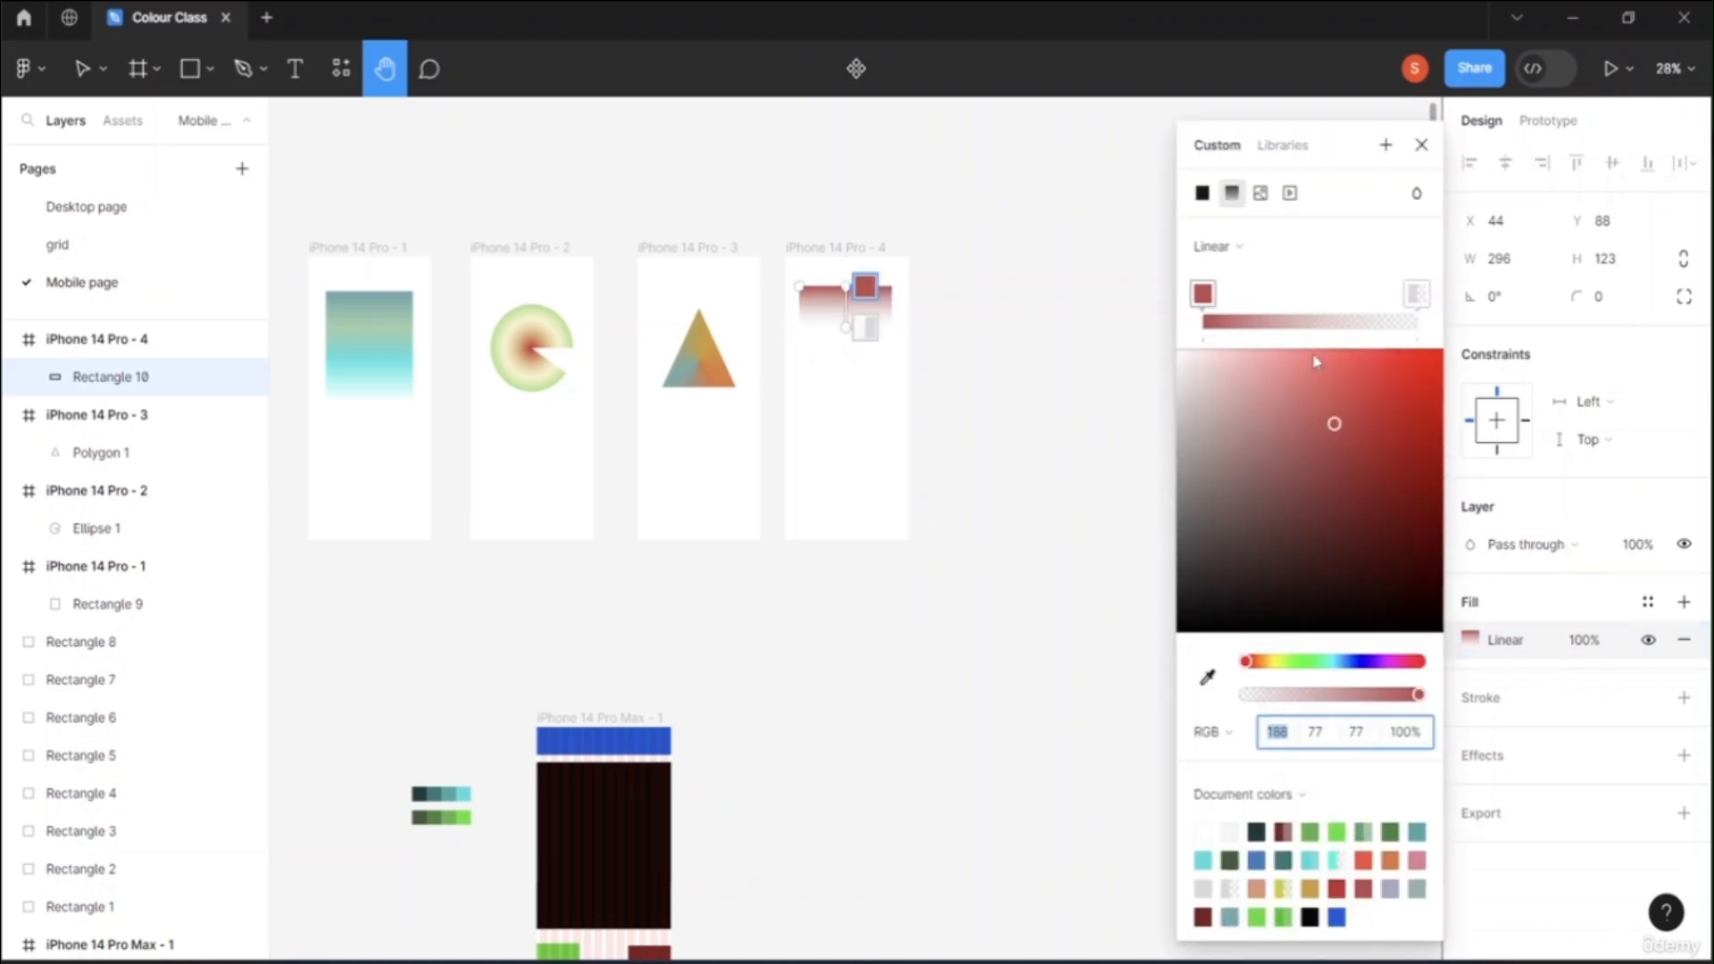
{"action": "left_click", "coordinate": [1233, 254]}
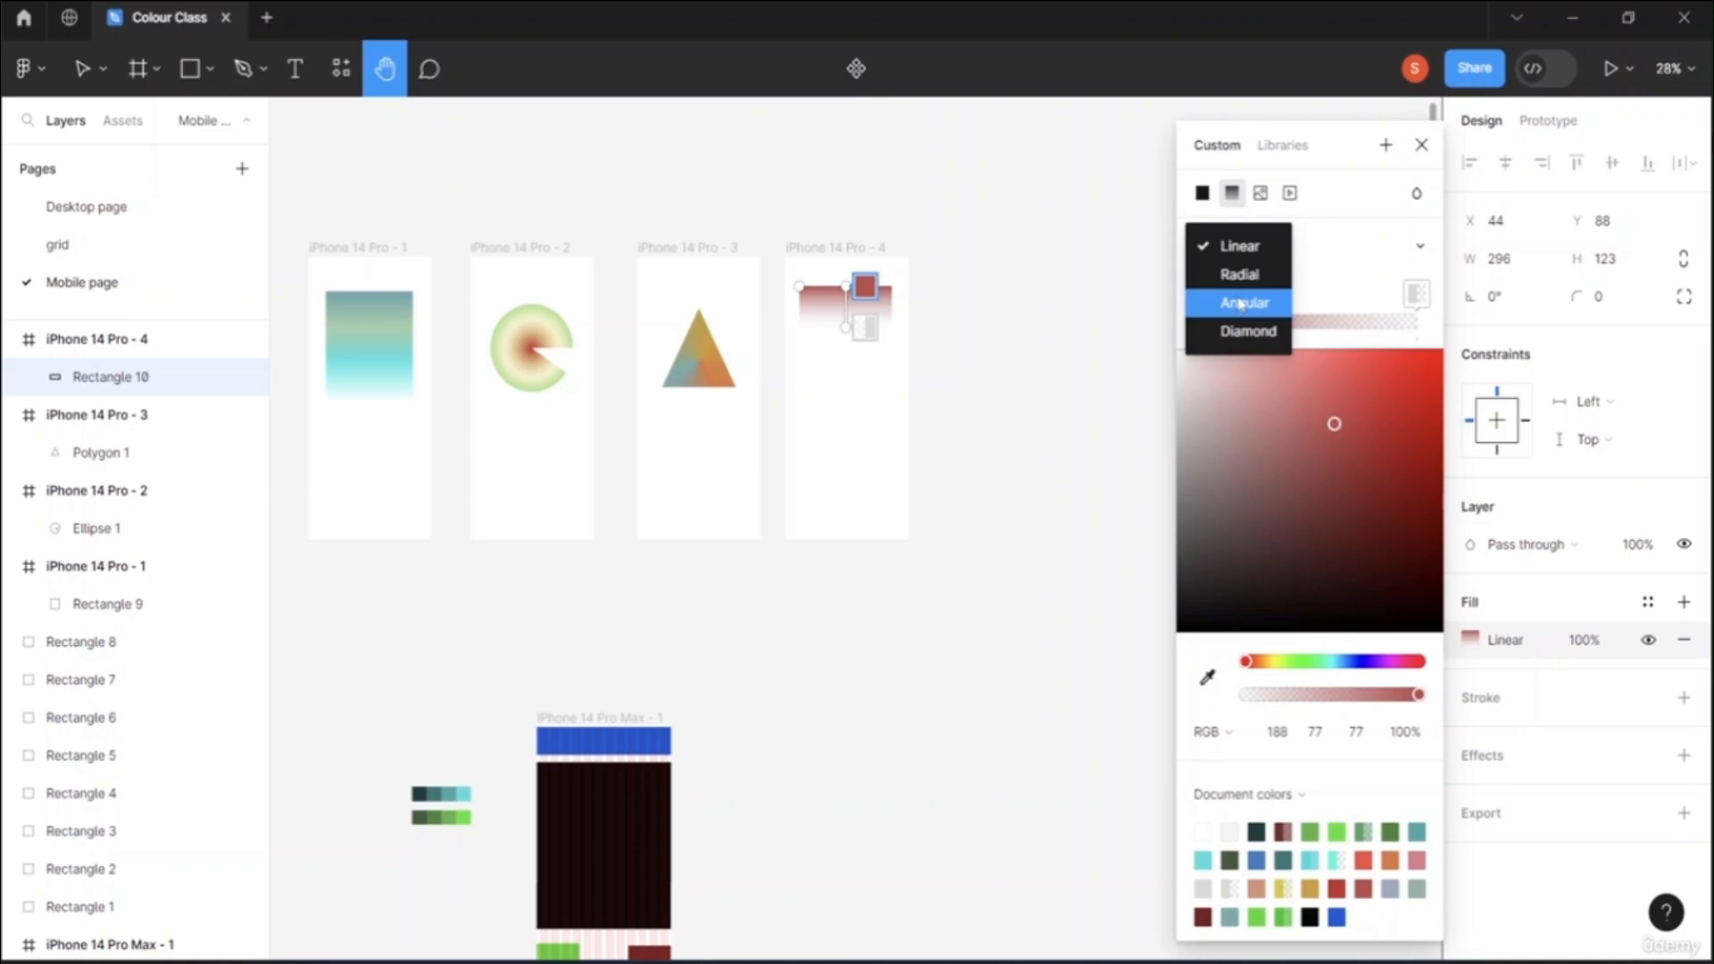
{"action": "left_click", "coordinate": [1241, 304]}
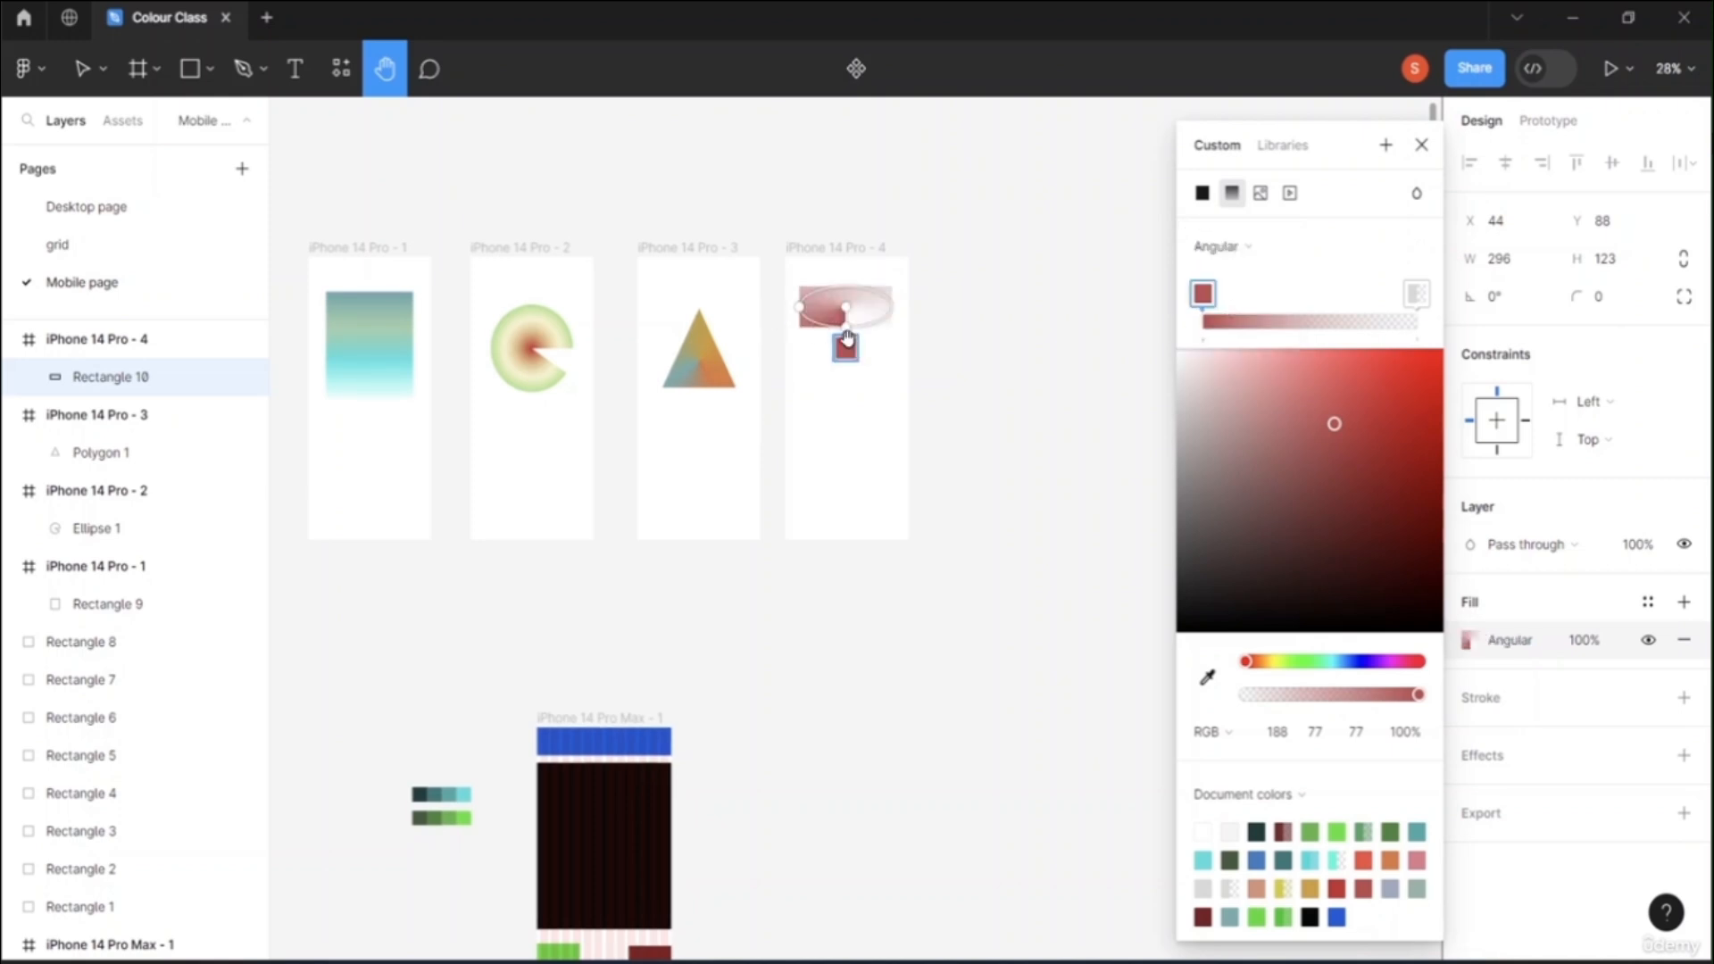
Step: Set the first stop of the iPhone 14 Pro - 4 rectangle's angular gradient to a stronger red, RGB 204, 28, 28
{"action": "left_click_drag", "start_coordinate": [845, 335], "coordinate": [862, 328]}
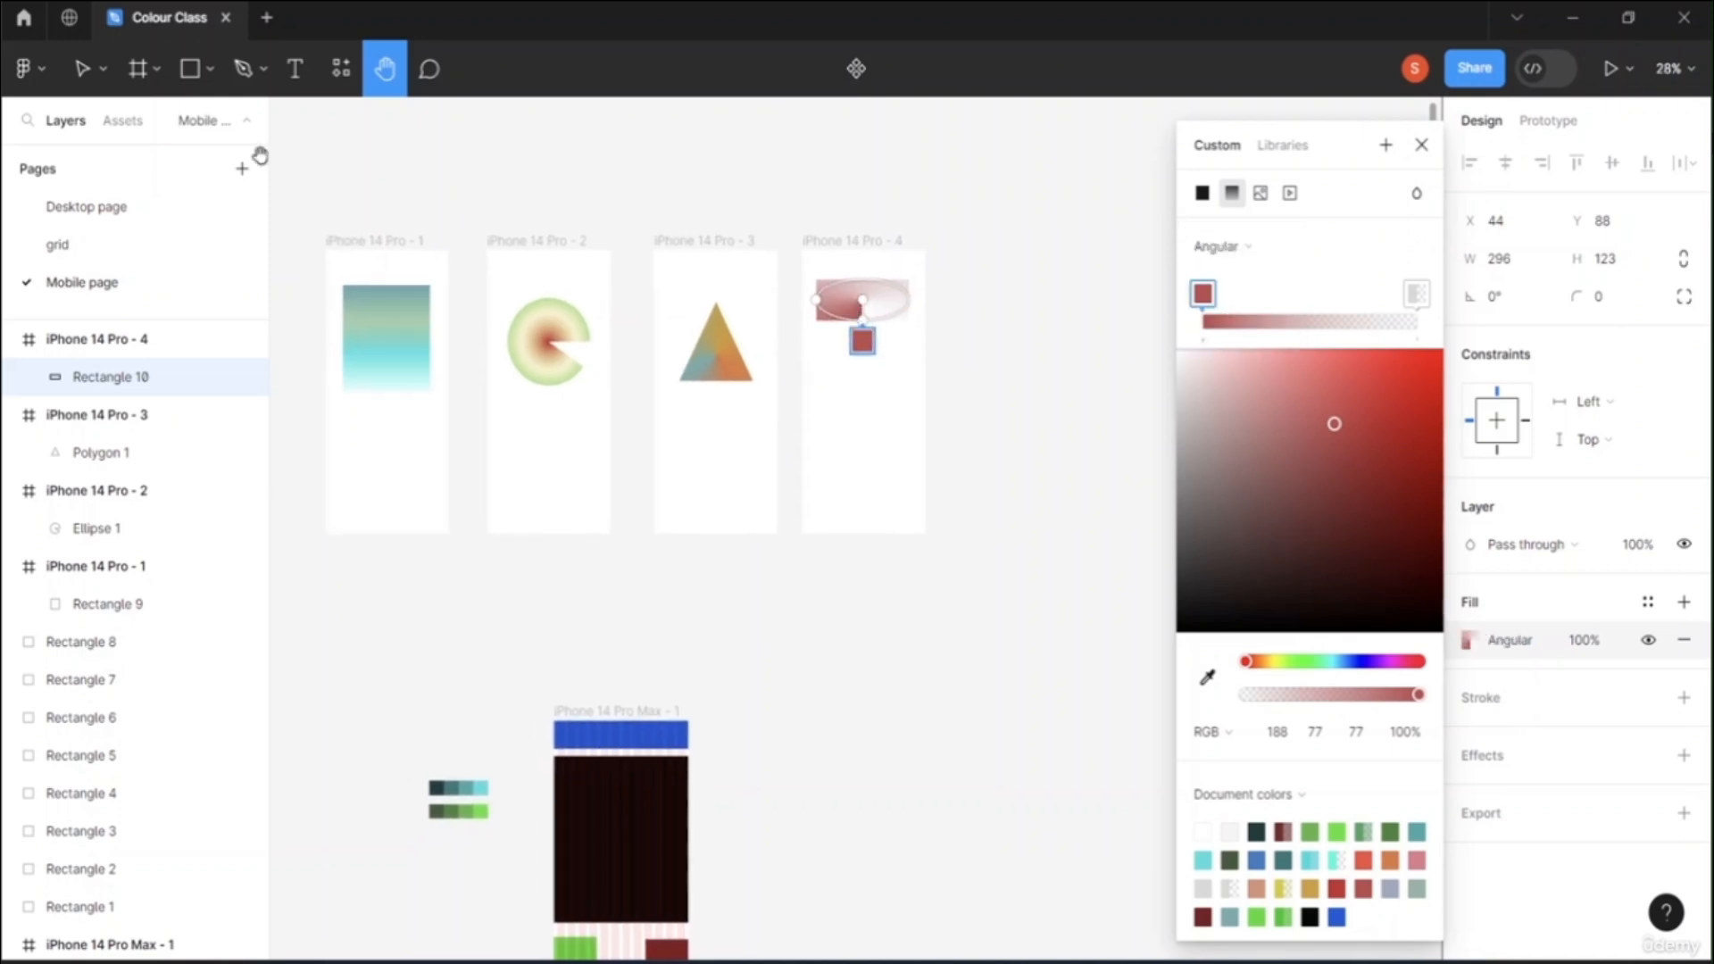
{"action": "left_click", "coordinate": [104, 74]}
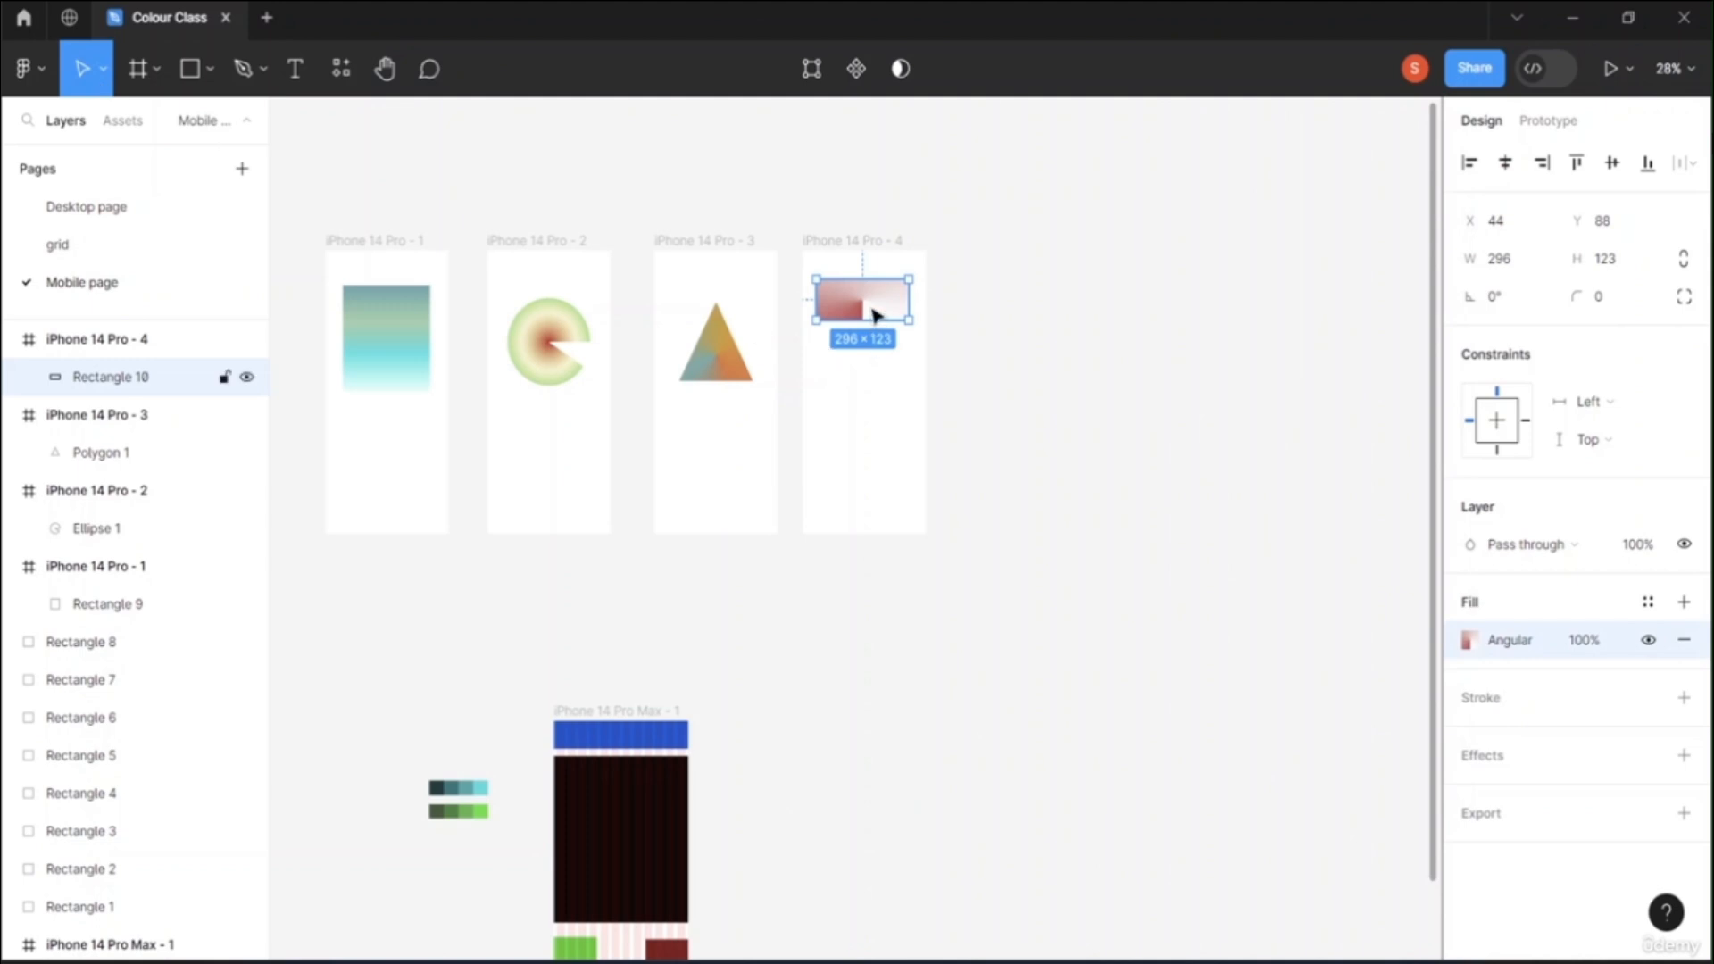
{"action": "left_click", "coordinate": [1469, 641]}
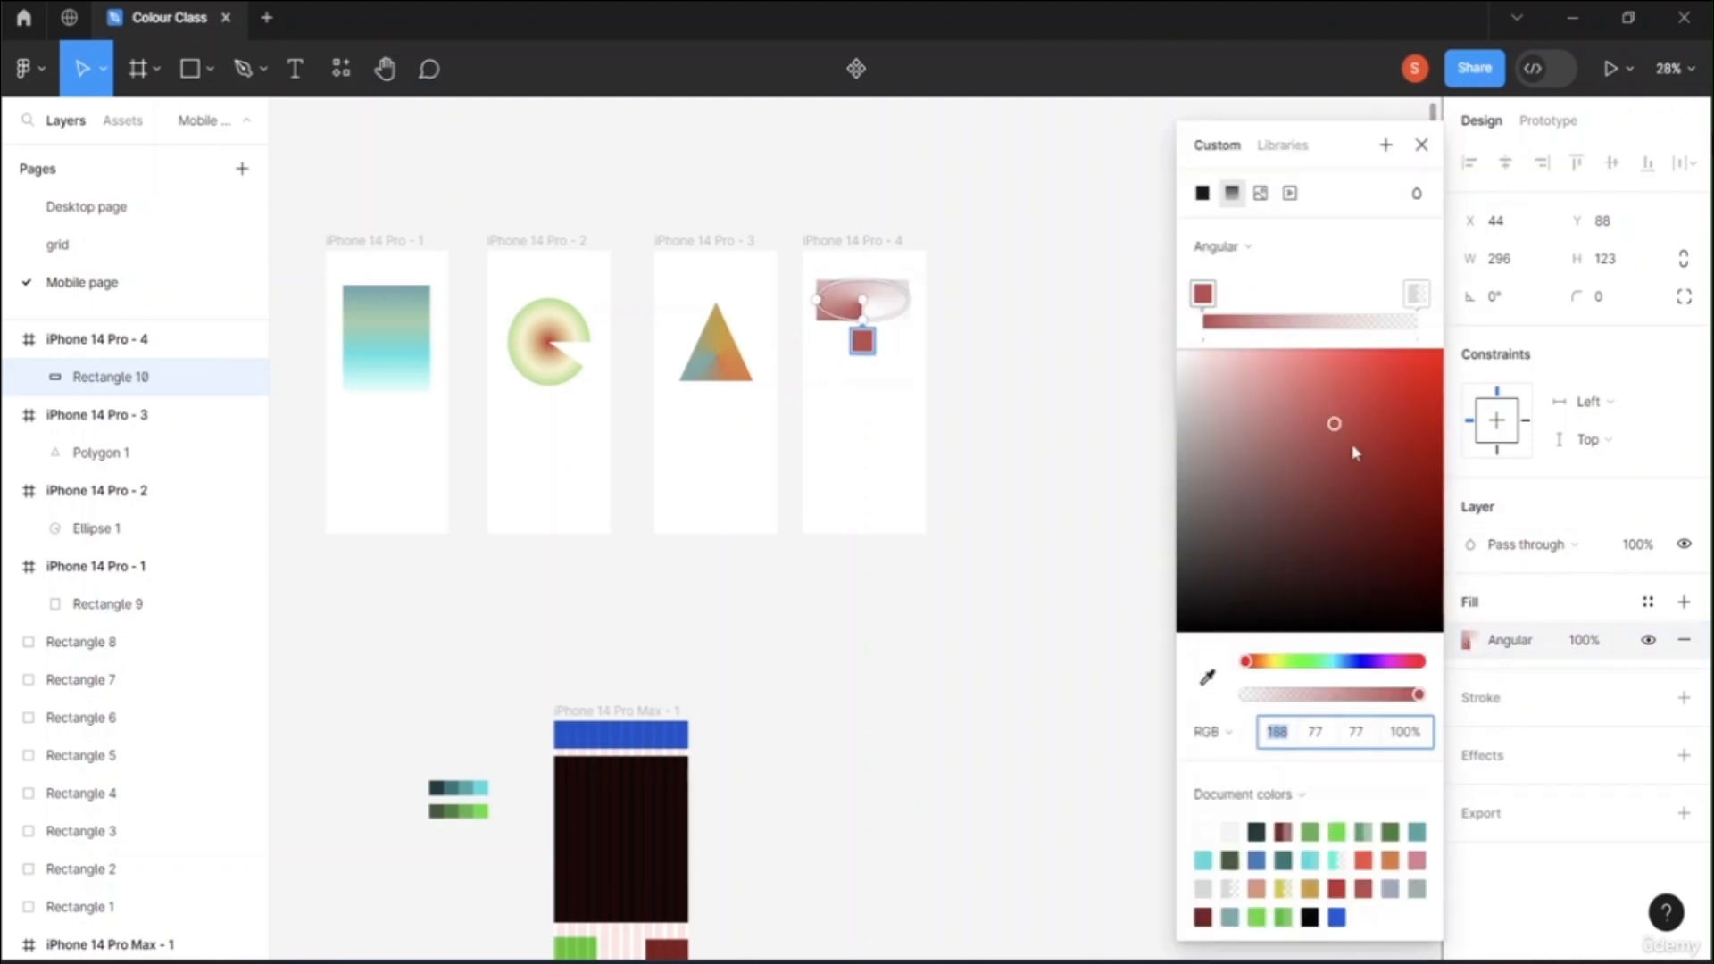
{"action": "left_click_drag", "start_coordinate": [1333, 423], "coordinate": [1408, 398]}
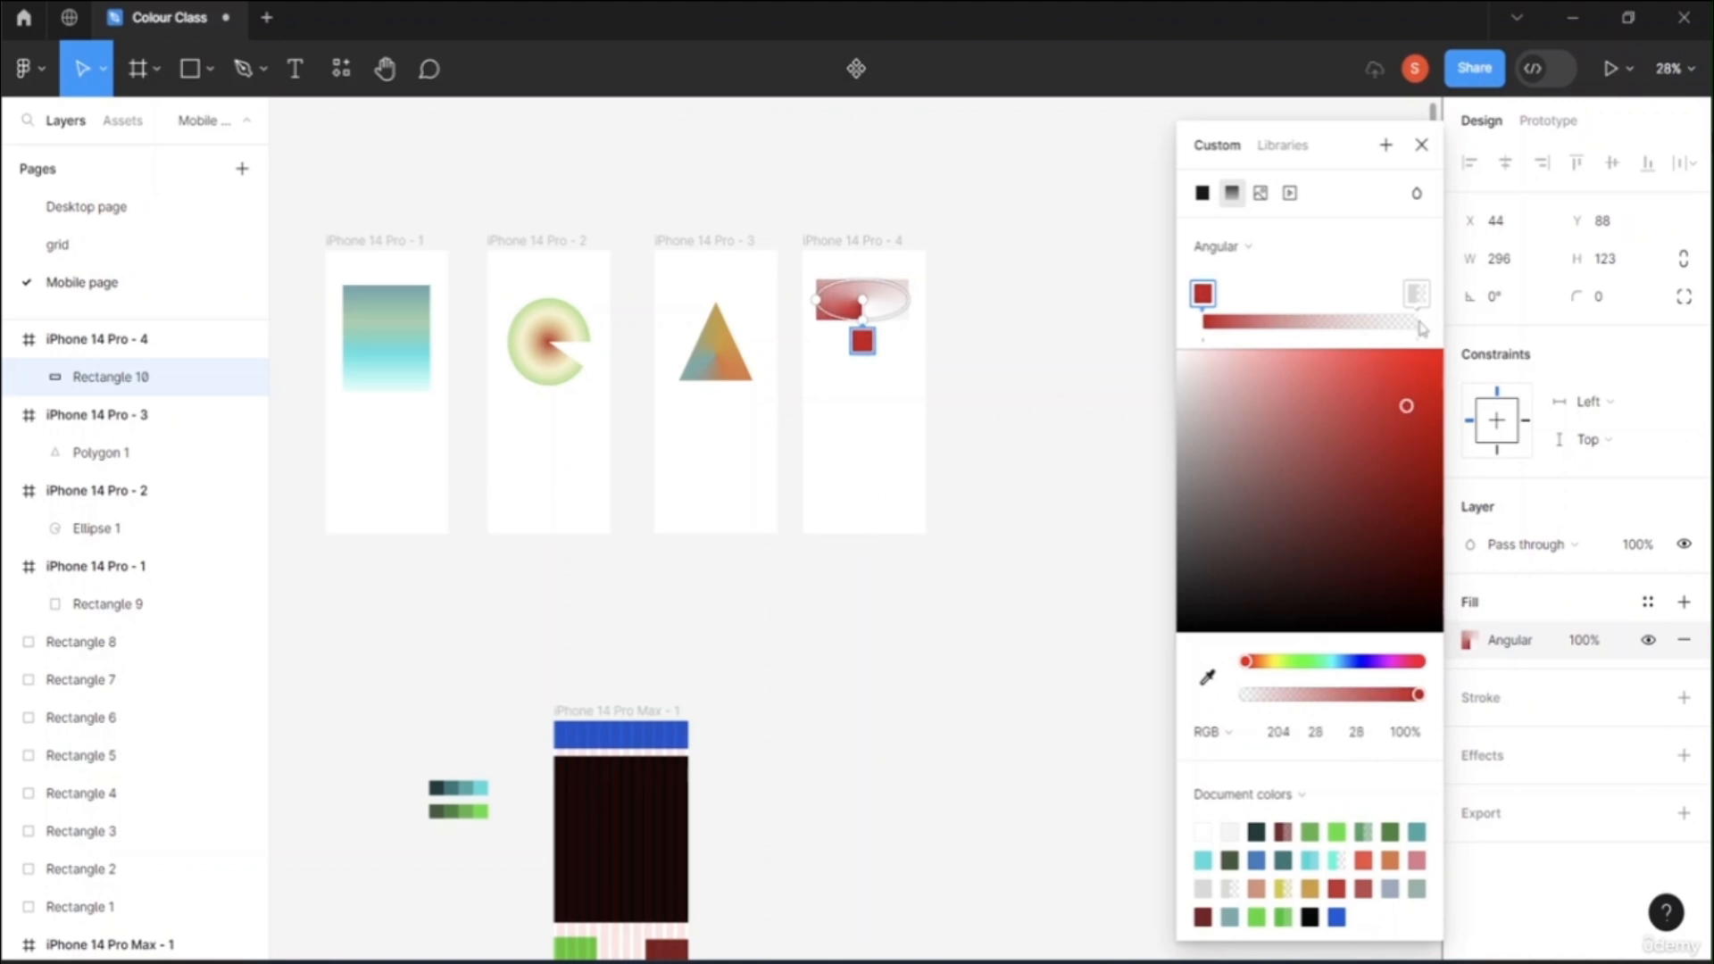
Step: Move the transparent end stop to about 45% of the gradient and colour it green, RGB 58, 151, 15
{"action": "left_click", "coordinate": [1414, 295]}
{"action": "left_click_drag", "start_coordinate": [1414, 295], "coordinate": [1260, 295]}
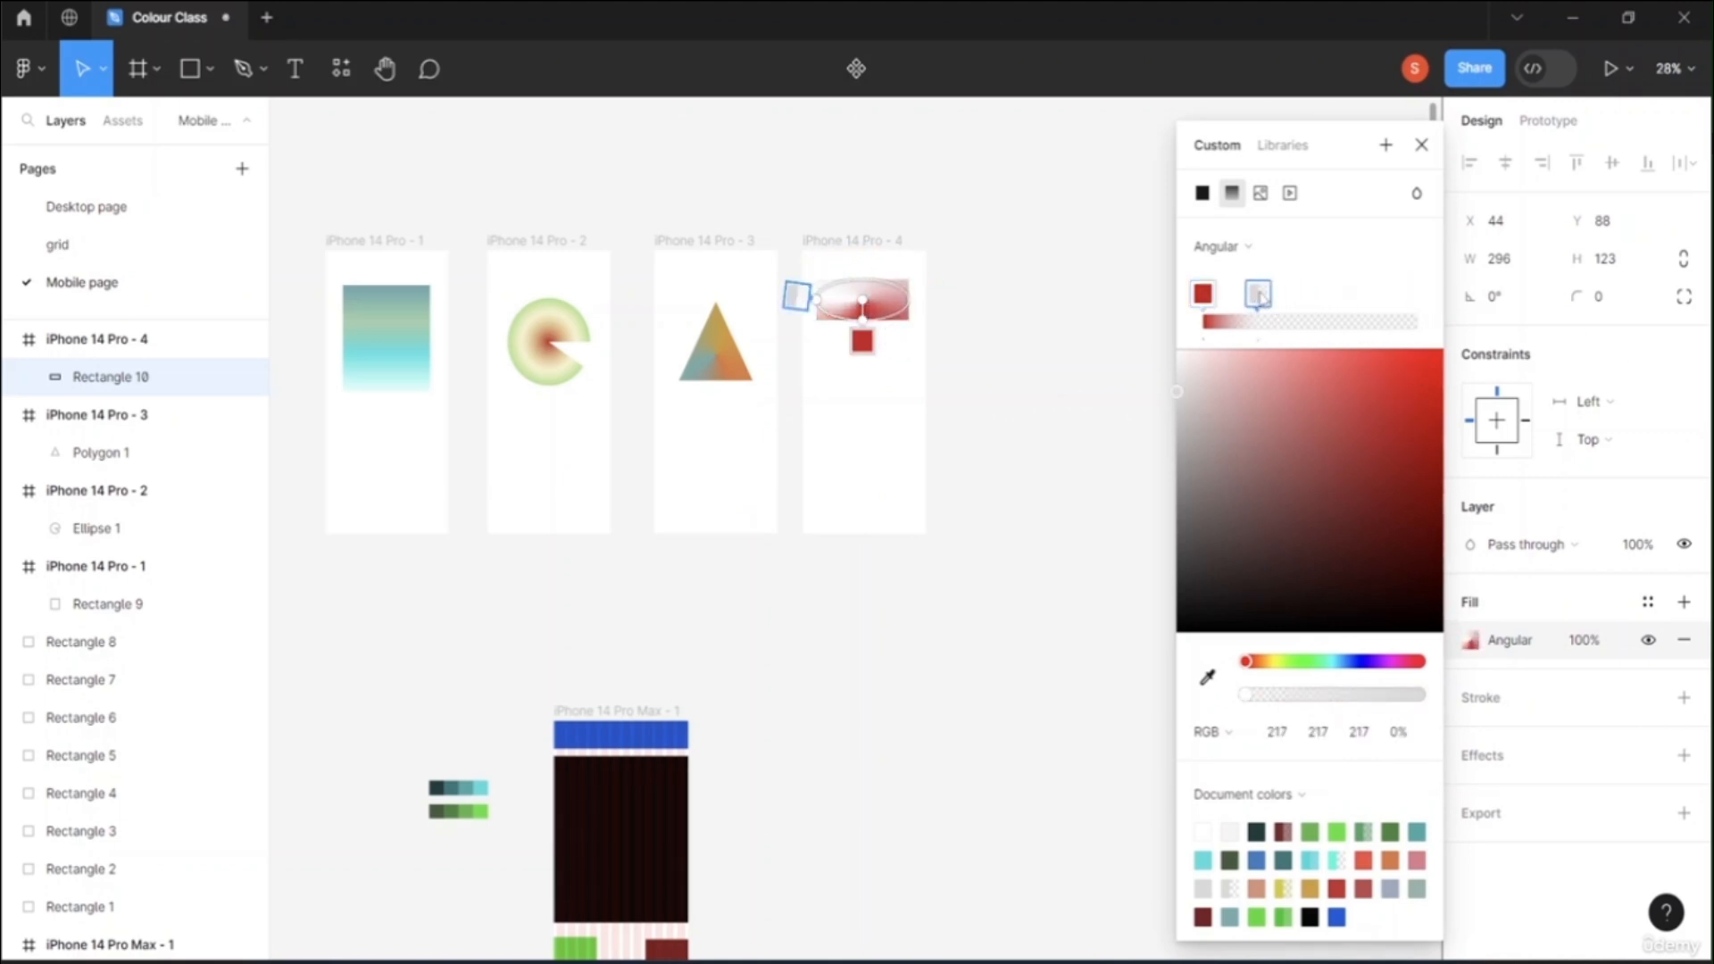
{"action": "left_click", "coordinate": [1294, 662]}
{"action": "left_click", "coordinate": [1356, 389]}
{"action": "left_click", "coordinate": [1335, 449]}
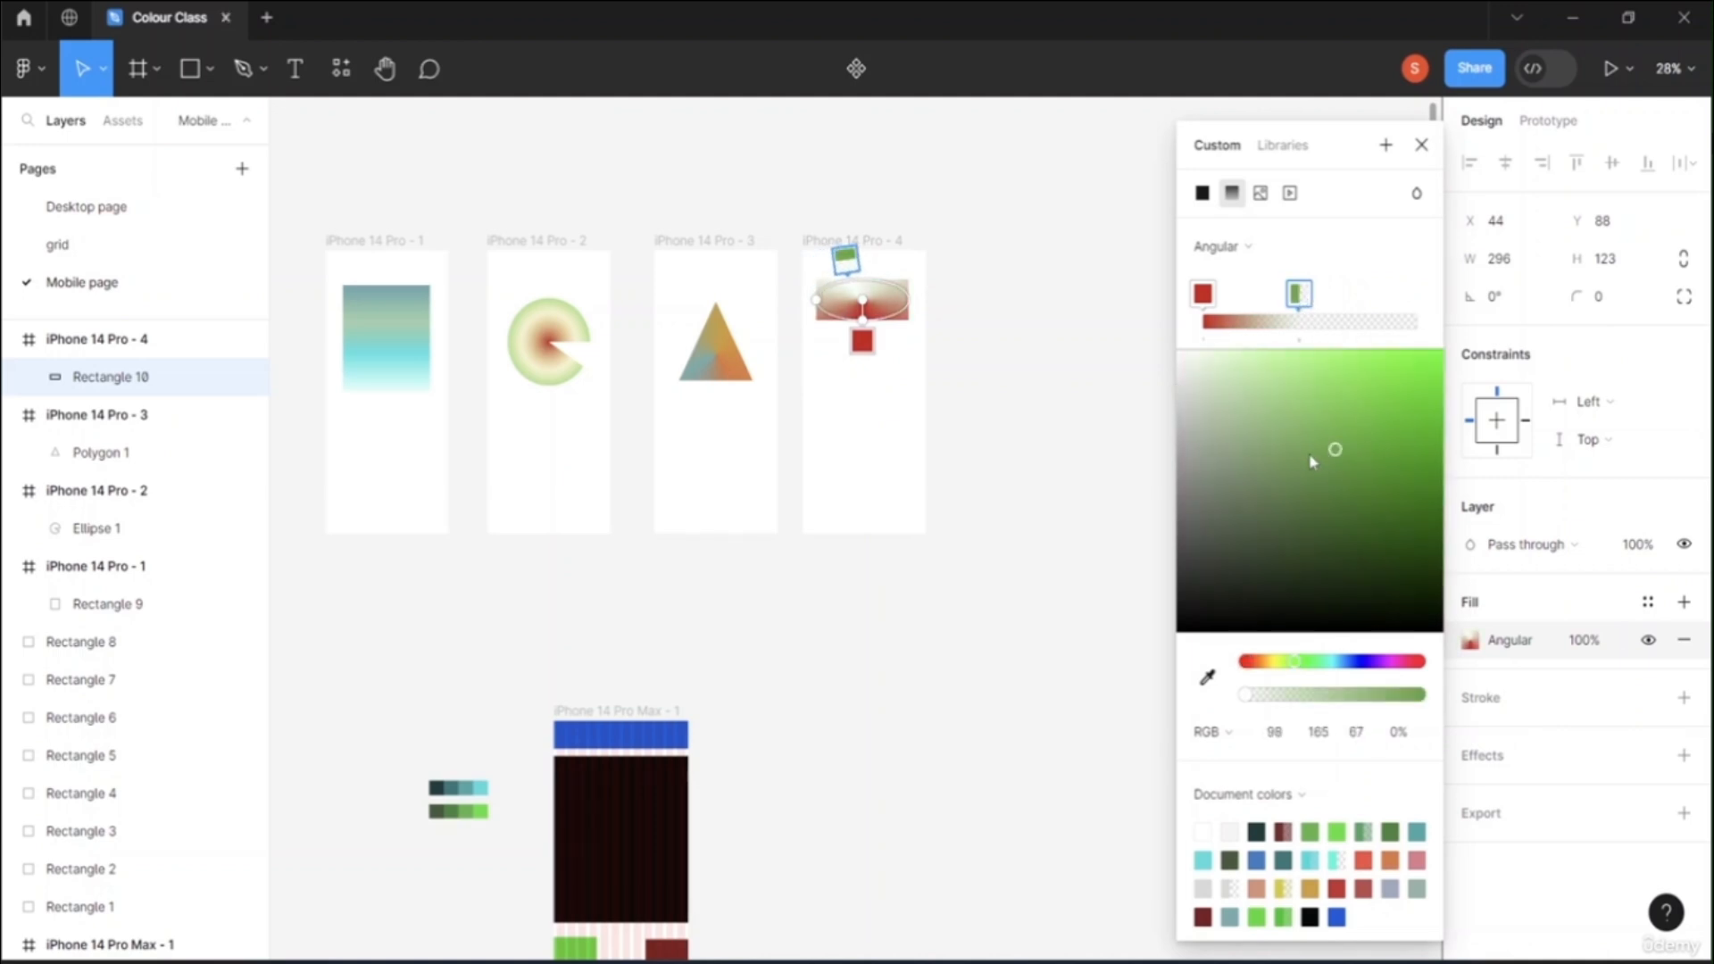
{"action": "left_click", "coordinate": [1278, 443]}
{"action": "left_click", "coordinate": [1362, 367]}
{"action": "left_click", "coordinate": [1416, 464]}
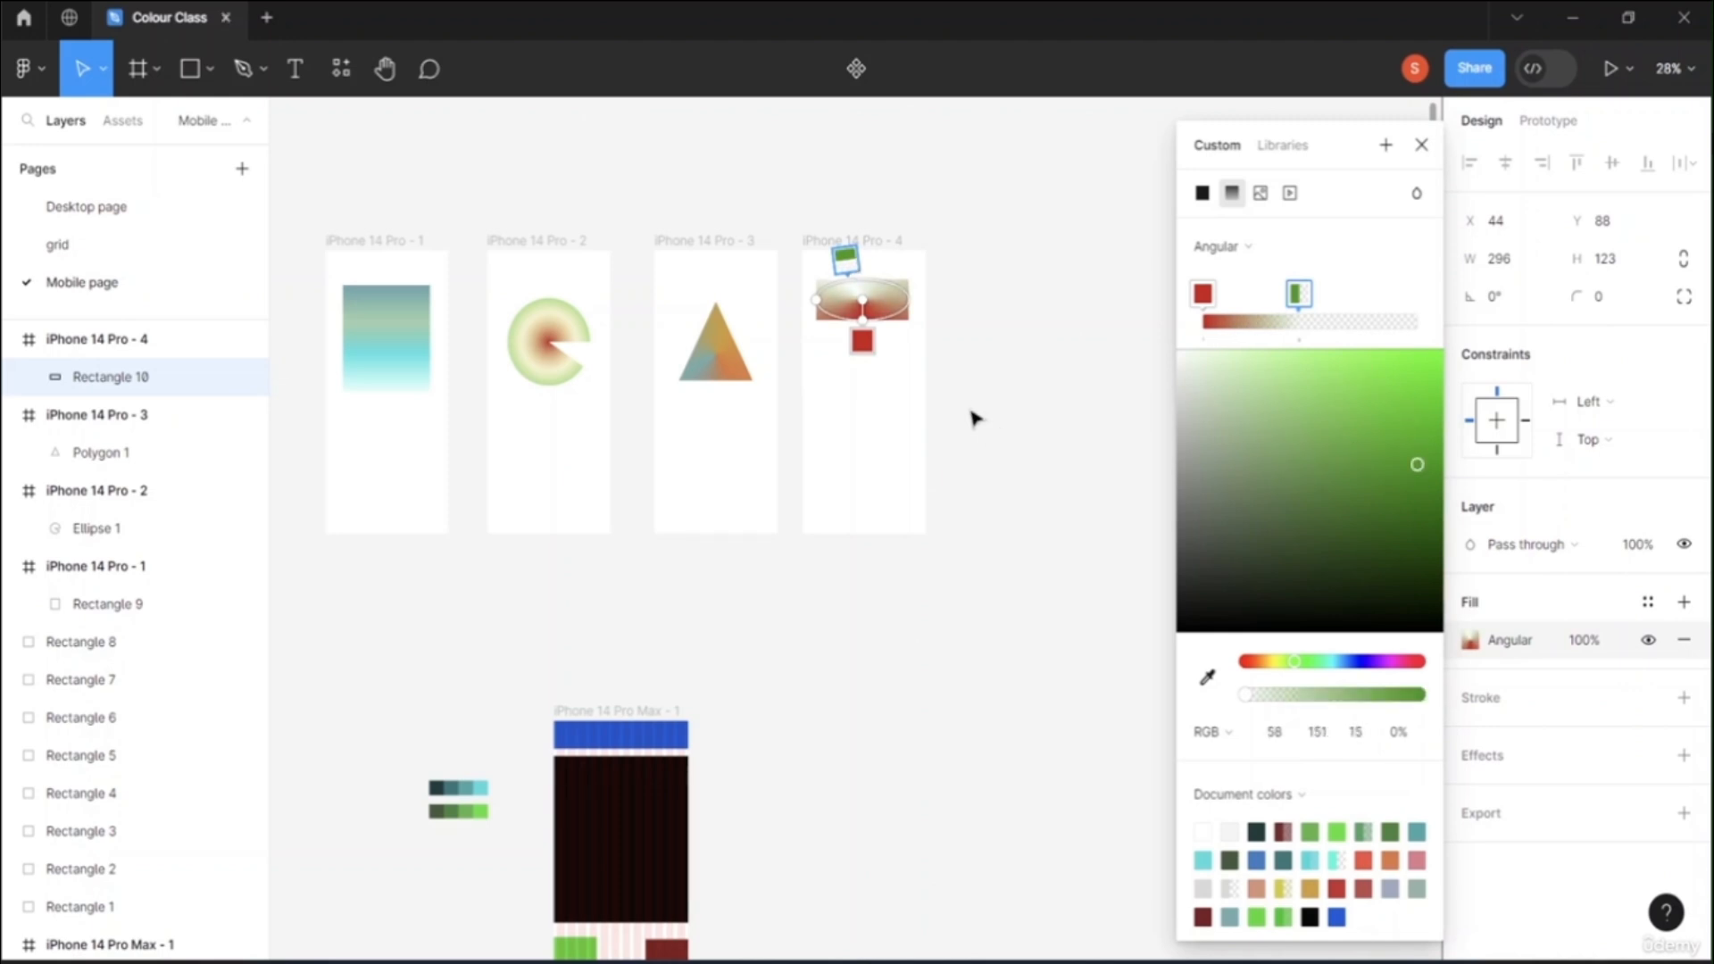
Step: Add a third gradient stop at about 75% and colour it blue, RGB 60, 66, 222
{"action": "scroll", "coordinate": [973, 417], "scroll_direction": "up", "scroll_amount": 5}
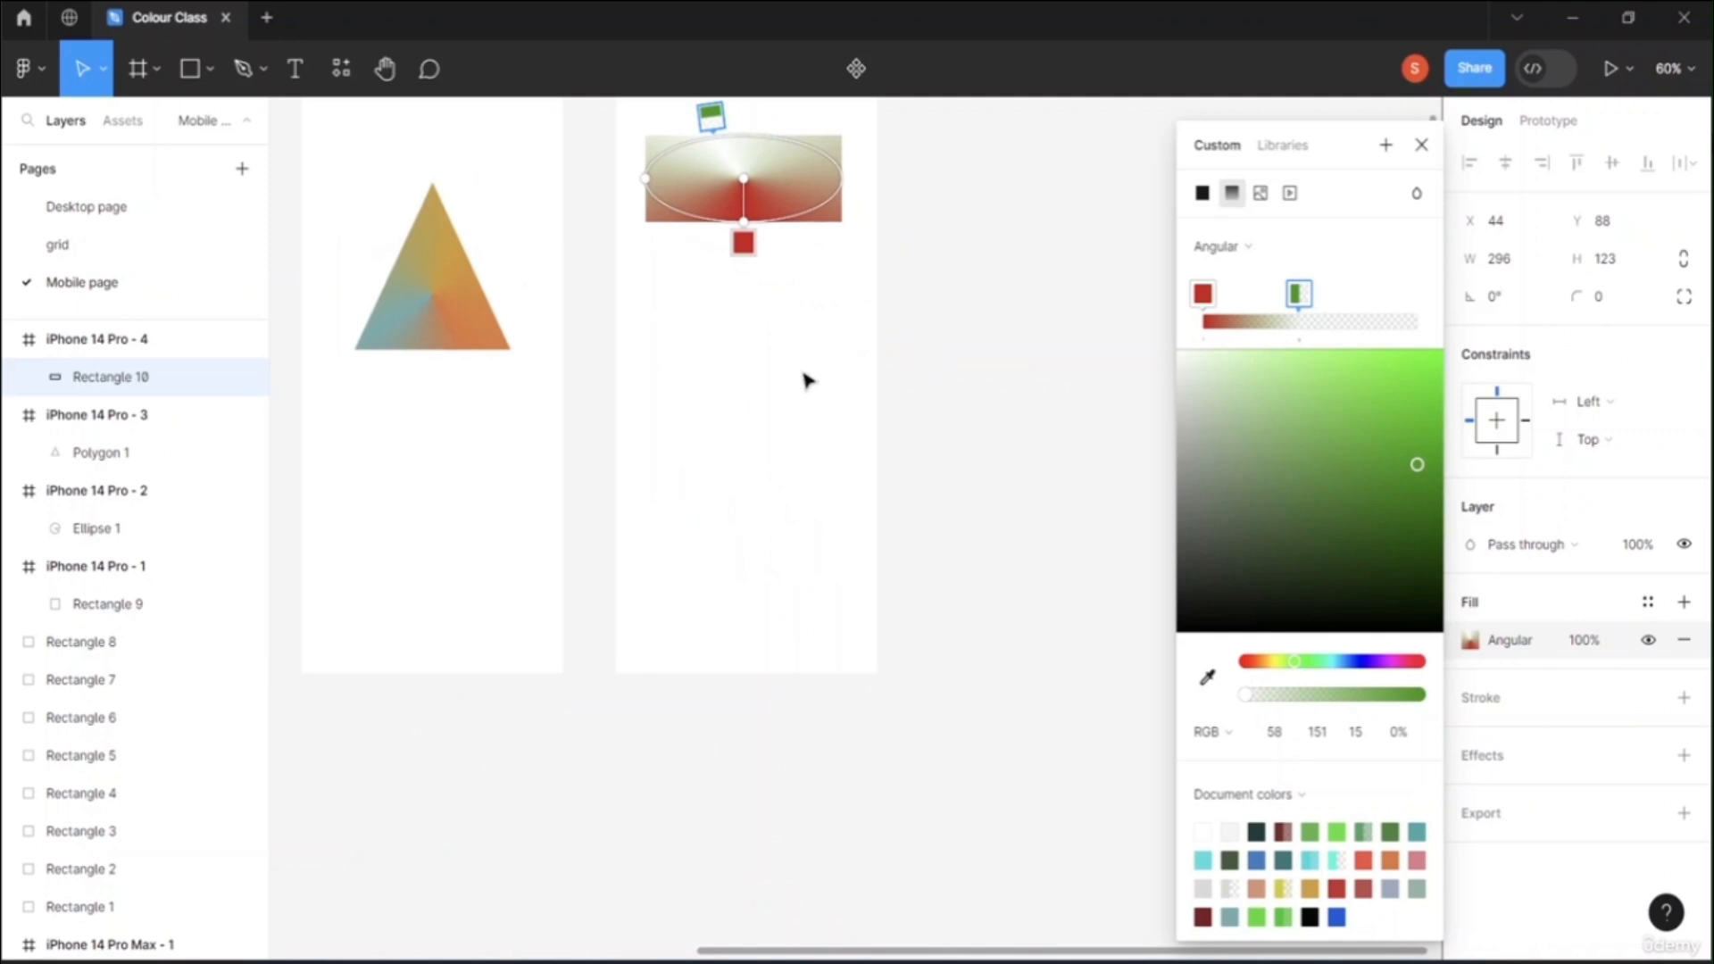
{"action": "scroll", "coordinate": [804, 381], "scroll_direction": "up", "scroll_amount": 3}
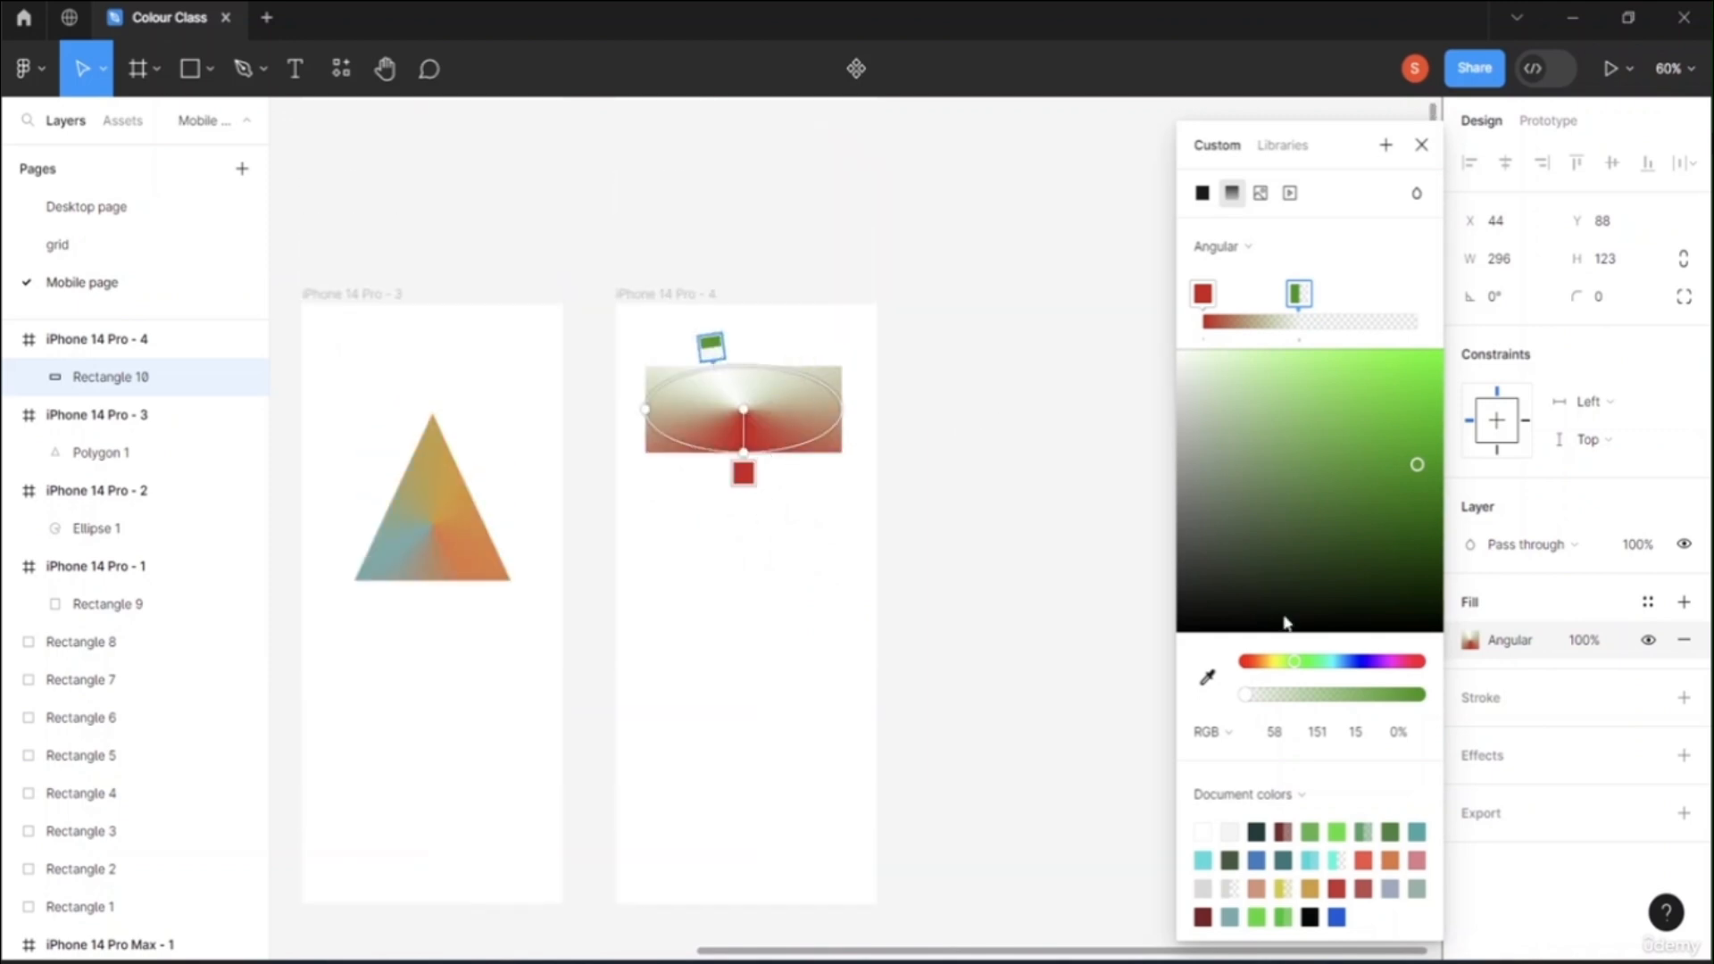
{"action": "left_click", "coordinate": [1368, 322]}
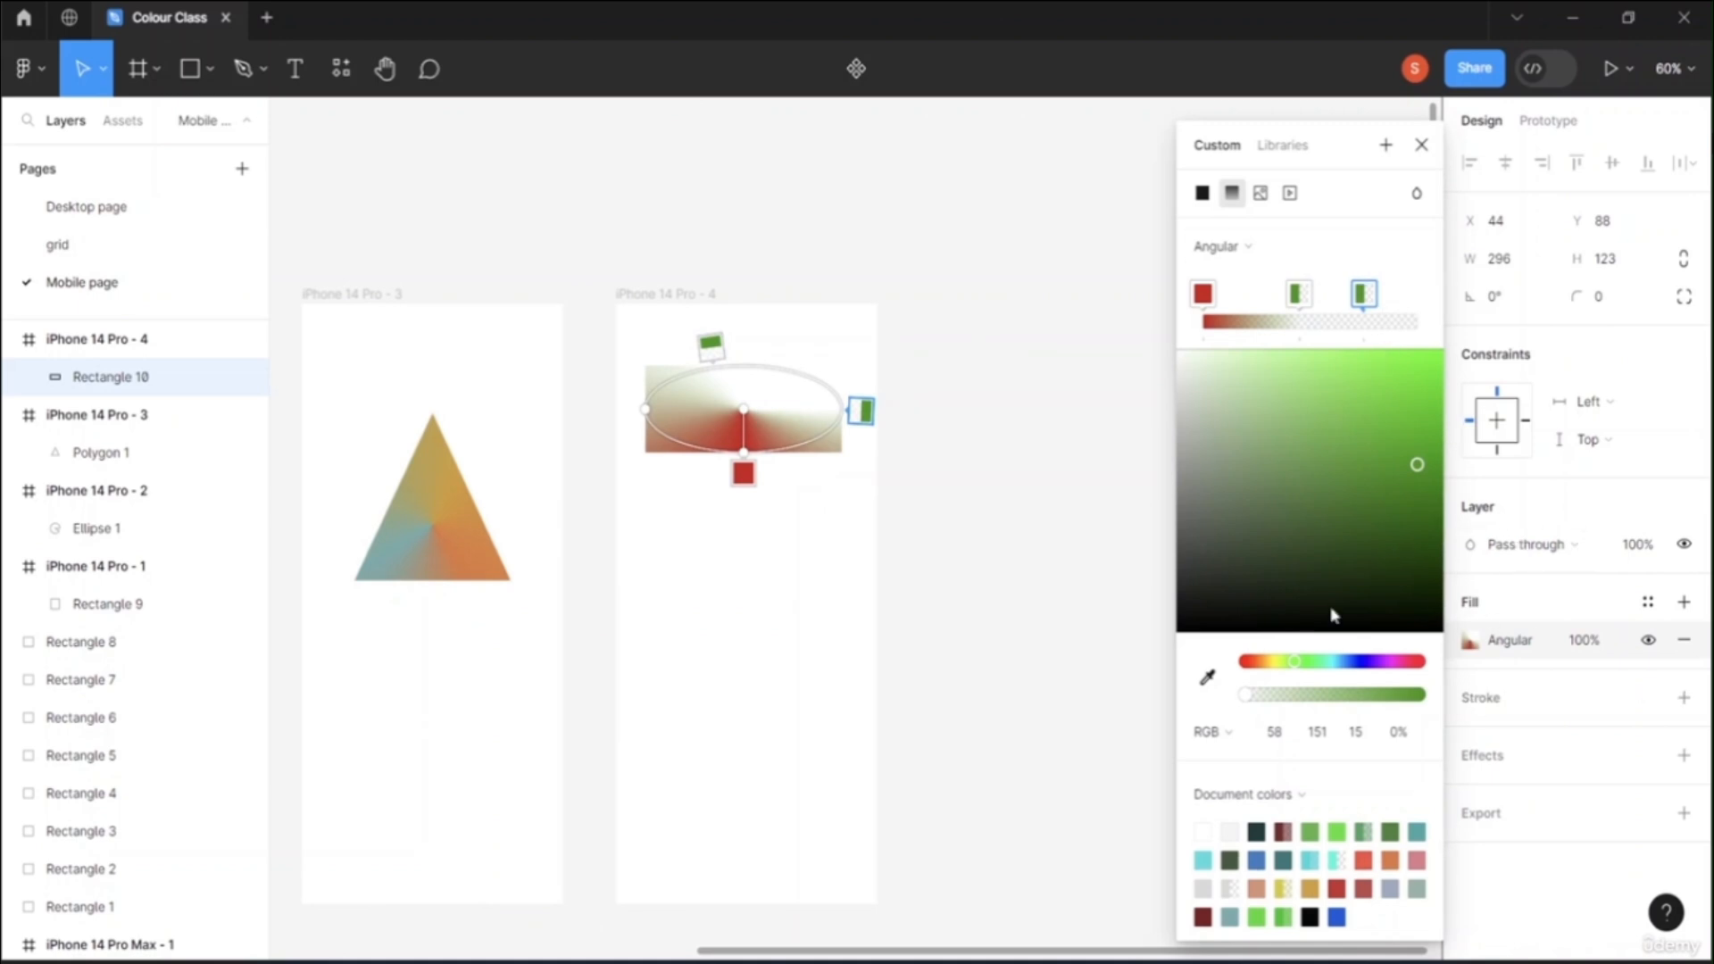
{"action": "left_click", "coordinate": [1360, 661]}
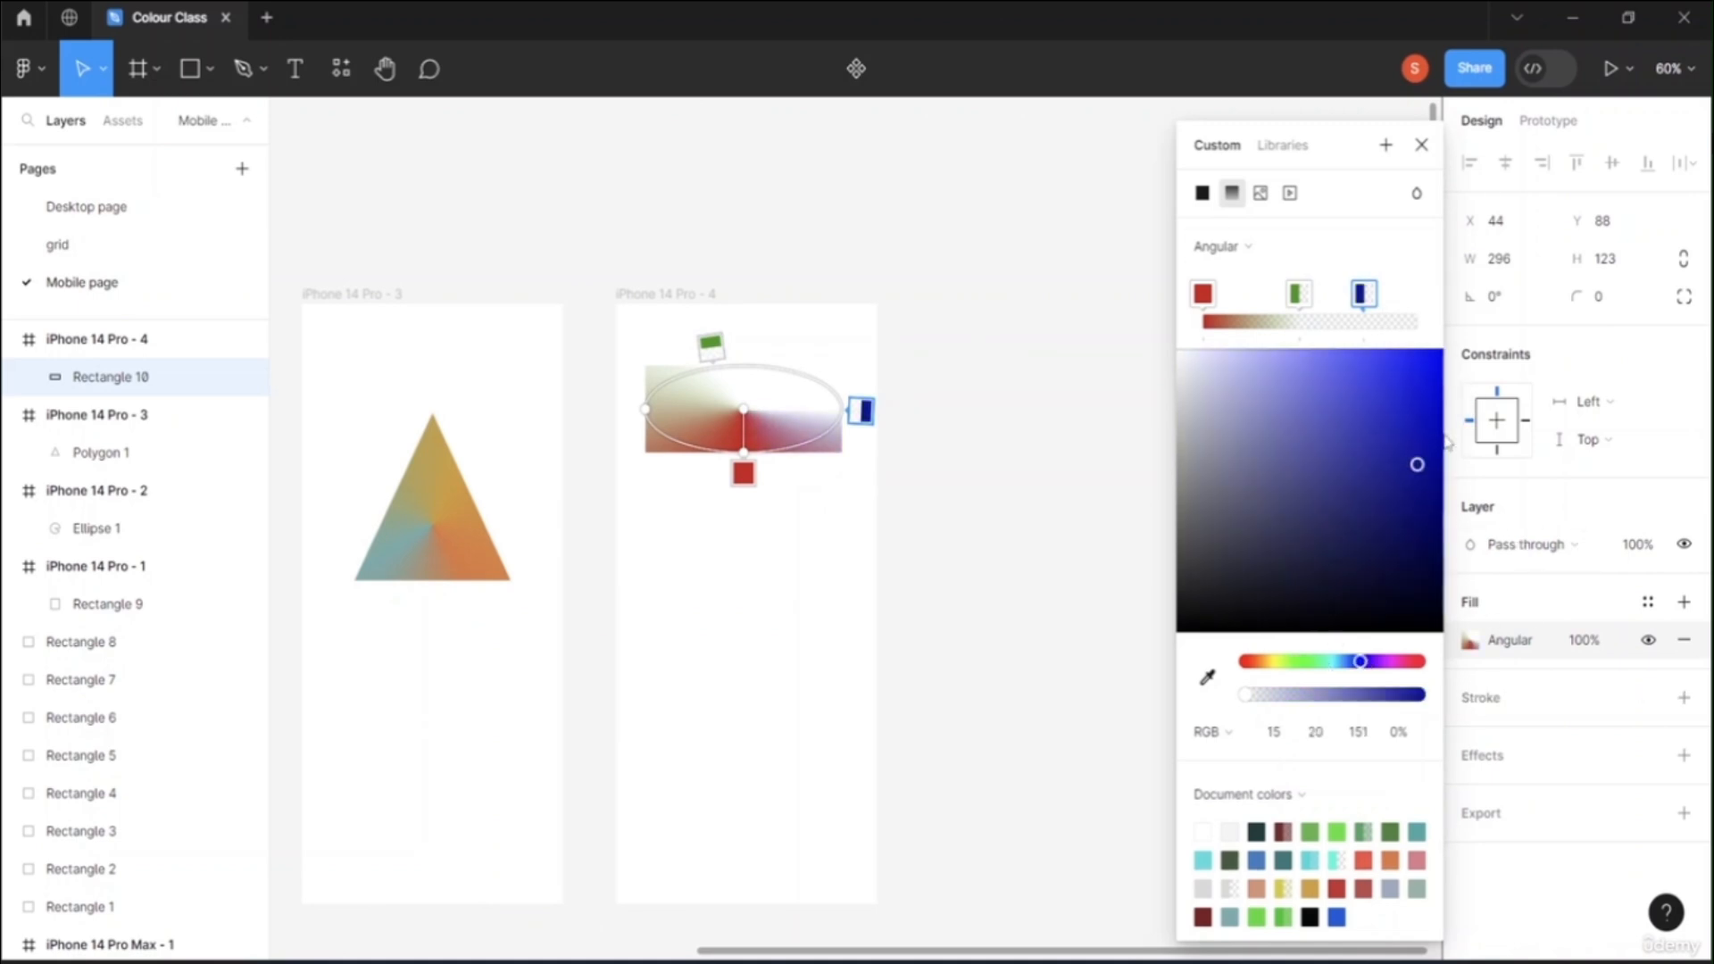
{"action": "left_click_drag", "start_coordinate": [1409, 473], "coordinate": [1352, 382]}
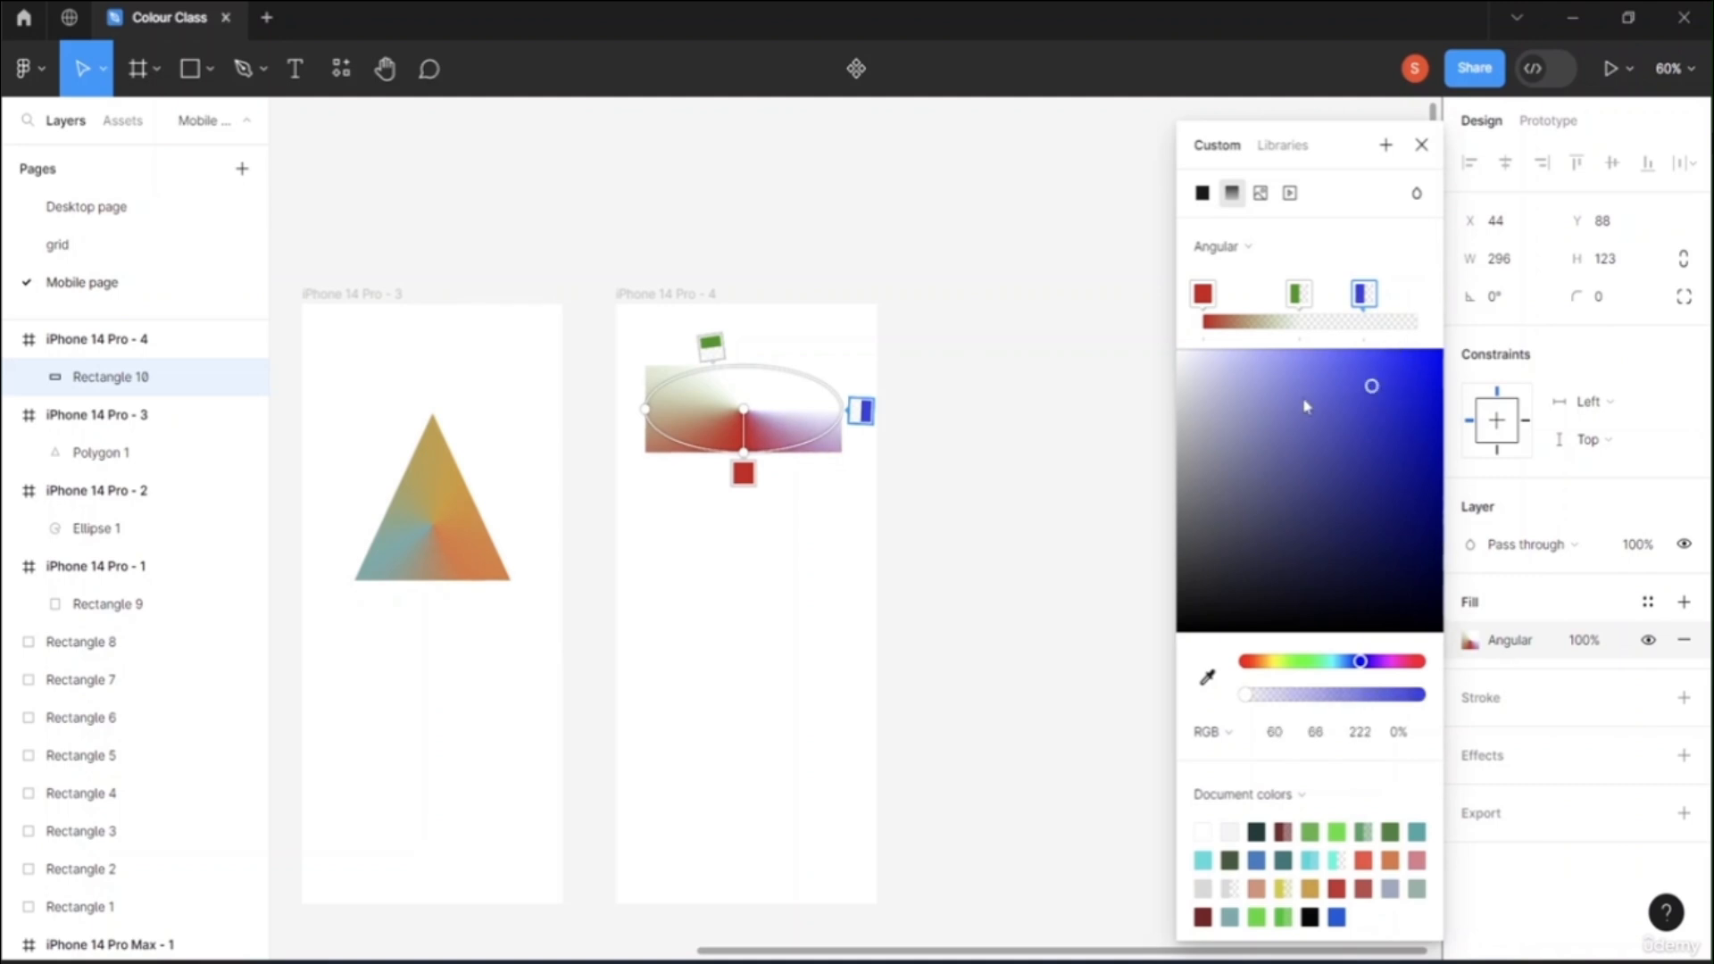
Step: Add a fourth stop at the very end of the gradient in green, RGB 48, 176, 16, with 70% opacity
{"action": "left_click", "coordinate": [1409, 323]}
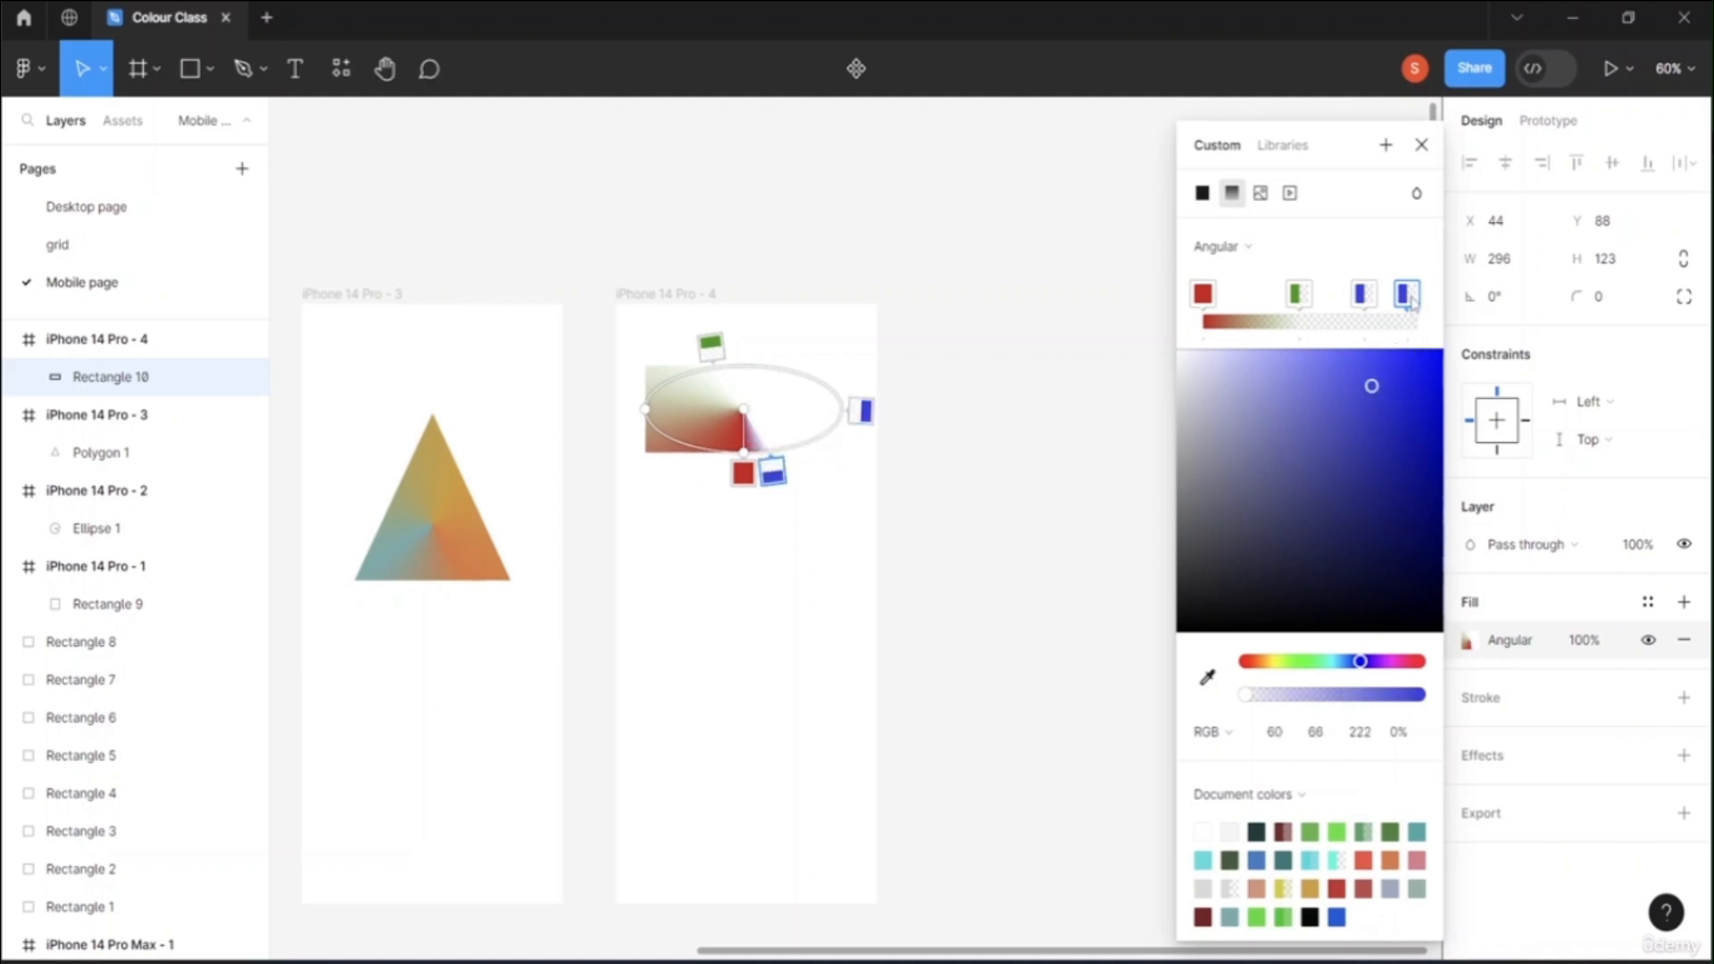
{"action": "left_click_drag", "start_coordinate": [1411, 301], "coordinate": [1423, 300]}
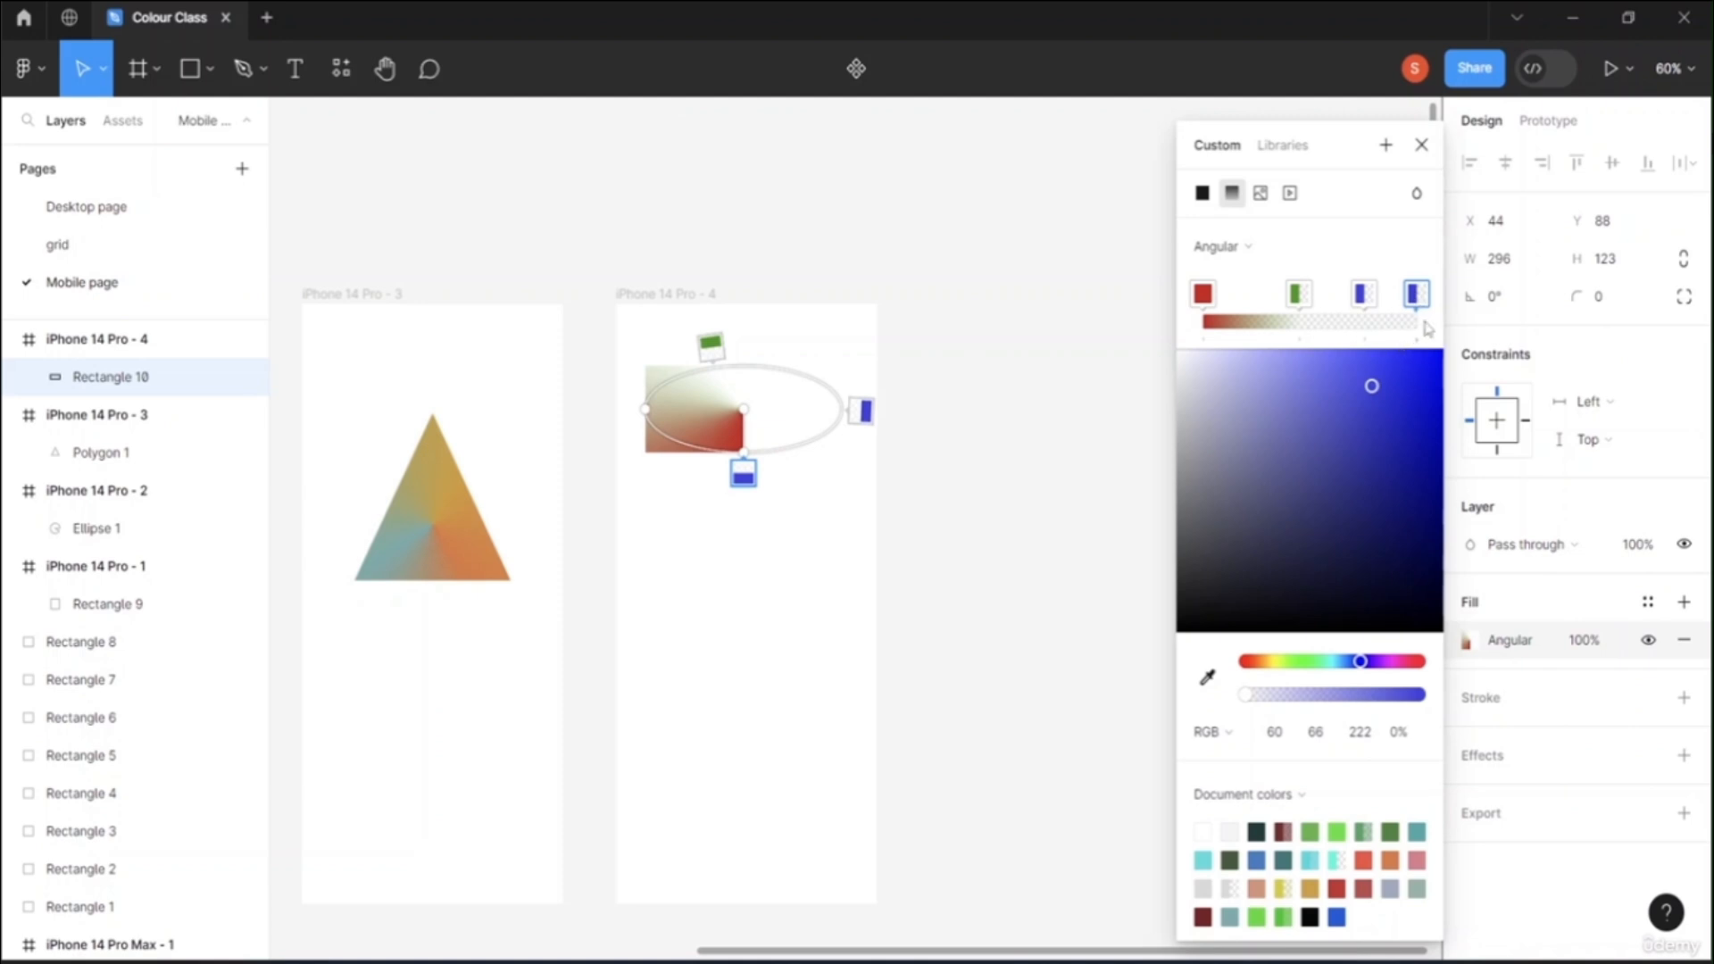
{"action": "left_click", "coordinate": [1297, 661]}
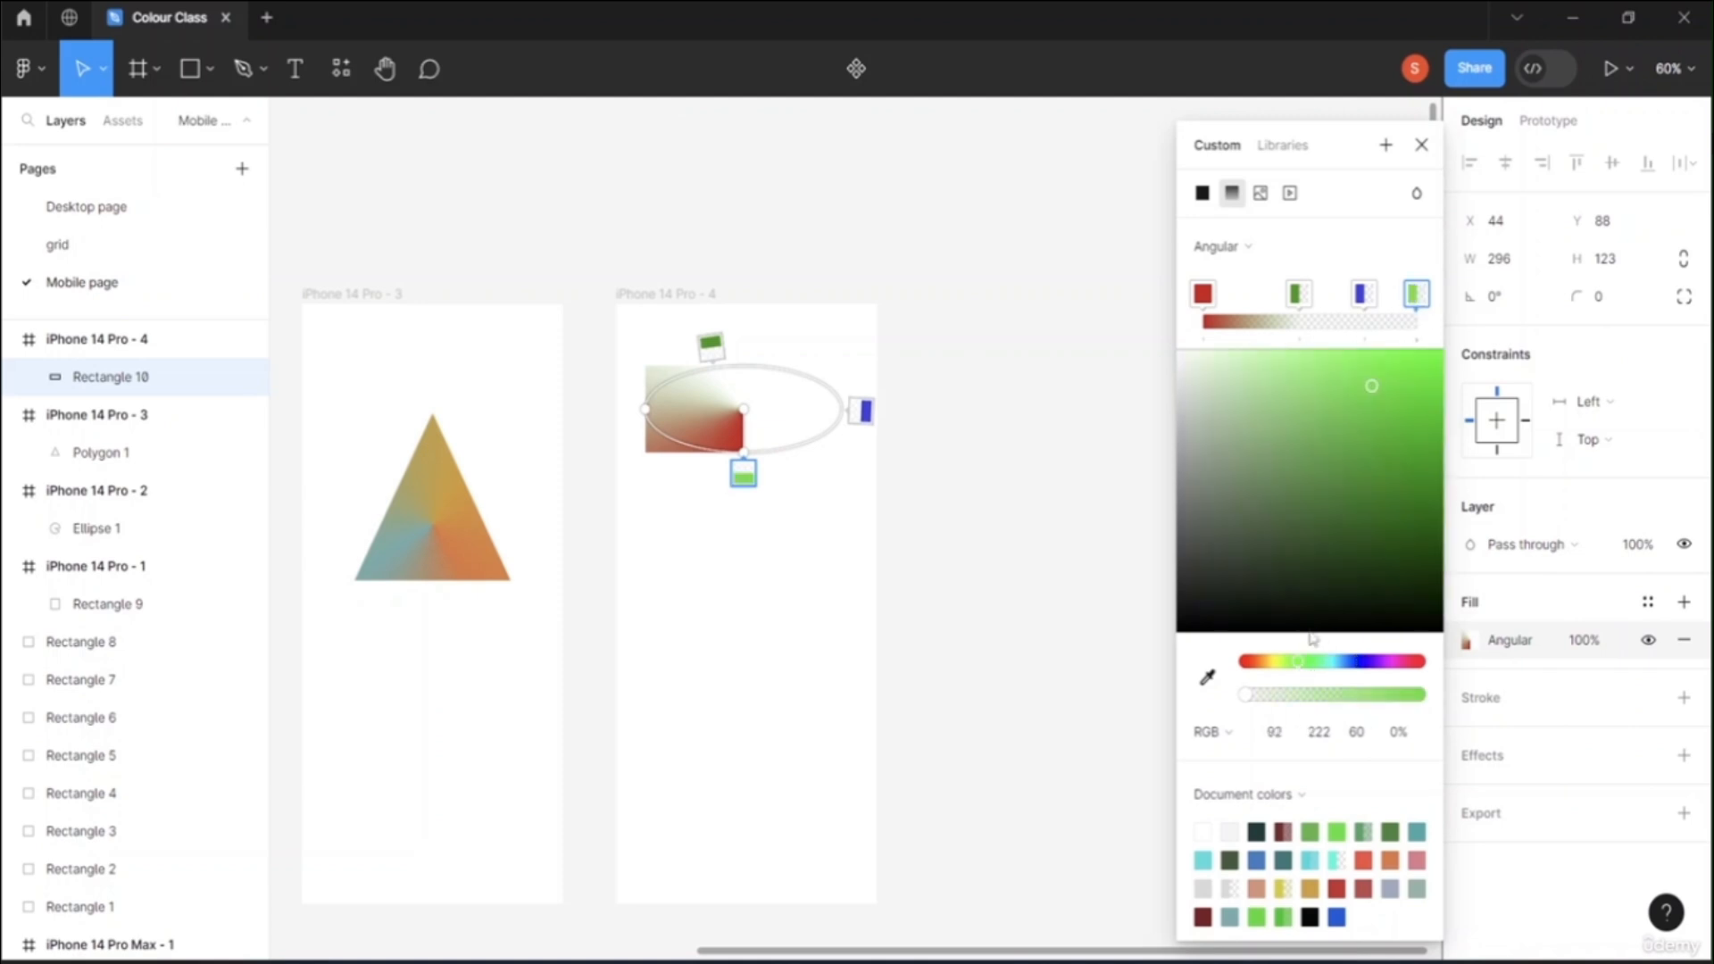
{"action": "left_click_drag", "start_coordinate": [1375, 402], "coordinate": [1422, 452]}
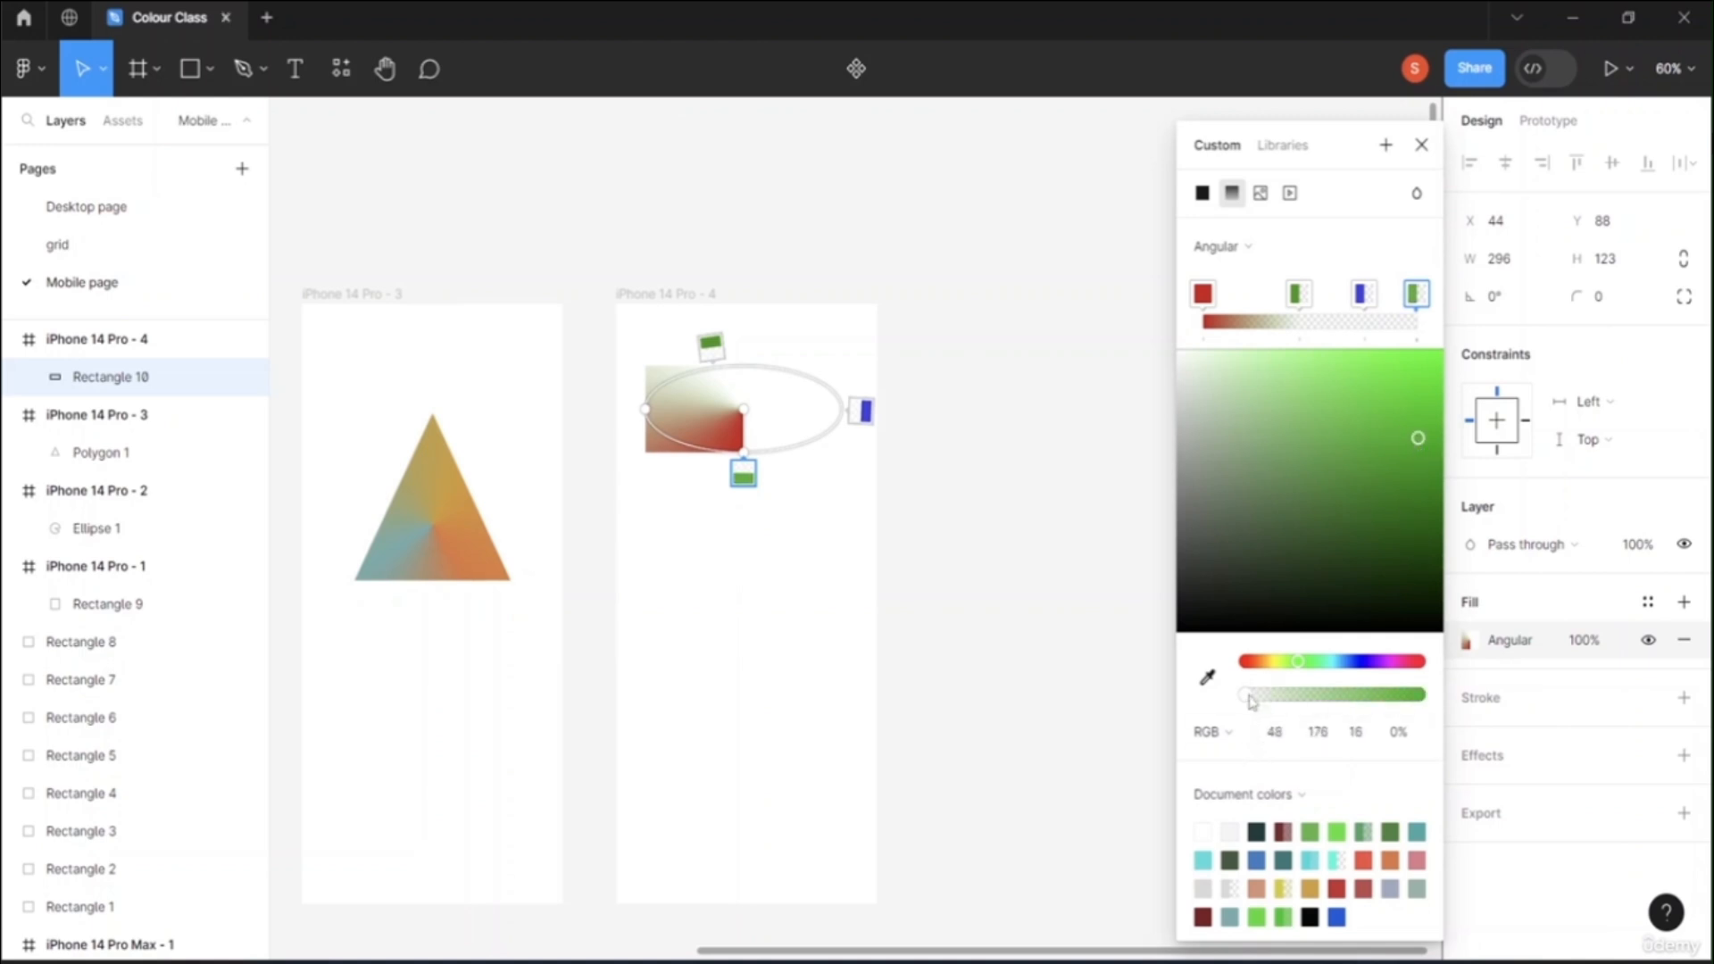
{"action": "left_click_drag", "start_coordinate": [1251, 703], "coordinate": [1366, 695]}
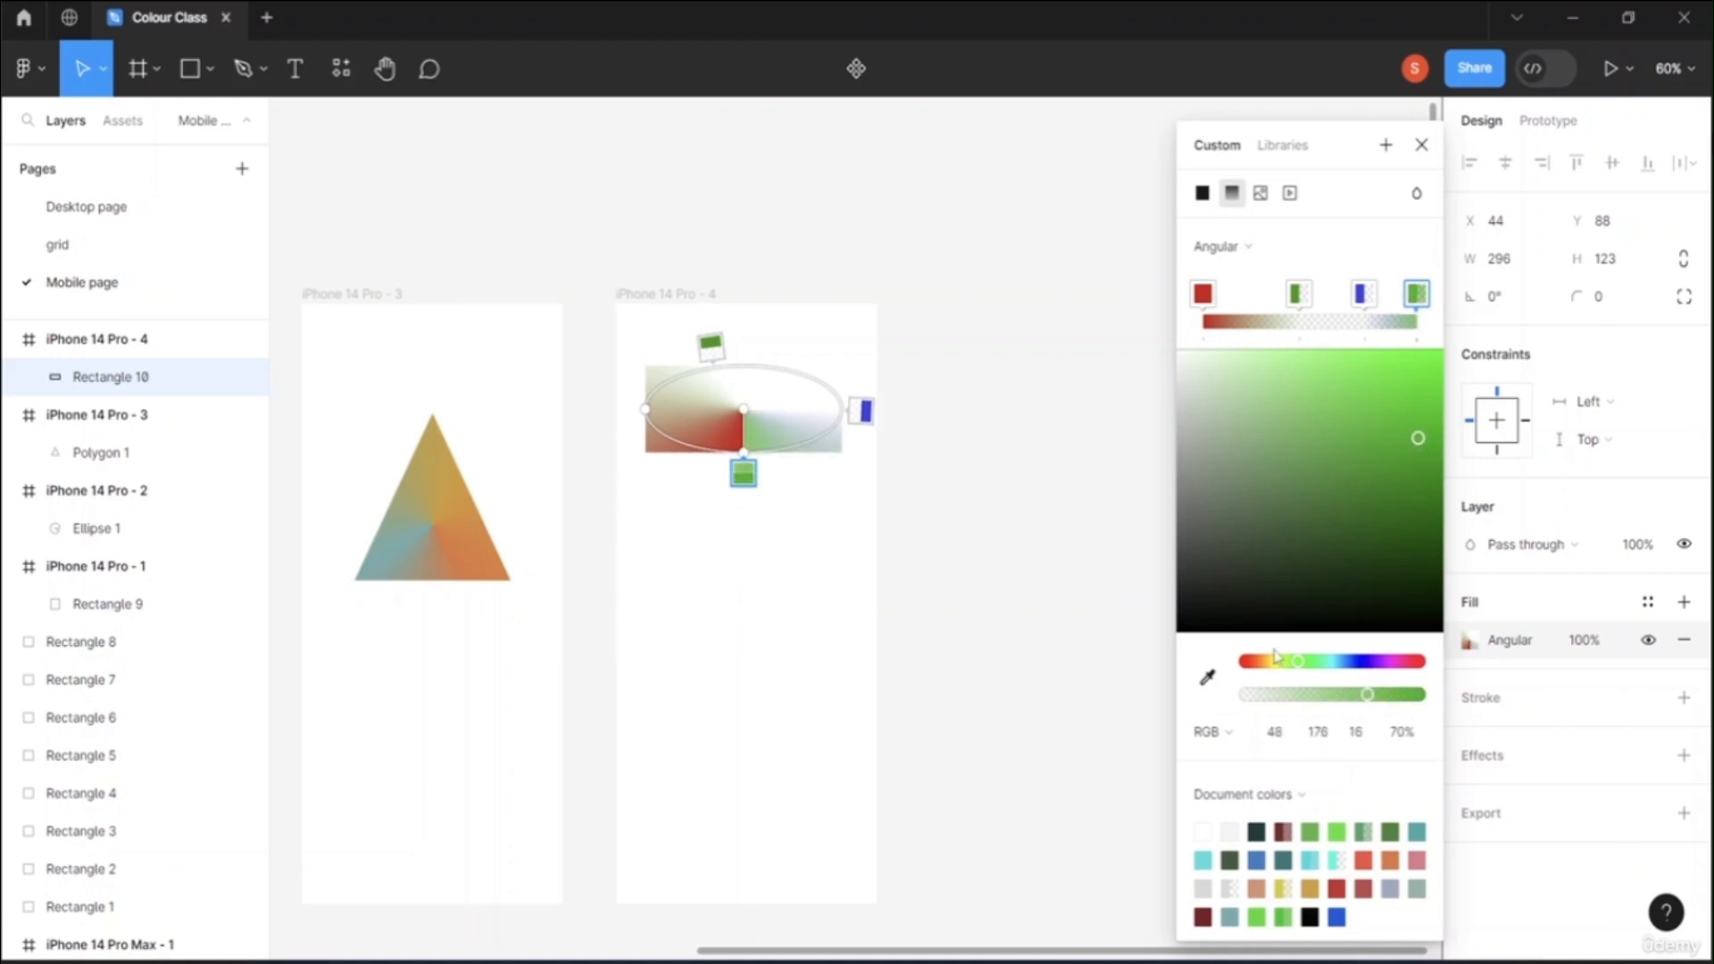
Step: Raise the opacity of the middle green stop to 45%, then close the colour picker and deselect the rectangle
{"action": "left_click", "coordinate": [1297, 294]}
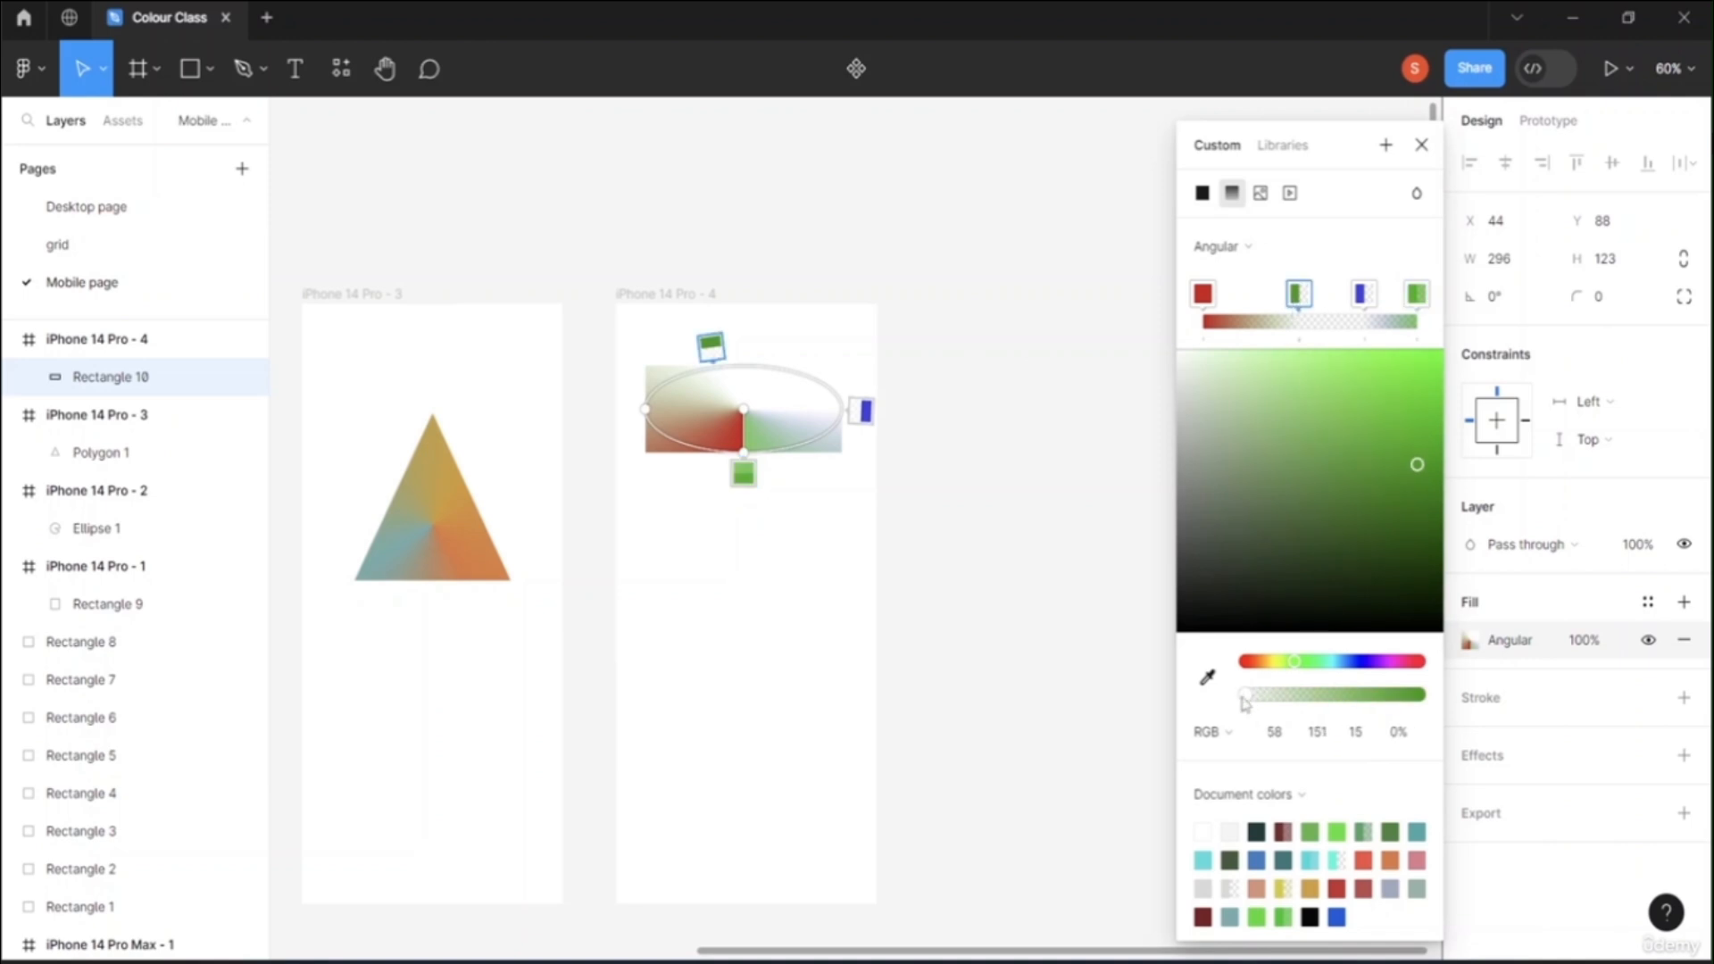
{"action": "left_click_drag", "start_coordinate": [1246, 704], "coordinate": [1326, 698]}
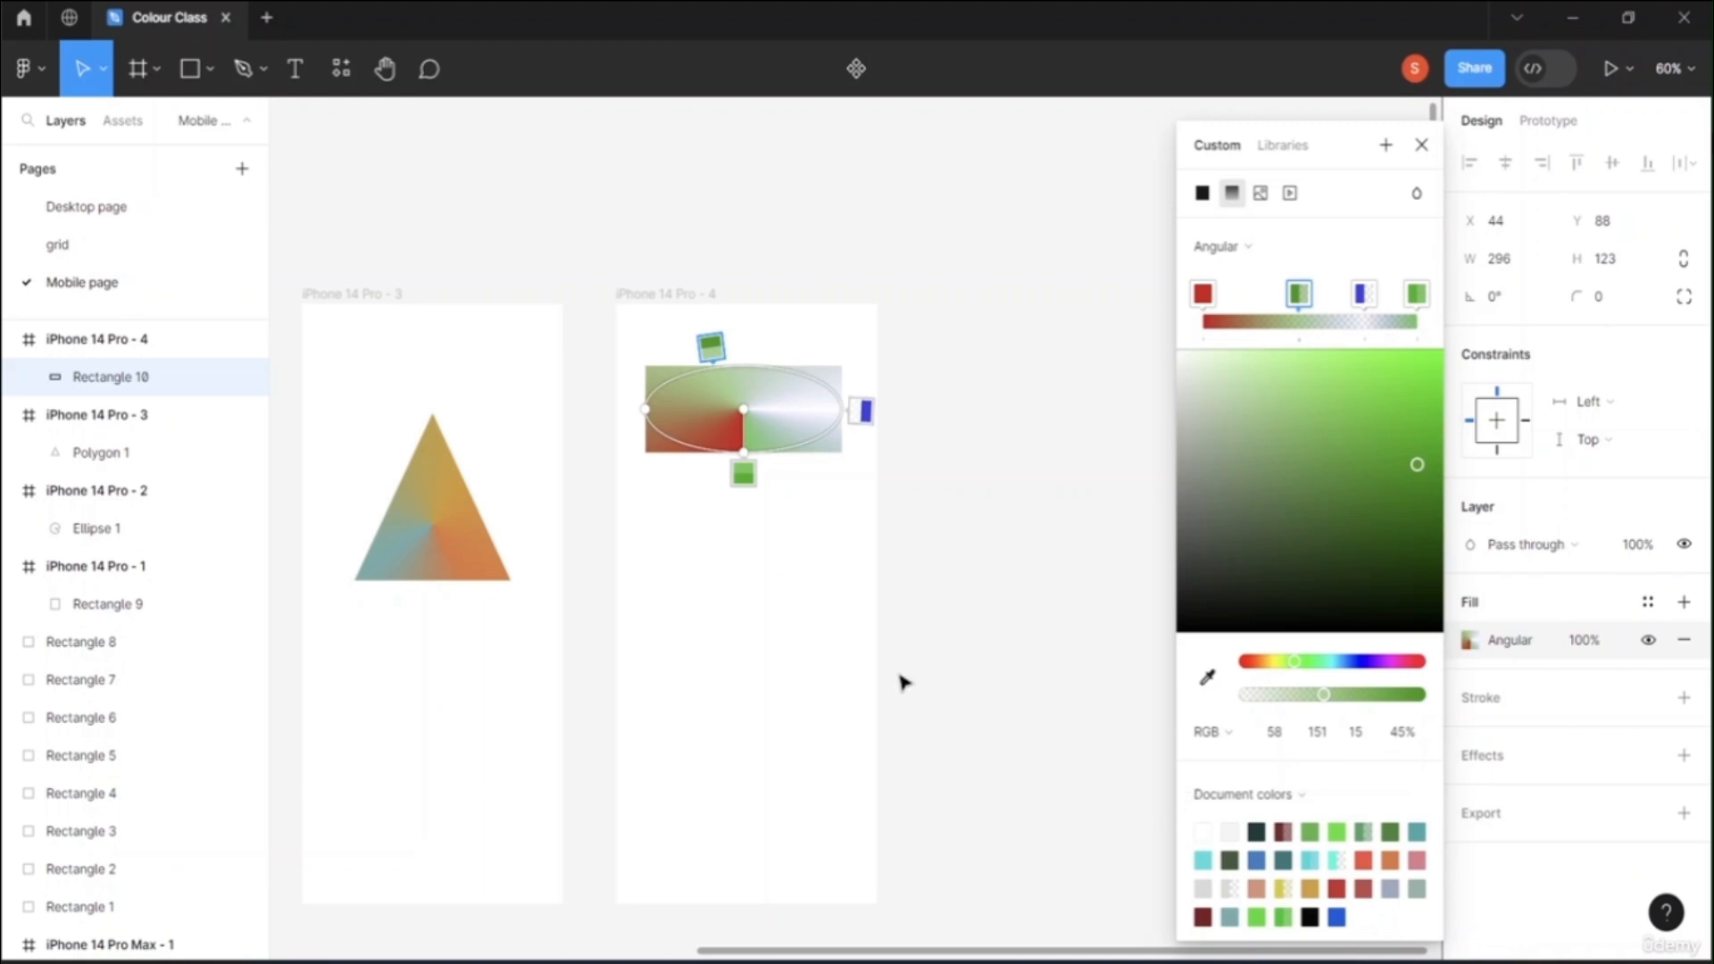
{"action": "key", "text": "Escape"}
{"action": "left_click", "coordinate": [711, 702]}
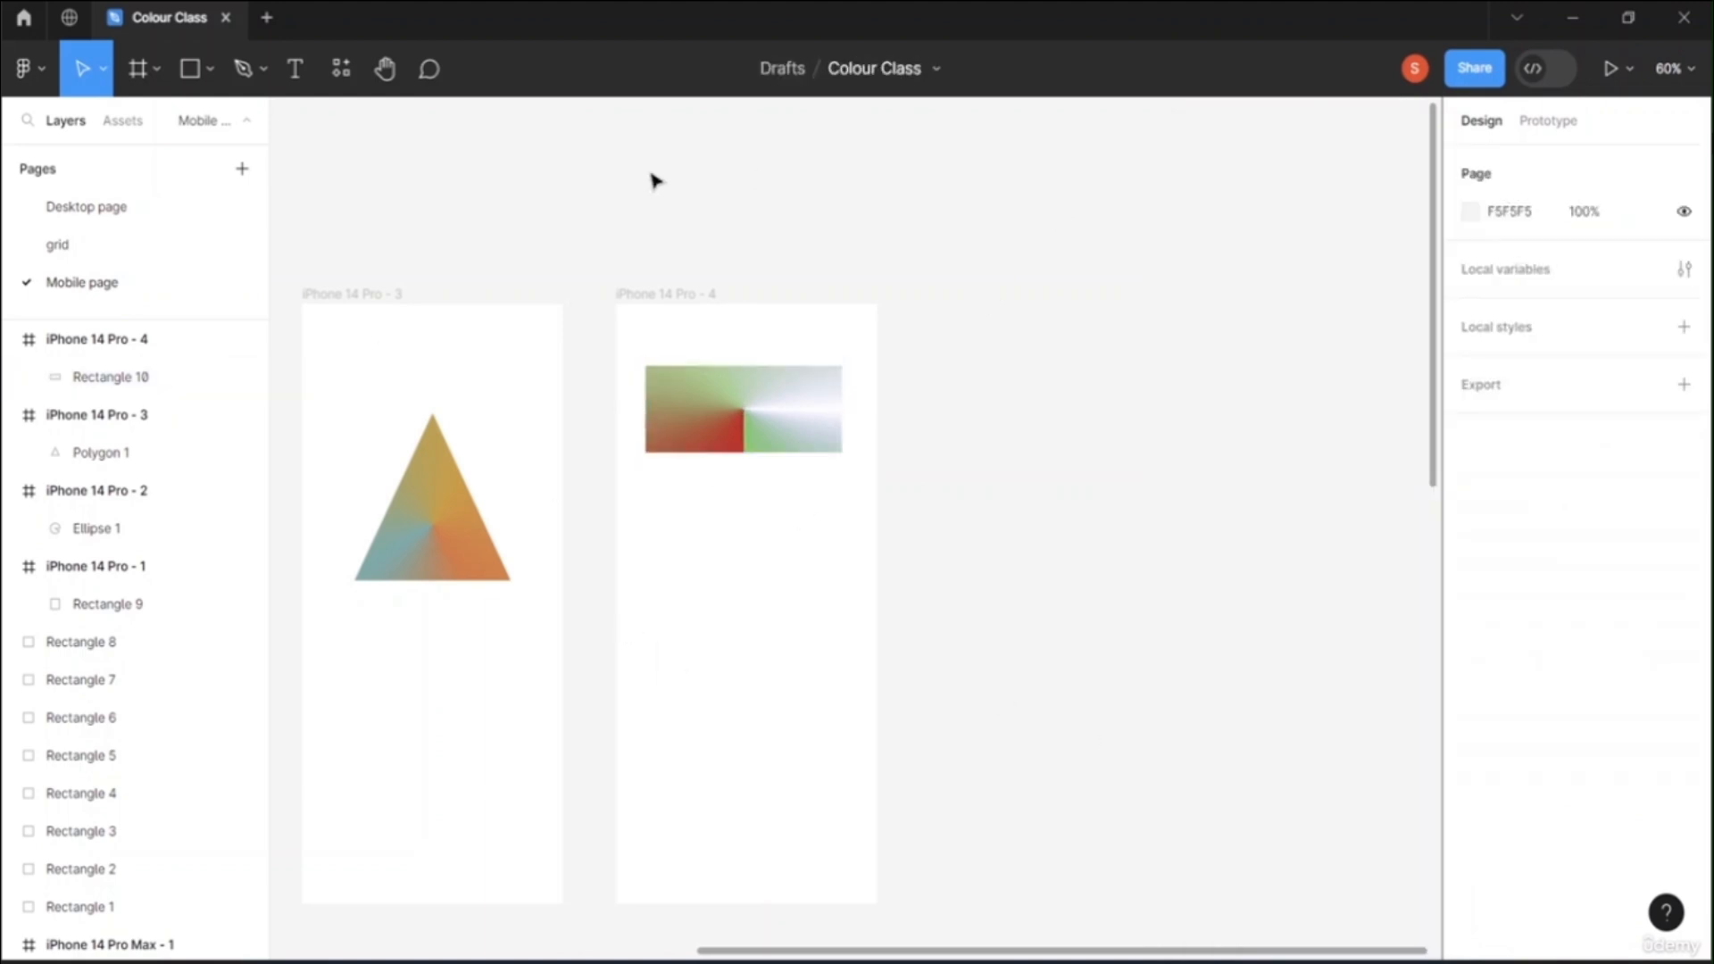
Step: Copy the angular gradient rectangle onto the Desktop page and place it directly beside the teal linear gradient rectangle
{"action": "scroll", "coordinate": [674, 476], "scroll_direction": "up", "scroll_amount": 3}
{"action": "scroll", "coordinate": [715, 482], "scroll_direction": "down", "scroll_amount": 5}
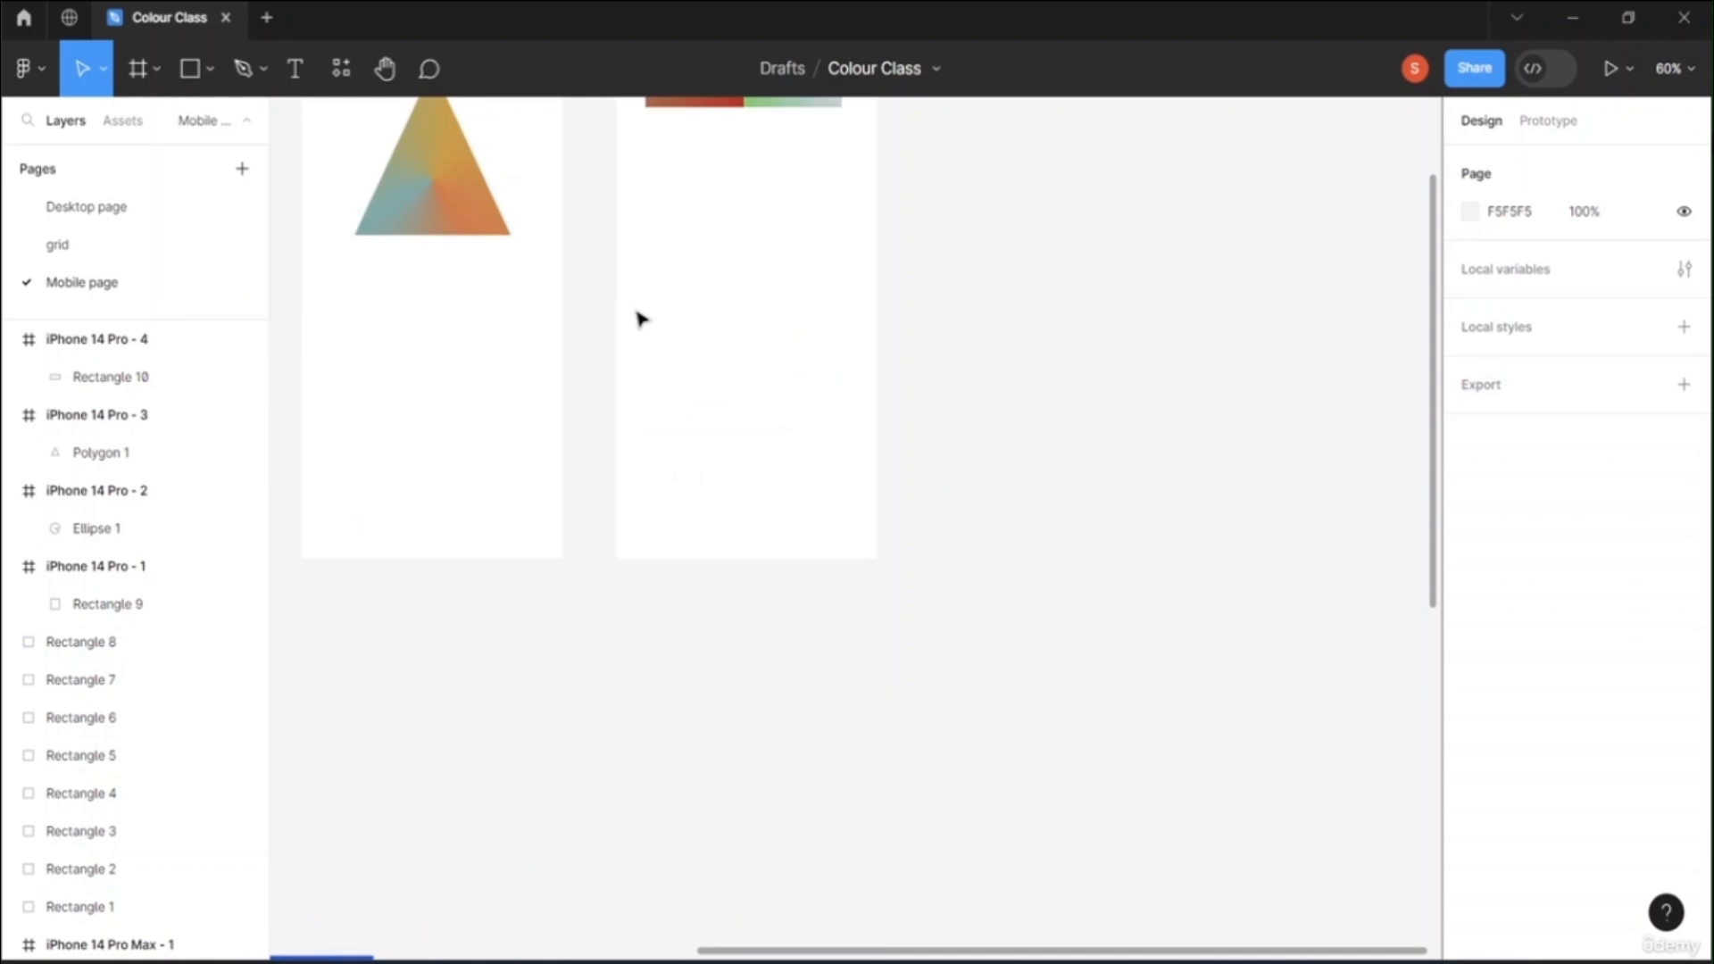
{"action": "scroll", "coordinate": [696, 274], "scroll_direction": "up", "scroll_amount": 2}
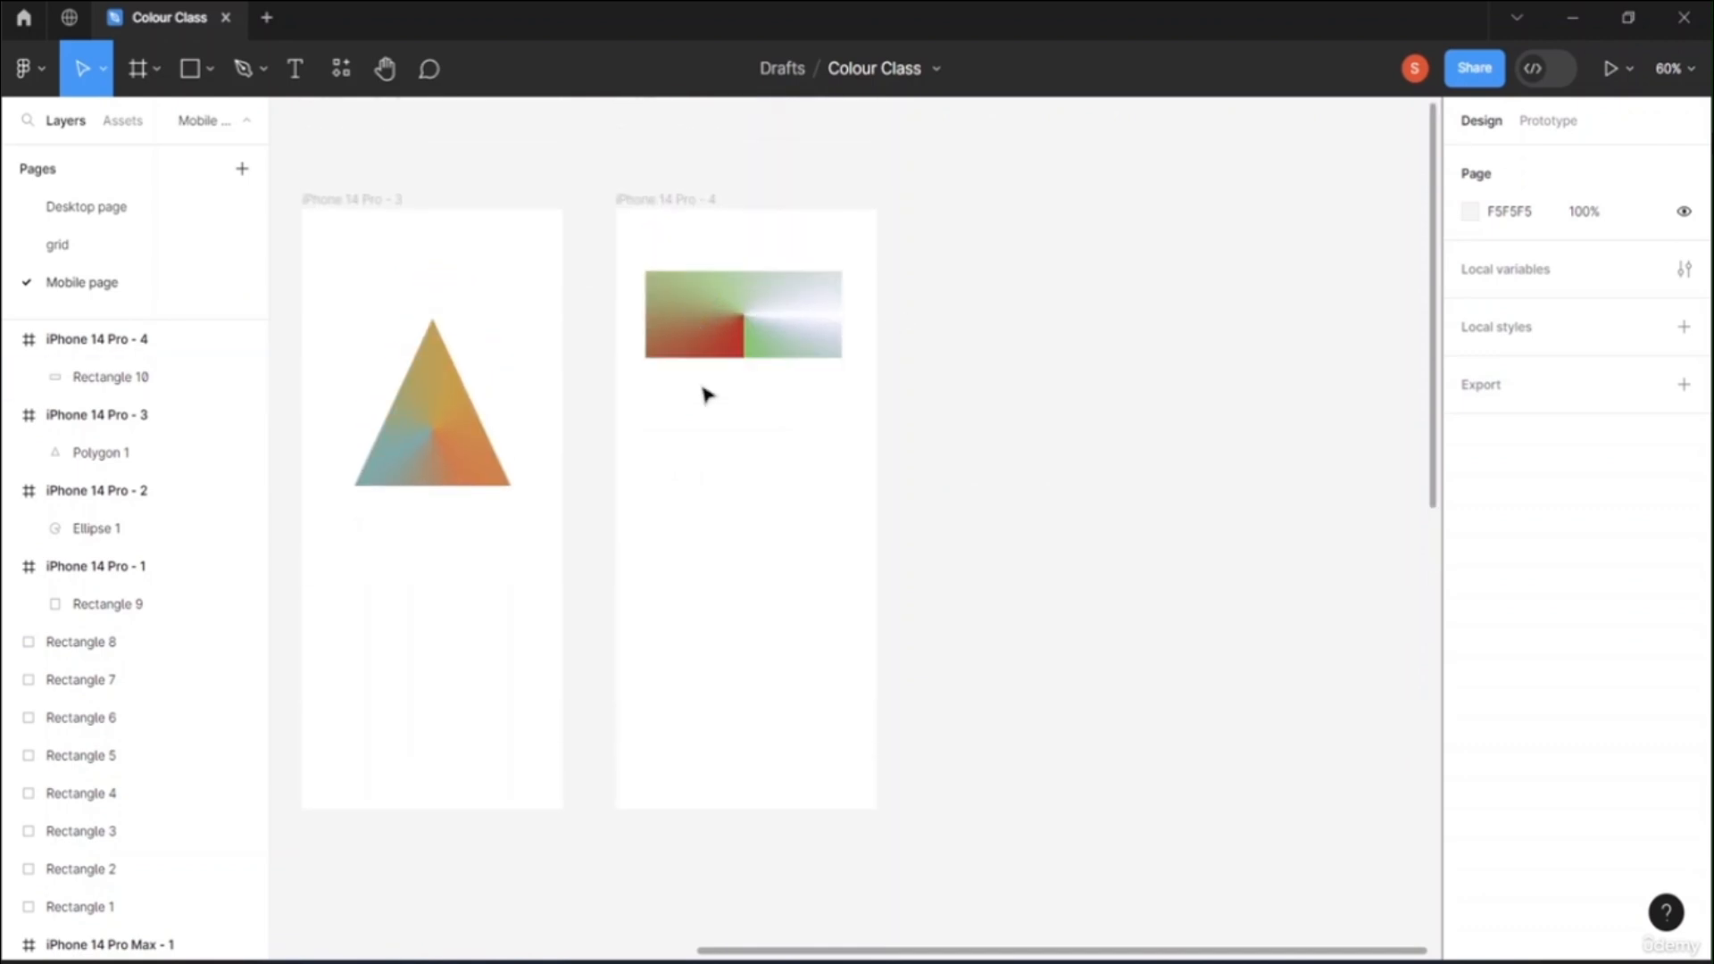
{"action": "right_click", "coordinate": [715, 335]}
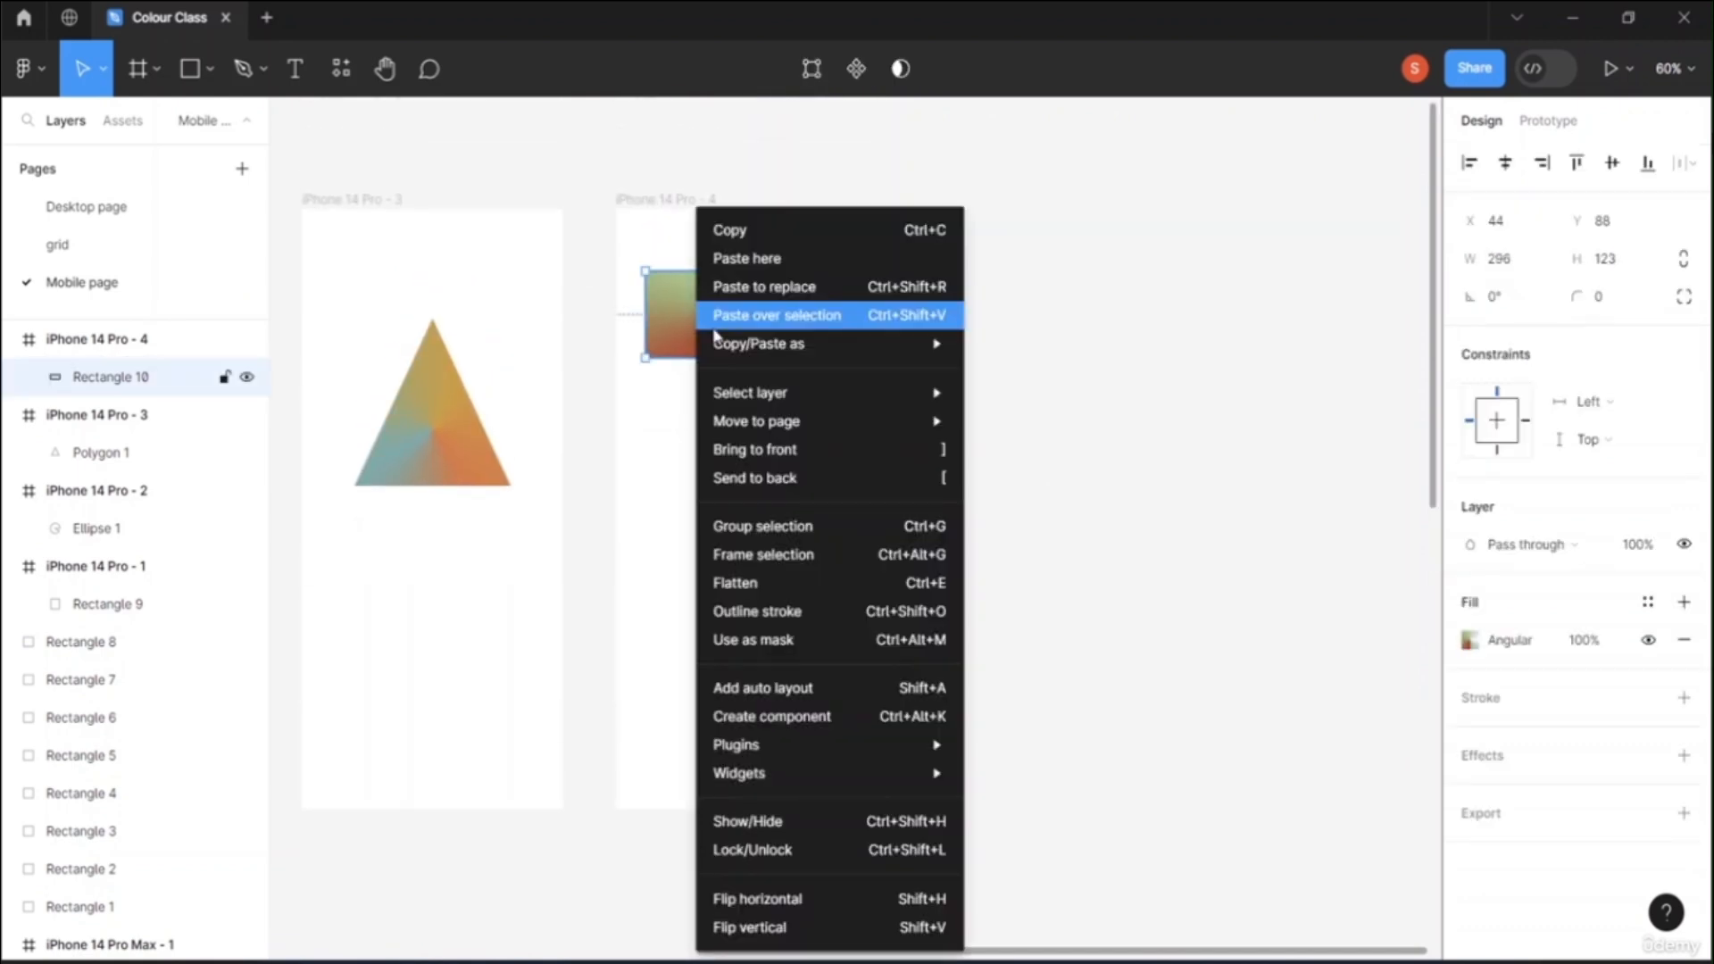
{"action": "left_click", "coordinate": [732, 234]}
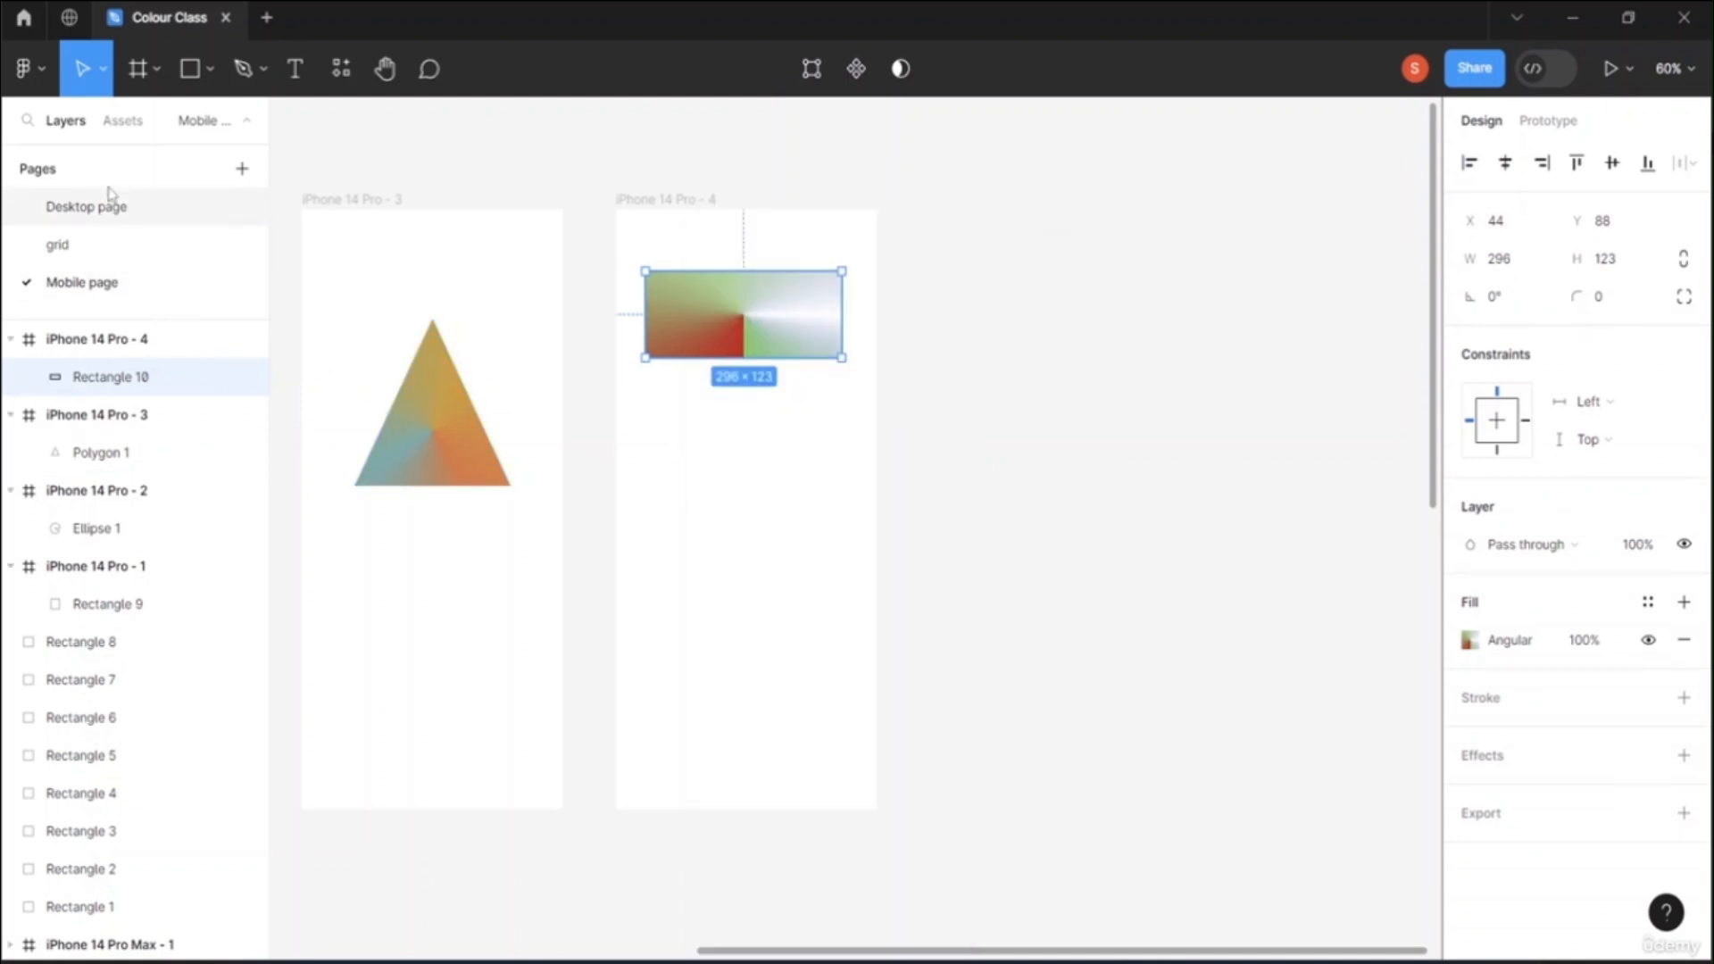
{"action": "left_click", "coordinate": [125, 209]}
{"action": "right_click", "coordinate": [312, 353]}
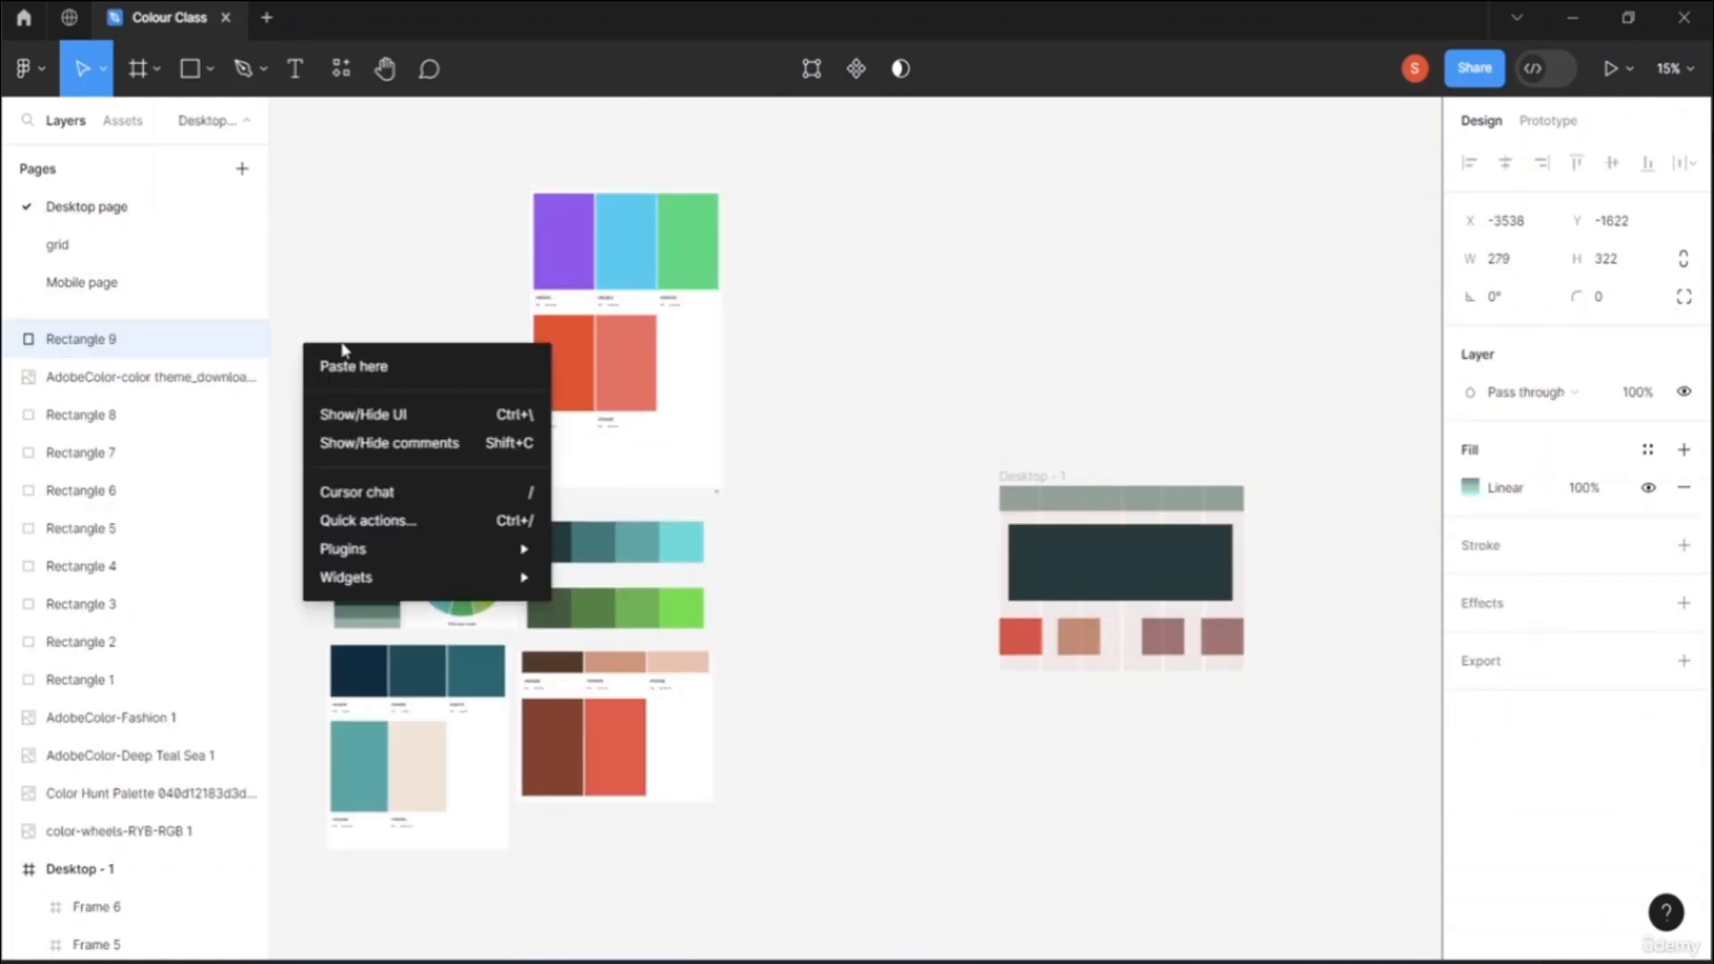
{"action": "left_click", "coordinate": [349, 362]}
{"action": "left_click_drag", "start_coordinate": [357, 362], "coordinate": [437, 430]}
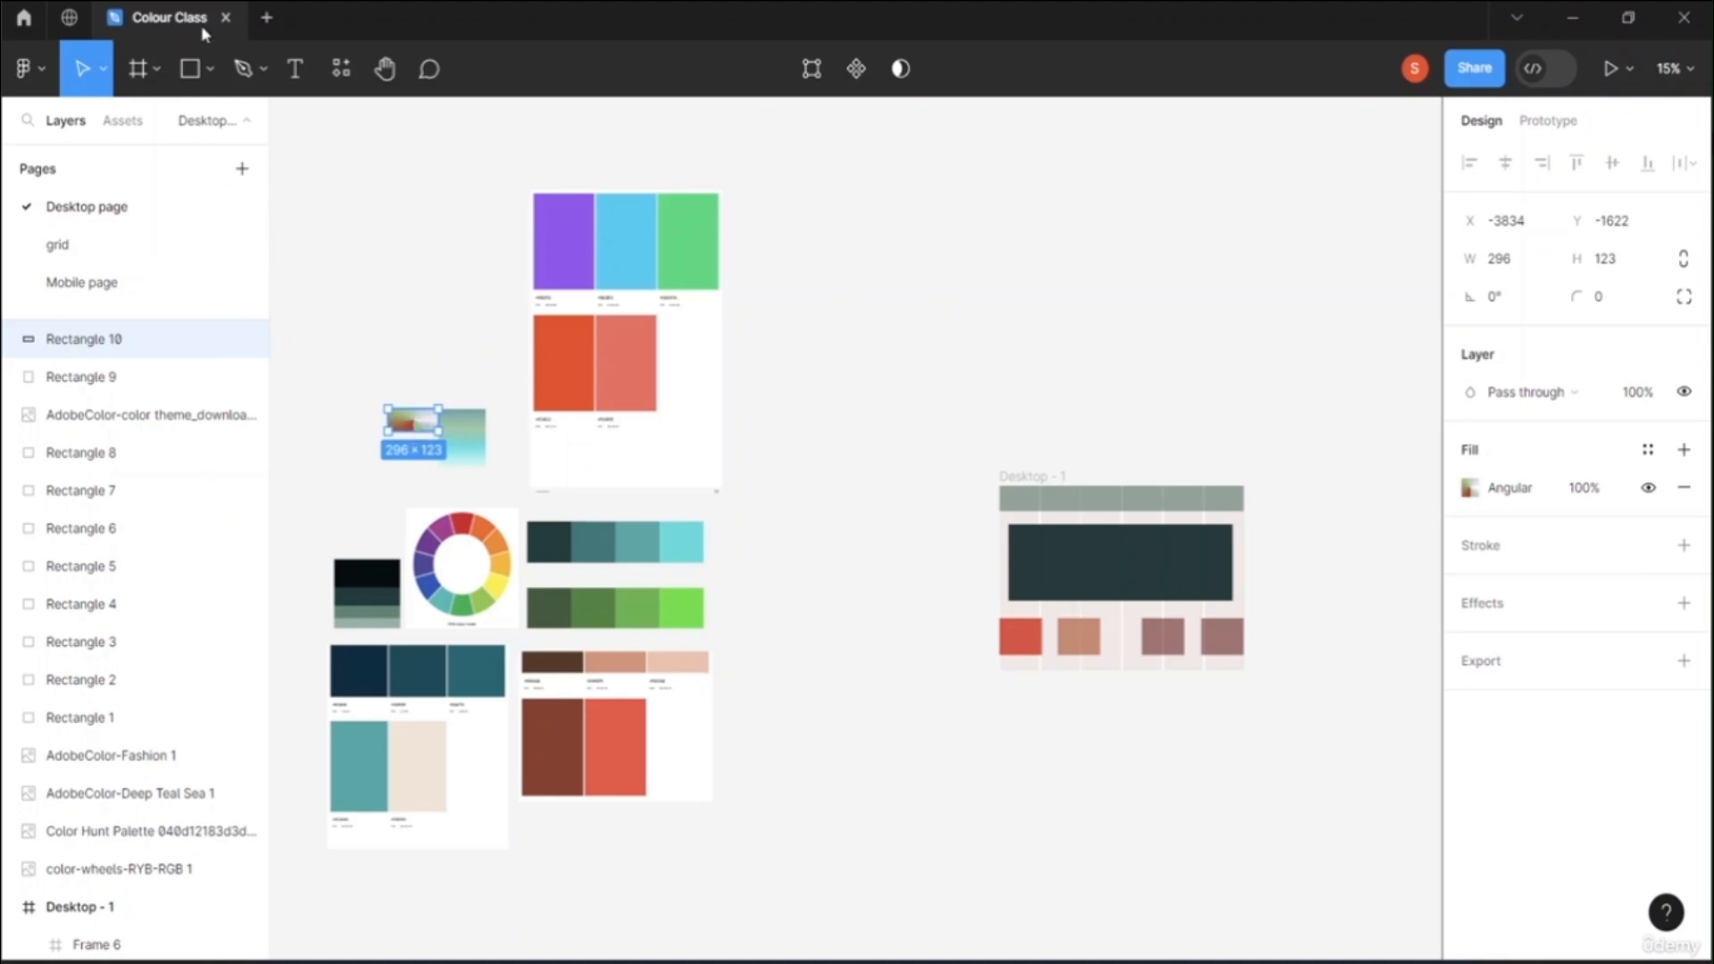
Step: Scale the pasted rectangle proportionally by about 2.62x to roughly 775 × 322, matching the teal rectangle's height
{"action": "left_click", "coordinate": [112, 64]}
{"action": "left_click", "coordinate": [96, 153]}
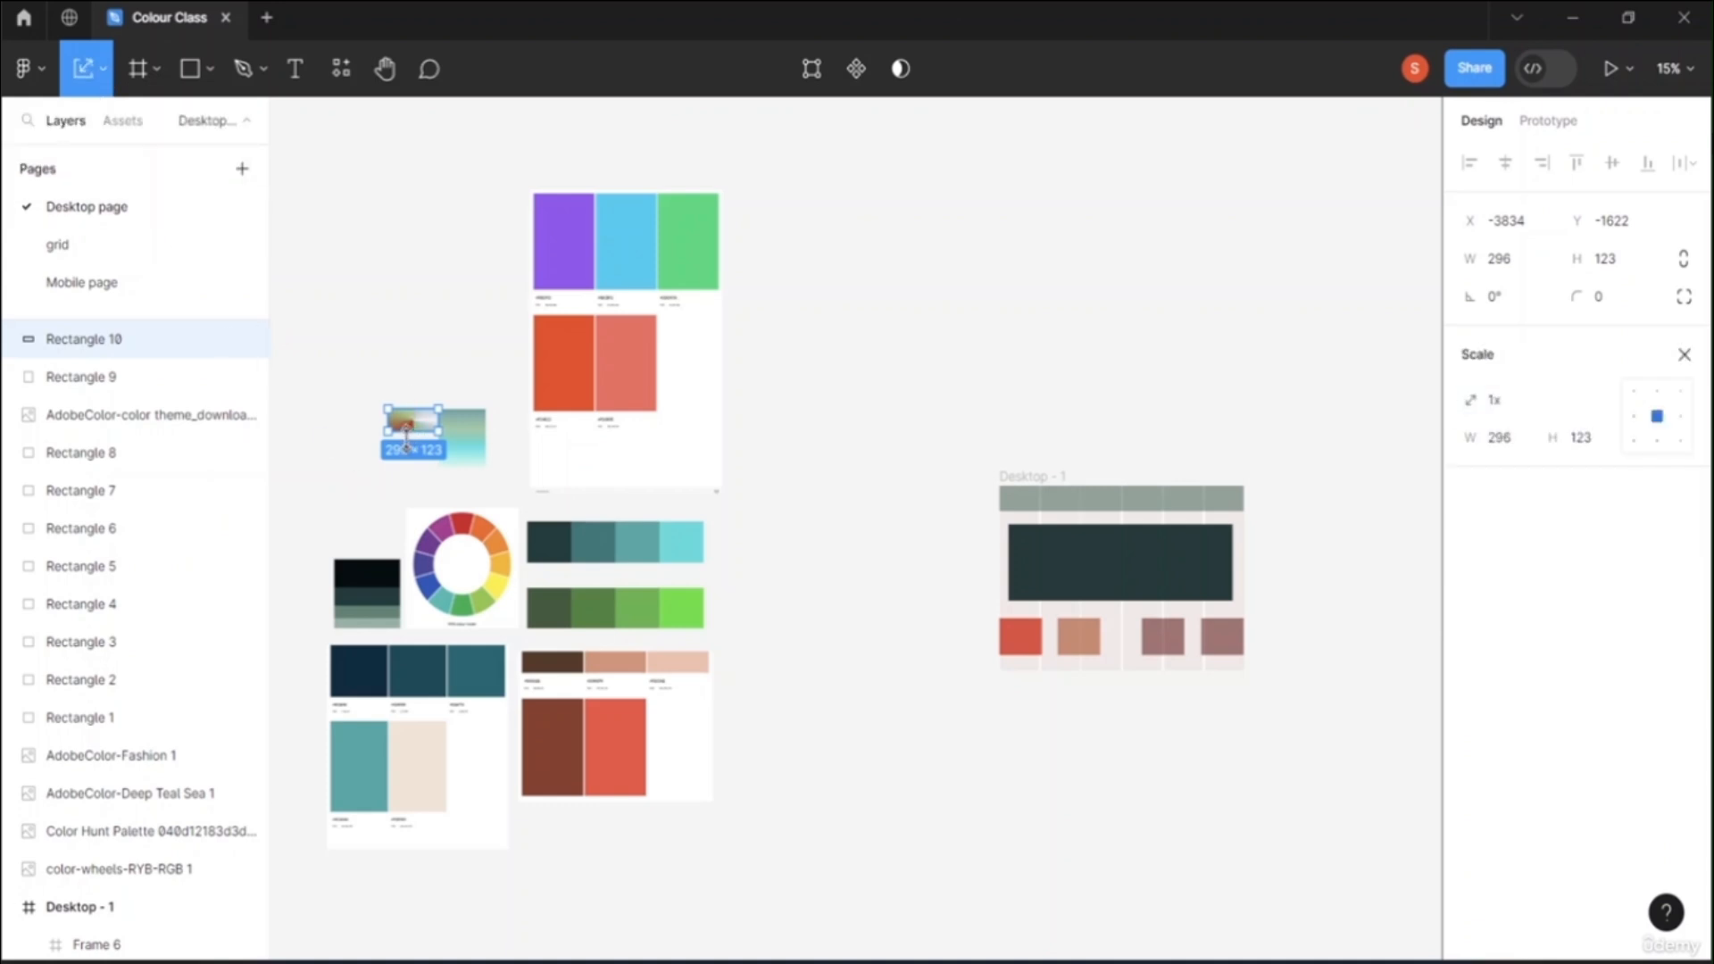
{"action": "mouse_move", "coordinate": [406, 438]}
{"action": "left_mouse_down"}
{"action": "mouse_move", "coordinate": [358, 433]}
{"action": "mouse_move", "coordinate": [378, 457]}
{"action": "left_mouse_up"}
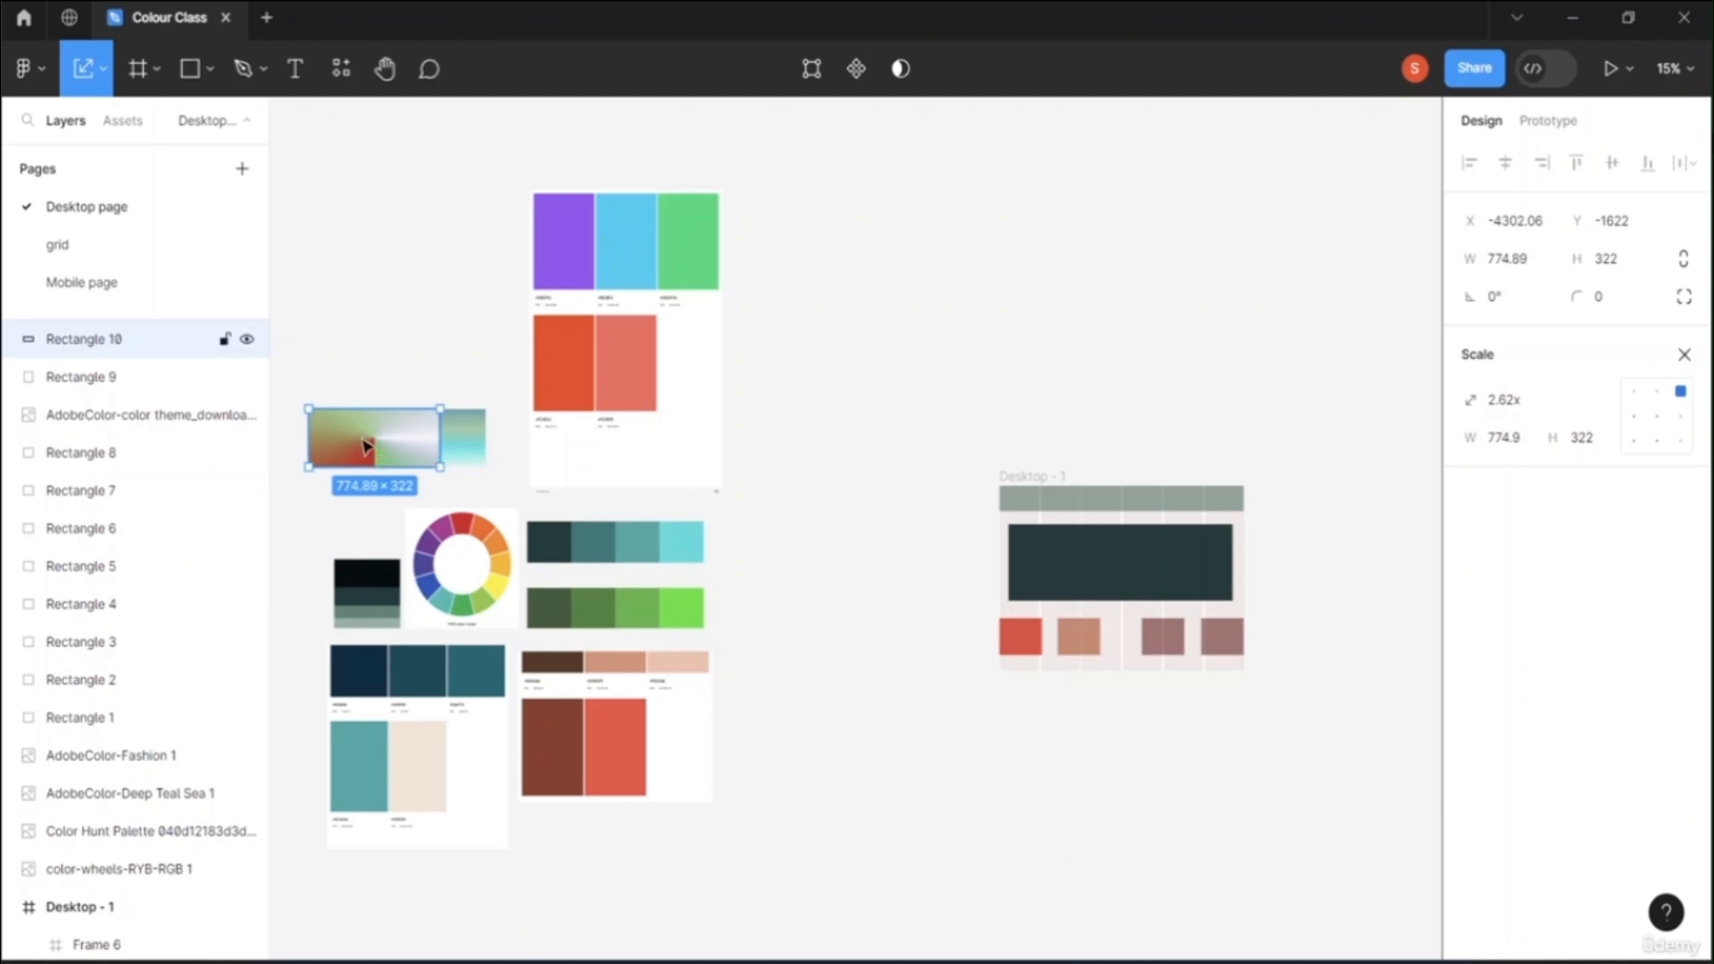
{"action": "left_click", "coordinate": [382, 370]}
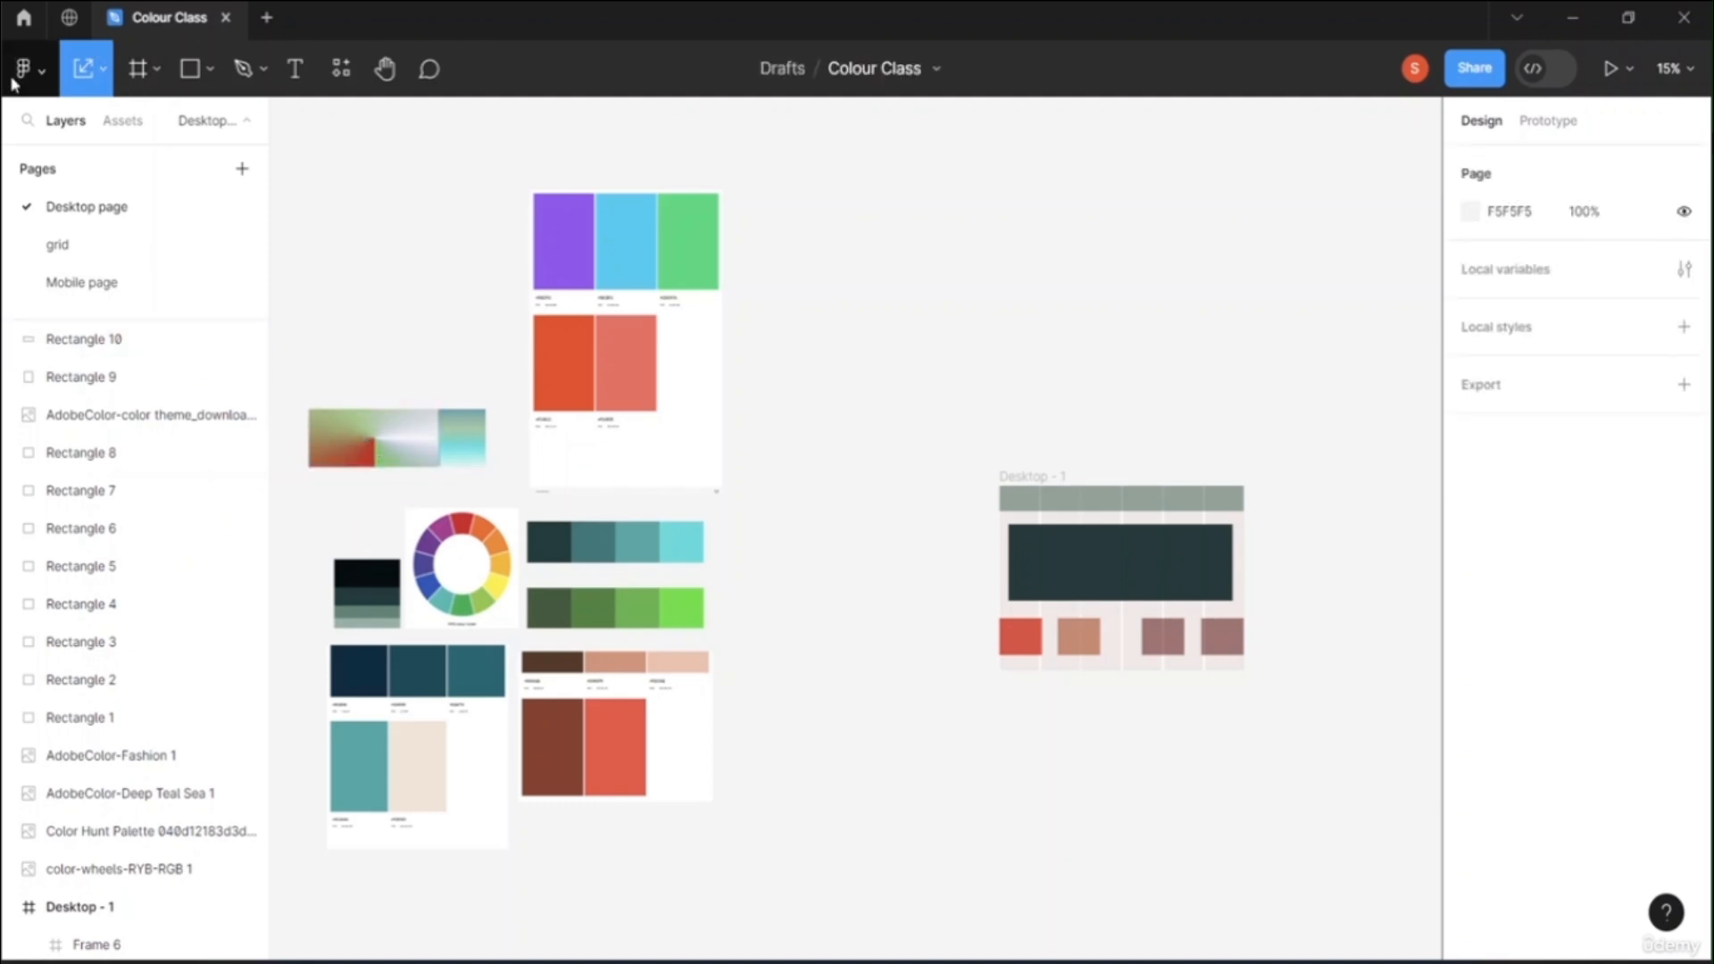
Step: Narrow the scaled rectangle to a width of 307 with the Move tool, keeping its height of 322, and deselect it
{"action": "left_click", "coordinate": [104, 68]}
{"action": "left_click", "coordinate": [85, 126]}
{"action": "left_click", "coordinate": [316, 432]}
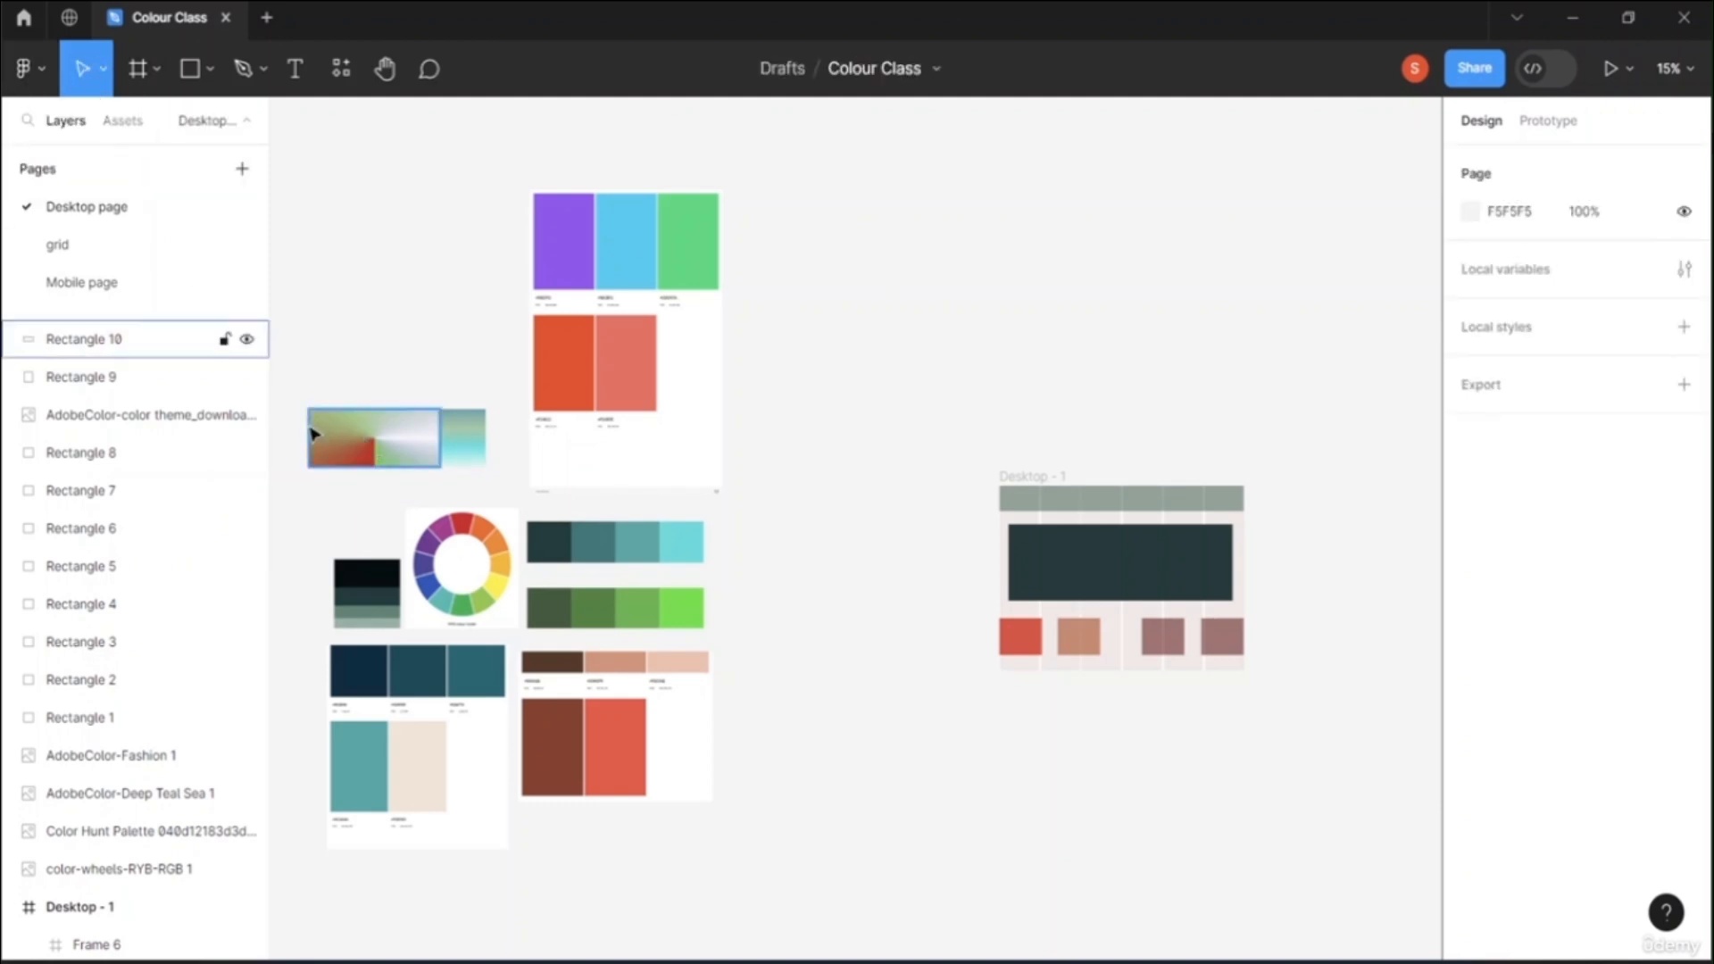
{"action": "left_click_drag", "start_coordinate": [321, 434], "coordinate": [388, 438]}
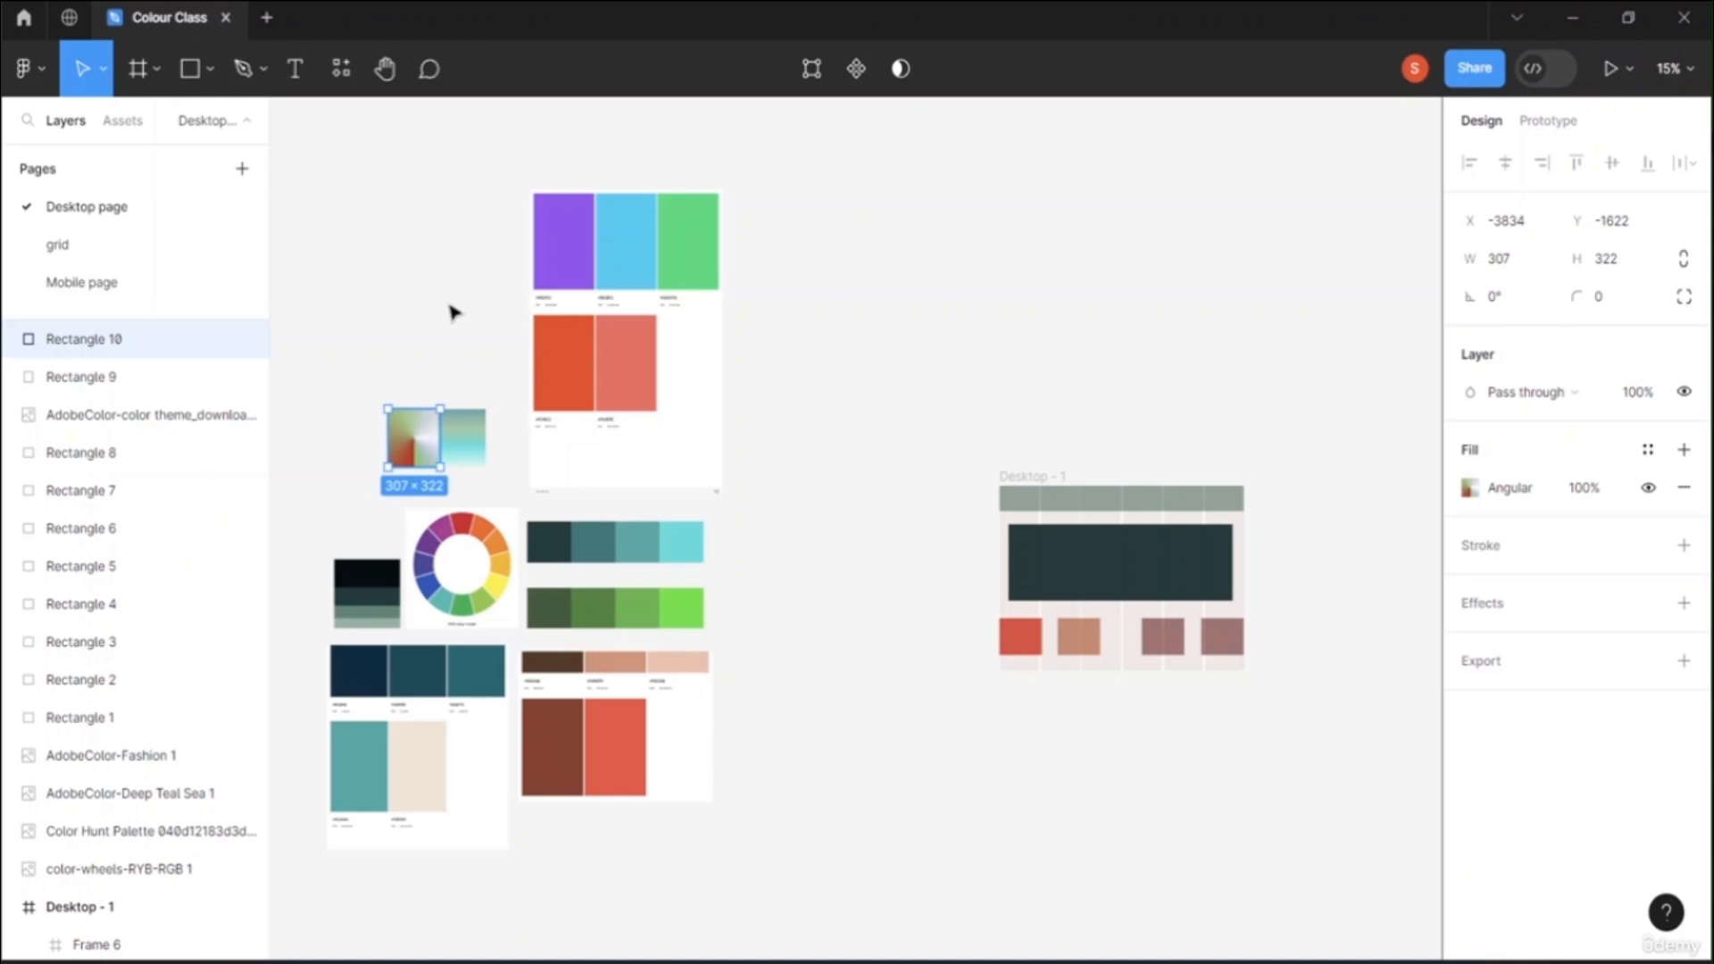
{"action": "left_click", "coordinate": [452, 313]}
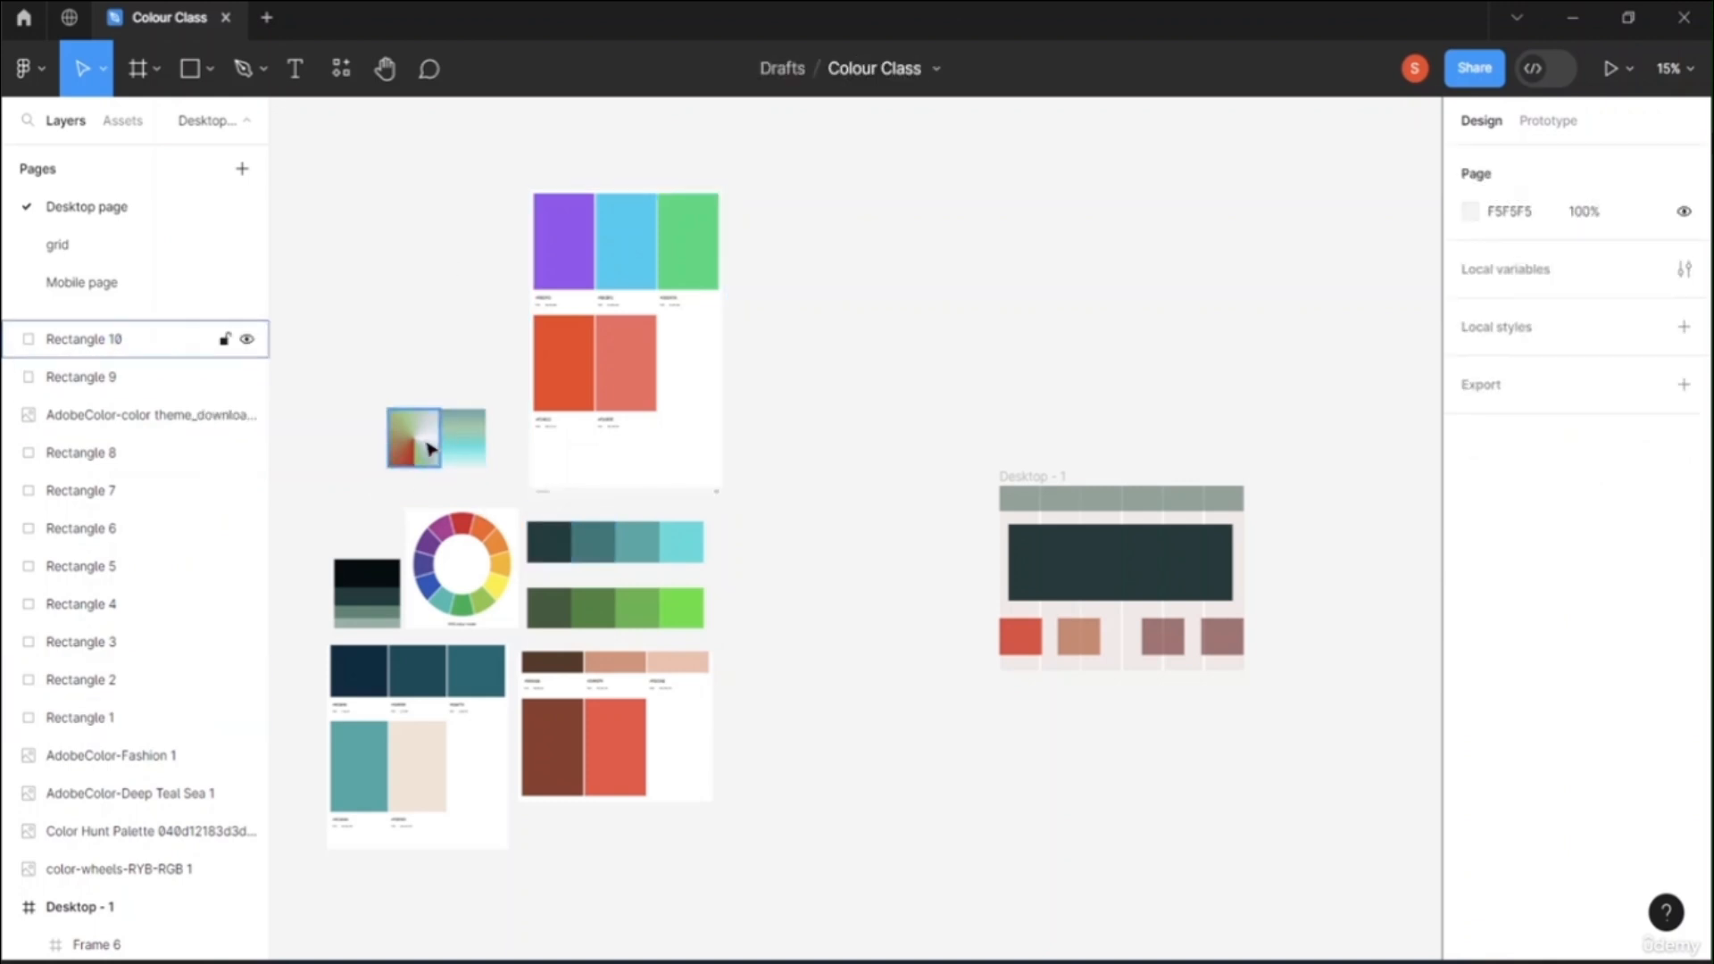
Step: Set the angular gradient rectangle's width to 279 to match the neighbouring teal linear gradient rectangle, then deselect it
{"action": "left_click", "coordinate": [478, 444]}
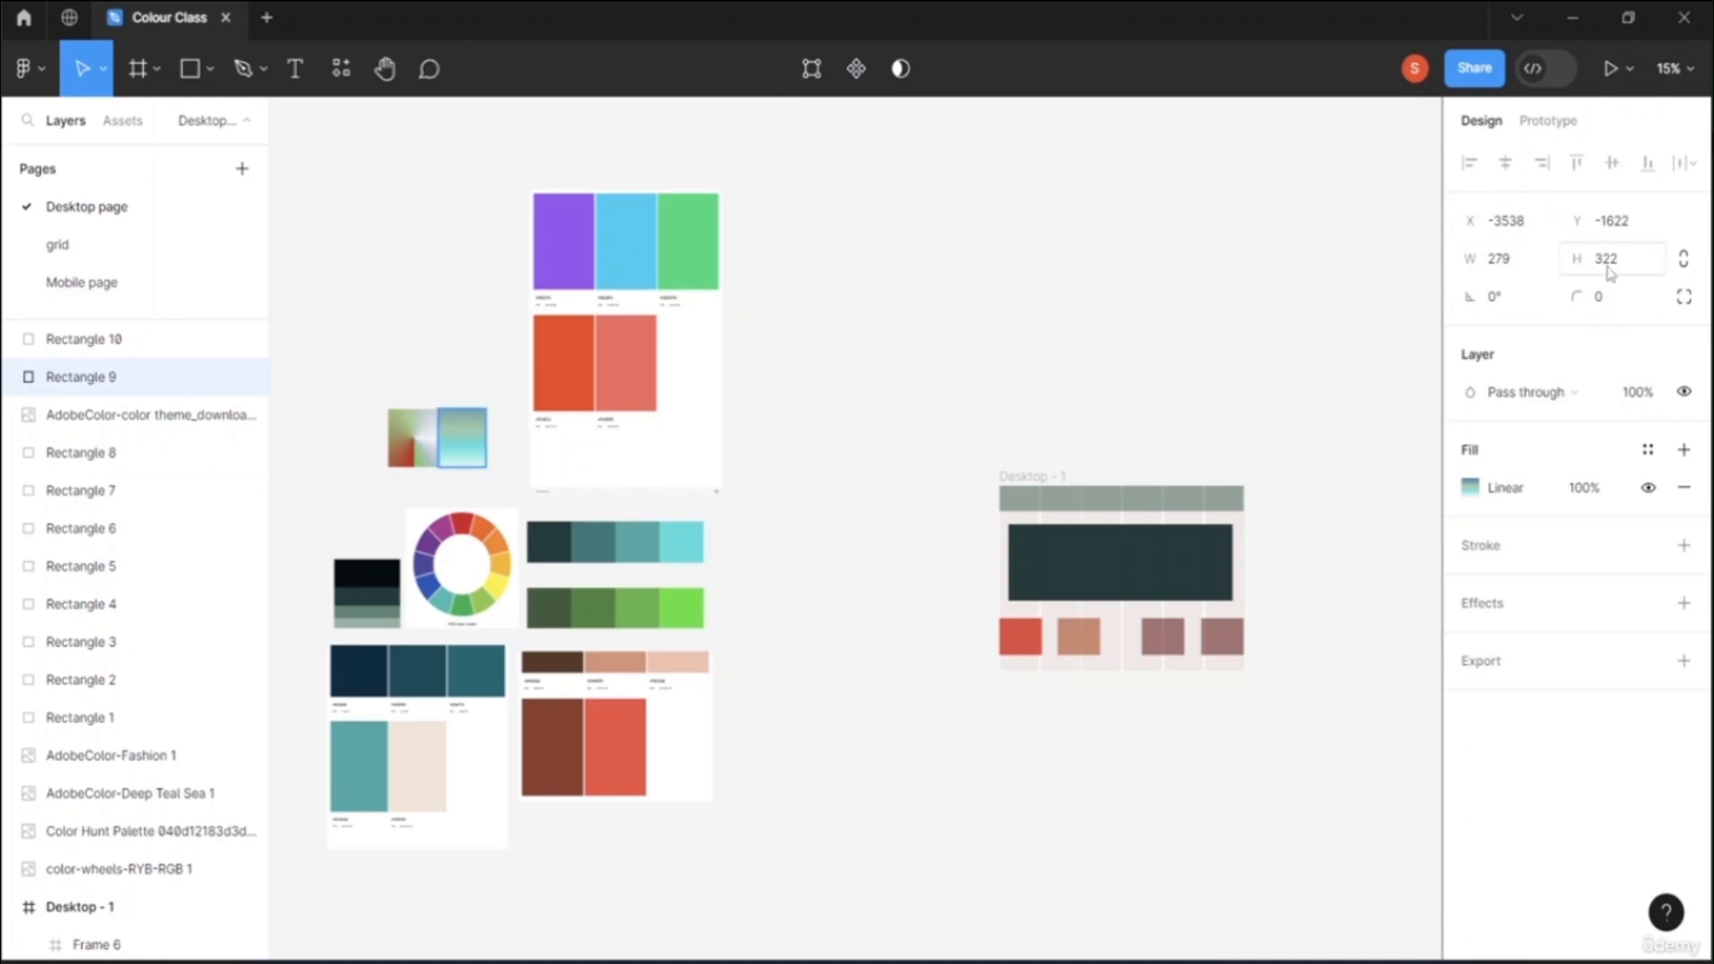
{"action": "left_click", "coordinate": [427, 439]}
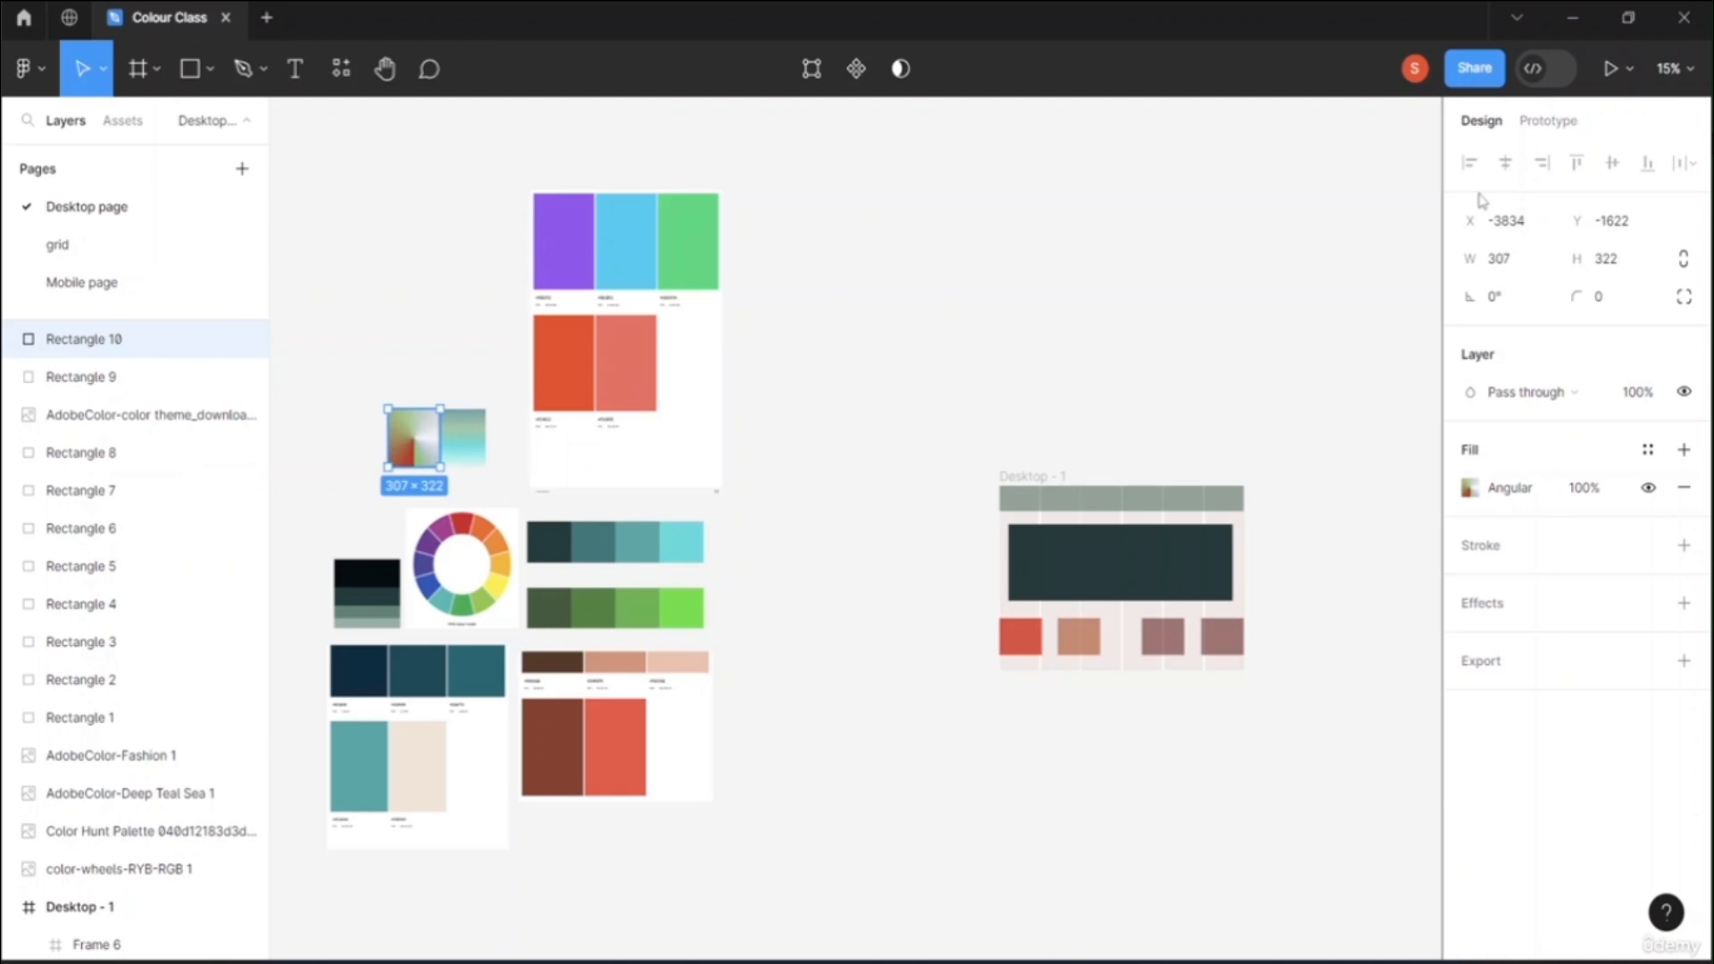
{"action": "type", "text": "2"}
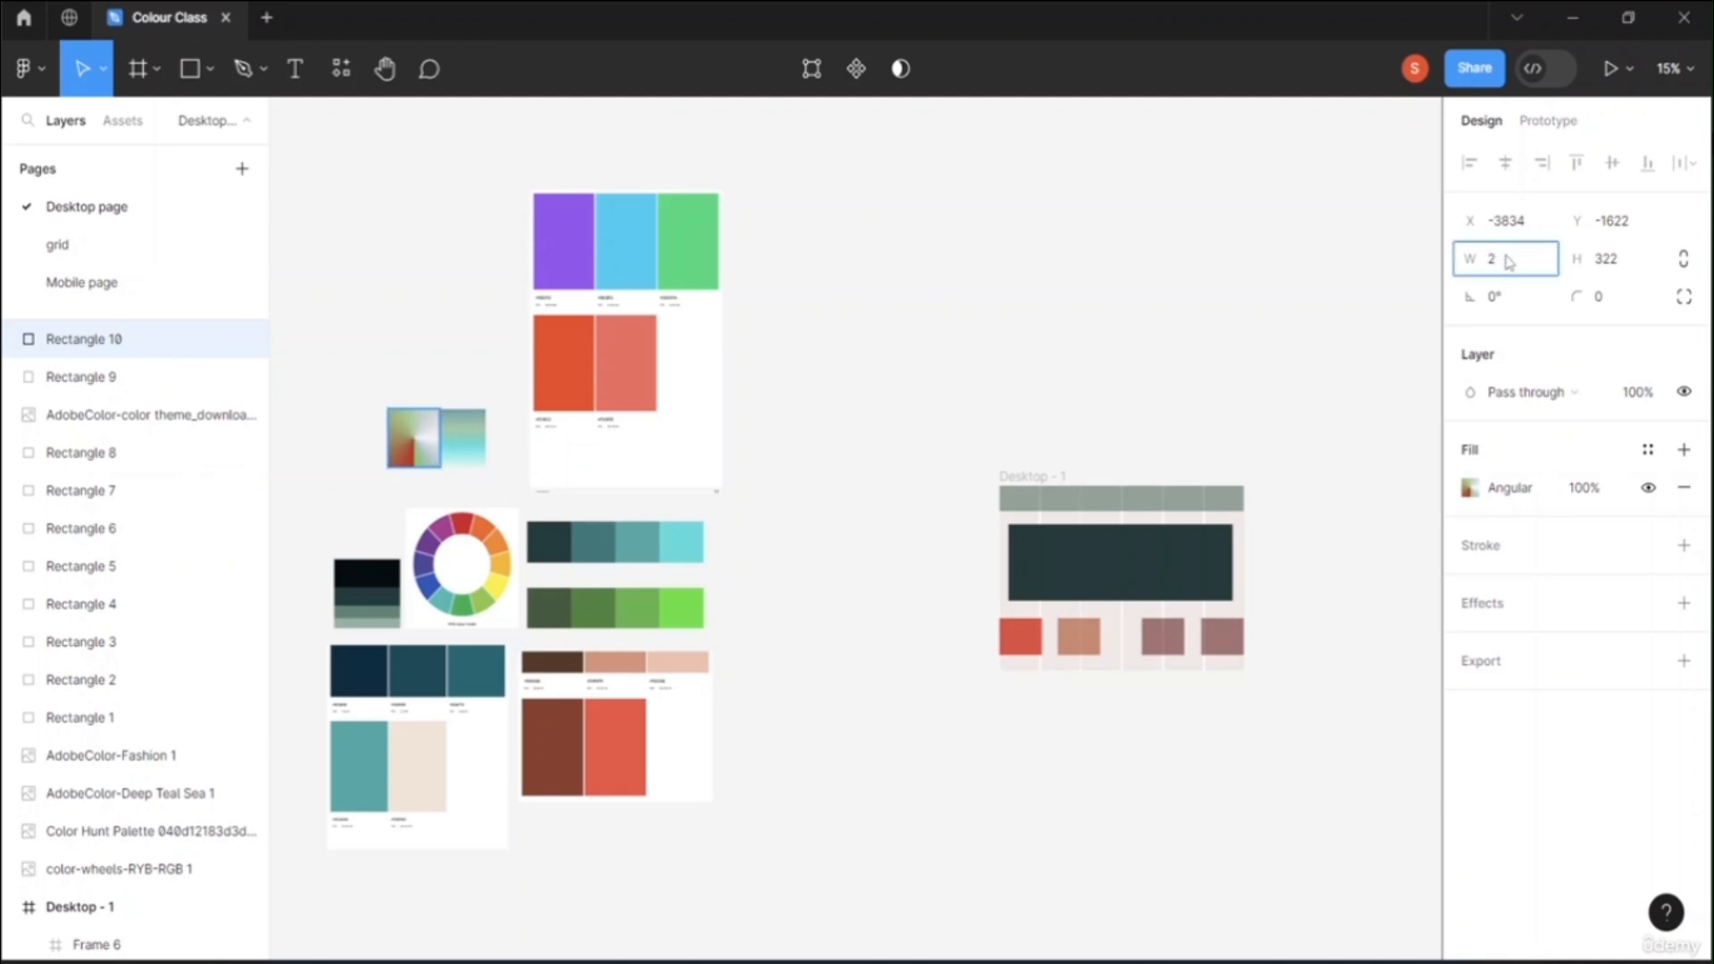
{"action": "type", "text": "79"}
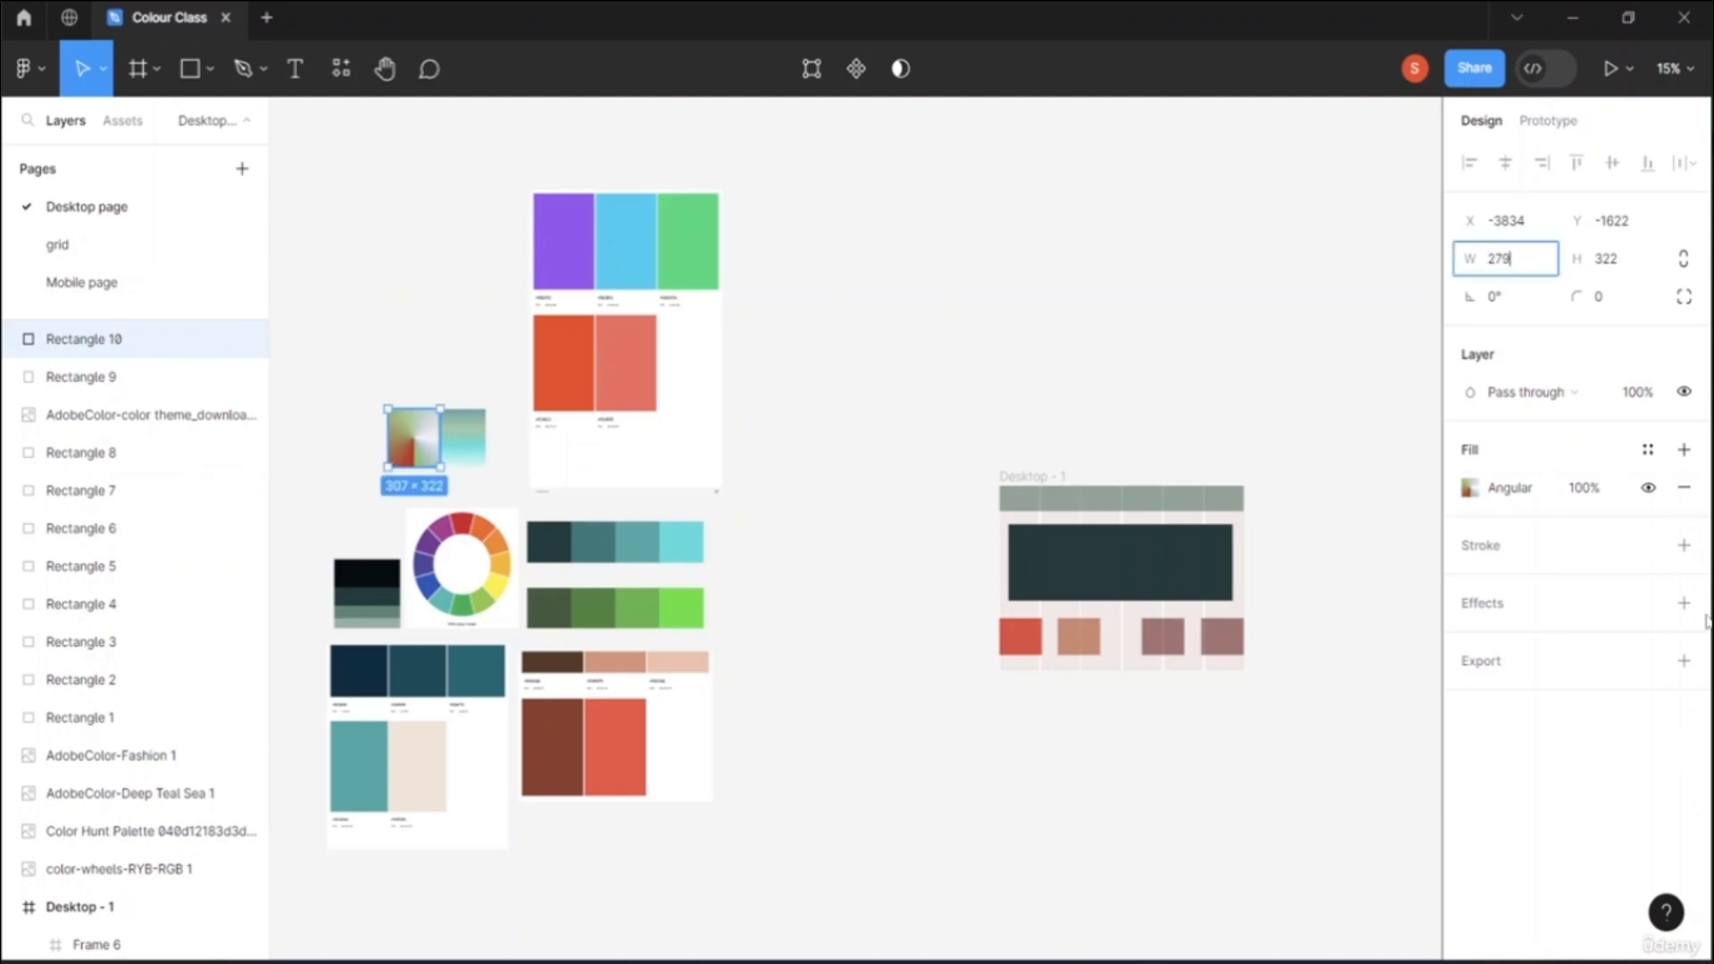
{"action": "left_click", "coordinate": [1102, 322]}
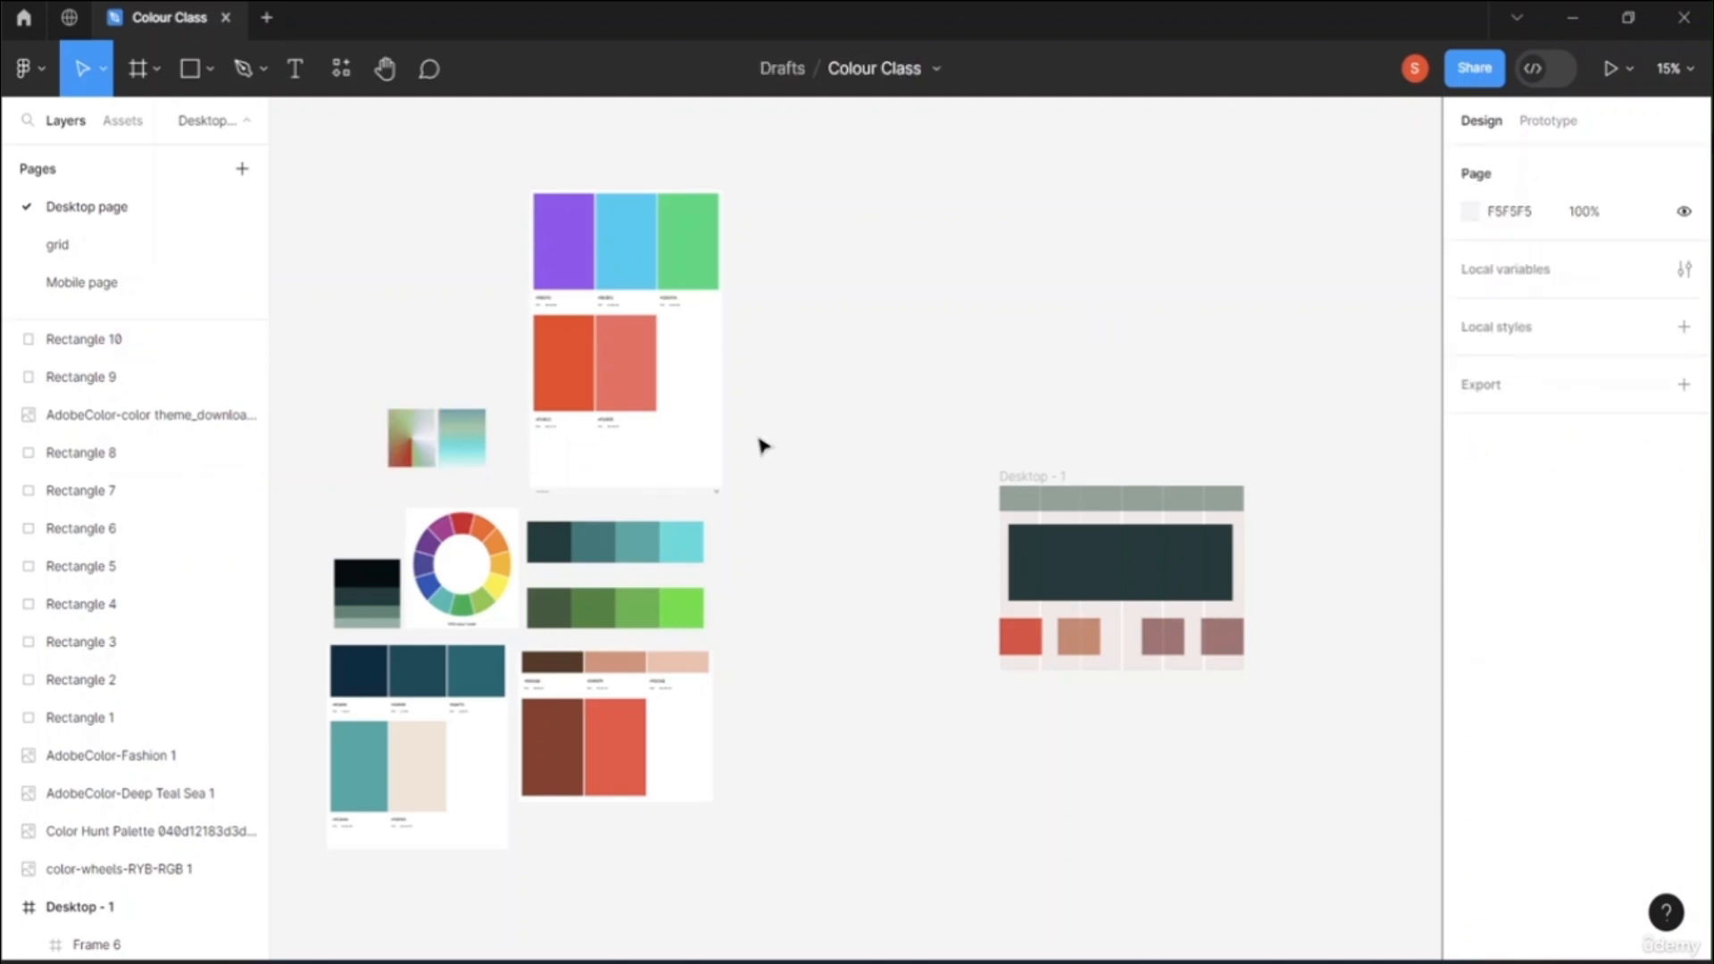
Step: Move the teal linear gradient rectangle flush against the angular gradient rectangle, keeping Y at -1622, and switch to the Mobile page
{"action": "left_click", "coordinate": [463, 444]}
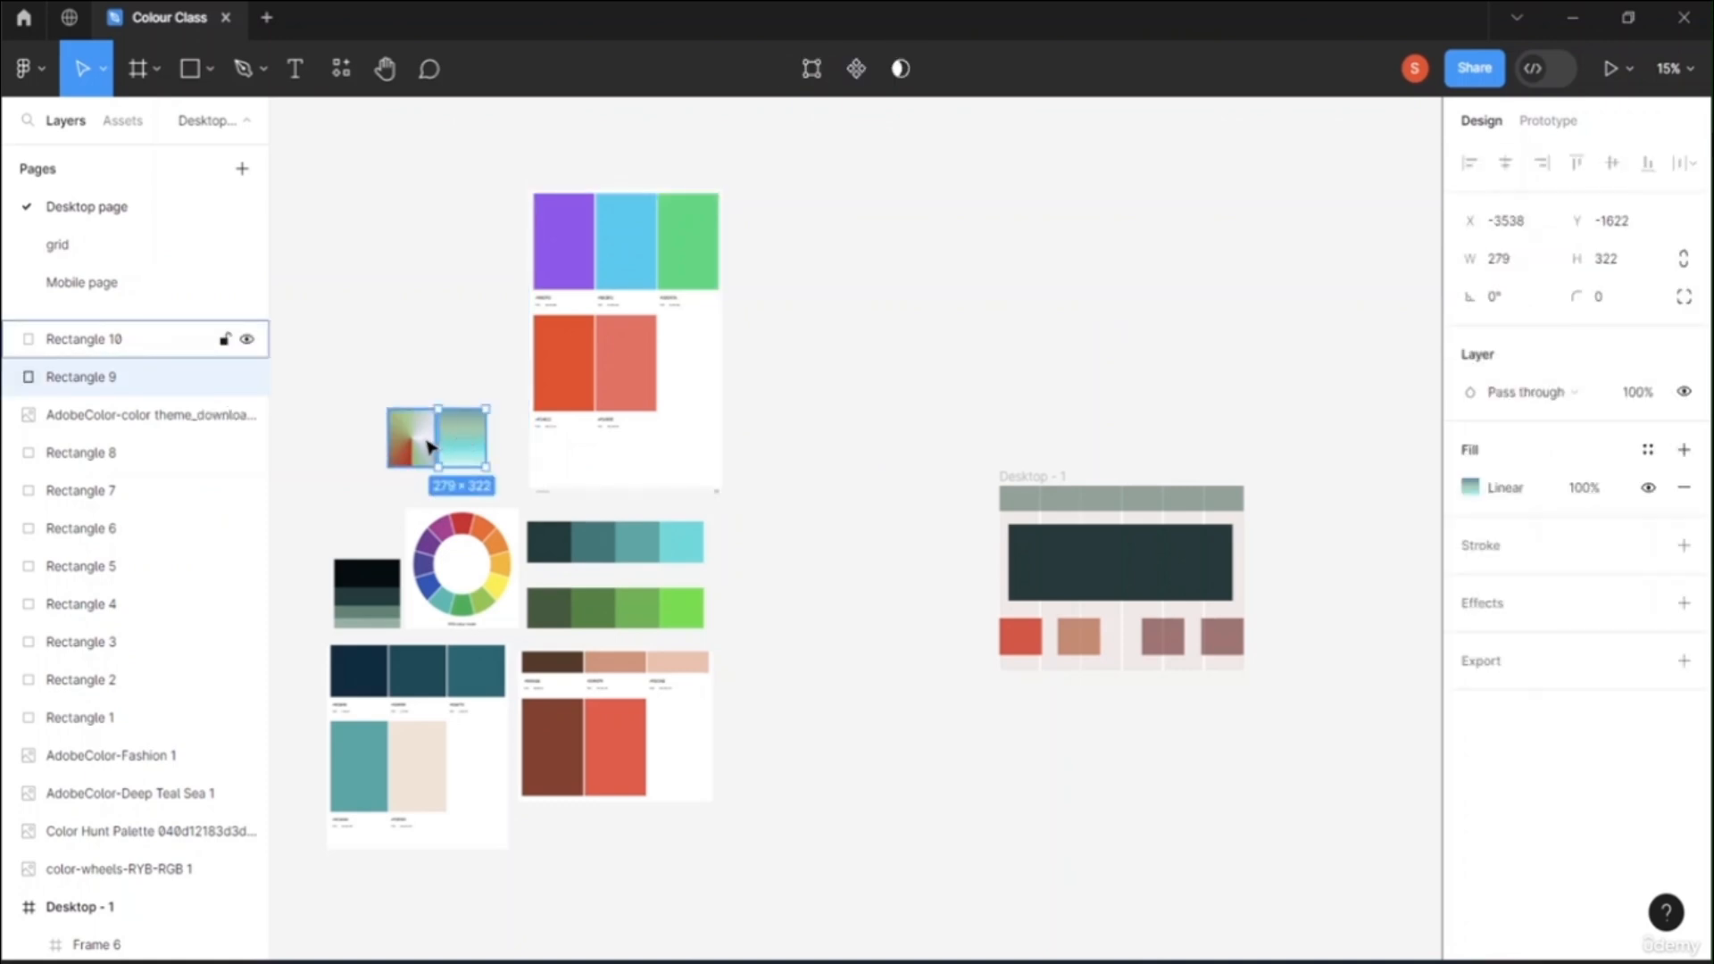
{"action": "left_click", "coordinate": [470, 386]}
{"action": "left_click", "coordinate": [455, 441]}
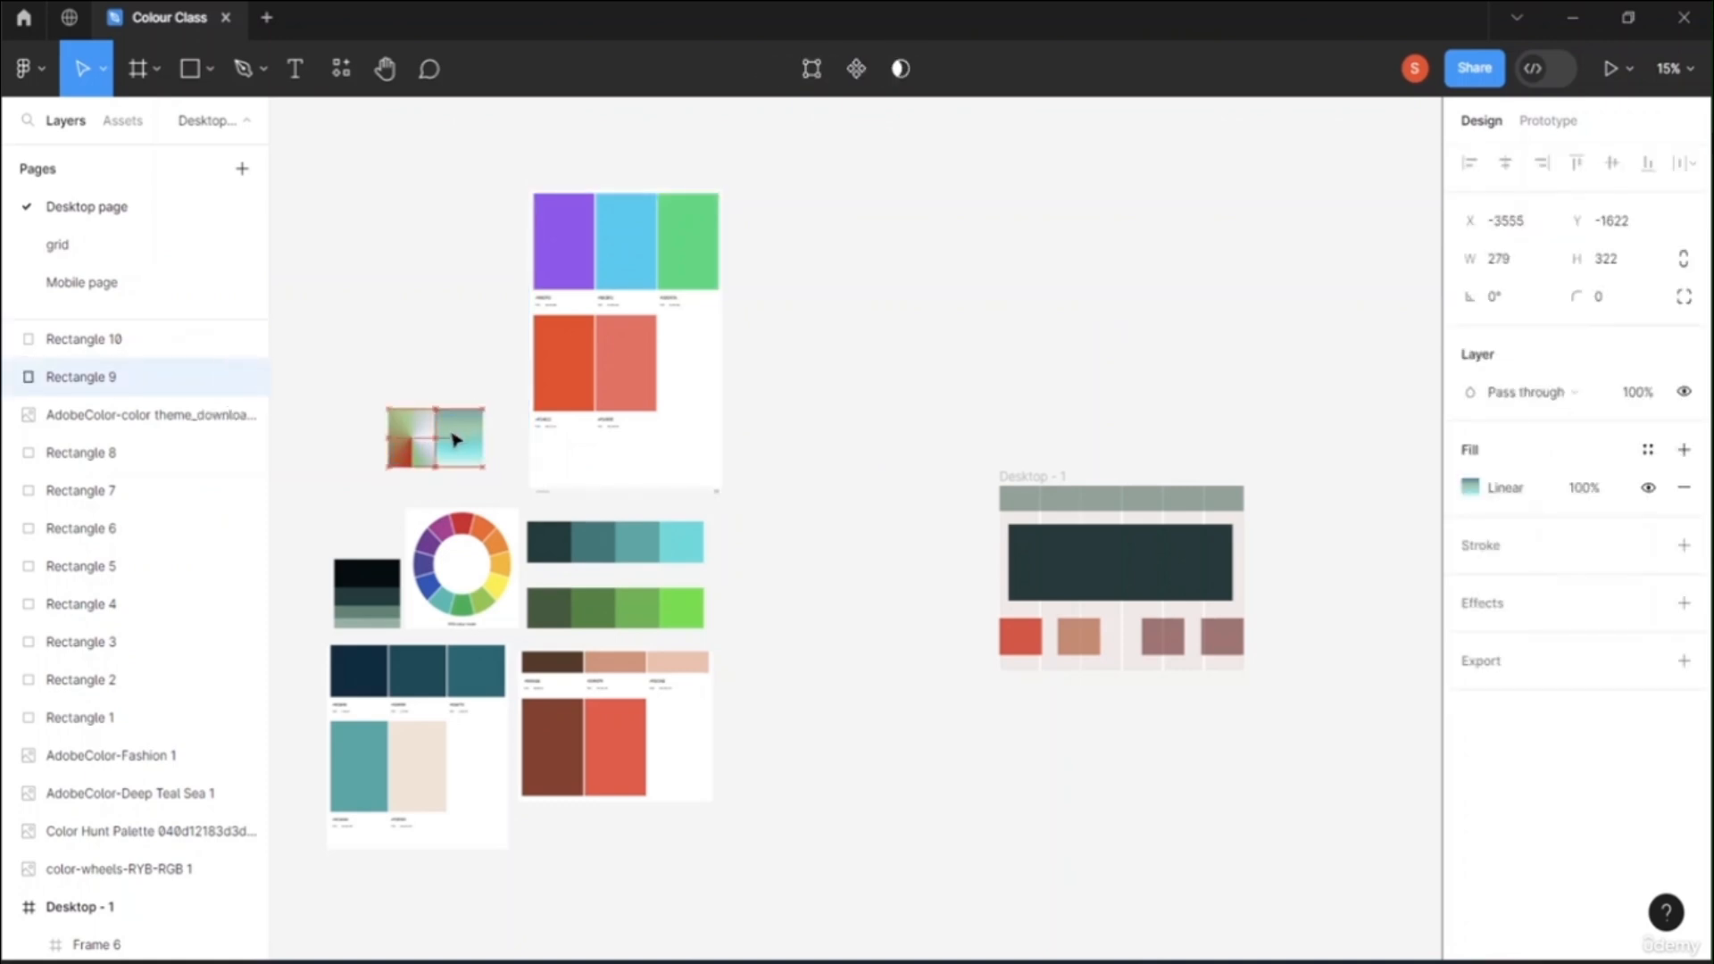
{"action": "left_click", "coordinate": [474, 375]}
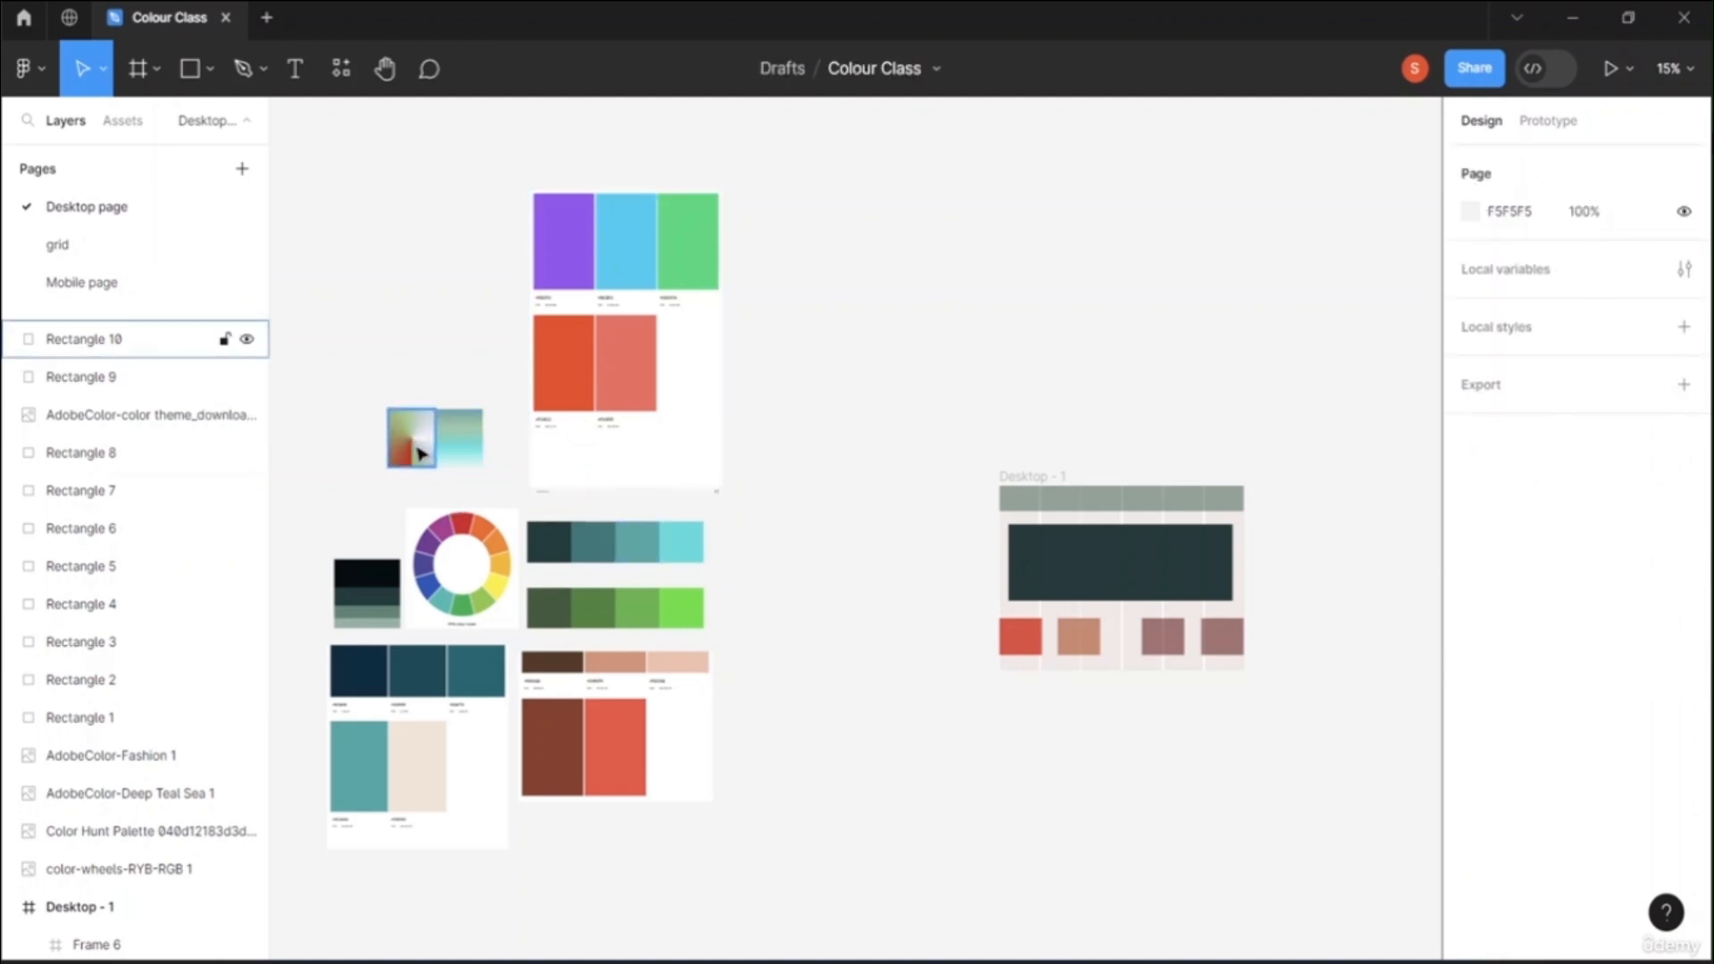
{"action": "left_click", "coordinate": [104, 284]}
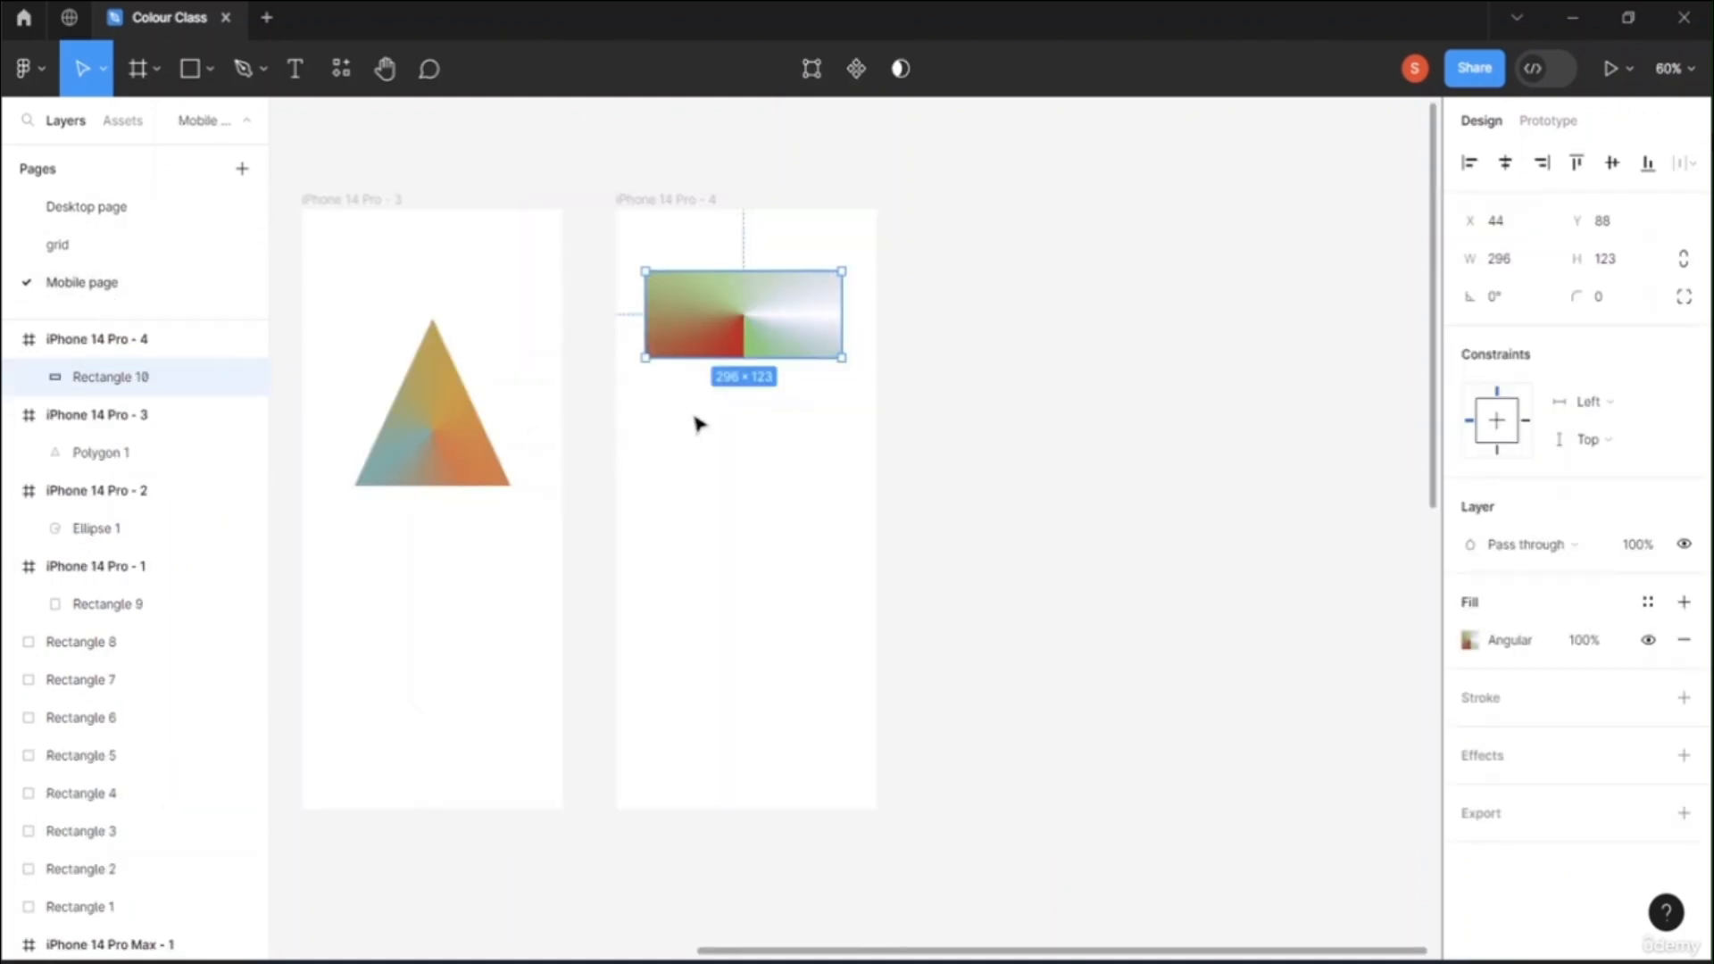
Step: Try the Diamond gradient type on the rectangle in iPhone 14 Pro - 4 and switch it back to Angular
{"action": "left_click", "coordinate": [1505, 652]}
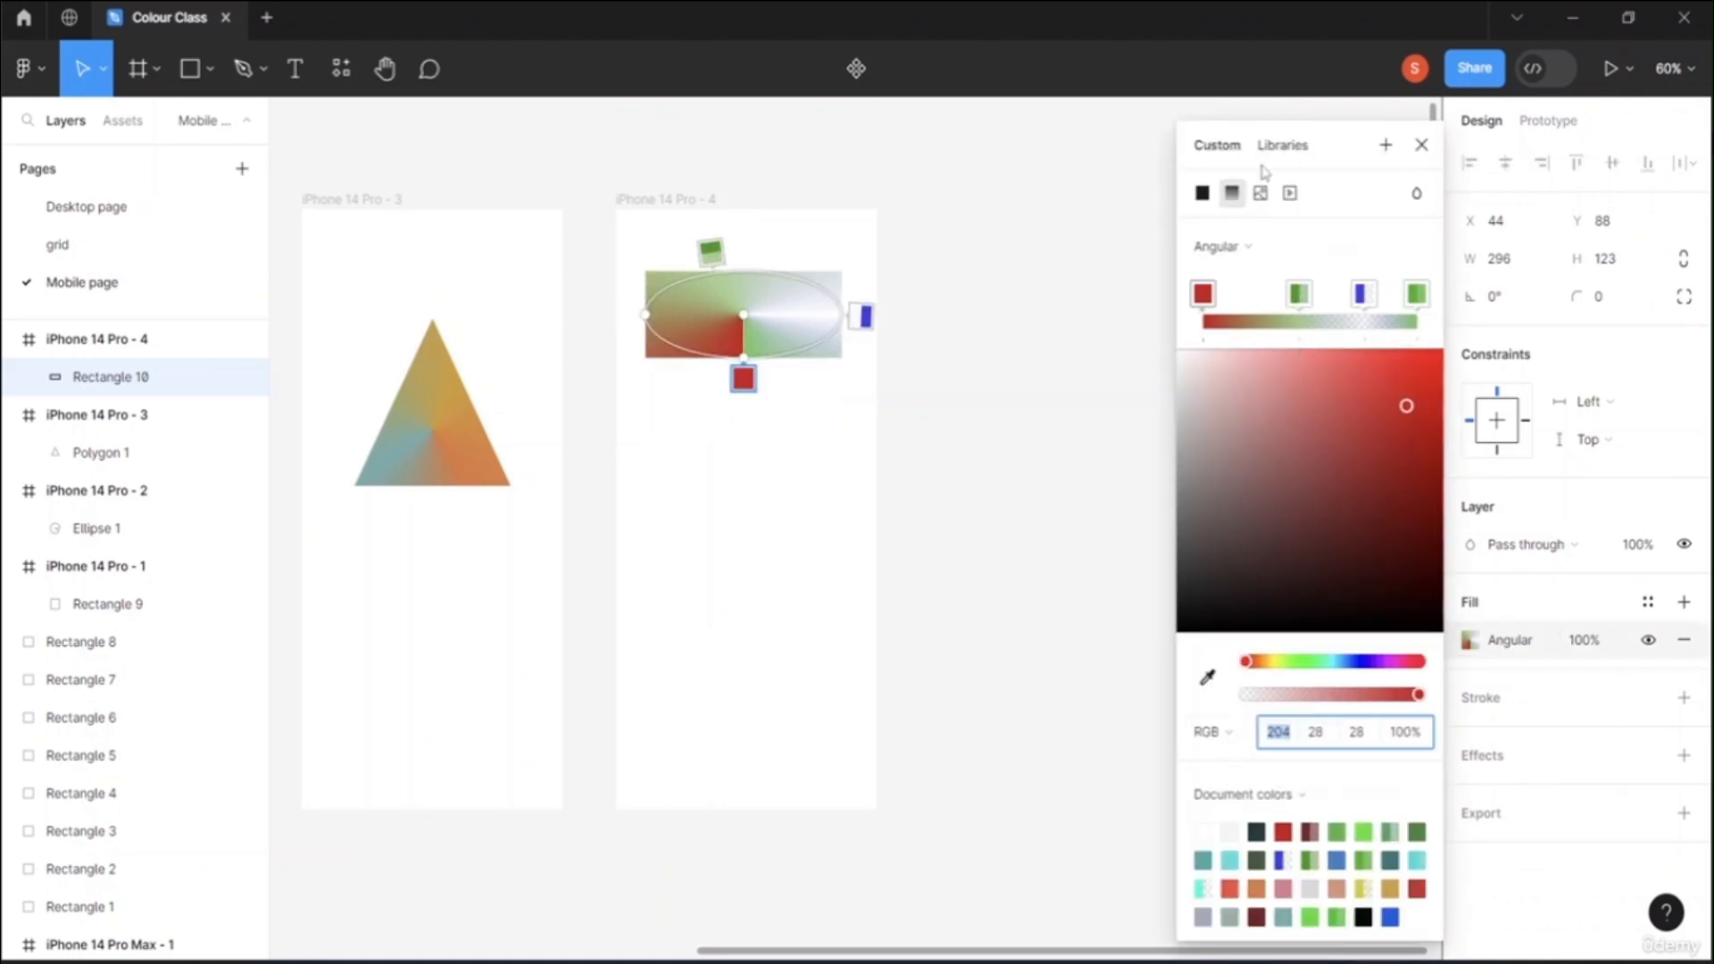
{"action": "left_click", "coordinate": [1228, 252]}
{"action": "left_click", "coordinate": [1247, 275]}
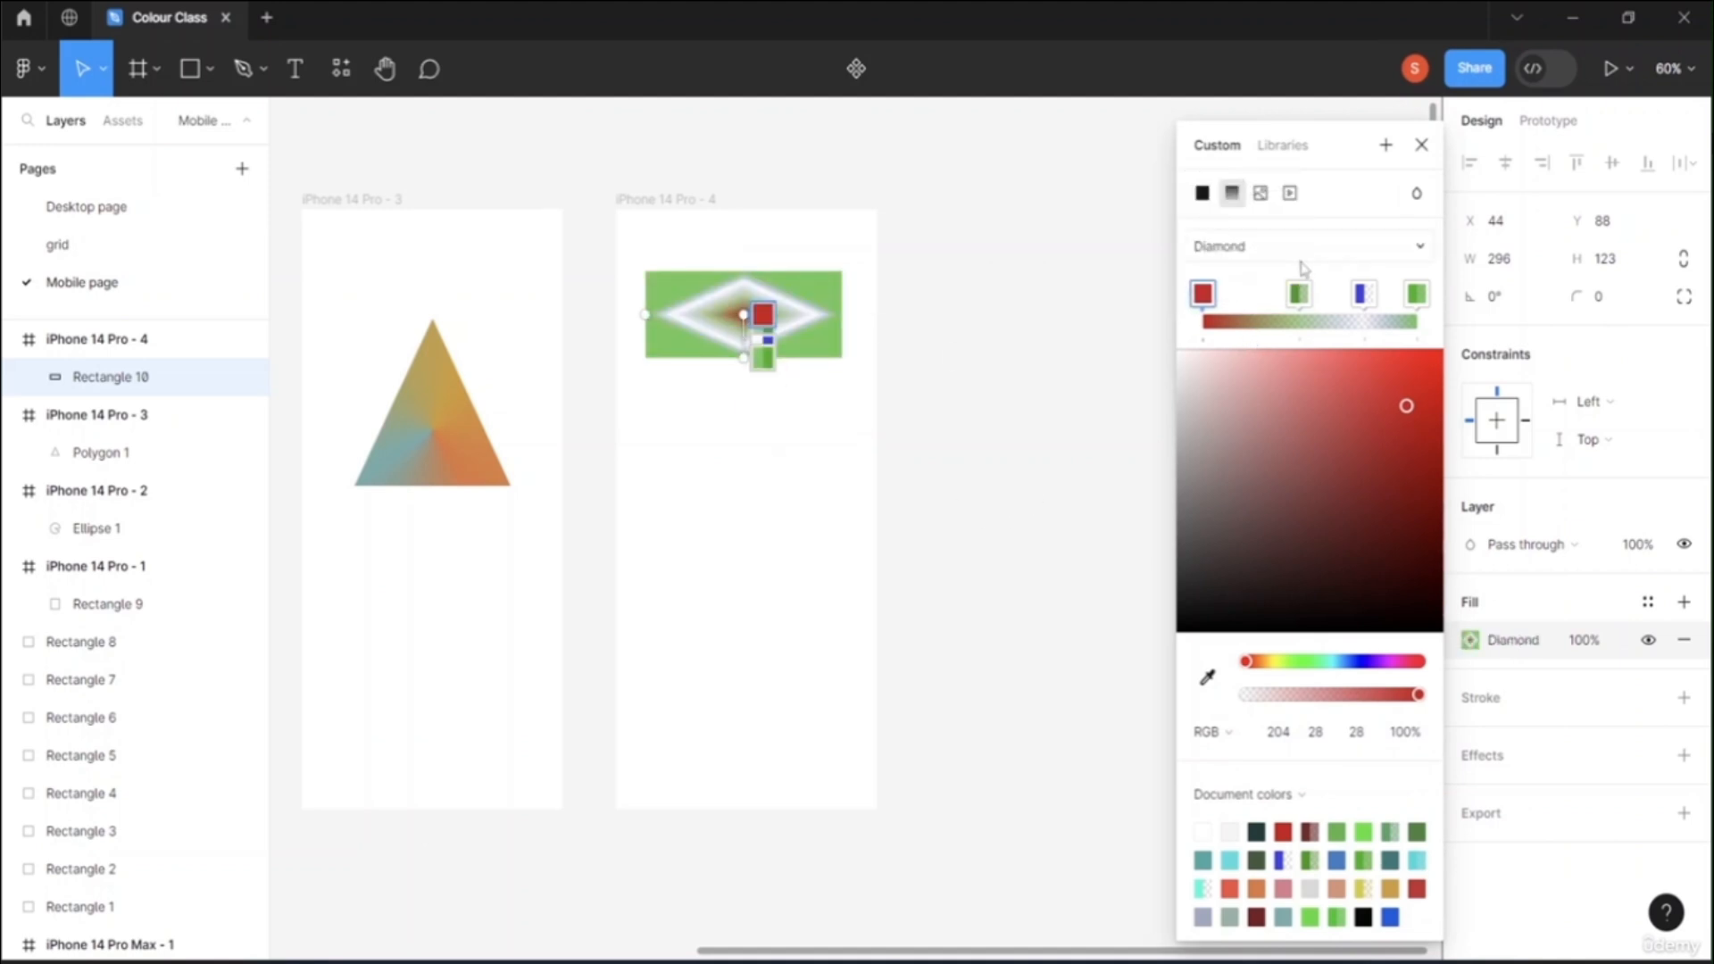
{"action": "left_click", "coordinate": [1344, 257]}
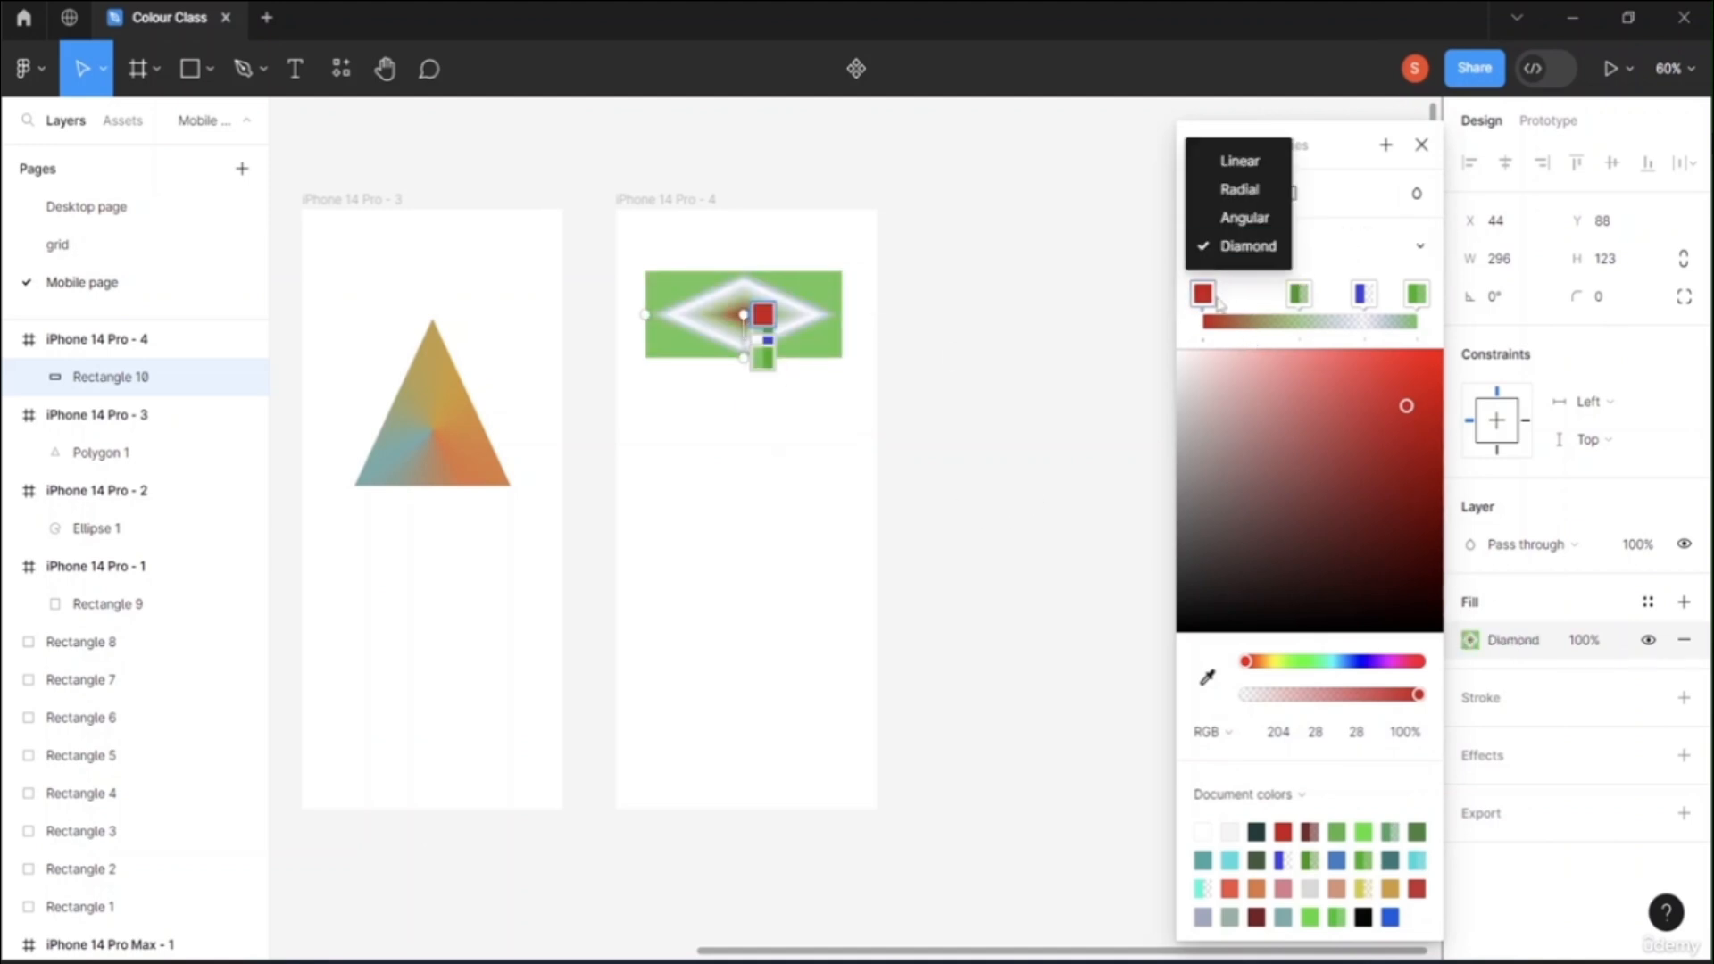
{"action": "left_click", "coordinate": [1241, 218]}
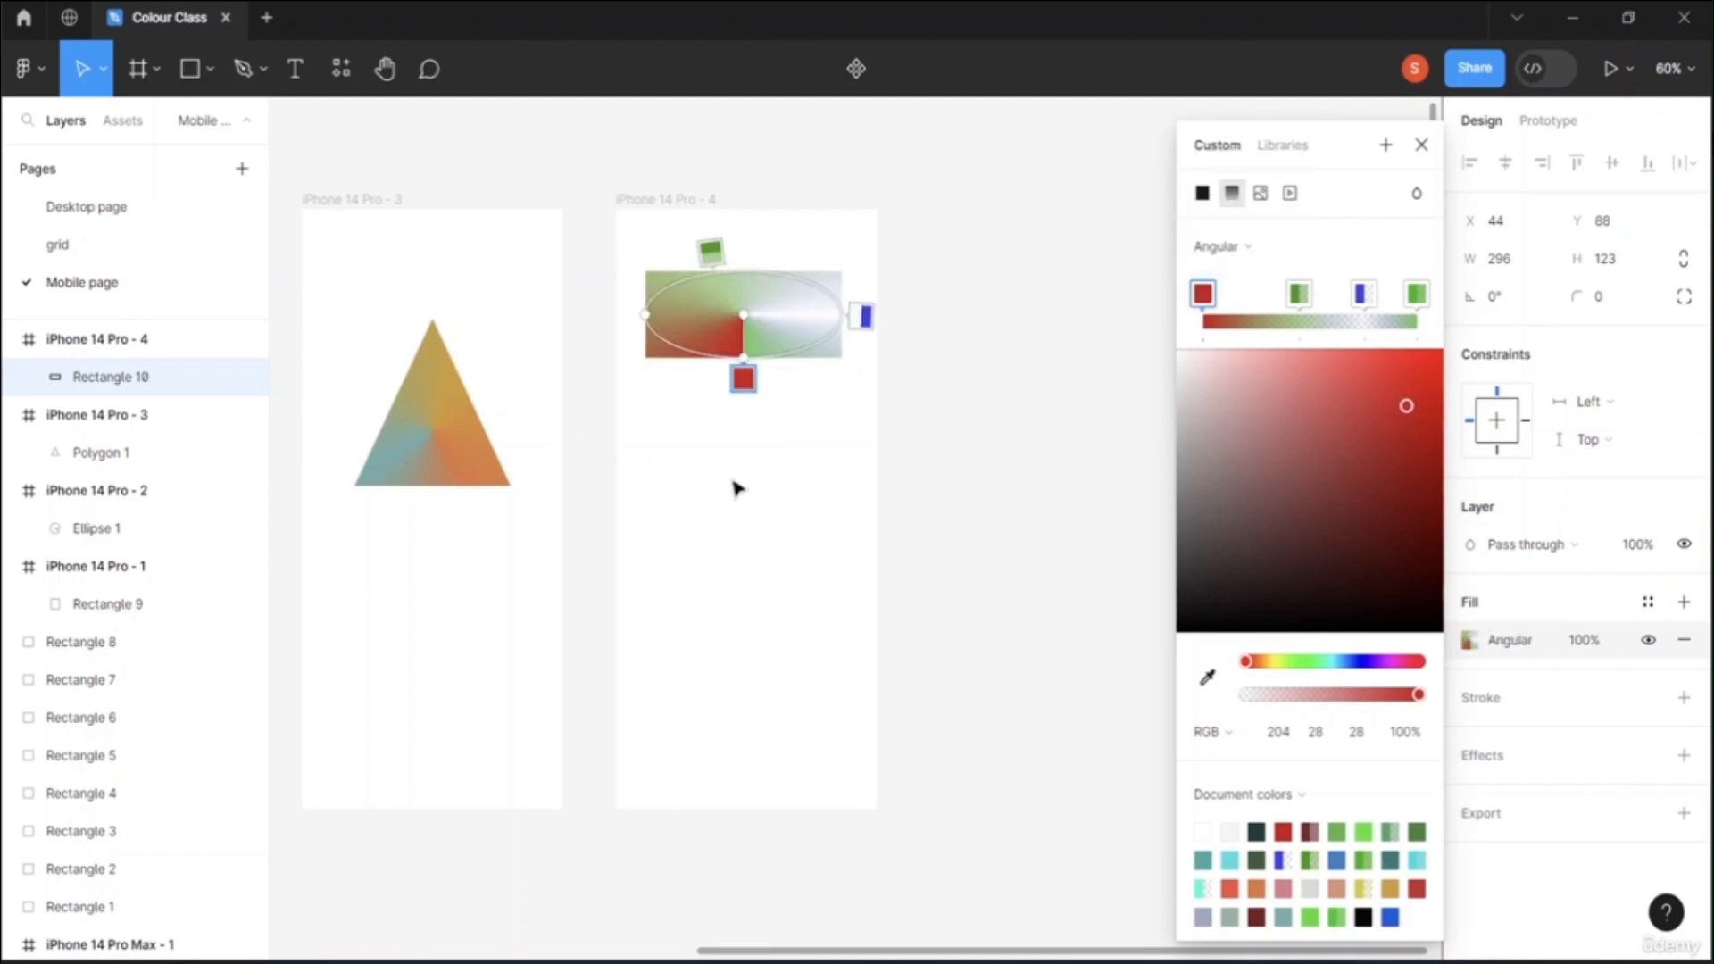
Step: Draw a five-pointed star about 217 × 247 in iPhone 14 Pro - 4 and centre it below the gradient rectangle
{"action": "left_click", "coordinate": [200, 81]}
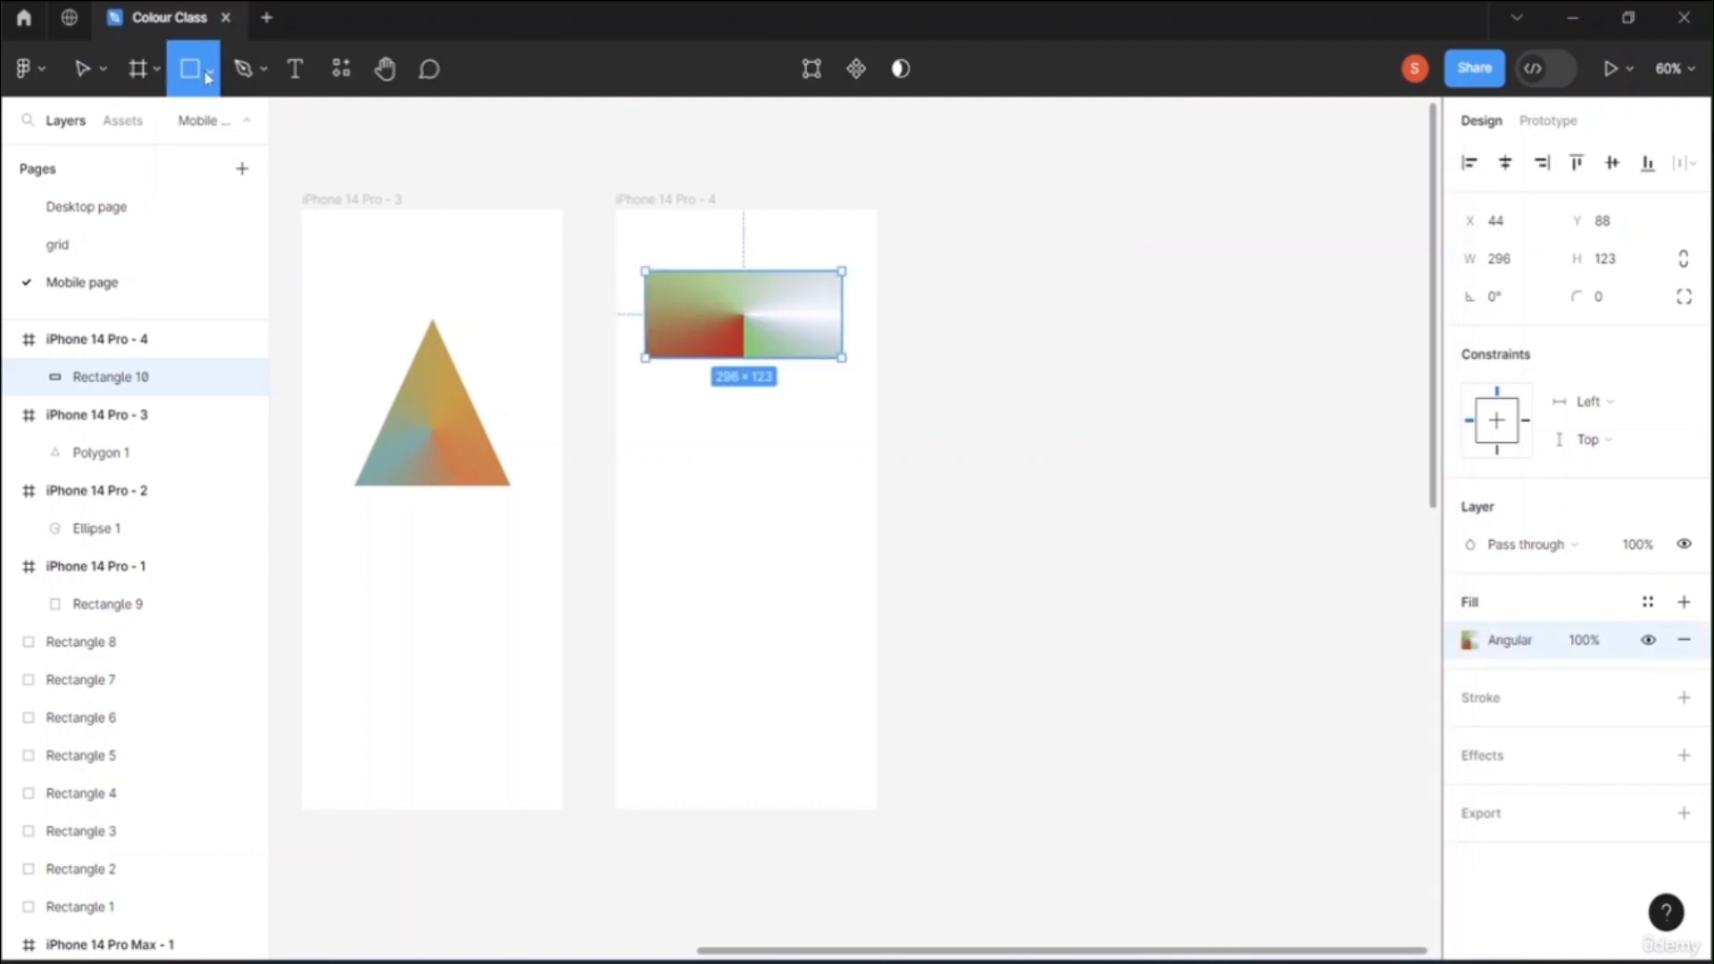
{"action": "left_click", "coordinate": [210, 72]}
{"action": "left_click", "coordinate": [191, 265]}
{"action": "mouse_move", "coordinate": [704, 471]}
{"action": "left_mouse_down"}
{"action": "mouse_move", "coordinate": [743, 541]}
{"action": "mouse_move", "coordinate": [821, 606]}
{"action": "mouse_move", "coordinate": [750, 562]}
{"action": "left_mouse_up"}
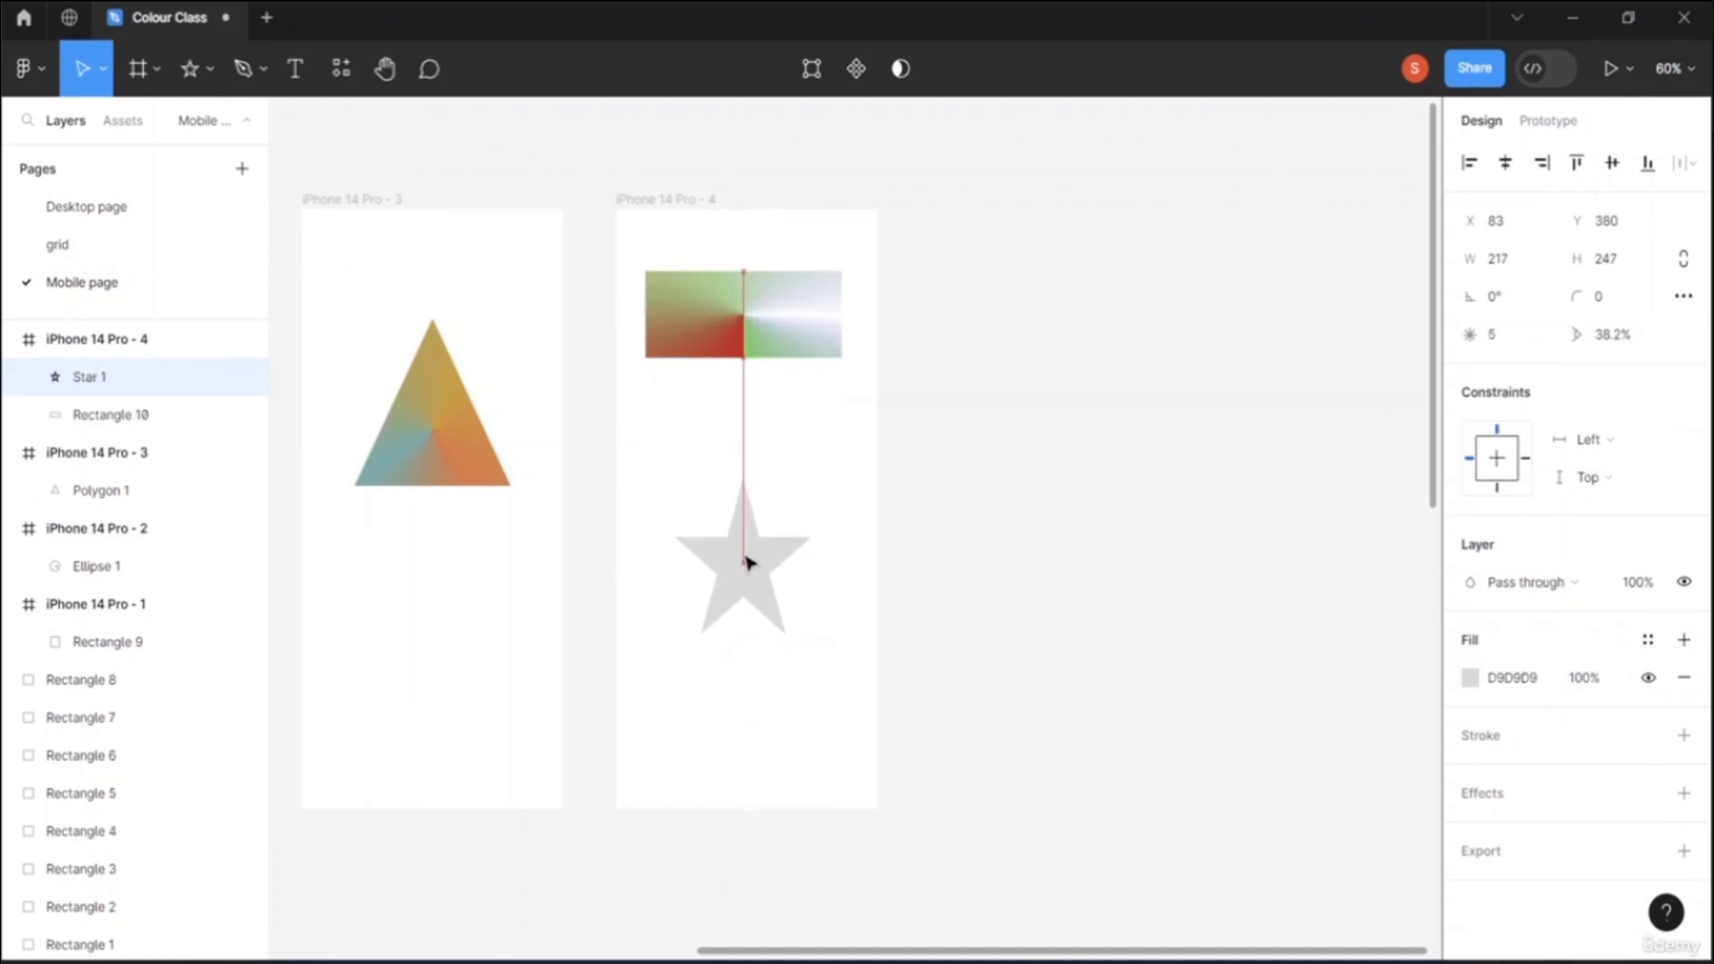
{"action": "left_click", "coordinate": [831, 435]}
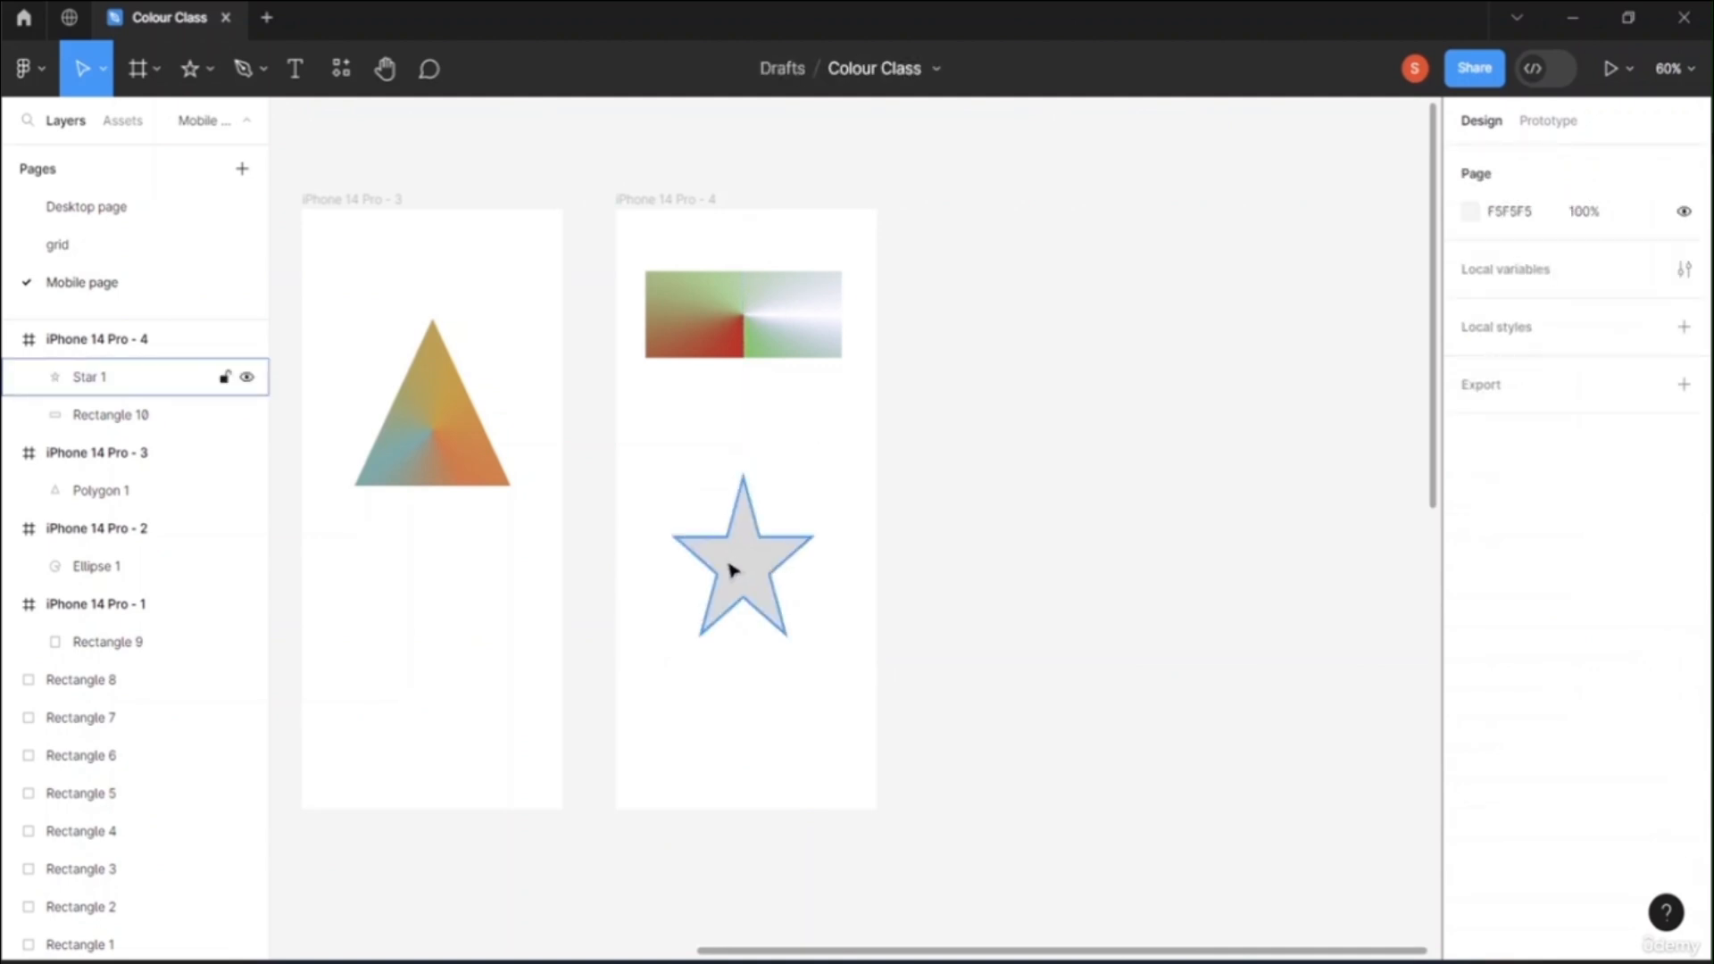
Step: Change the star's fill to a linear gradient and give its first stop the document's dark maroon, RGB 119, 43, 43 at 61%
{"action": "left_click", "coordinate": [766, 555]}
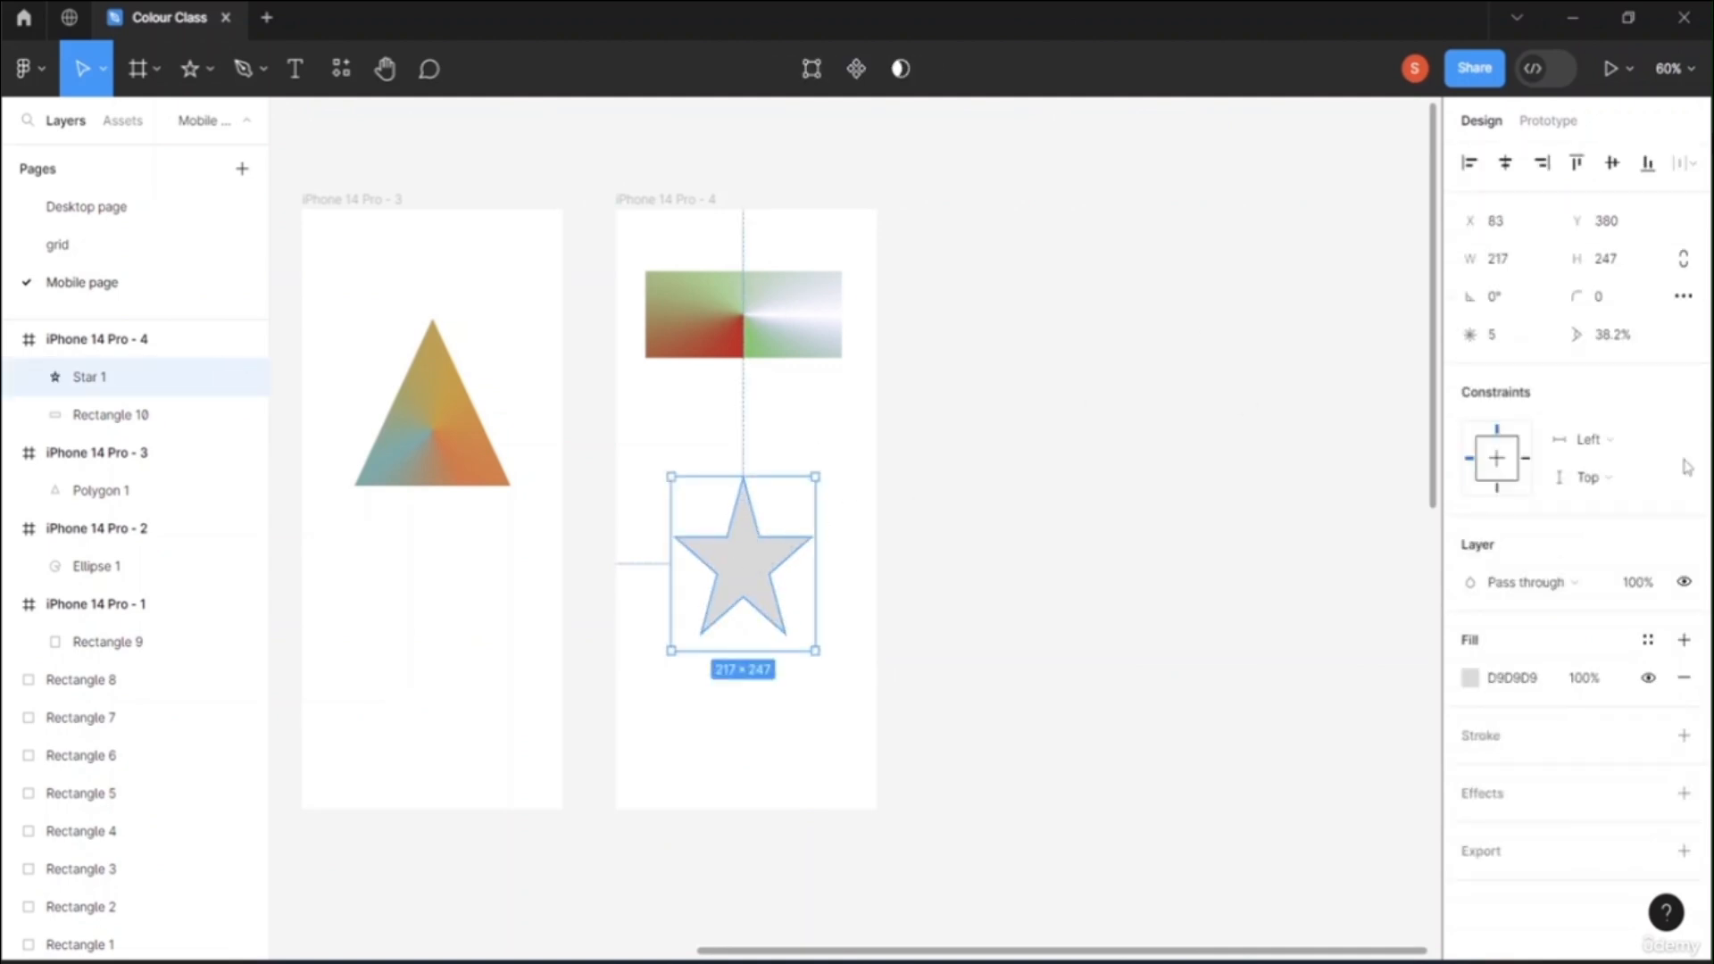
{"action": "left_click", "coordinate": [1471, 676]}
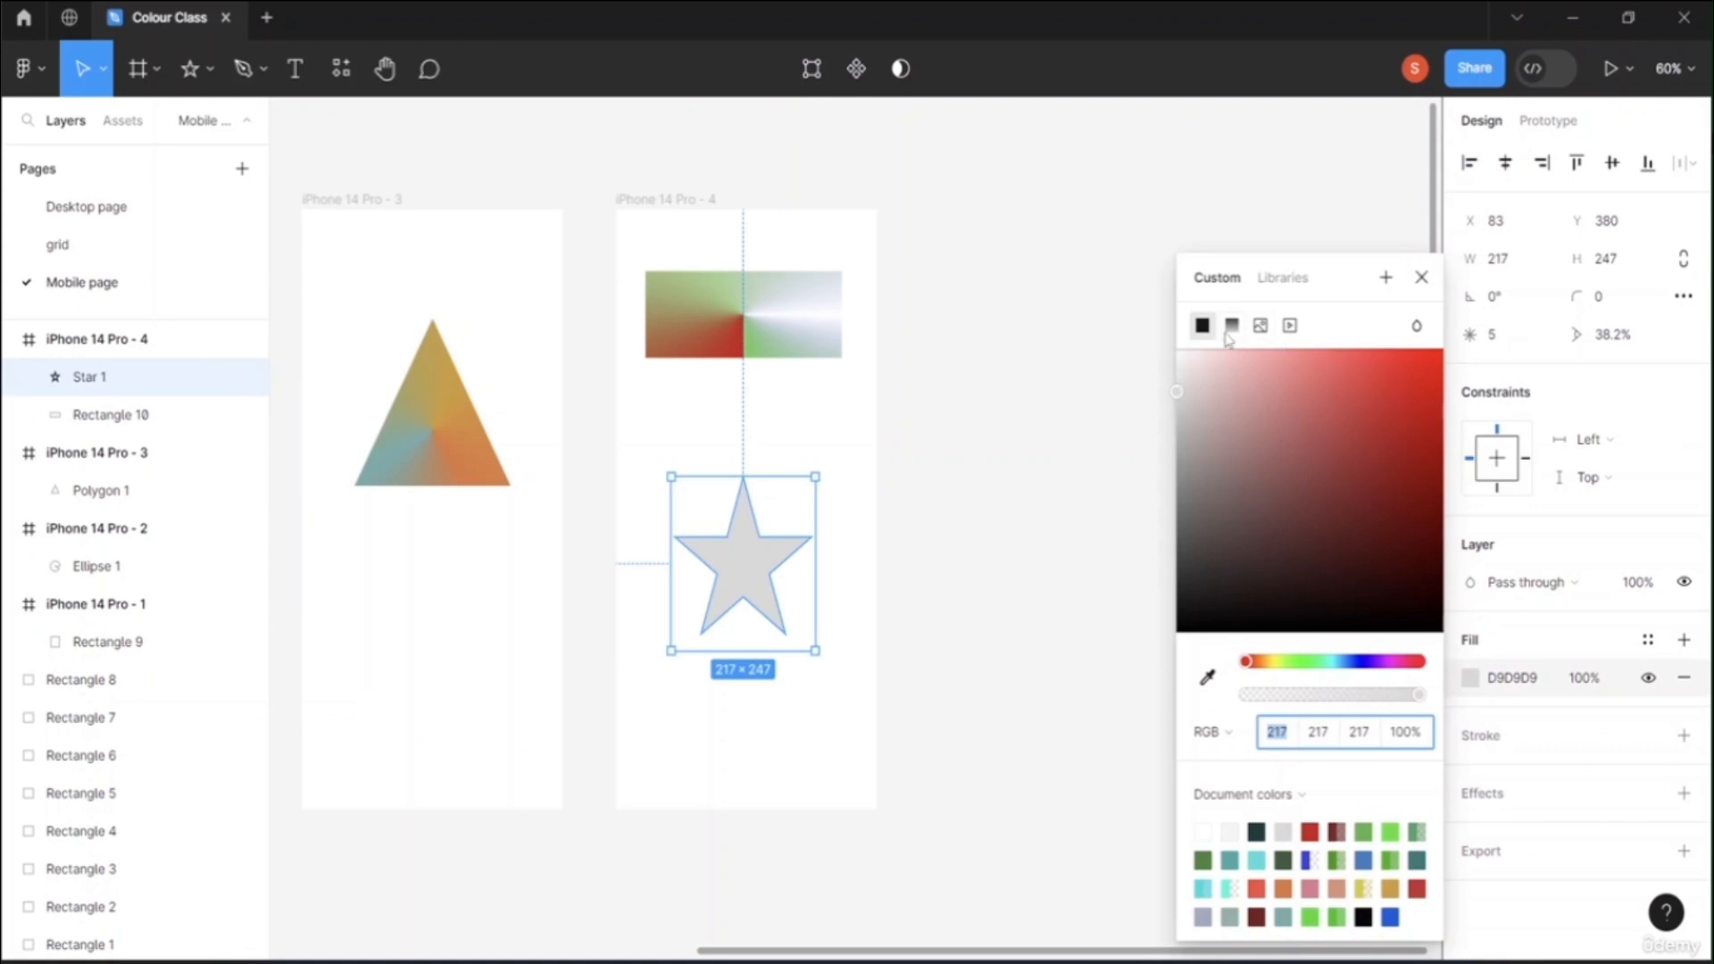
{"action": "left_click", "coordinate": [1231, 327]}
{"action": "left_click", "coordinate": [1202, 296]}
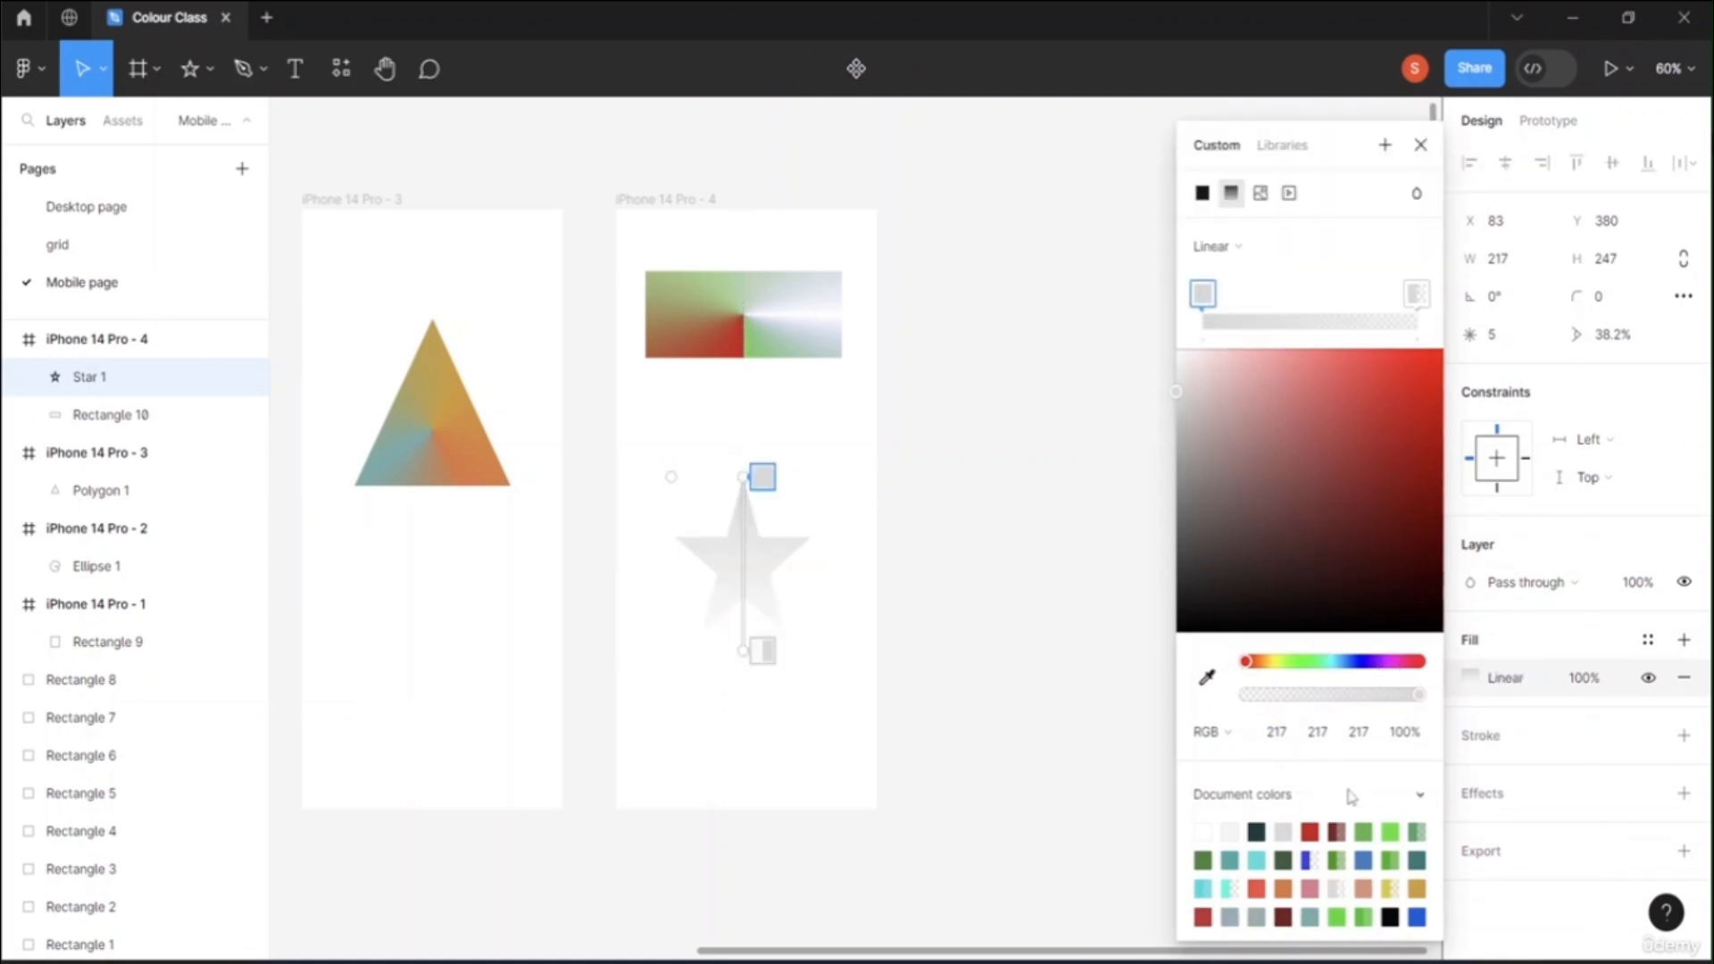
{"action": "left_click", "coordinate": [1338, 834]}
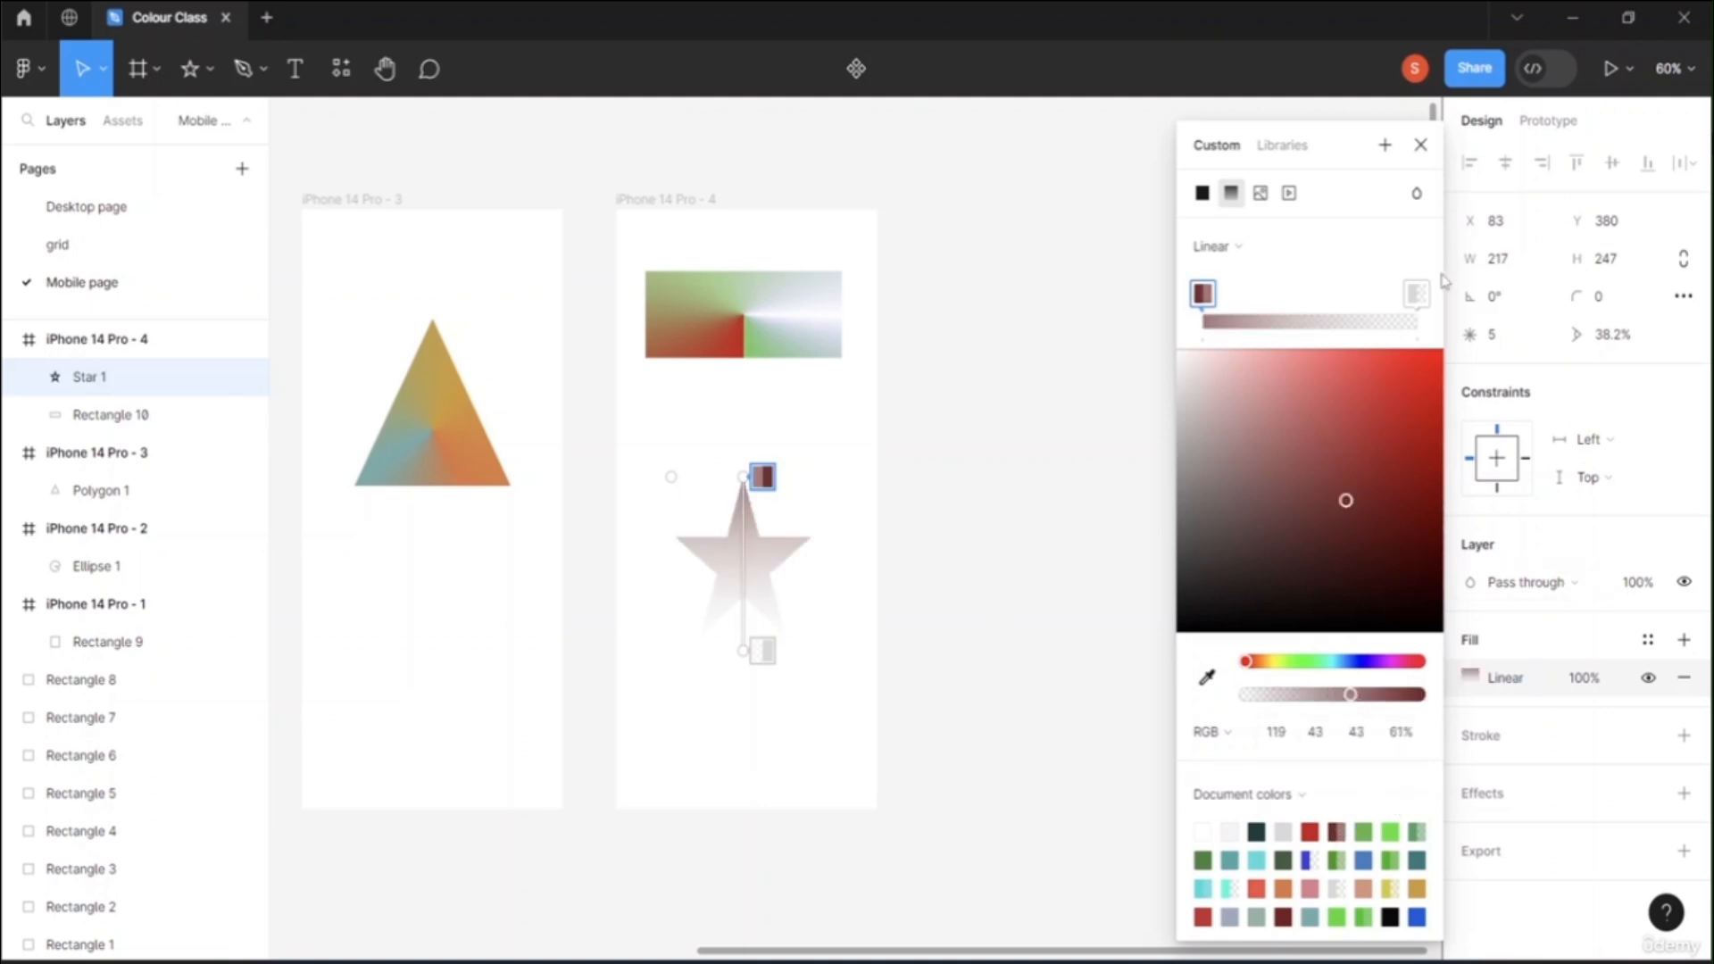
Step: Recolour the end stop of the star's gradient to bright yellow, RGB 244, 236, 49
{"action": "left_click", "coordinate": [1416, 294]}
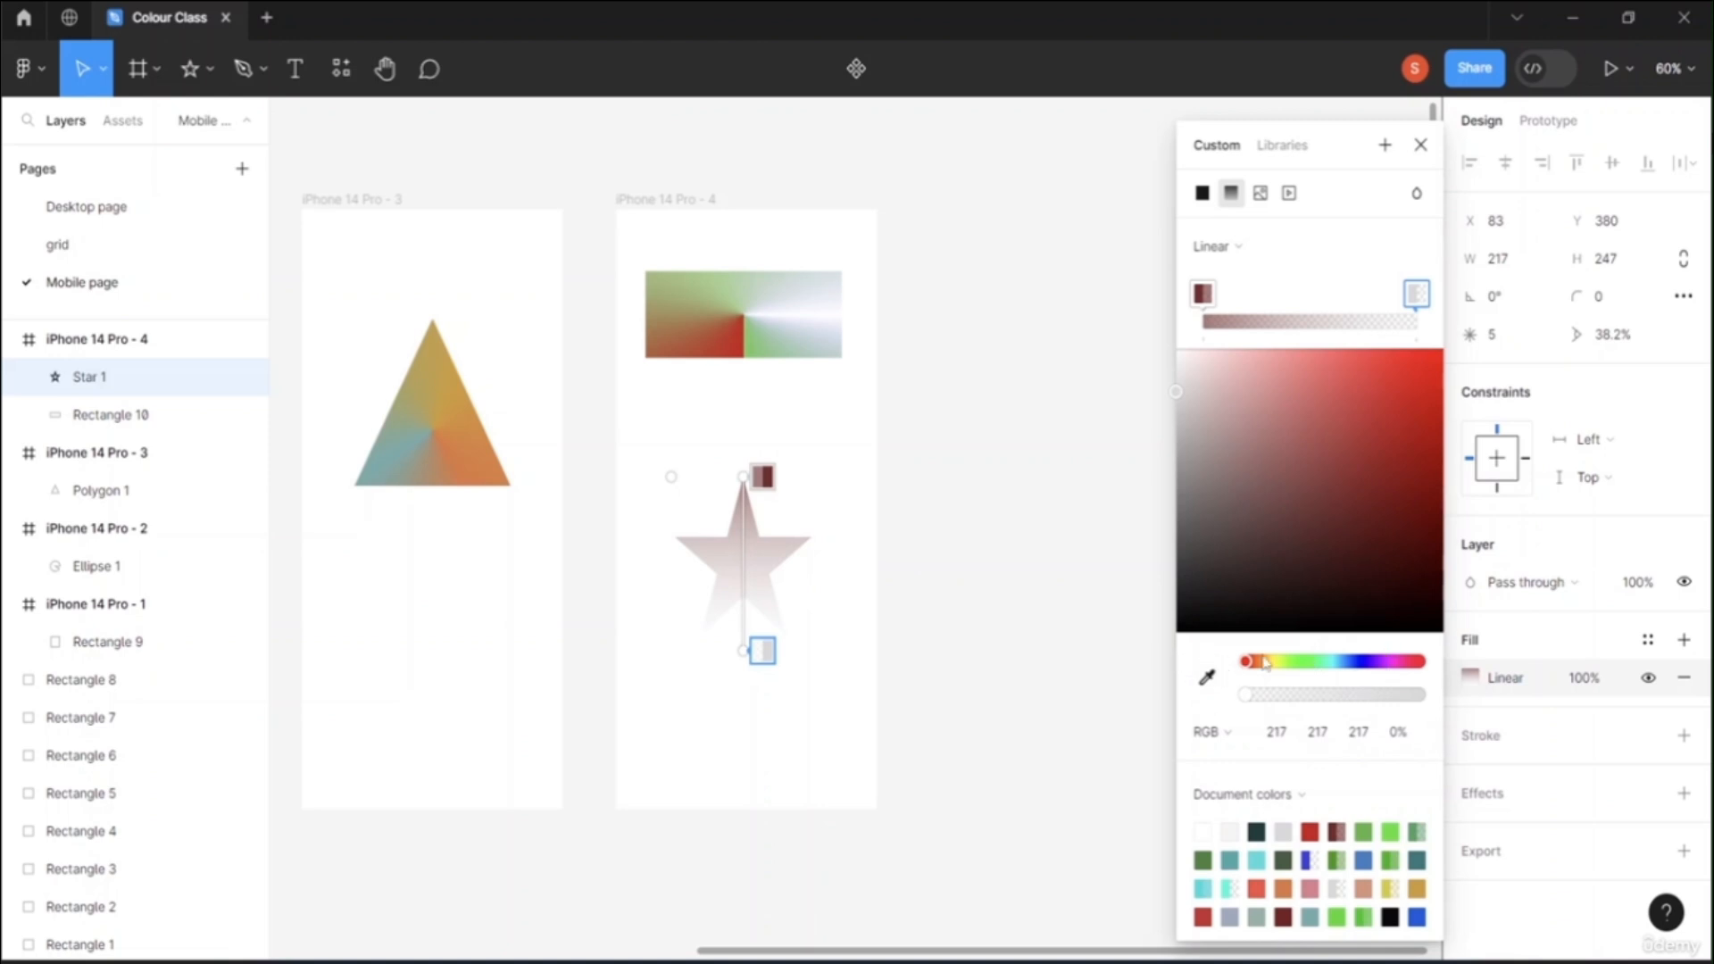
{"action": "left_click_drag", "start_coordinate": [1248, 665], "coordinate": [1285, 669]}
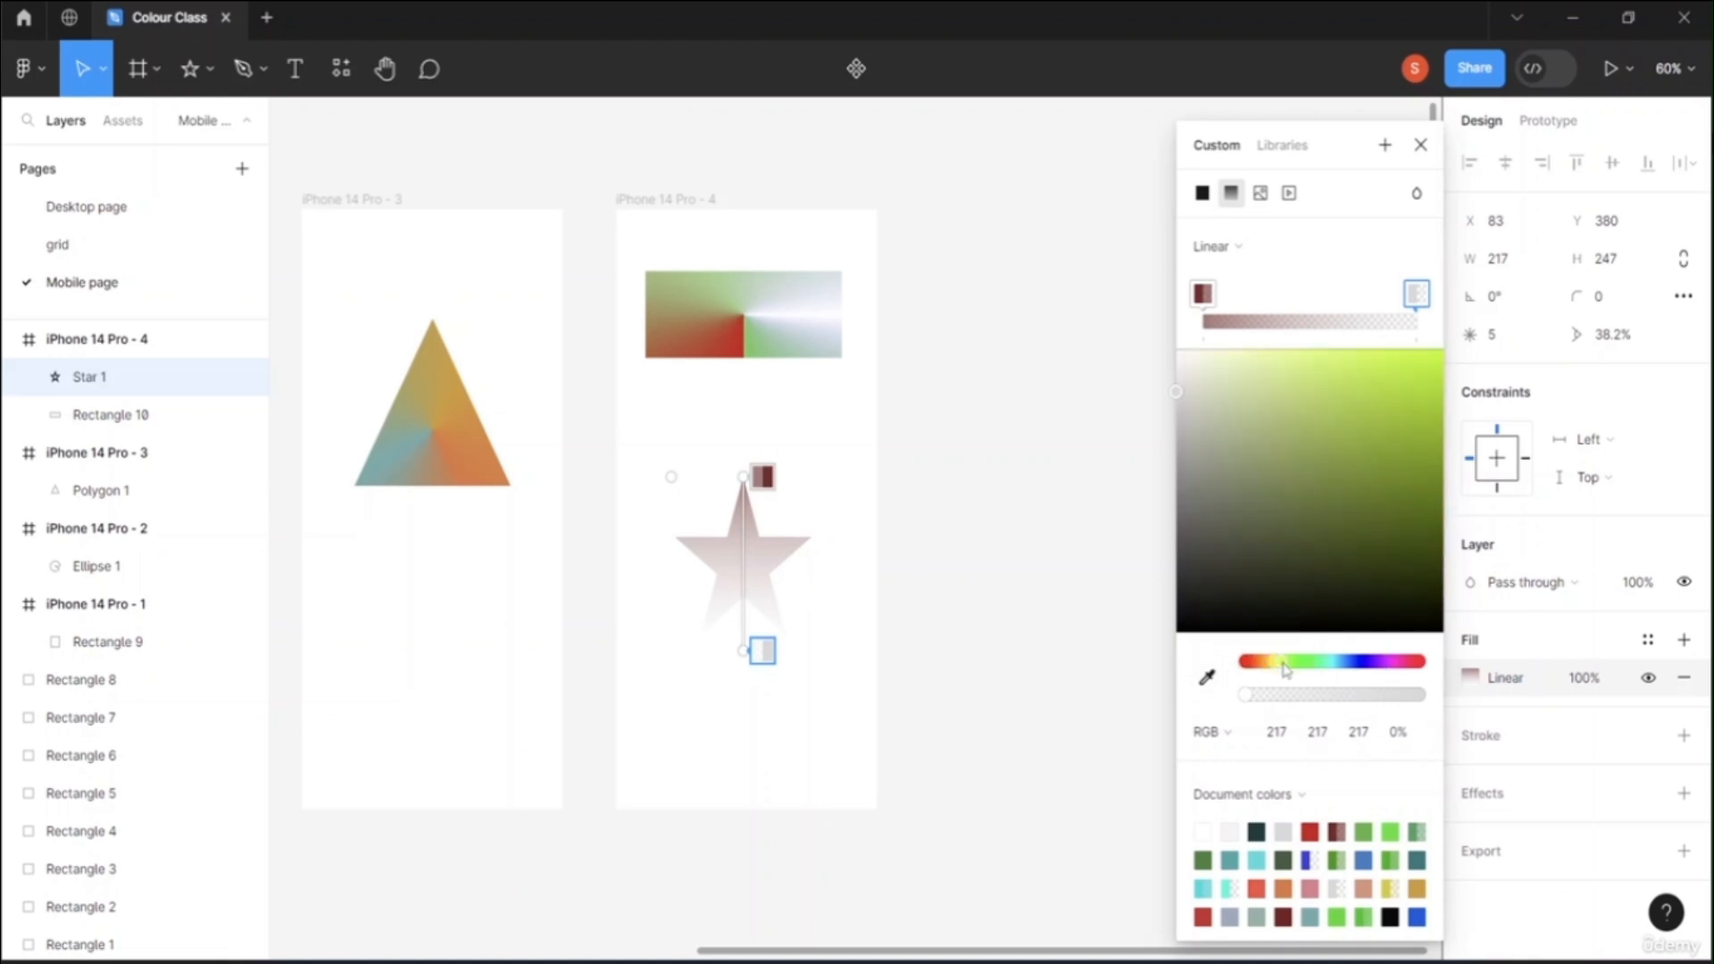
{"action": "left_click", "coordinate": [1390, 407]}
{"action": "left_click", "coordinate": [1408, 433]}
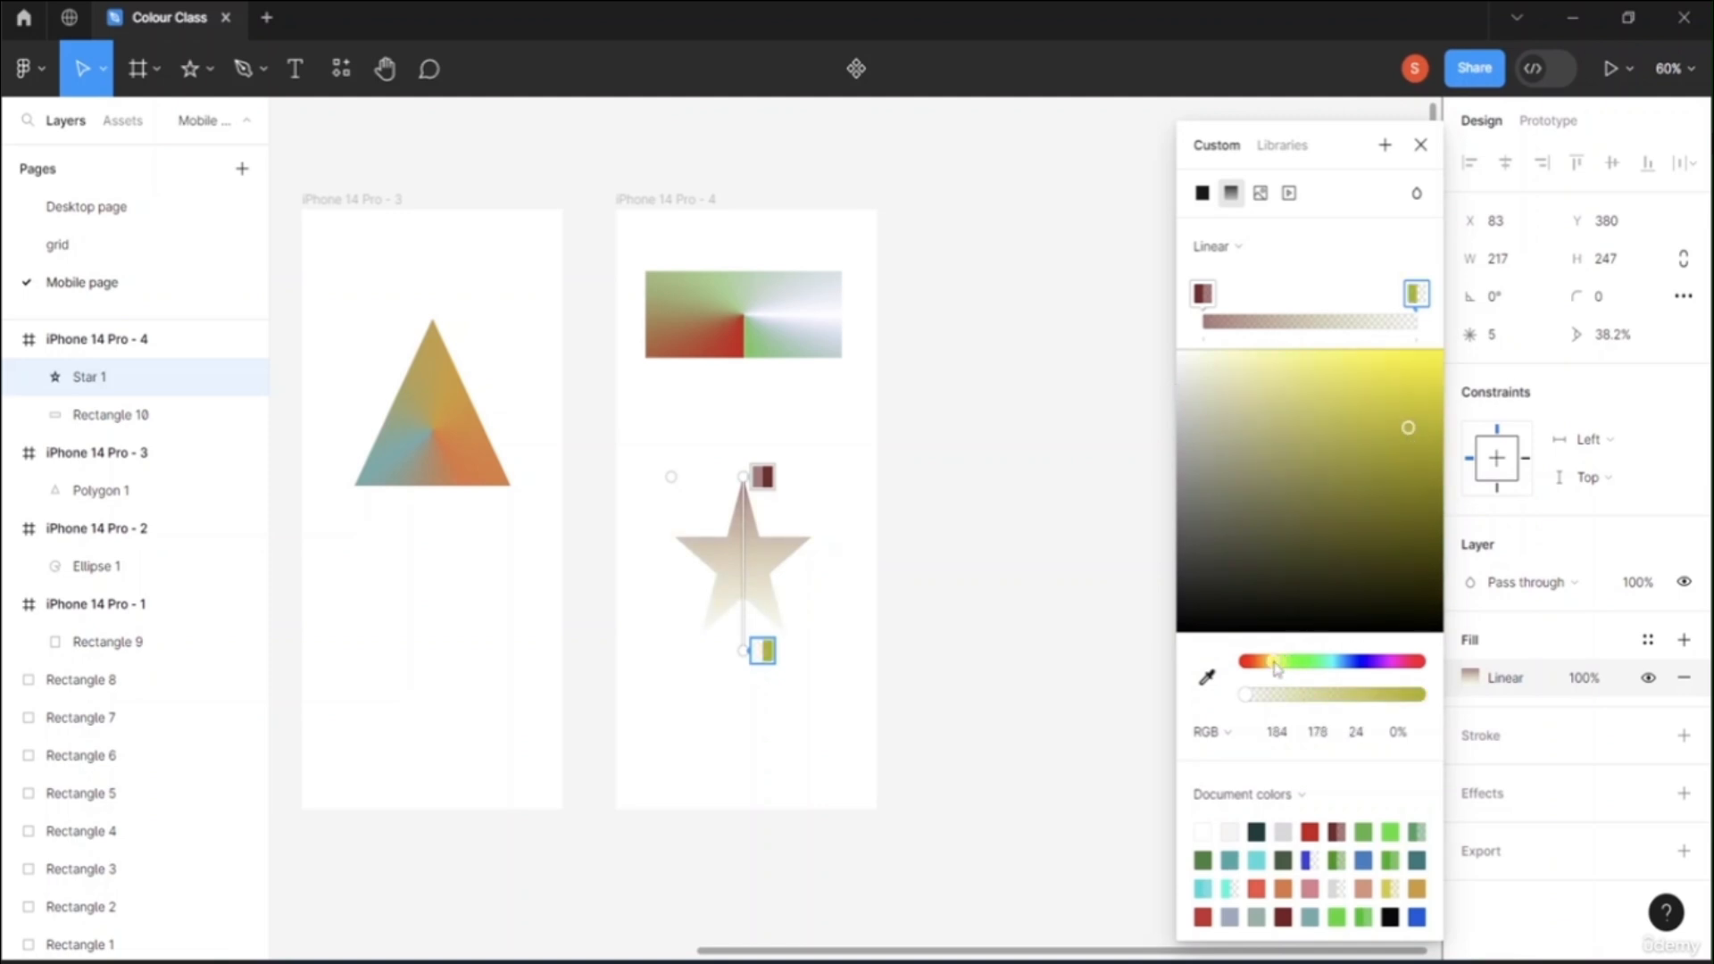
{"action": "left_click_drag", "start_coordinate": [1397, 382], "coordinate": [1389, 362]}
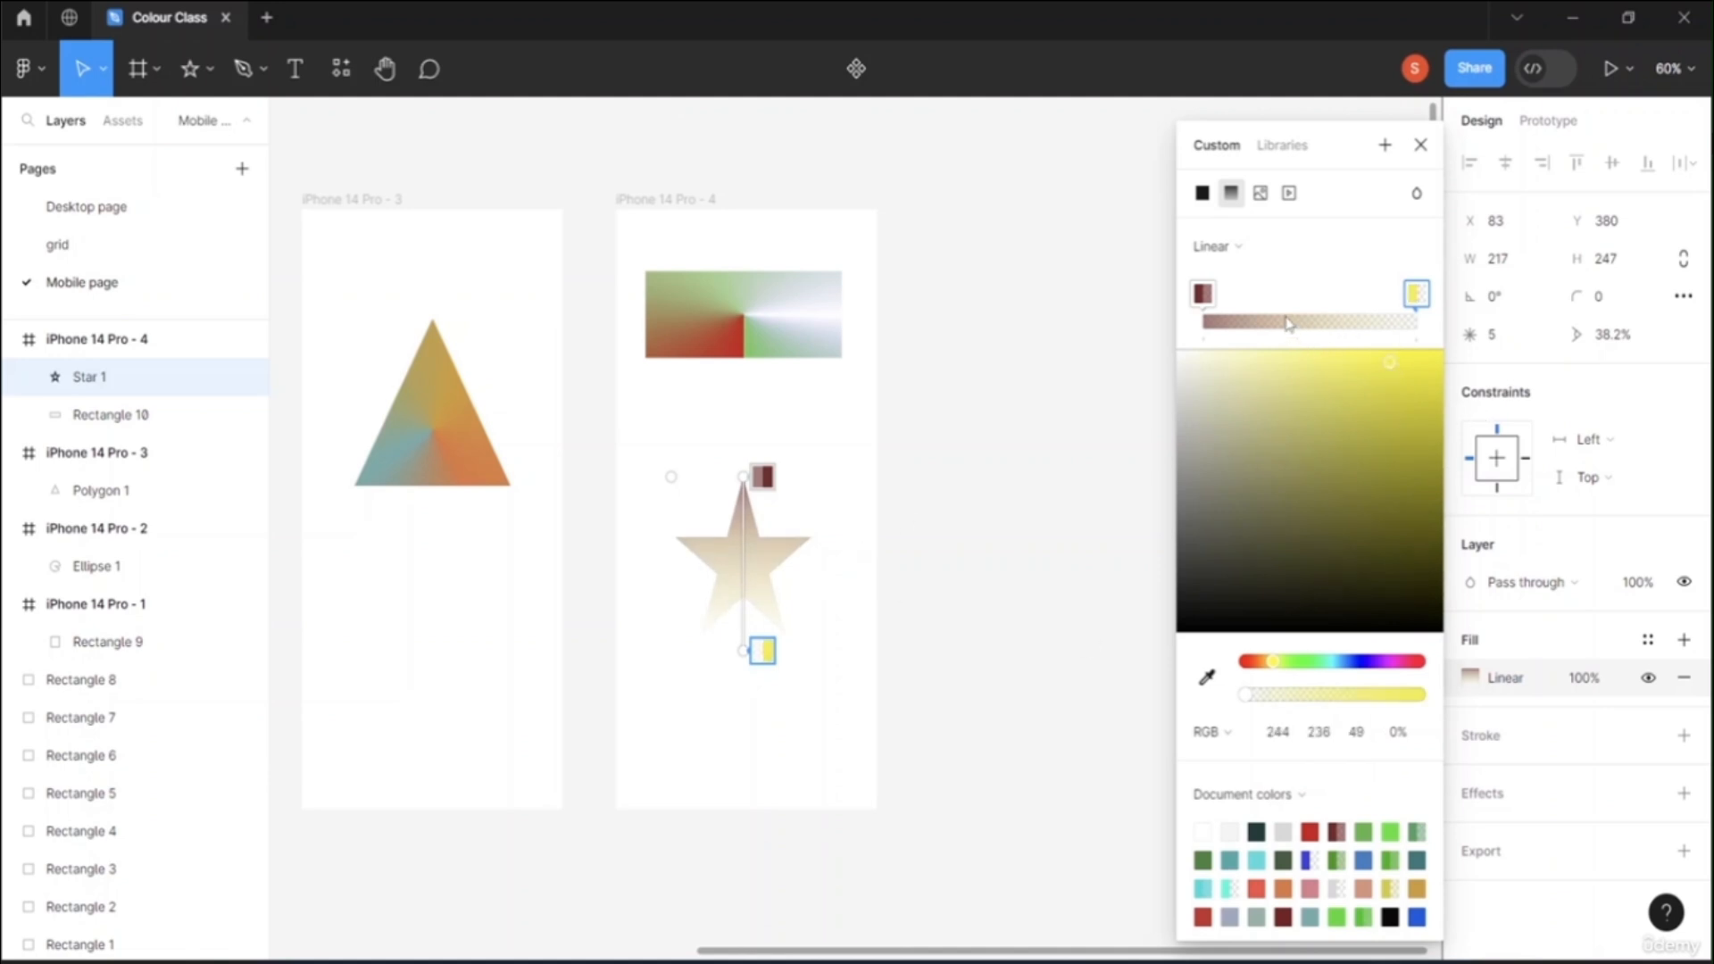
Step: Add a reddish-brown middle stop, RGB 170, 76, 46, and stretch the gradient line diagonally beyond the star's lower-right side
{"action": "left_click_drag", "start_coordinate": [1298, 324], "coordinate": [1293, 324]}
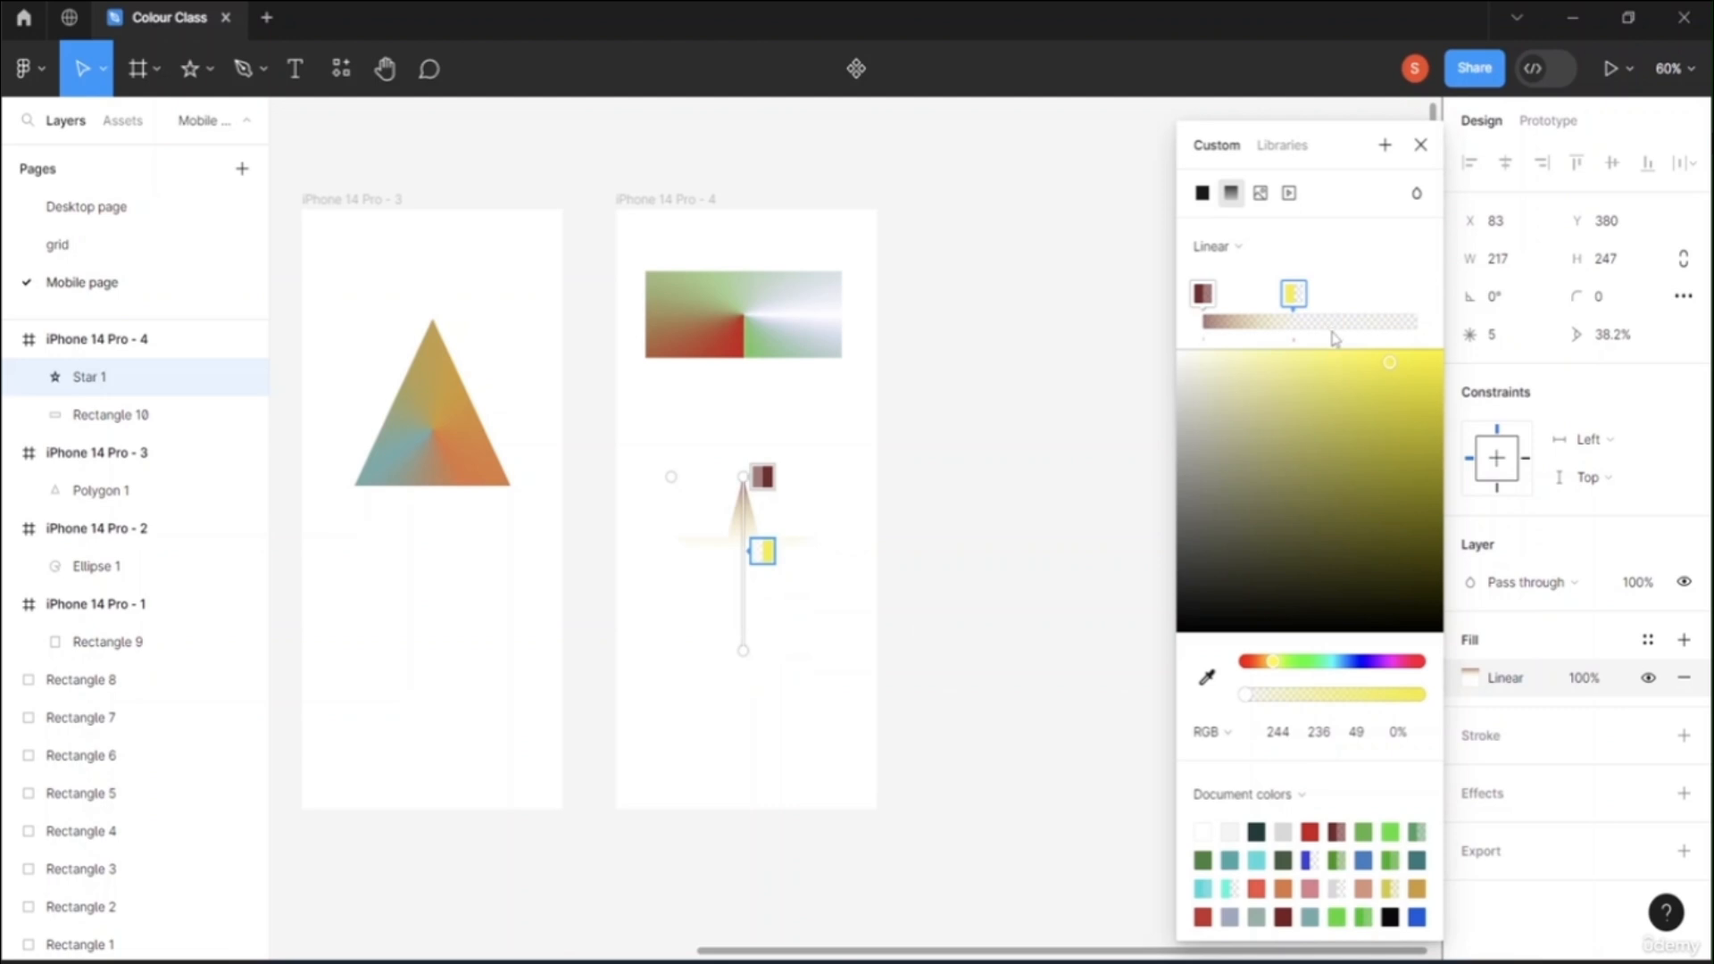
{"action": "key", "text": "ctrl+z"}
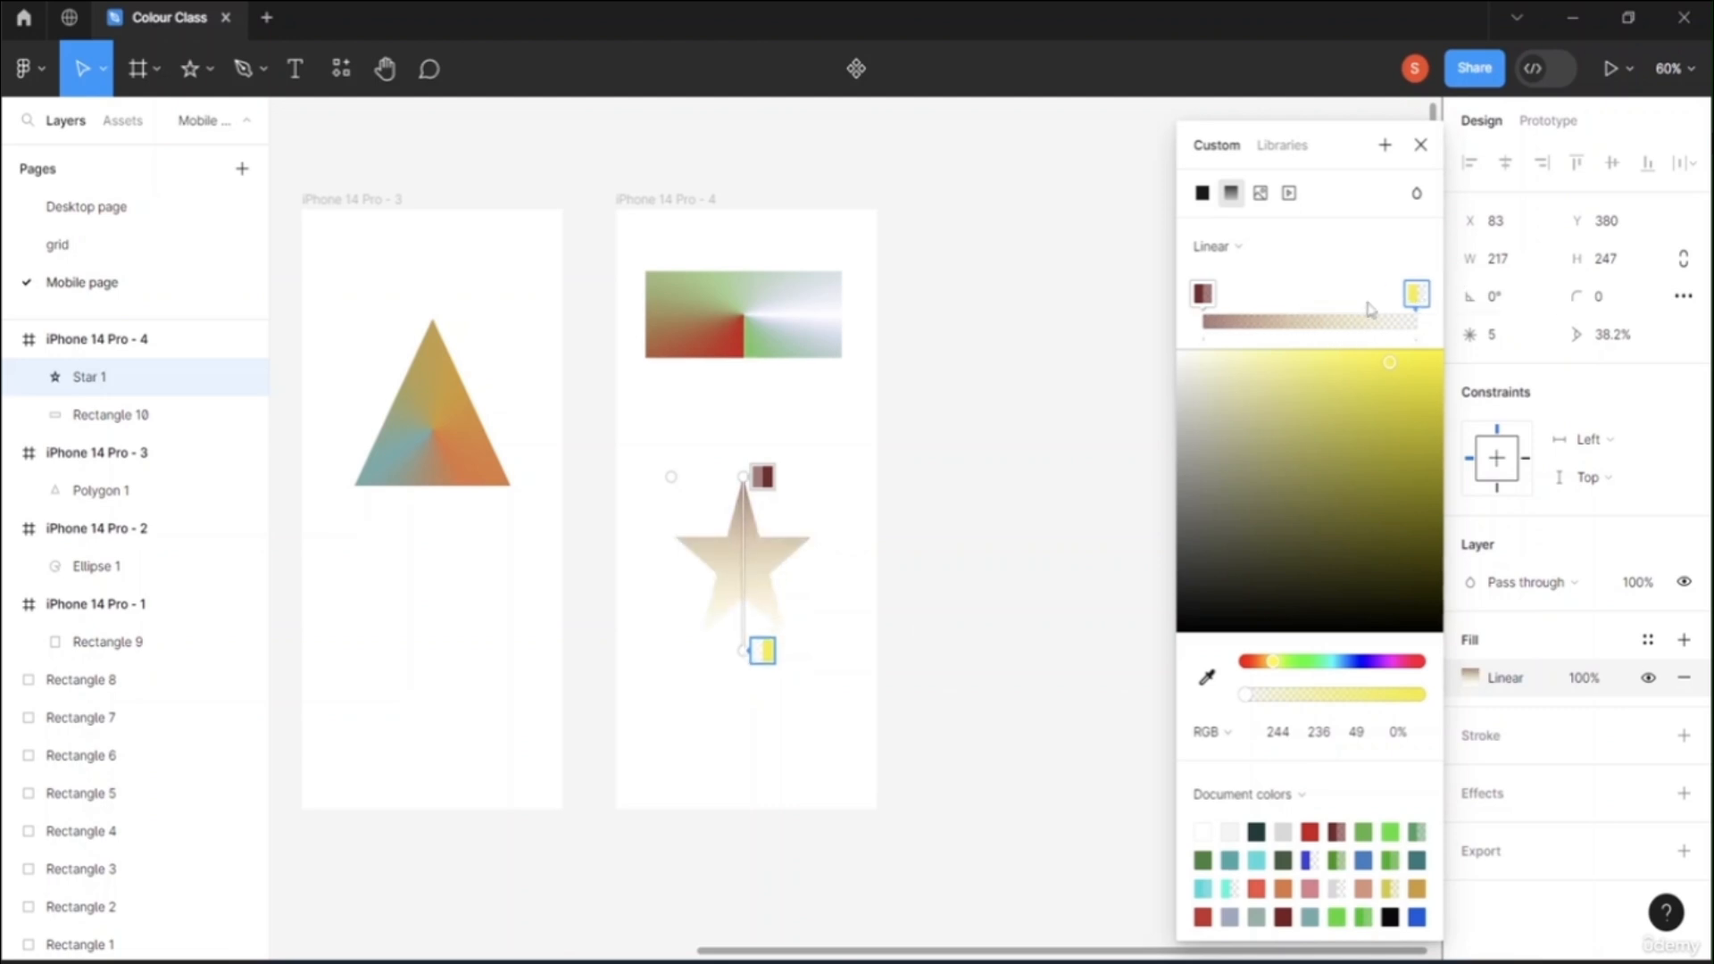
{"action": "left_click", "coordinate": [1293, 323]}
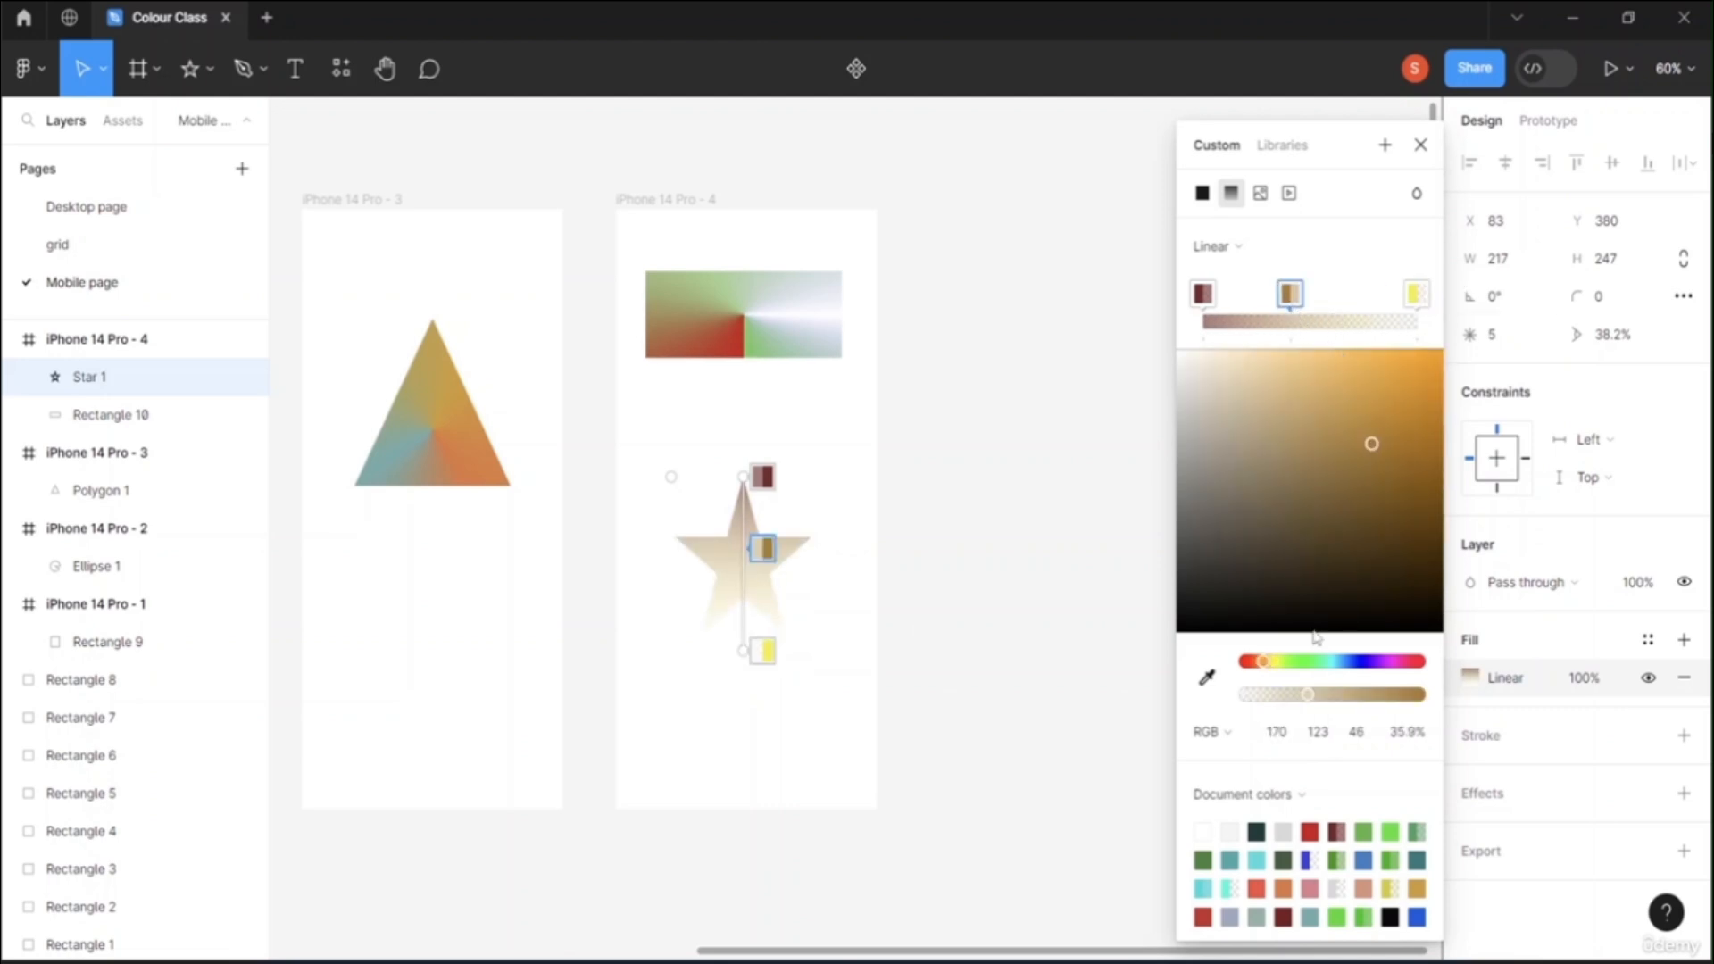
{"action": "mouse_move", "coordinate": [1269, 668]}
{"action": "left_mouse_down"}
{"action": "mouse_move", "coordinate": [1223, 660]}
{"action": "mouse_move", "coordinate": [1288, 665]}
{"action": "mouse_move", "coordinate": [1254, 659]}
{"action": "left_mouse_up"}
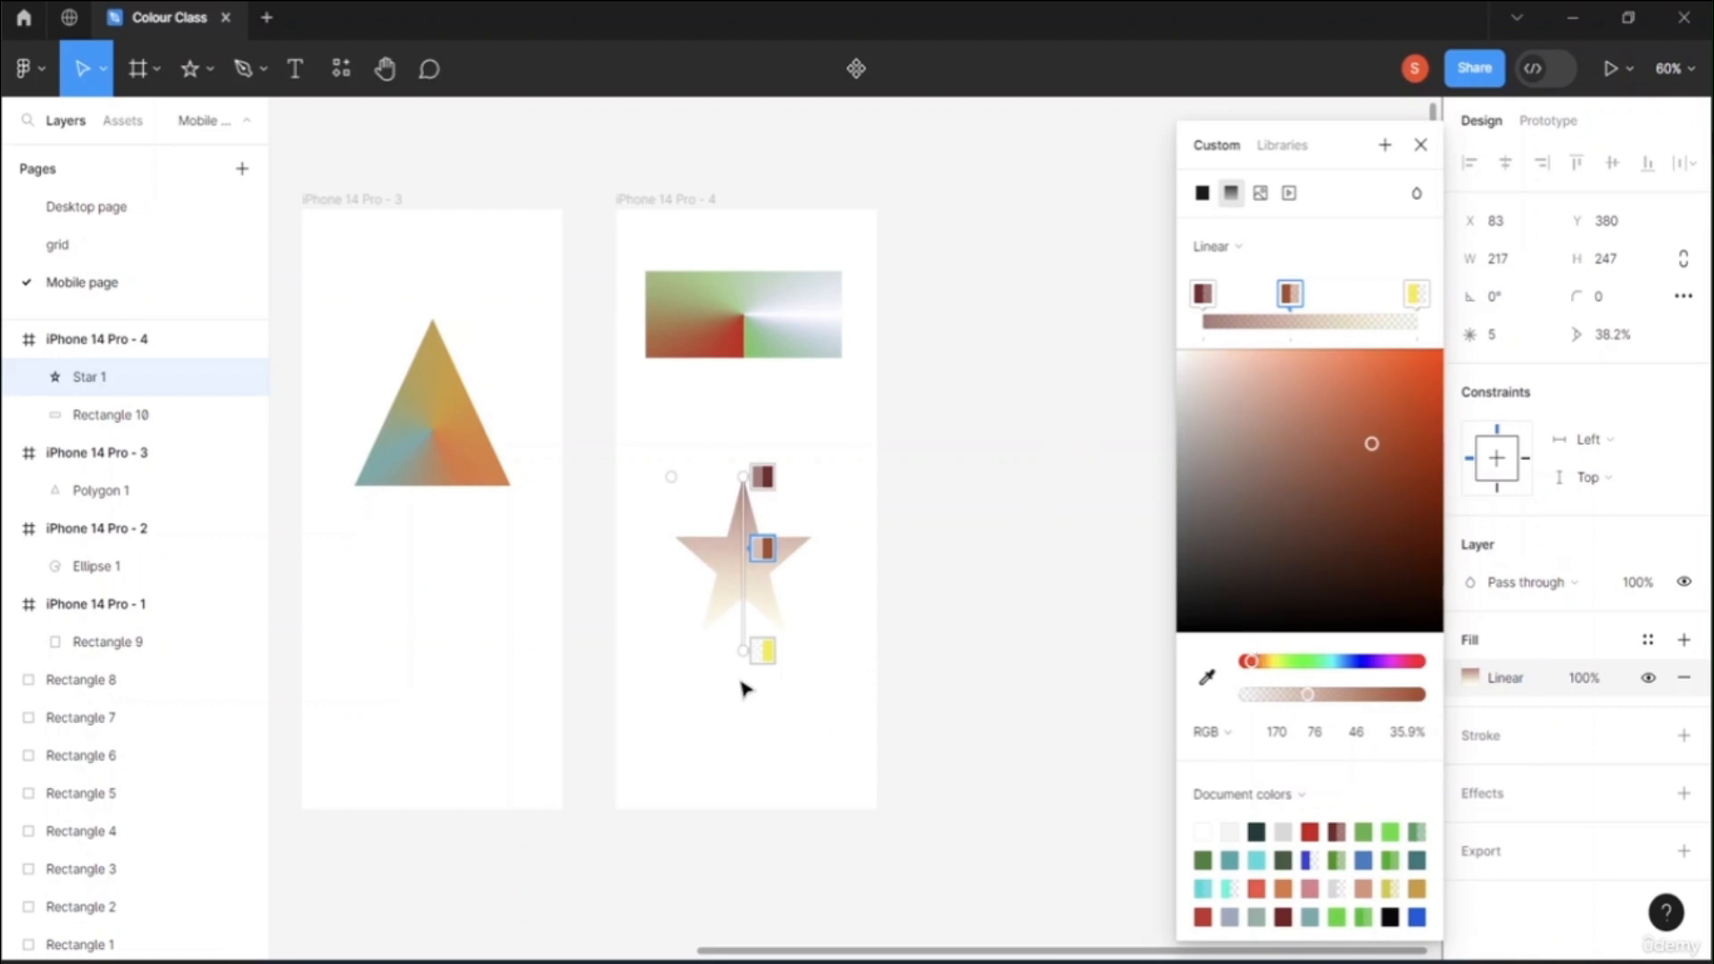
{"action": "left_click_drag", "start_coordinate": [748, 653], "coordinate": [1032, 717]}
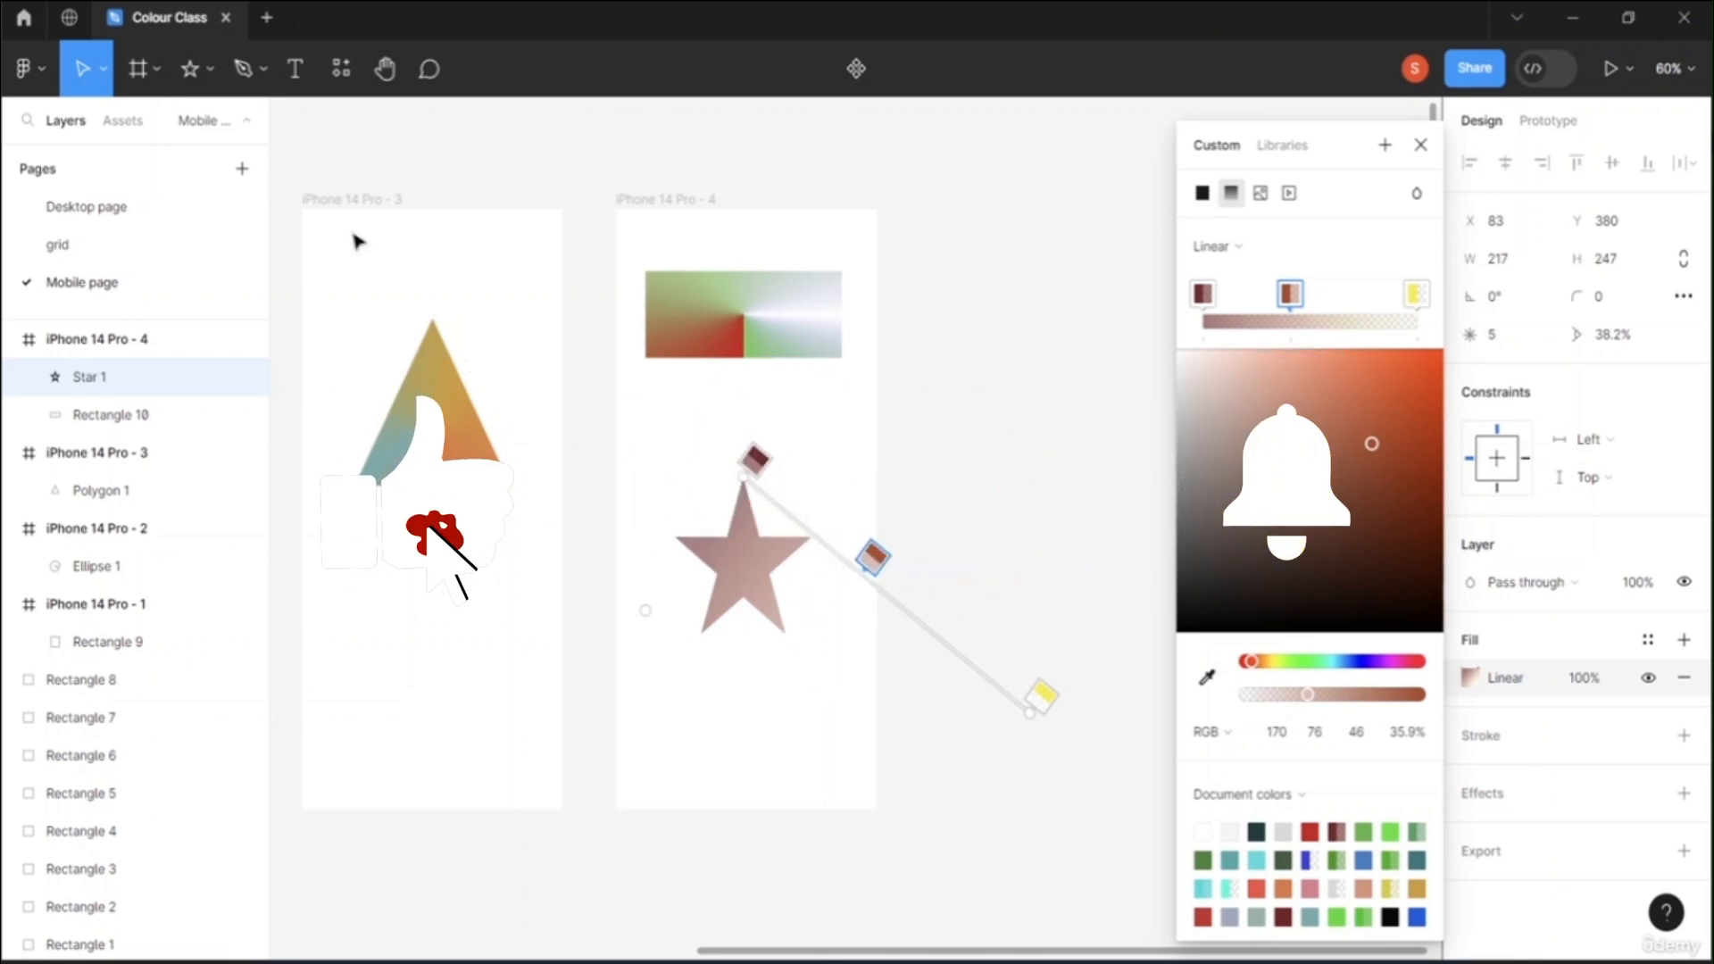
Step: Scale the star proportionally to 393 × 447.33 and position it at X 0, Y 321 within the frame, then deselect it
{"action": "left_click", "coordinate": [104, 69]}
{"action": "left_click", "coordinate": [99, 153]}
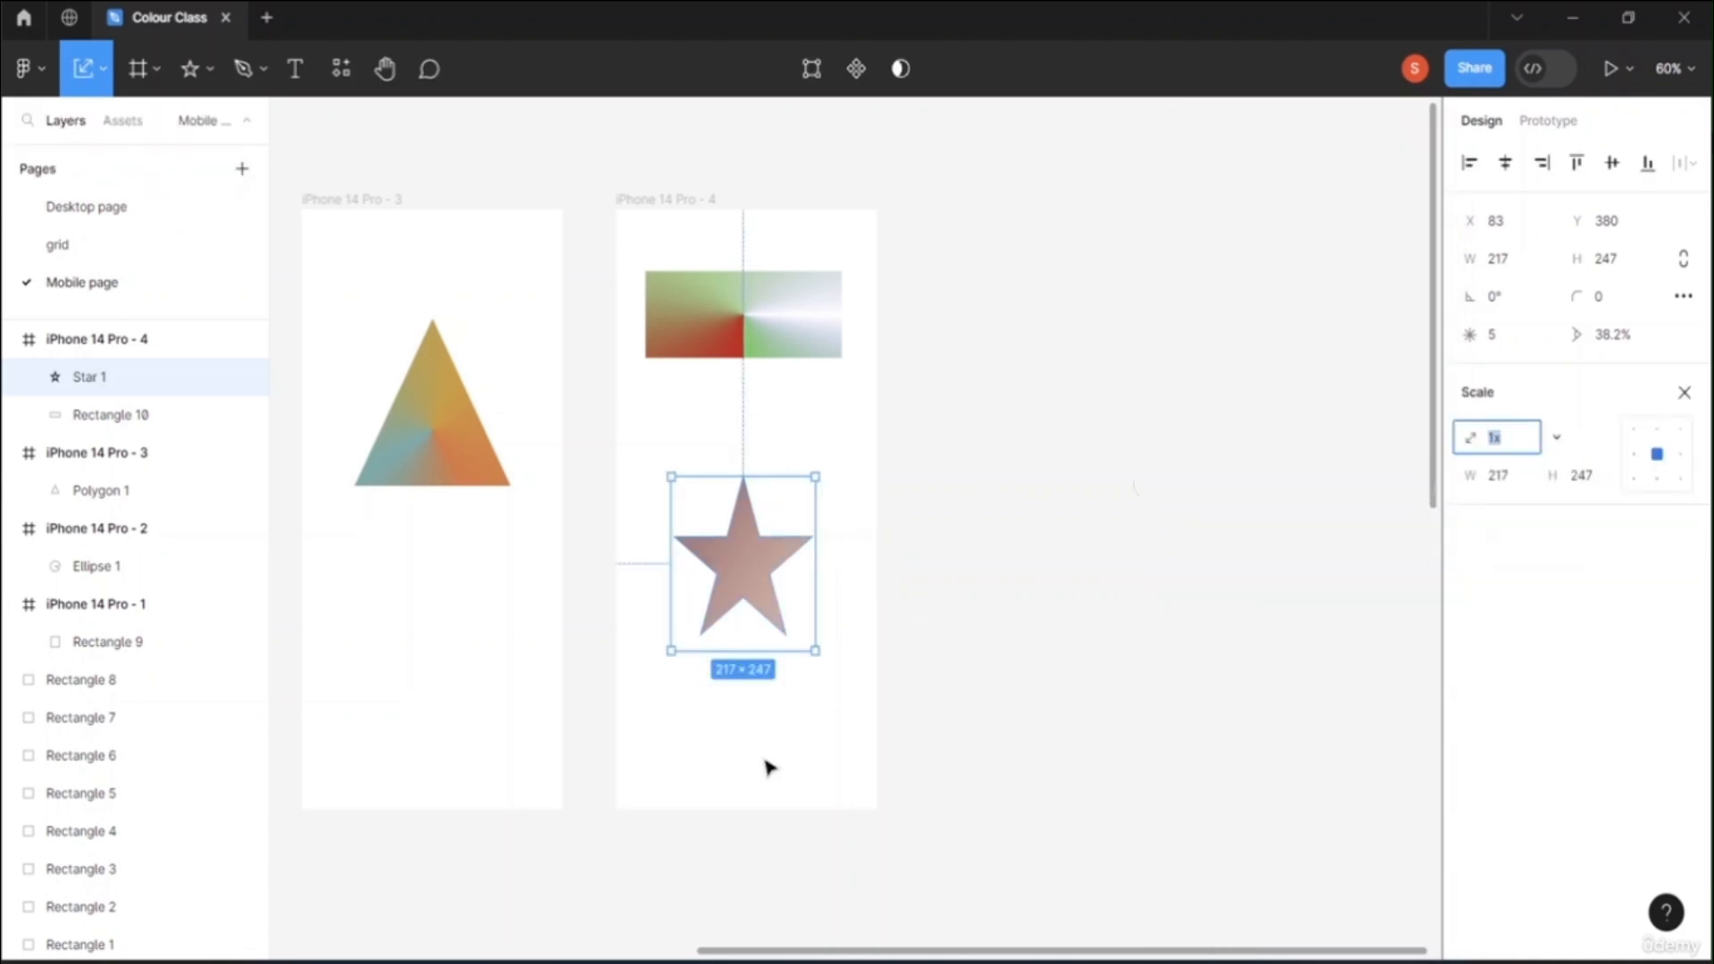
{"action": "left_click_drag", "start_coordinate": [815, 650], "coordinate": [937, 772]}
{"action": "left_click_drag", "start_coordinate": [819, 562], "coordinate": [798, 584]}
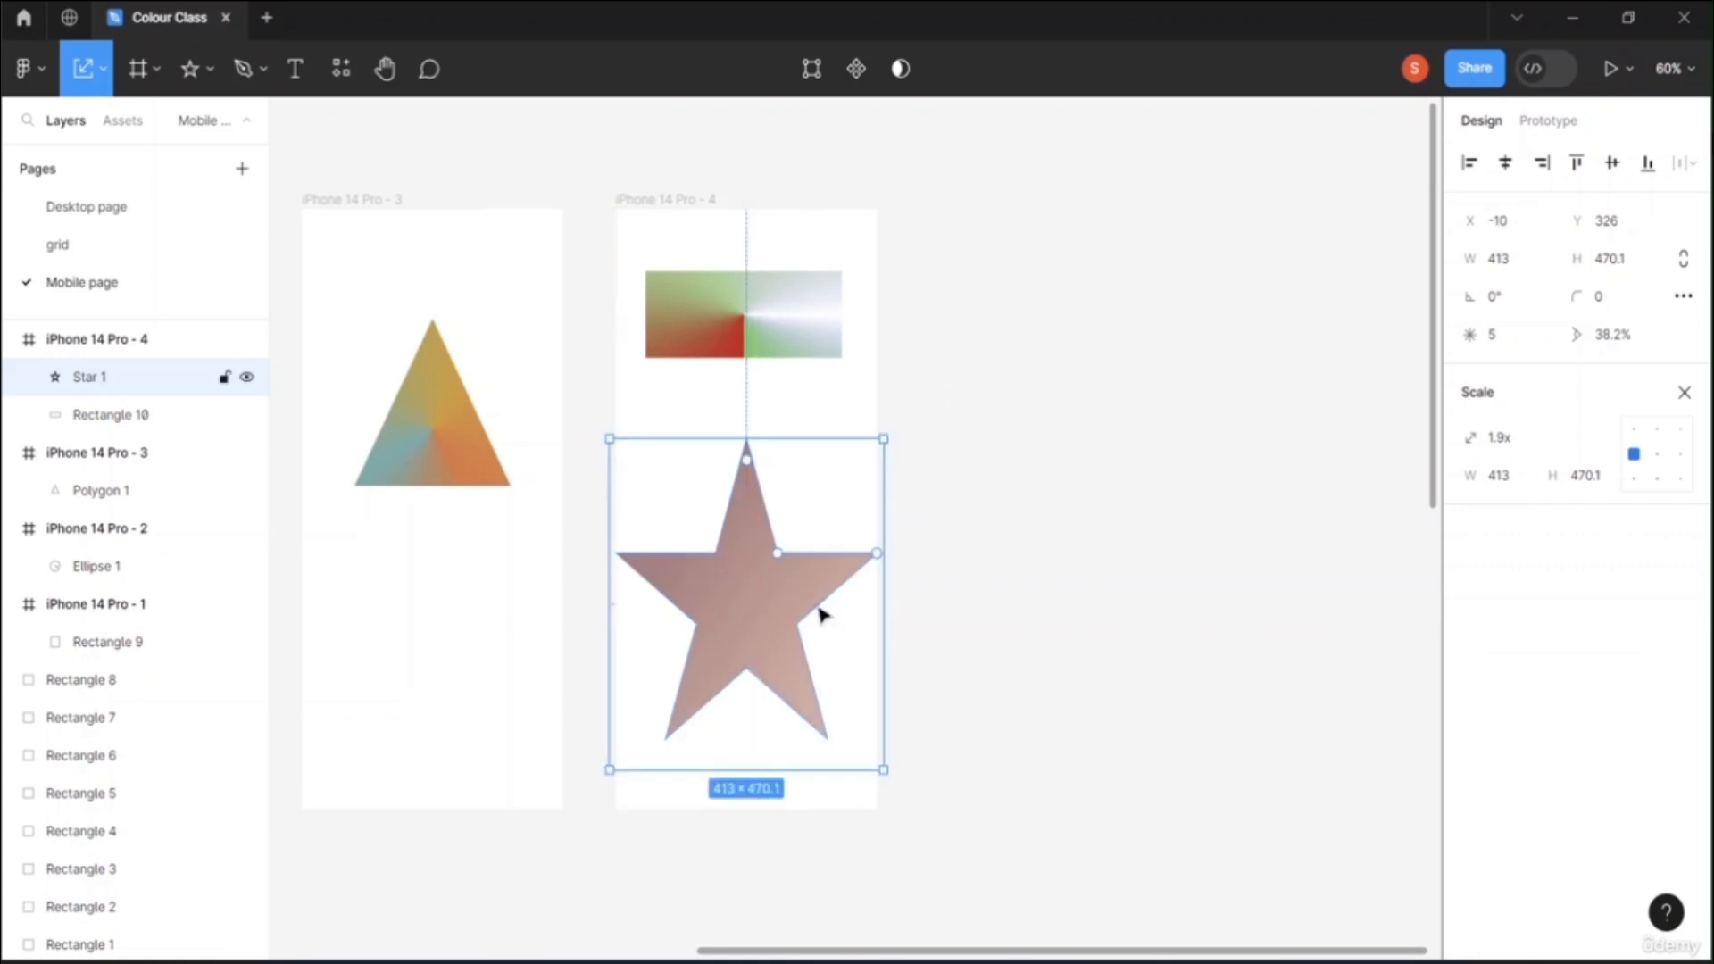
{"action": "left_click_drag", "start_coordinate": [879, 765], "coordinate": [865, 753]}
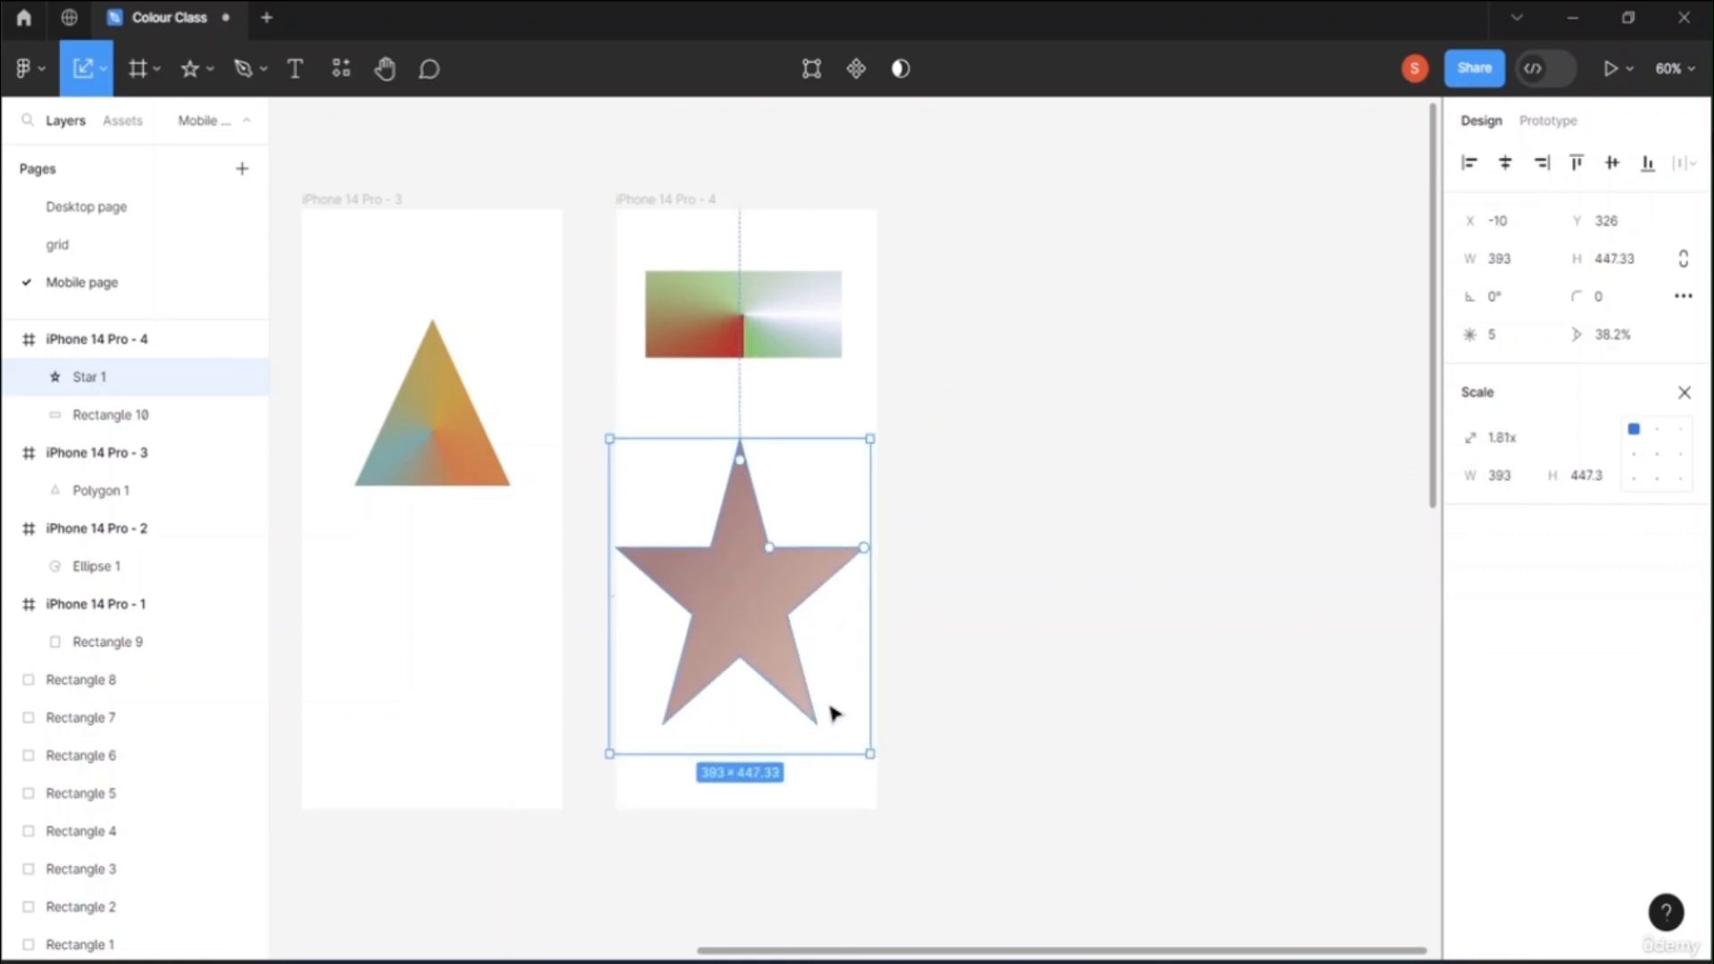
{"action": "left_click_drag", "start_coordinate": [746, 605], "coordinate": [749, 606]}
{"action": "left_click", "coordinate": [1105, 539]}
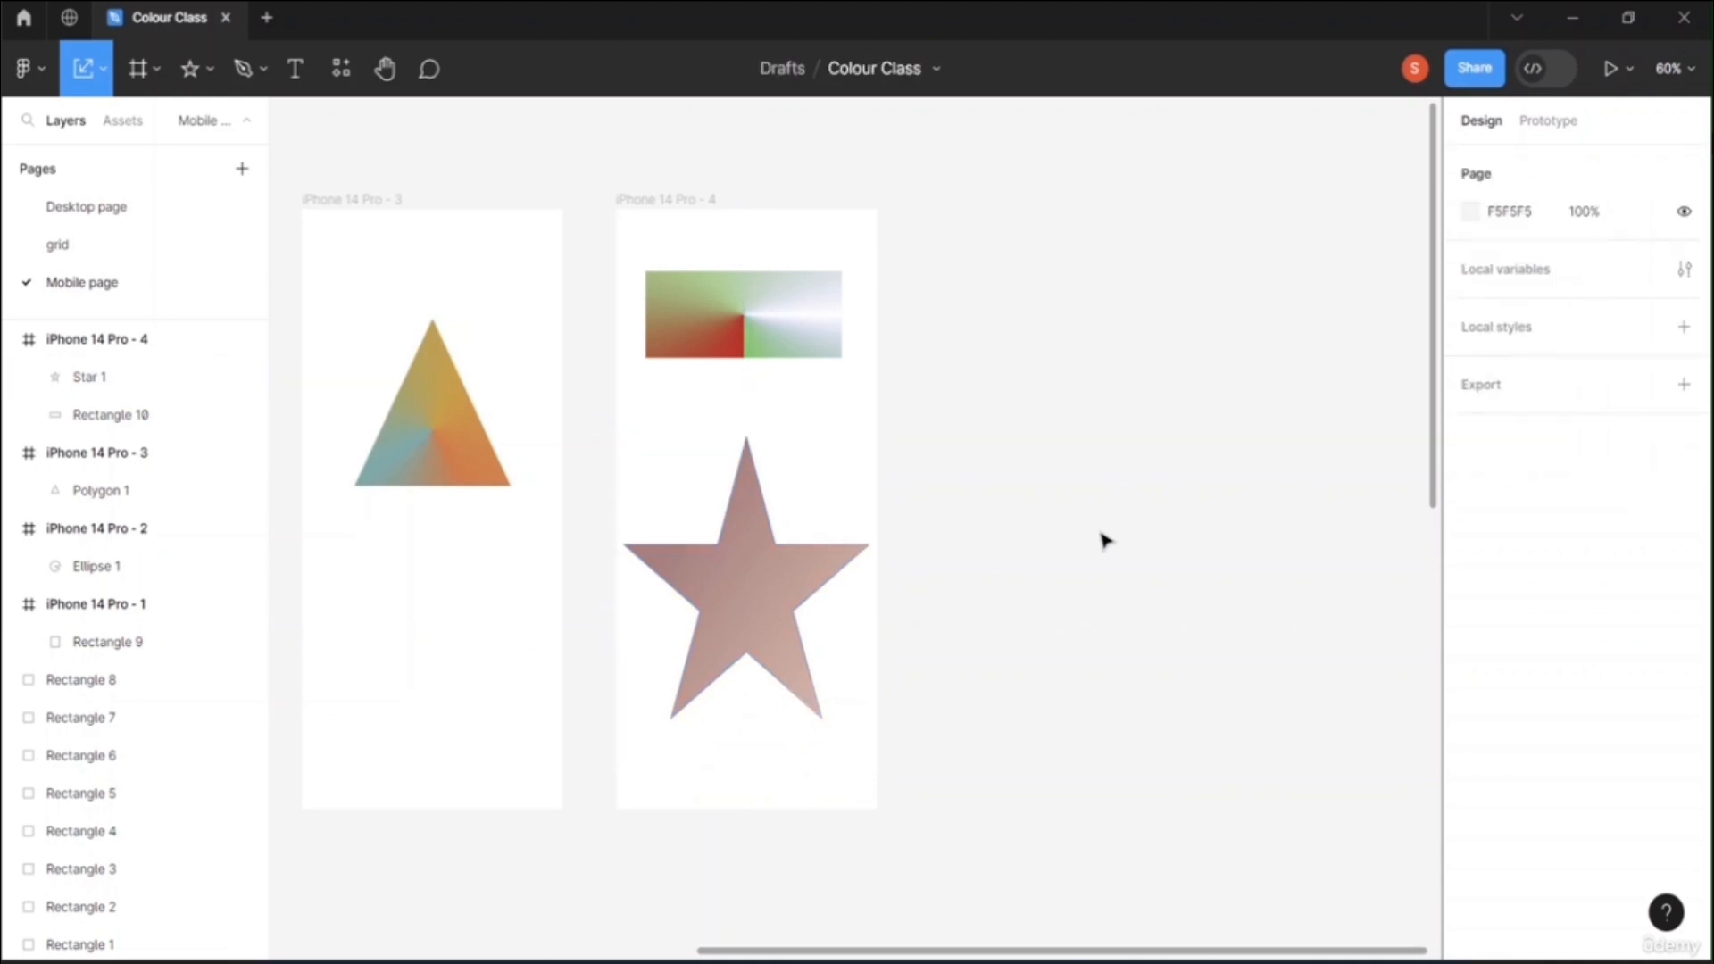
Step: Change the star's fill to a diamond gradient and recolour its first stop to RGB 161, 96, 96 at 61%
{"action": "left_click", "coordinate": [775, 580]}
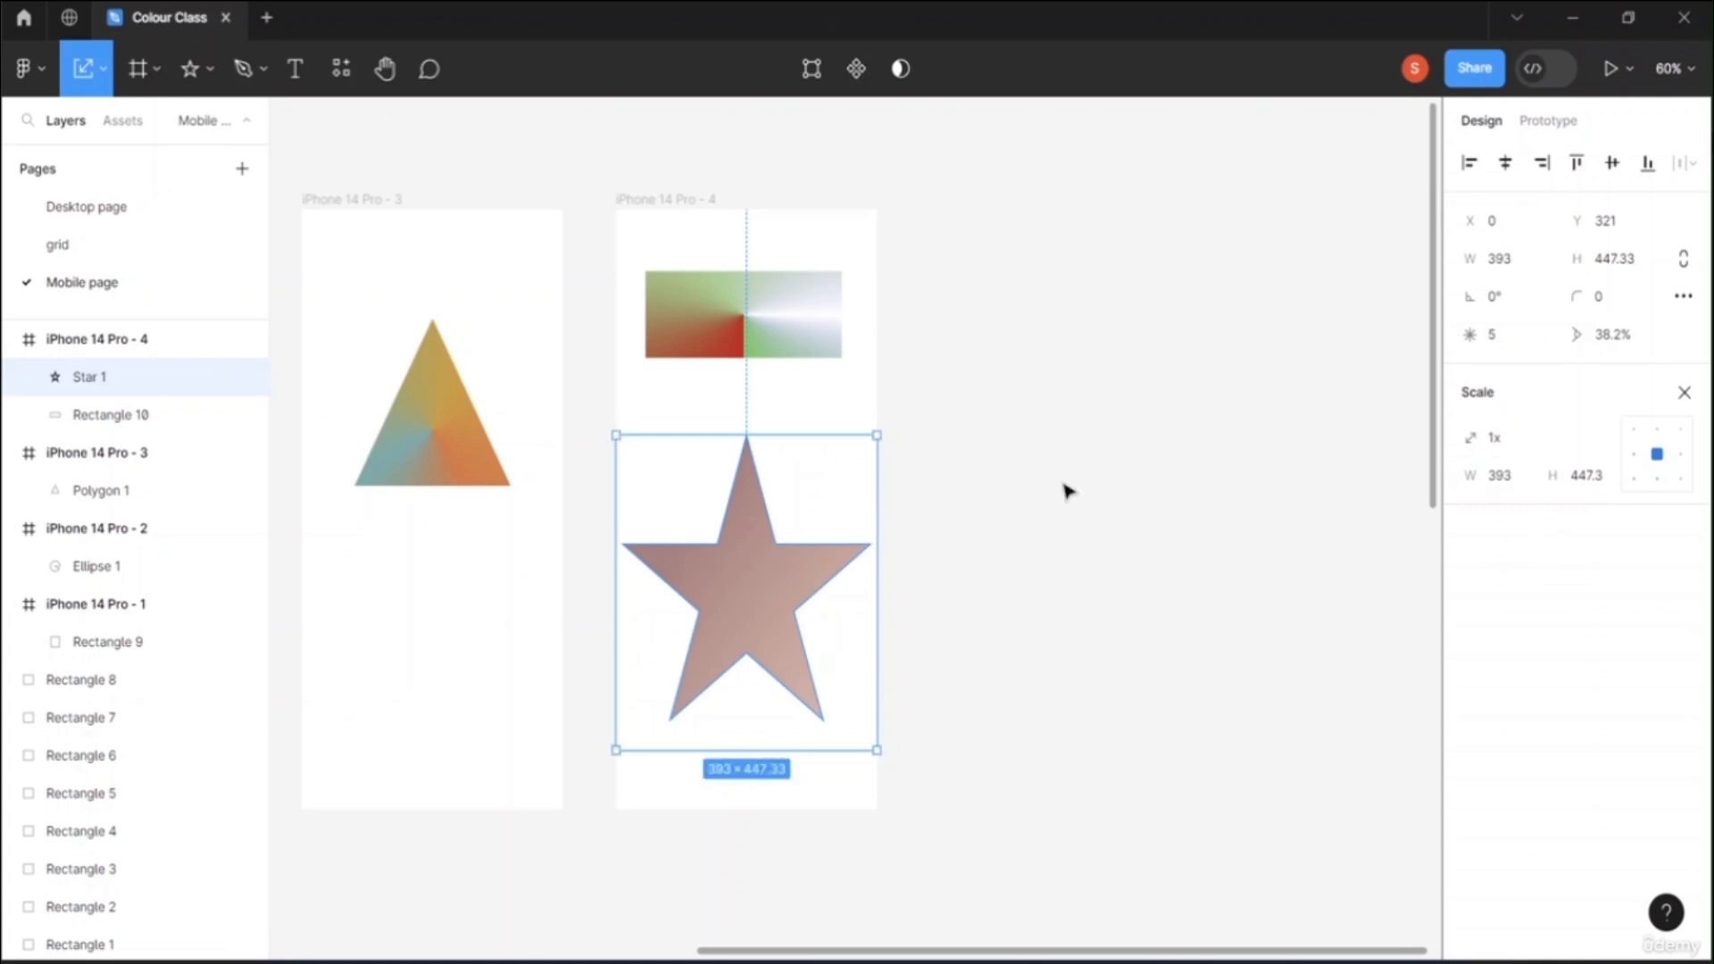
{"action": "left_click", "coordinate": [102, 72]}
{"action": "left_click", "coordinate": [98, 127]}
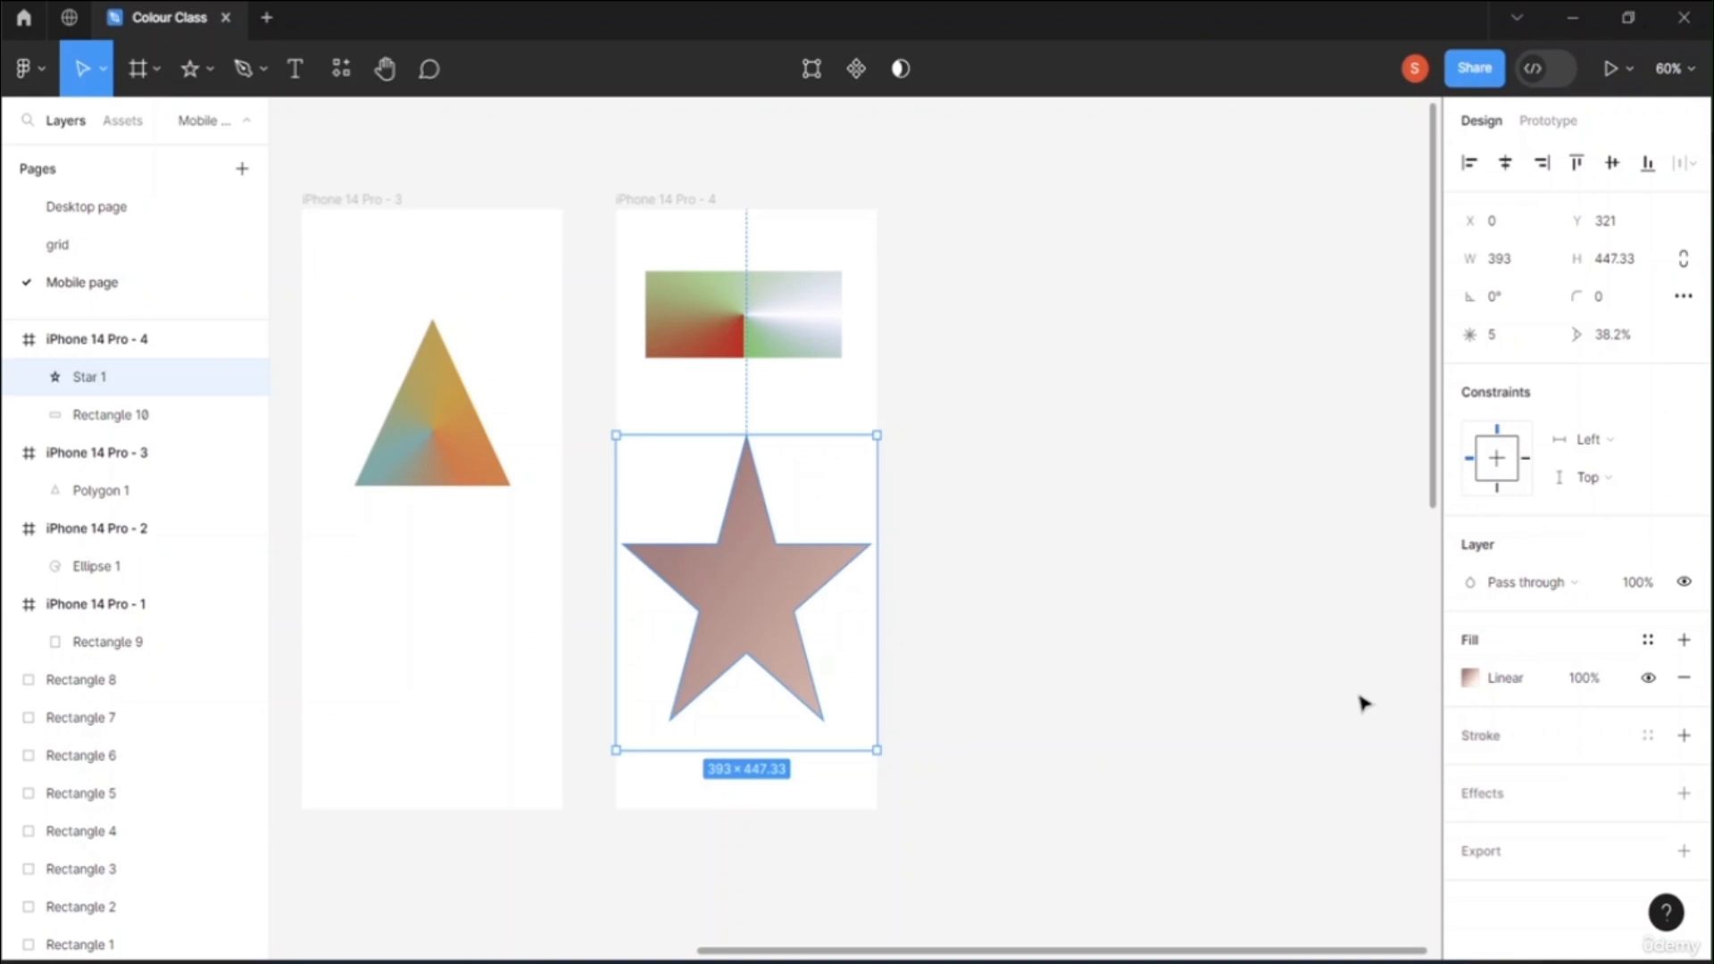
{"action": "left_click", "coordinate": [1469, 680]}
{"action": "left_click", "coordinate": [1239, 249]}
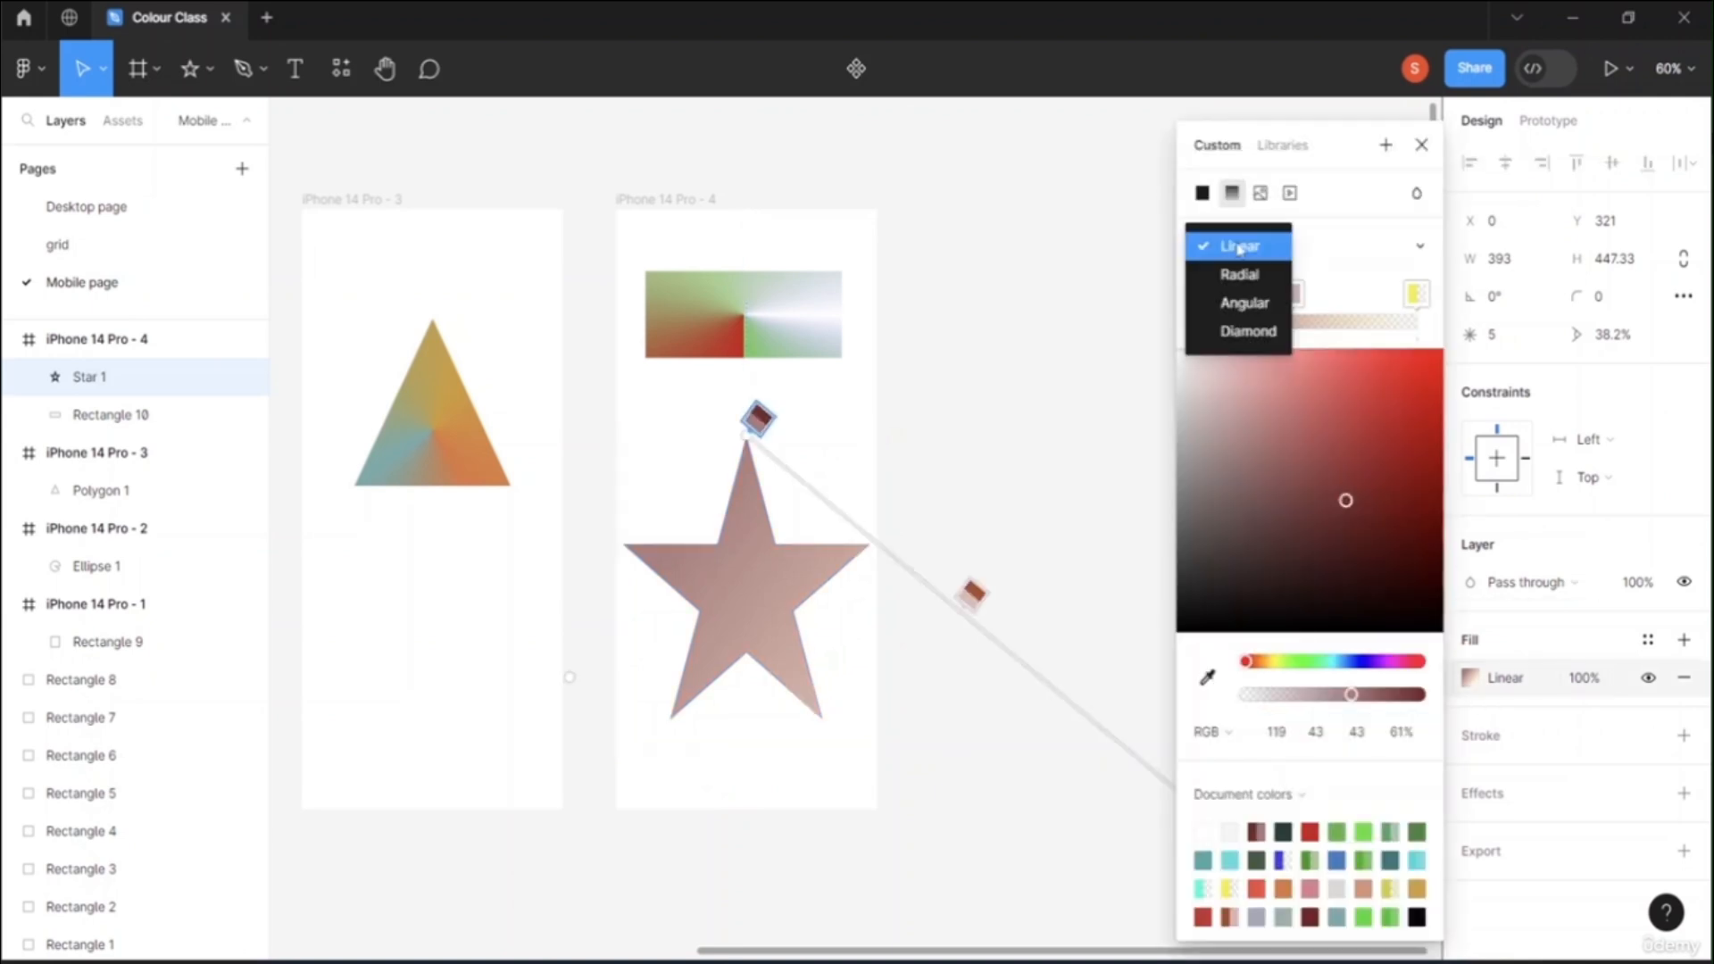
{"action": "left_click", "coordinate": [1241, 332]}
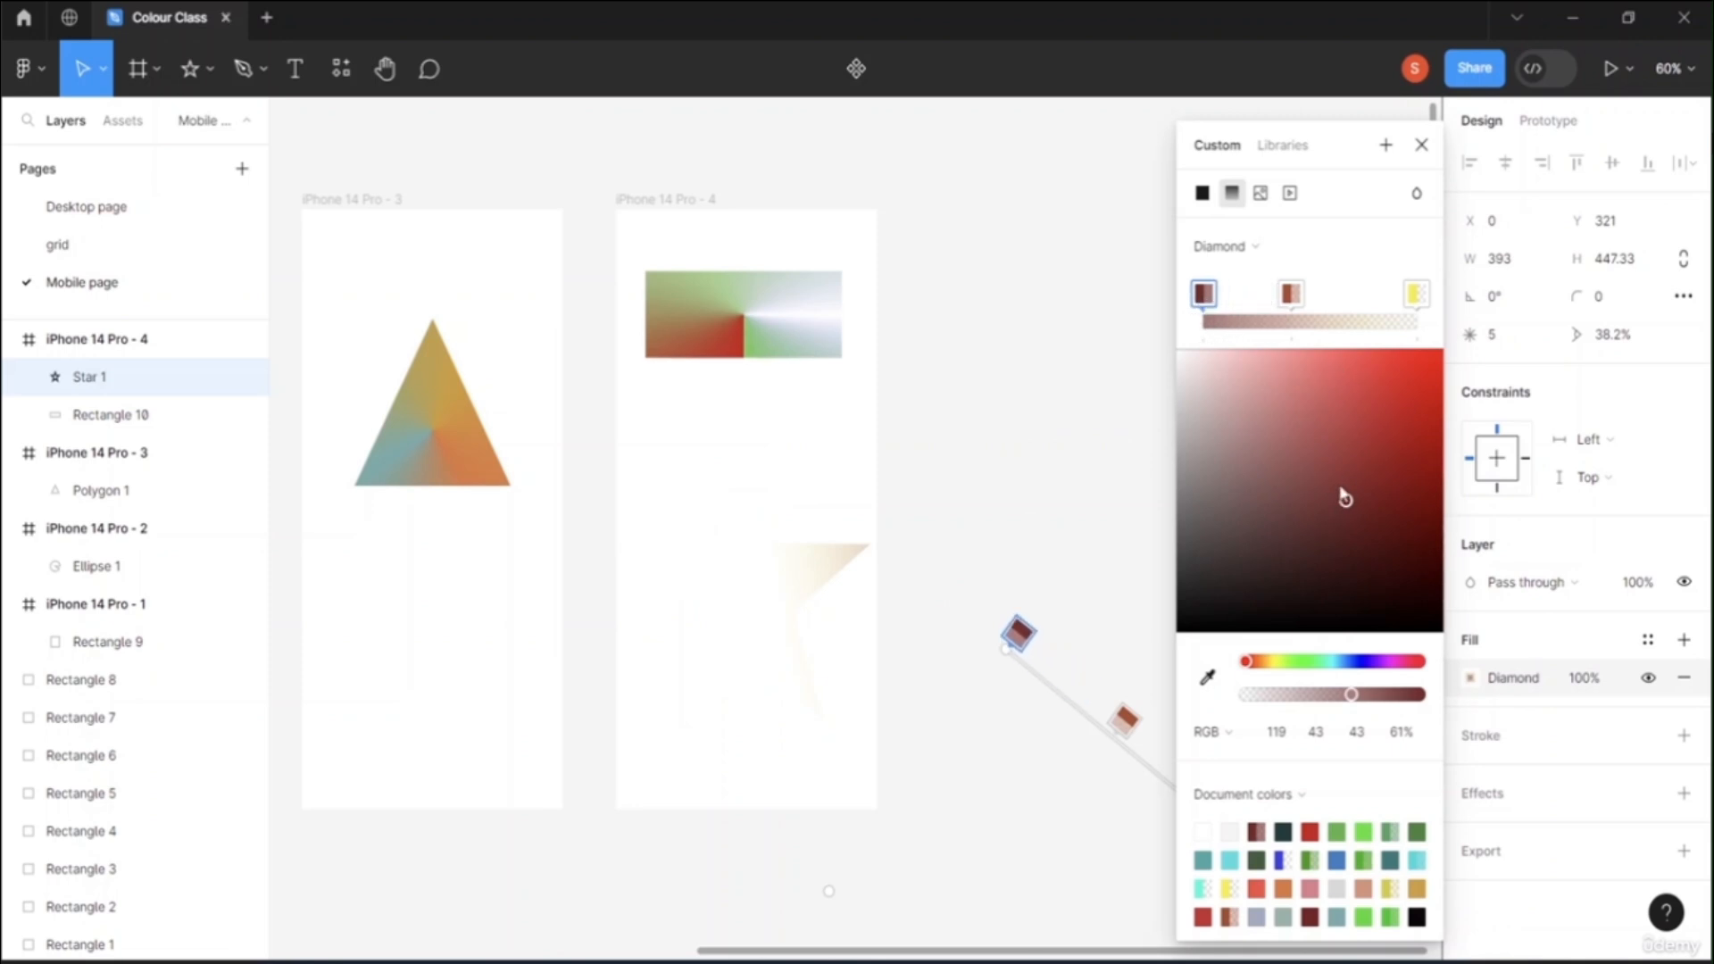
{"action": "left_click_drag", "start_coordinate": [1346, 504], "coordinate": [1283, 453]}
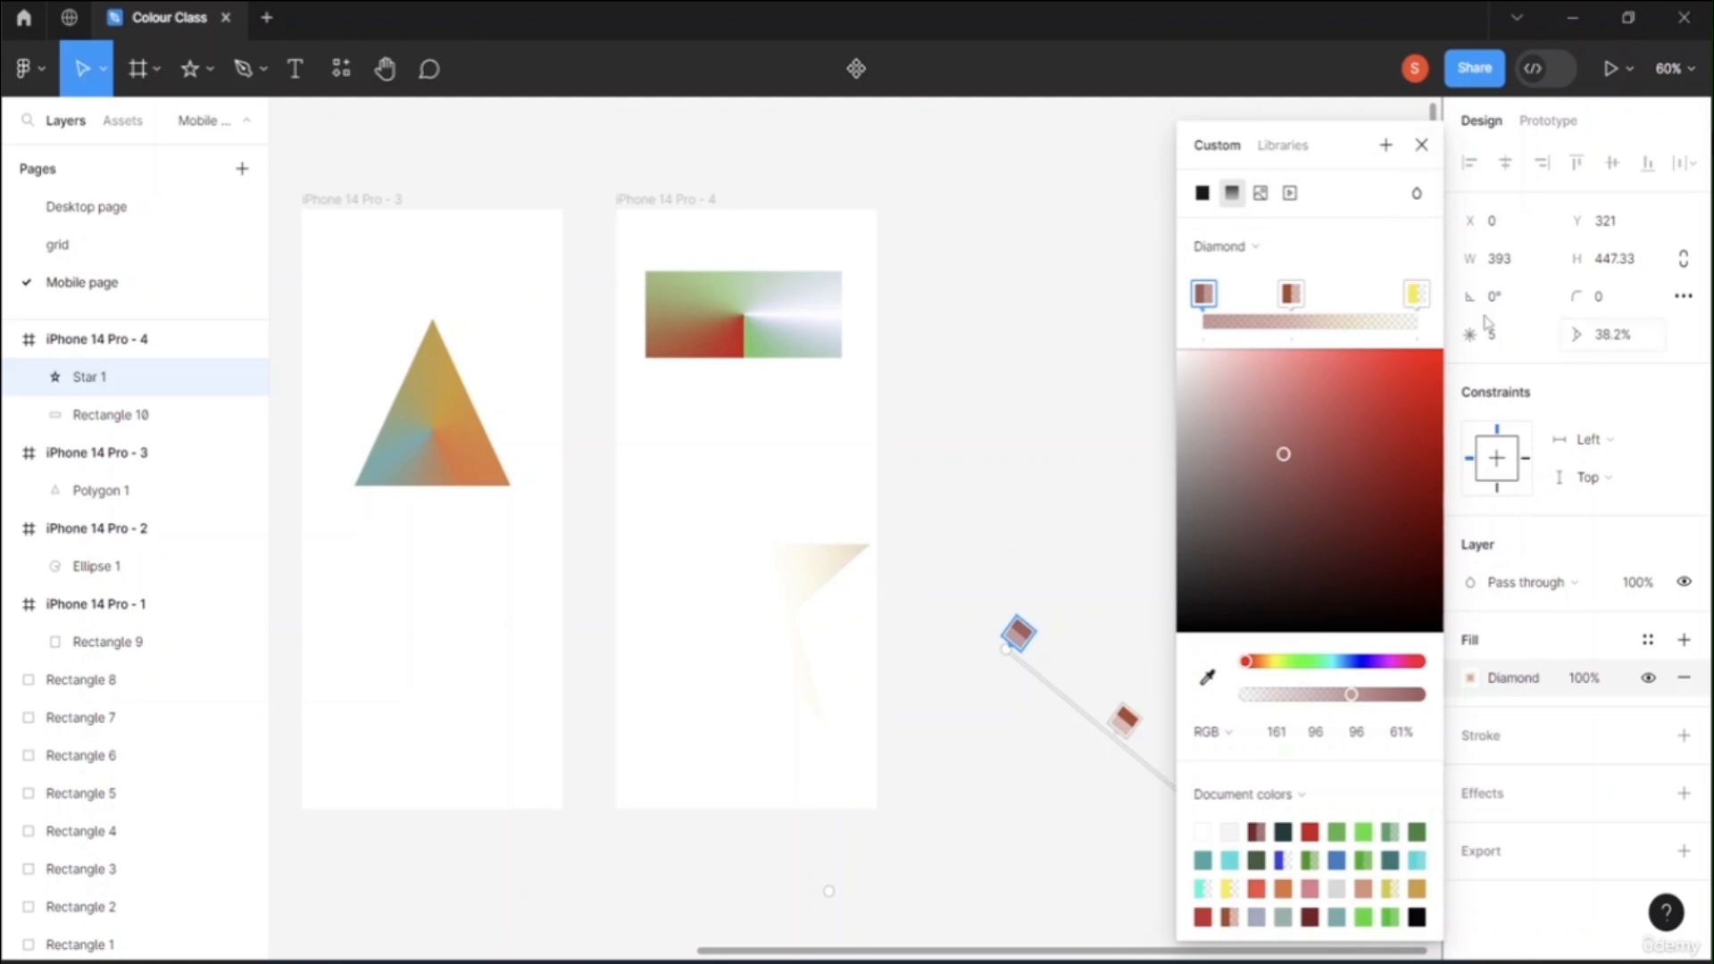
Step: Rearrange the stops as muted red, yellow, and reddish-brown at the end, and move the gradient's start point to the upper part of the neighbouring triangle
{"action": "left_click_drag", "start_coordinate": [1294, 296], "coordinate": [1419, 351]}
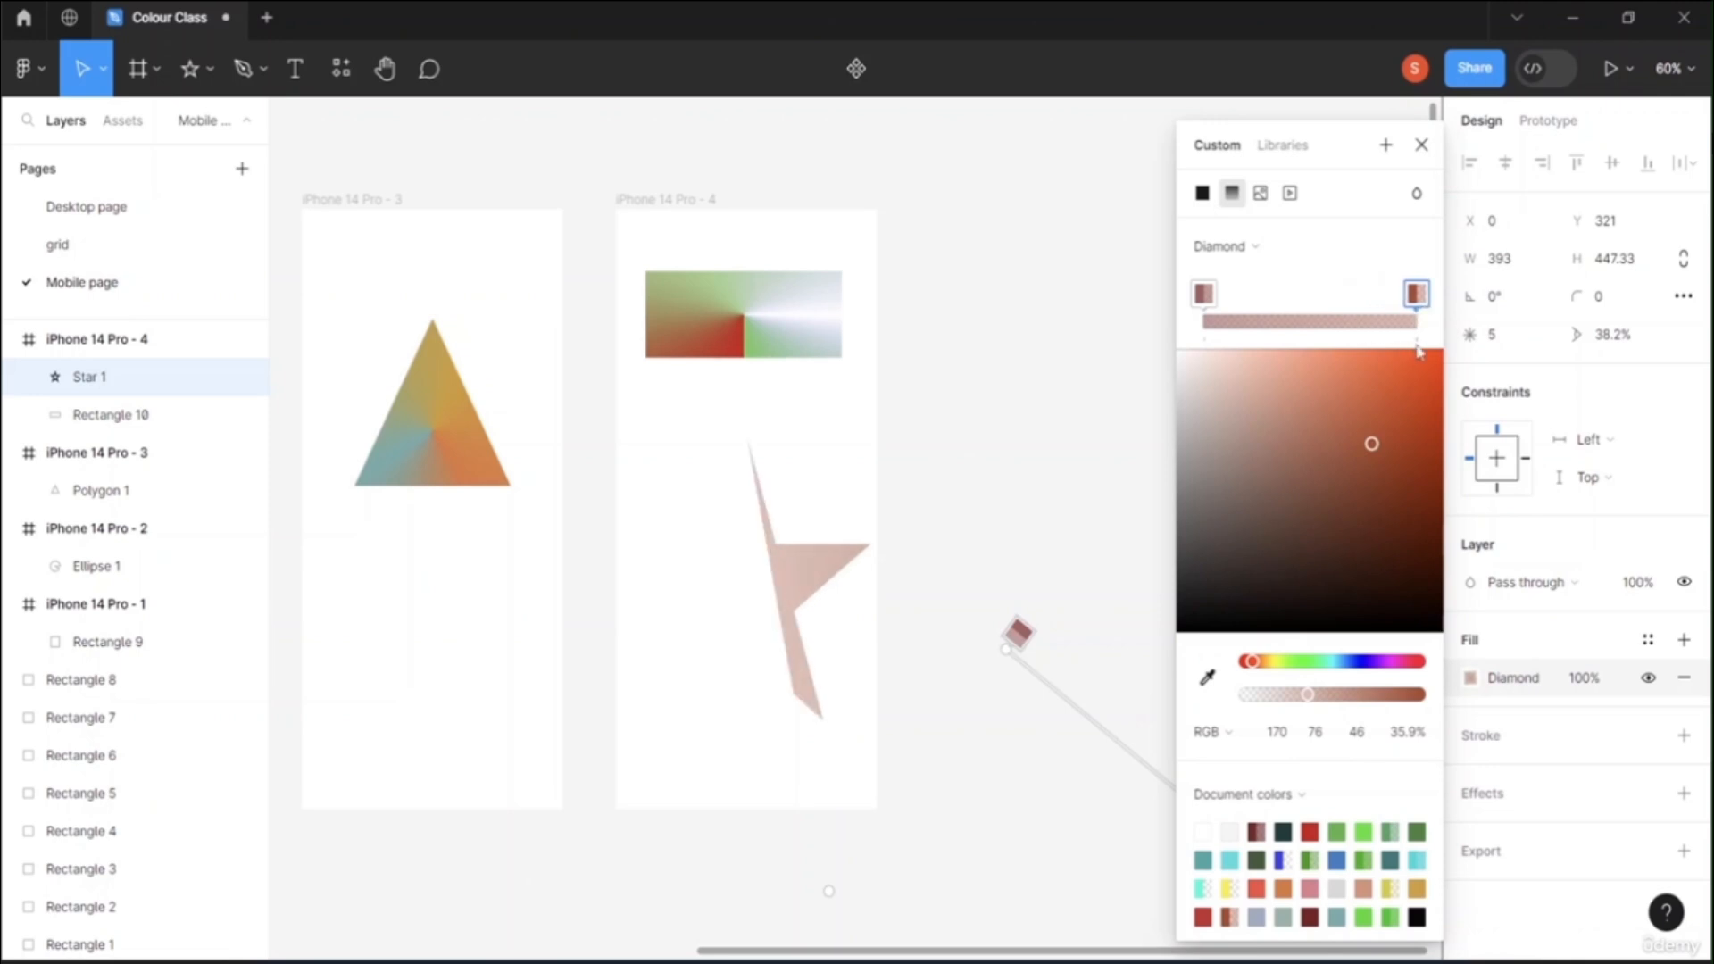
{"action": "left_click_drag", "start_coordinate": [1218, 304], "coordinate": [1293, 303]}
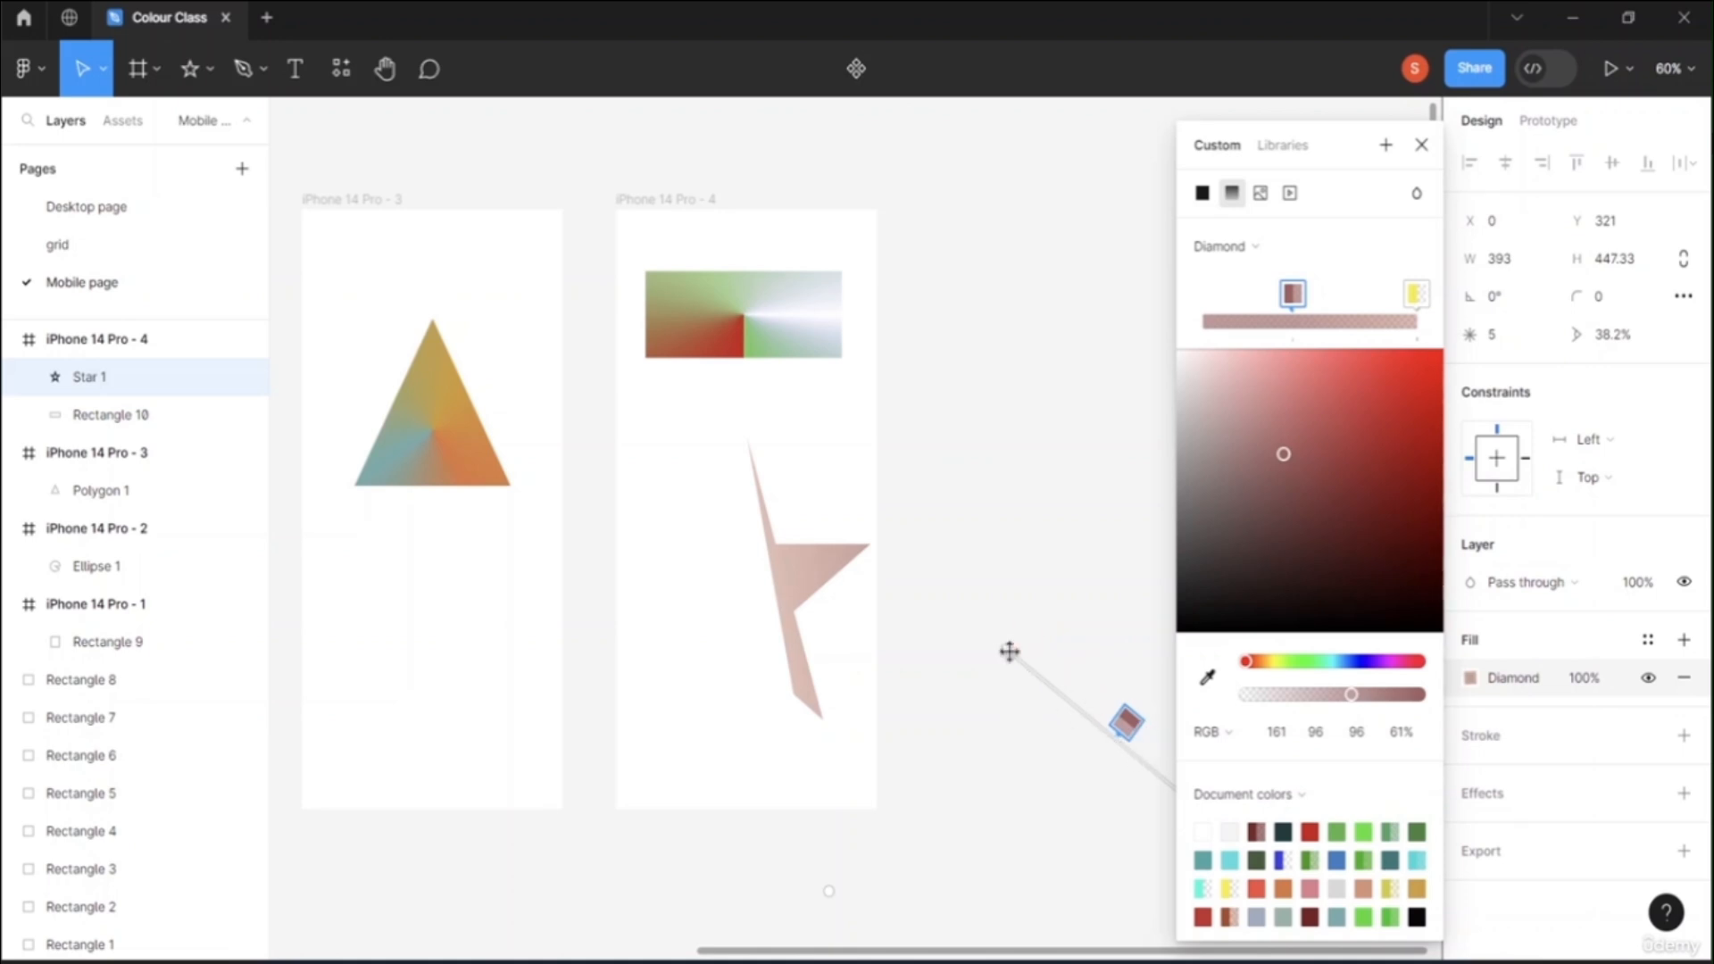
{"action": "left_click_drag", "start_coordinate": [1006, 649], "coordinate": [495, 337]}
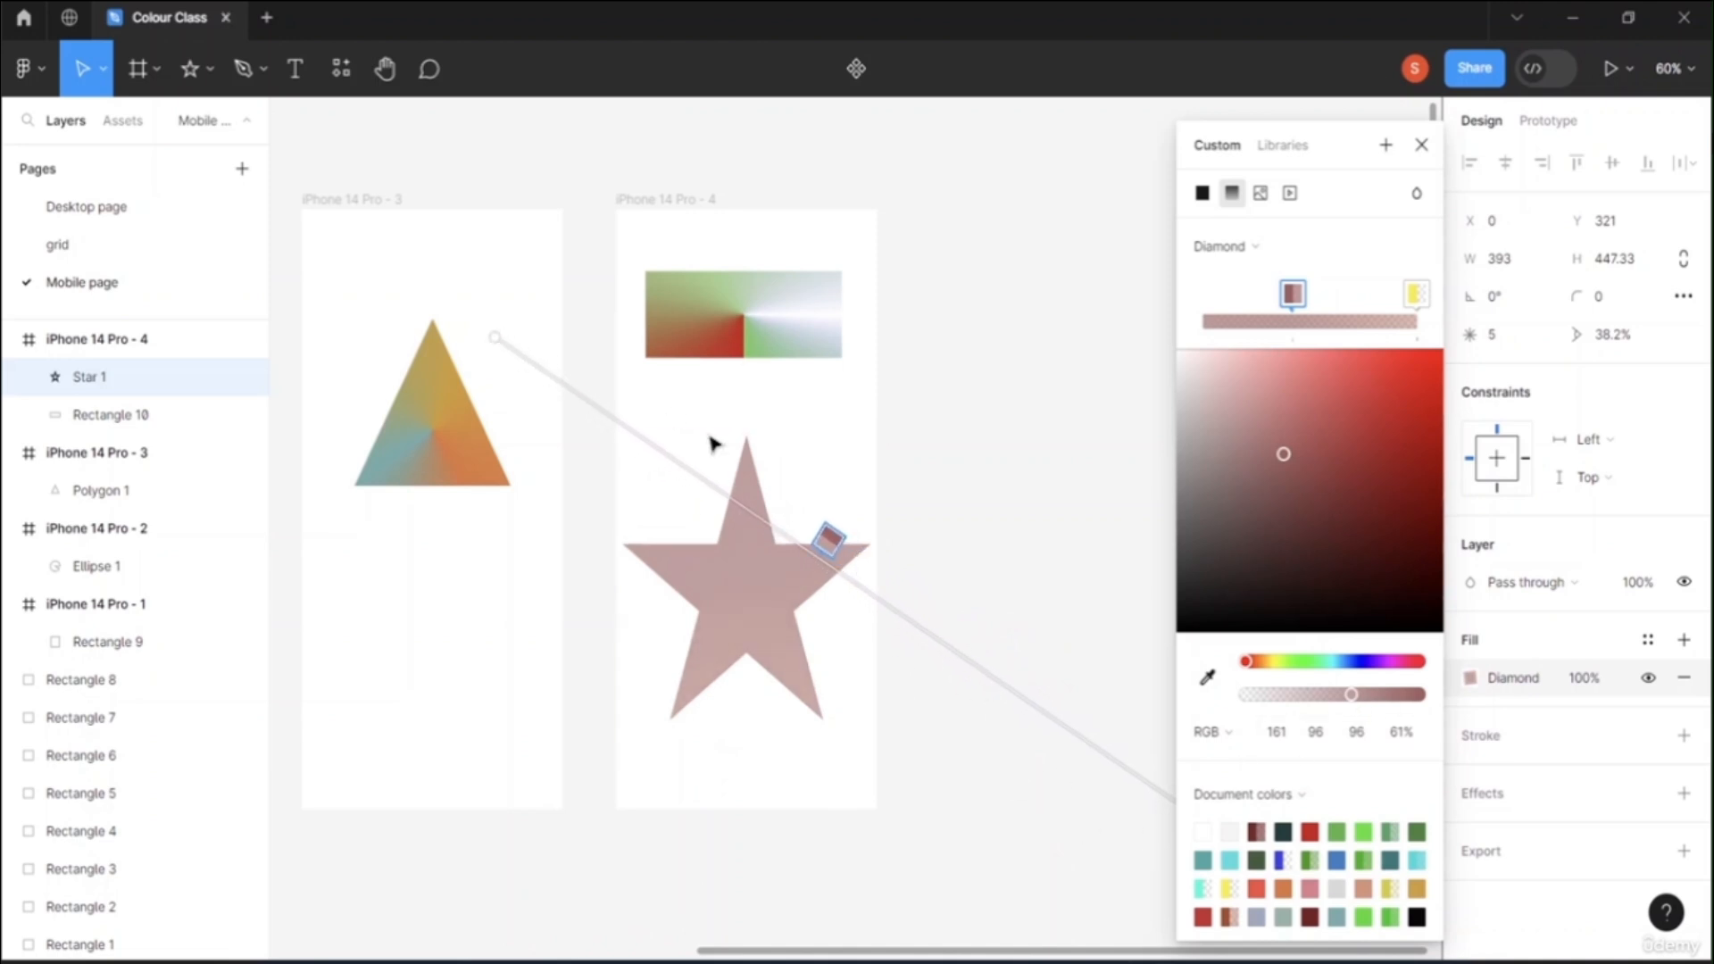
{"action": "left_click", "coordinate": [1403, 302]}
{"action": "left_click_drag", "start_coordinate": [1398, 309], "coordinate": [1317, 300]}
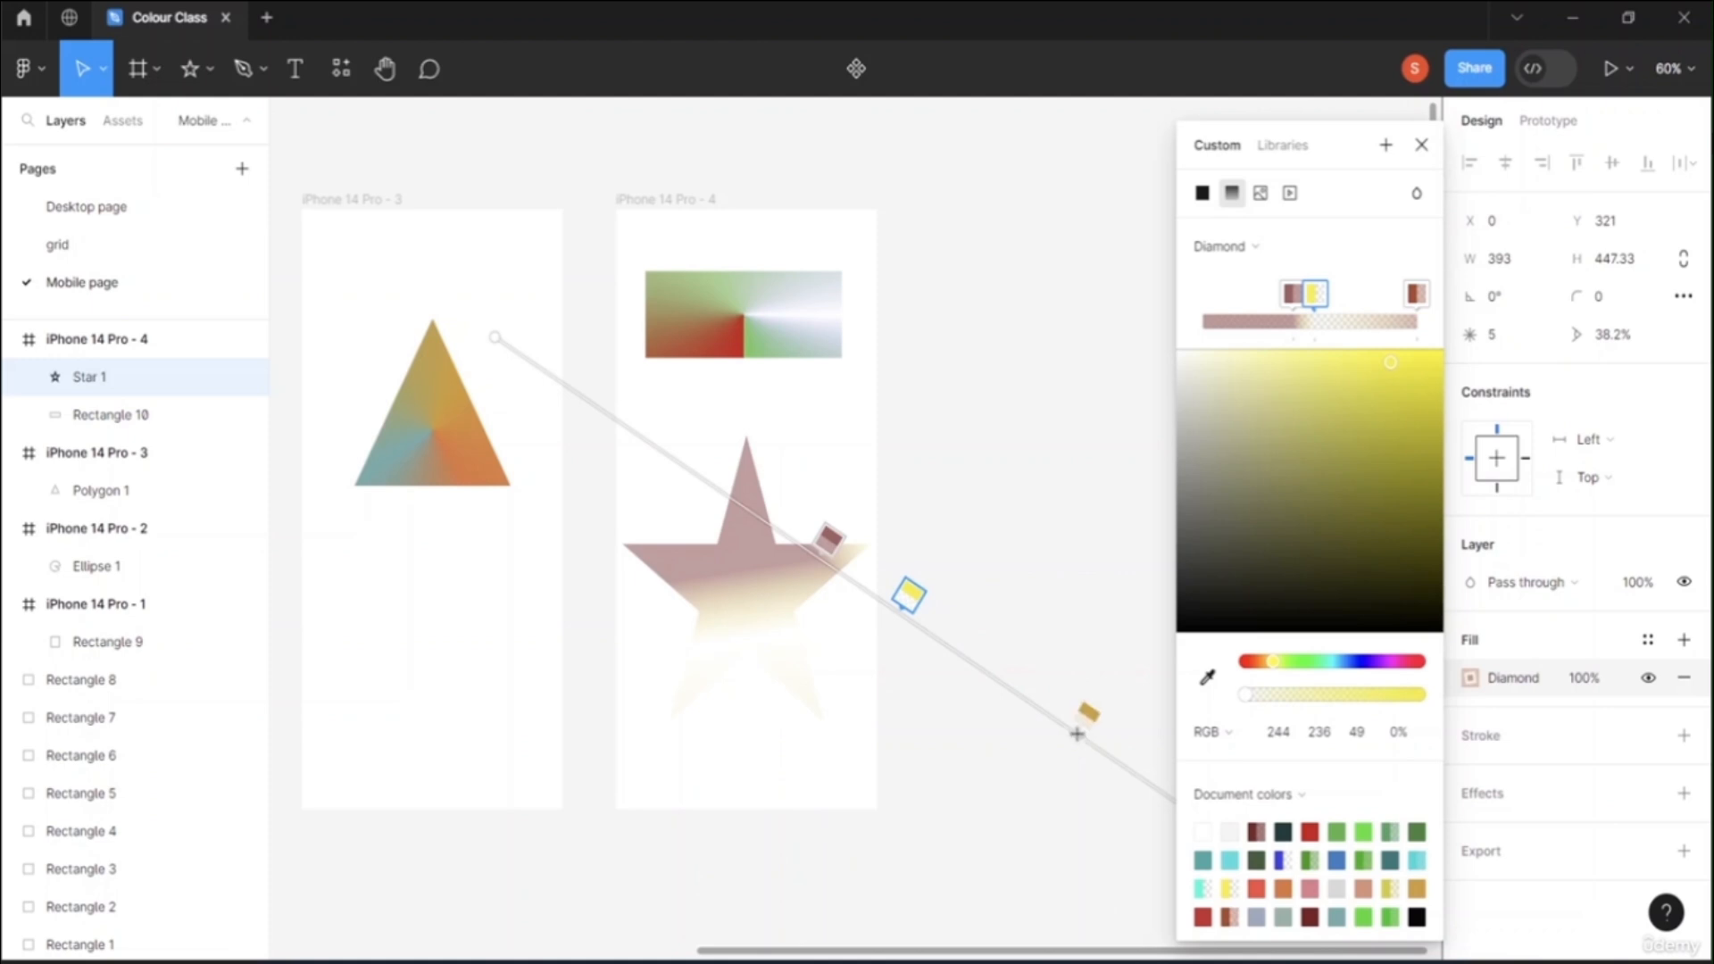
Step: Add a green stop, RGB 47, 208, 131 at 17.37%, beside the yellow stop, and deselect the star
{"action": "left_click", "coordinate": [1085, 714]}
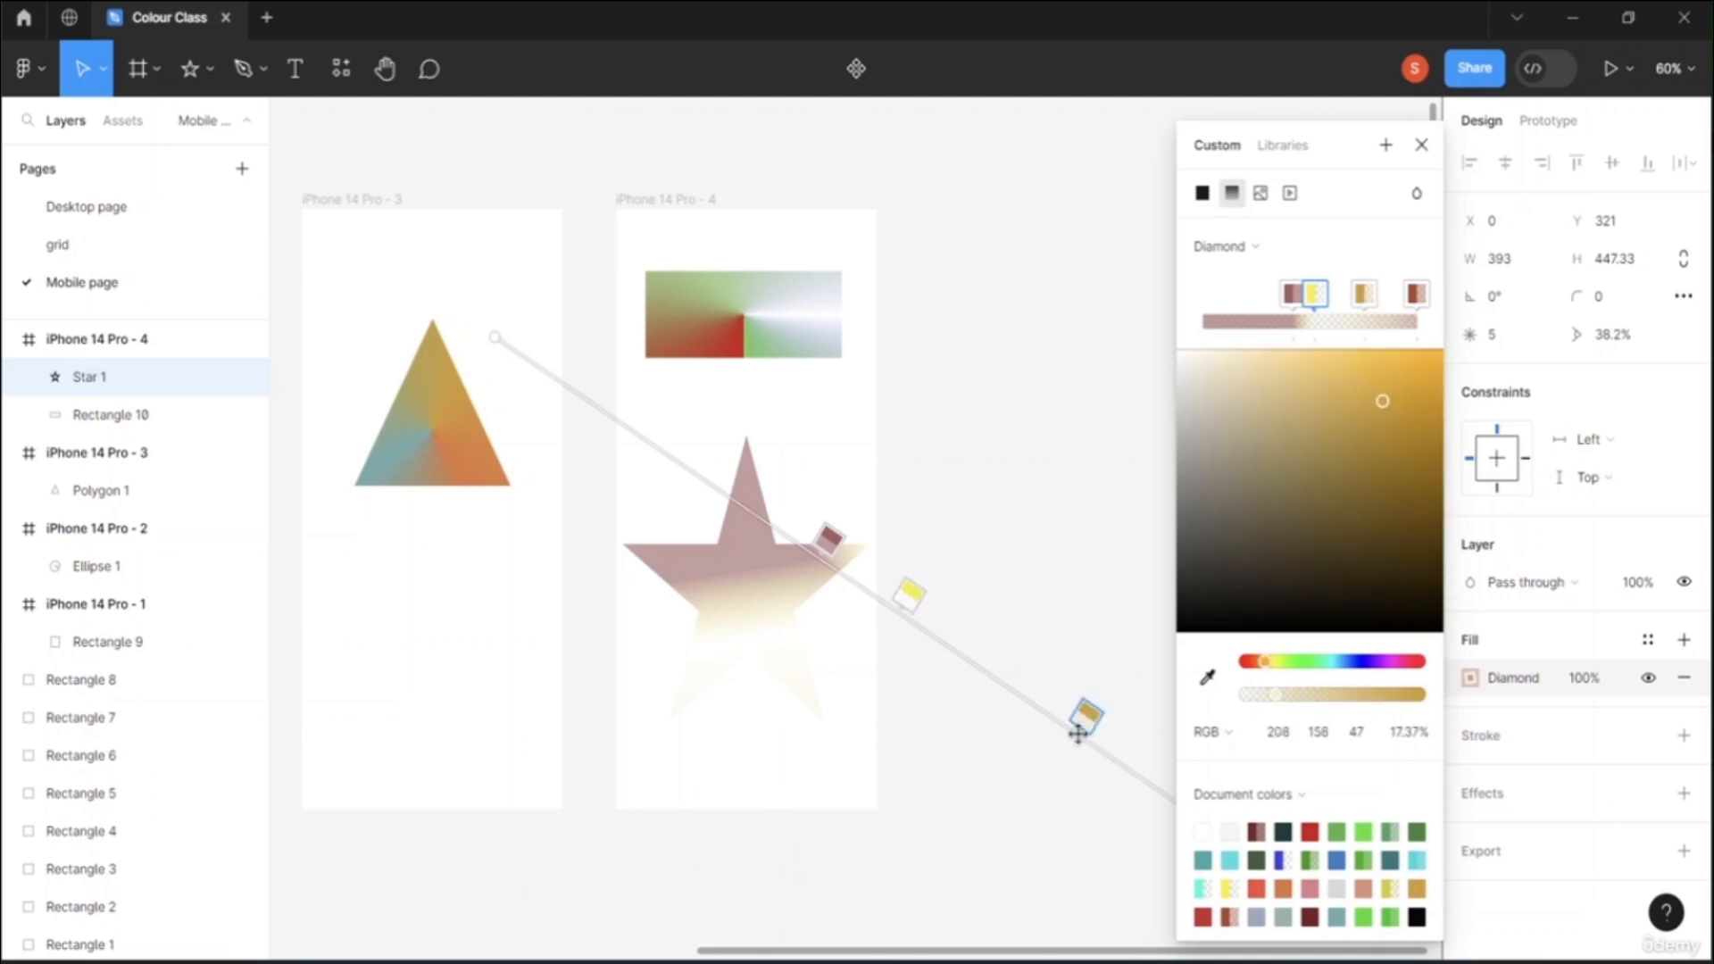
{"action": "left_click", "coordinate": [1322, 662]}
{"action": "left_click_drag", "start_coordinate": [1087, 717], "coordinate": [919, 603]}
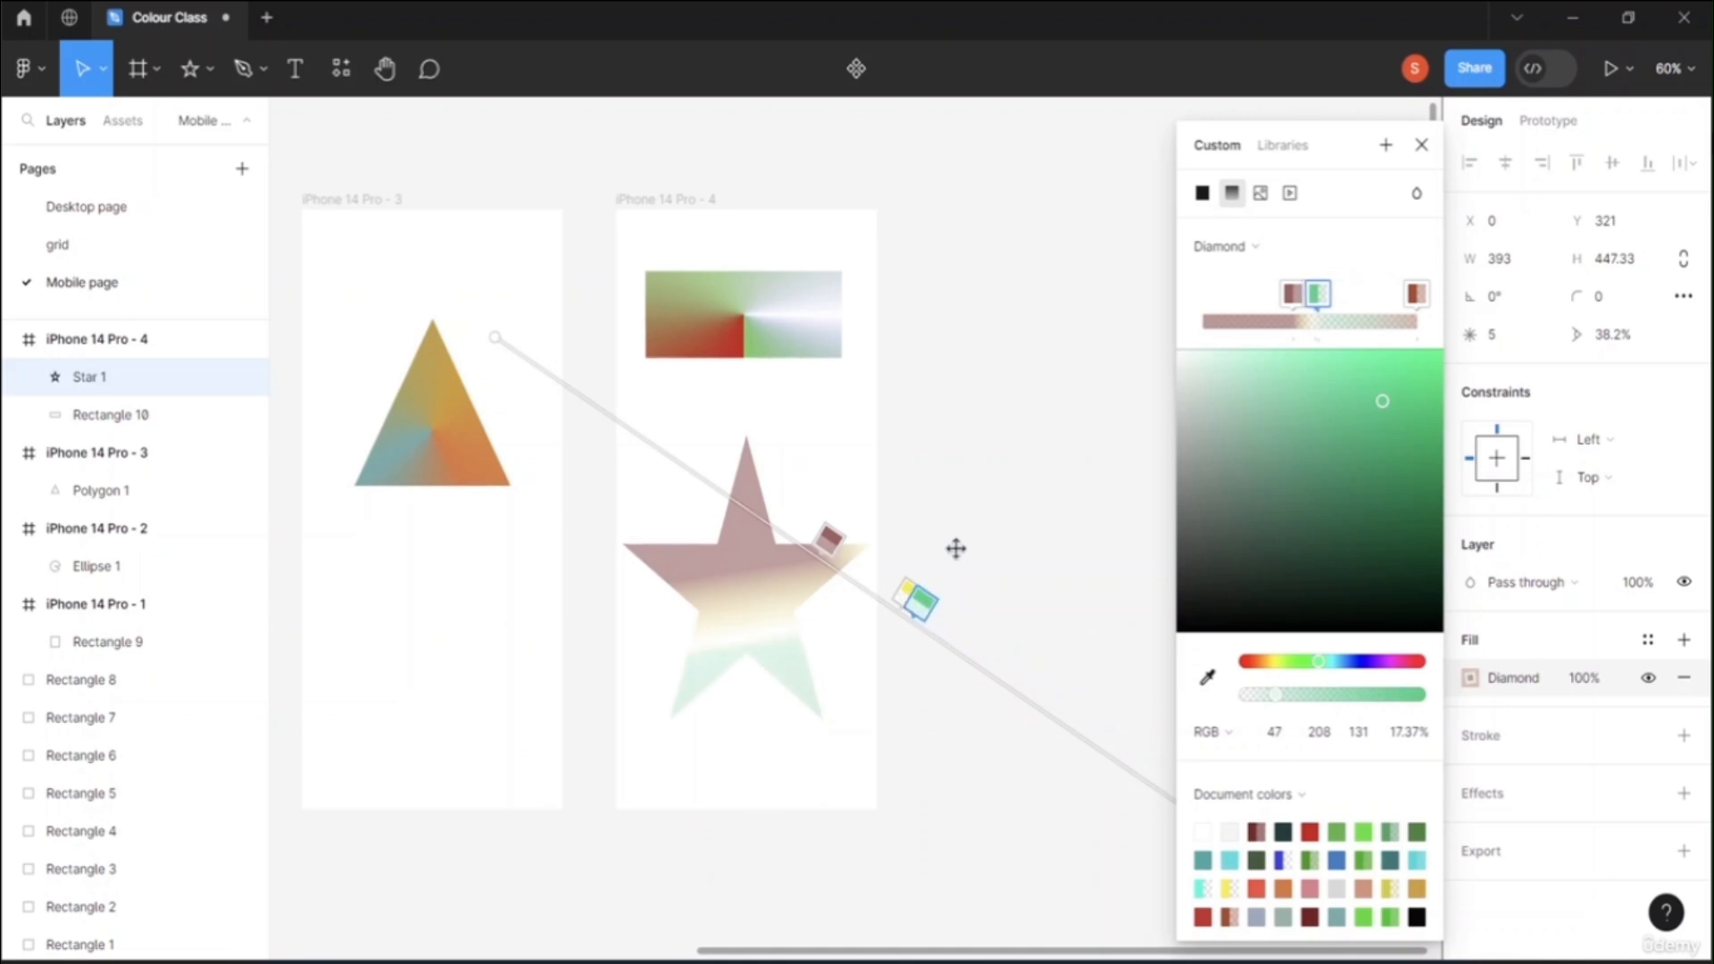
{"action": "mouse_move", "coordinate": [956, 548]}
{"action": "left_mouse_down"}
{"action": "mouse_move", "coordinate": [918, 509]}
{"action": "mouse_move", "coordinate": [985, 563]}
{"action": "mouse_move", "coordinate": [962, 532]}
{"action": "left_mouse_up"}
{"action": "key", "text": "Escape"}
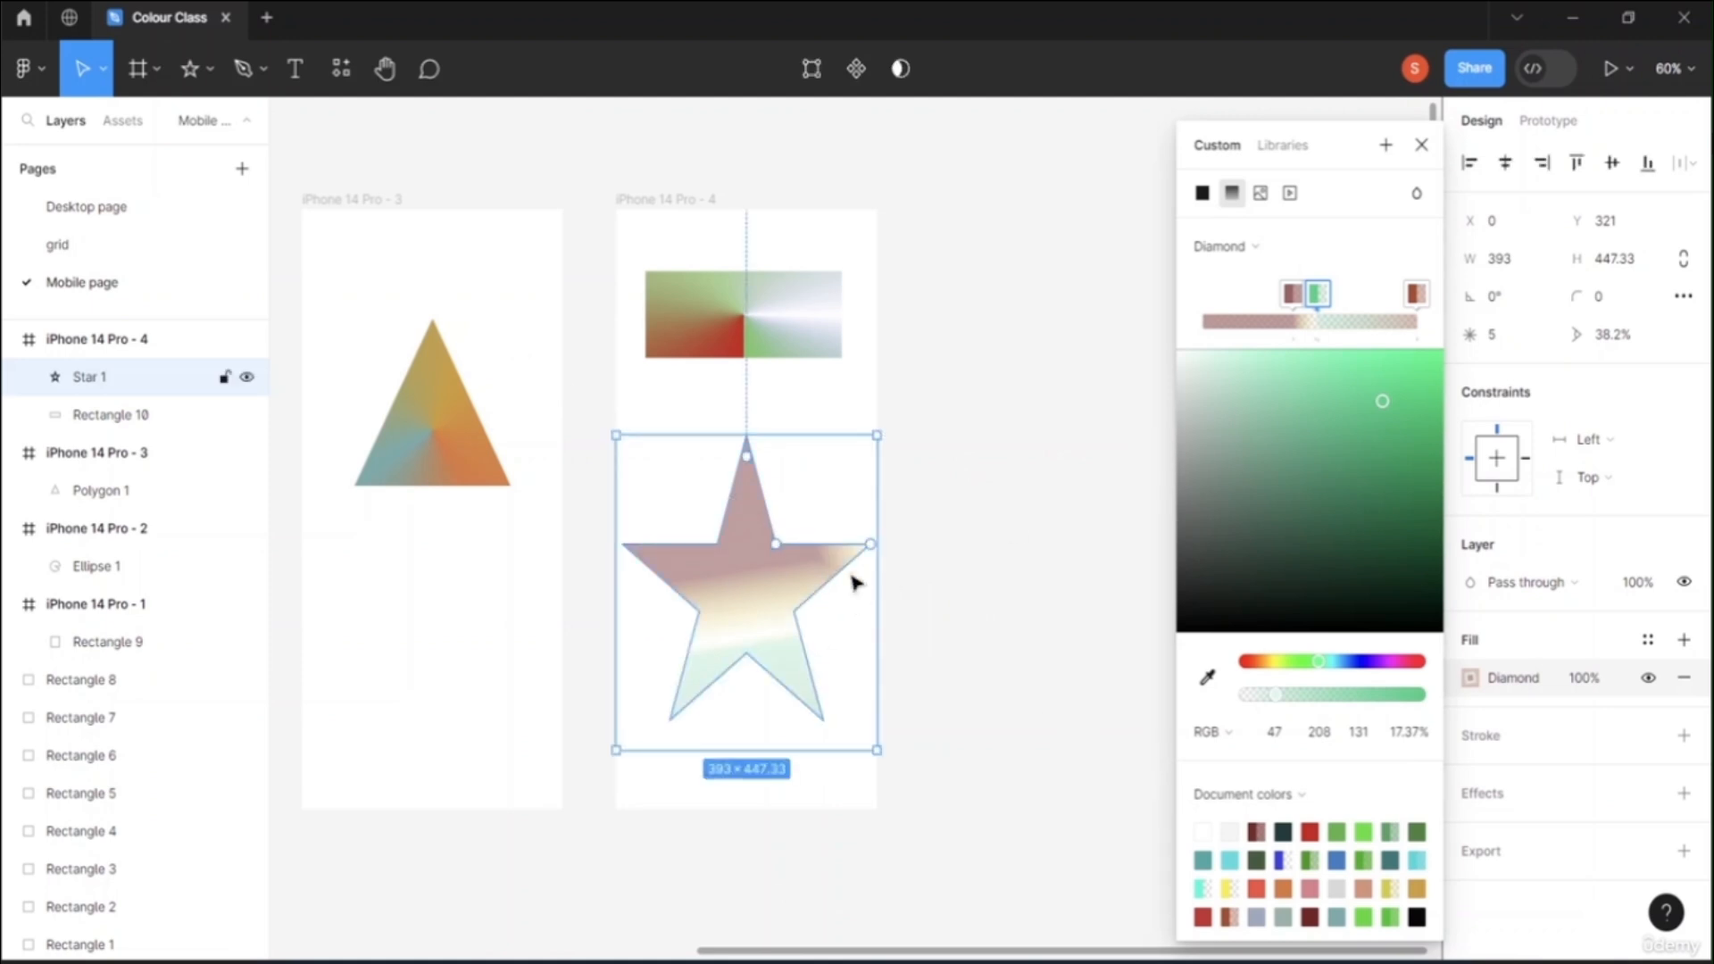
{"action": "left_click", "coordinate": [946, 513]}
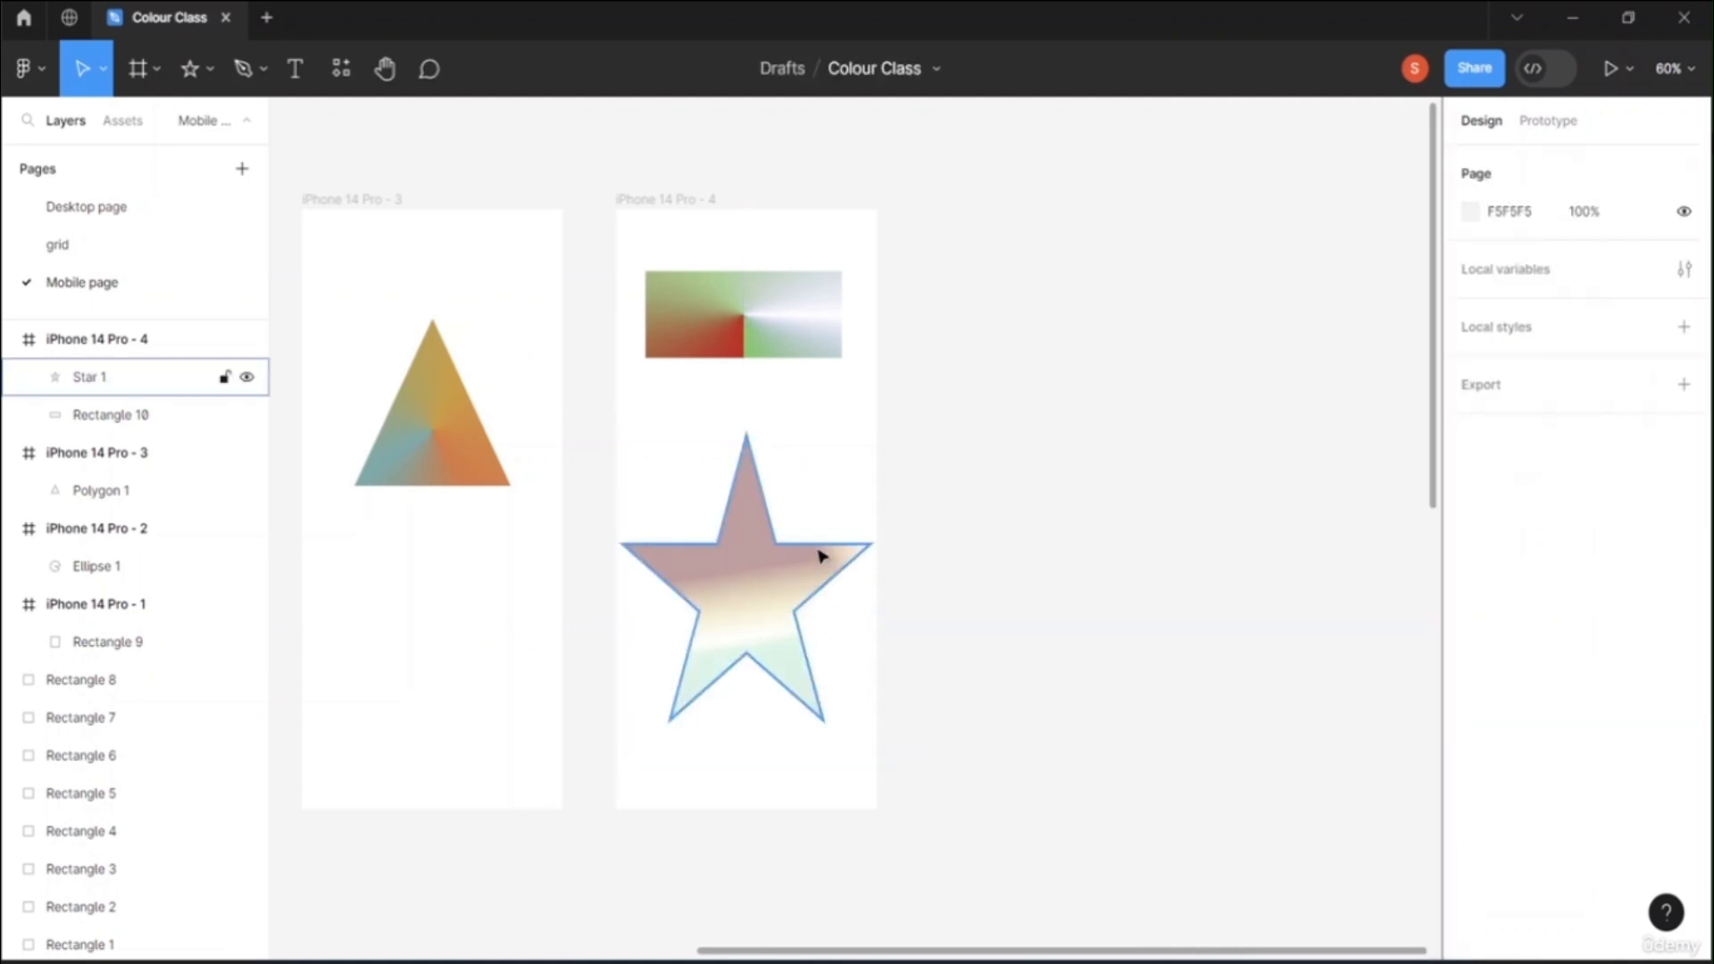
Step: Copy the star to the Desktop page and place it beside the angular-gradient swatch
{"action": "right_click", "coordinate": [739, 558]}
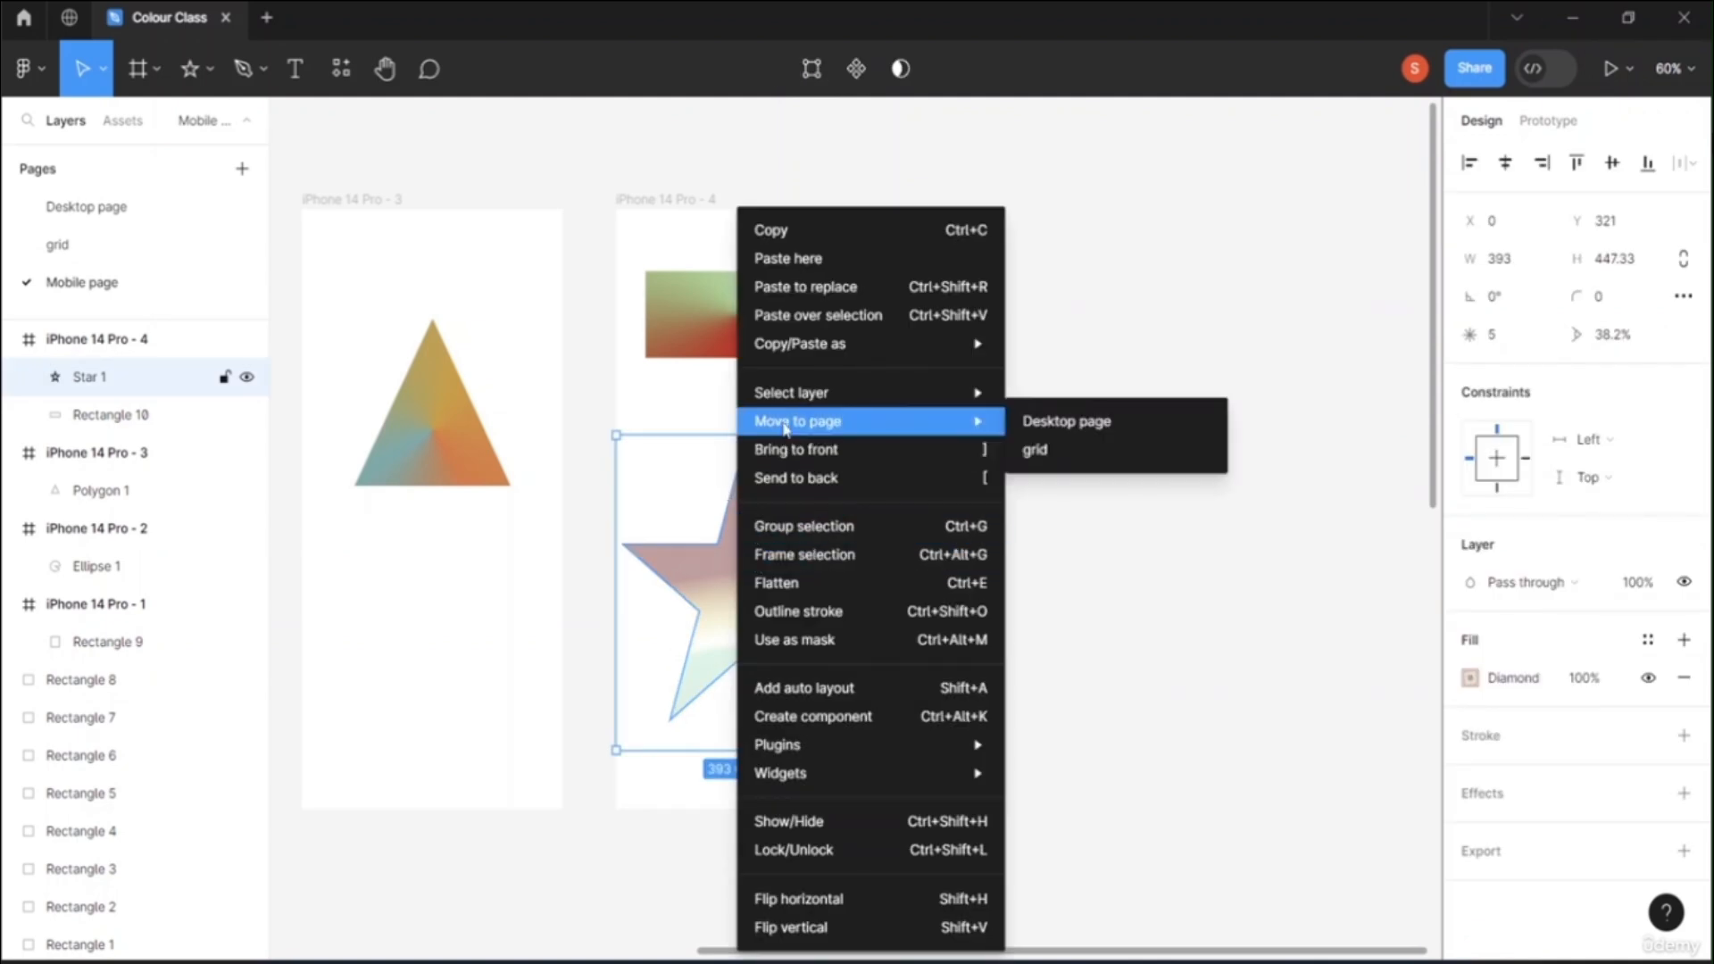
{"action": "left_click", "coordinate": [797, 231]}
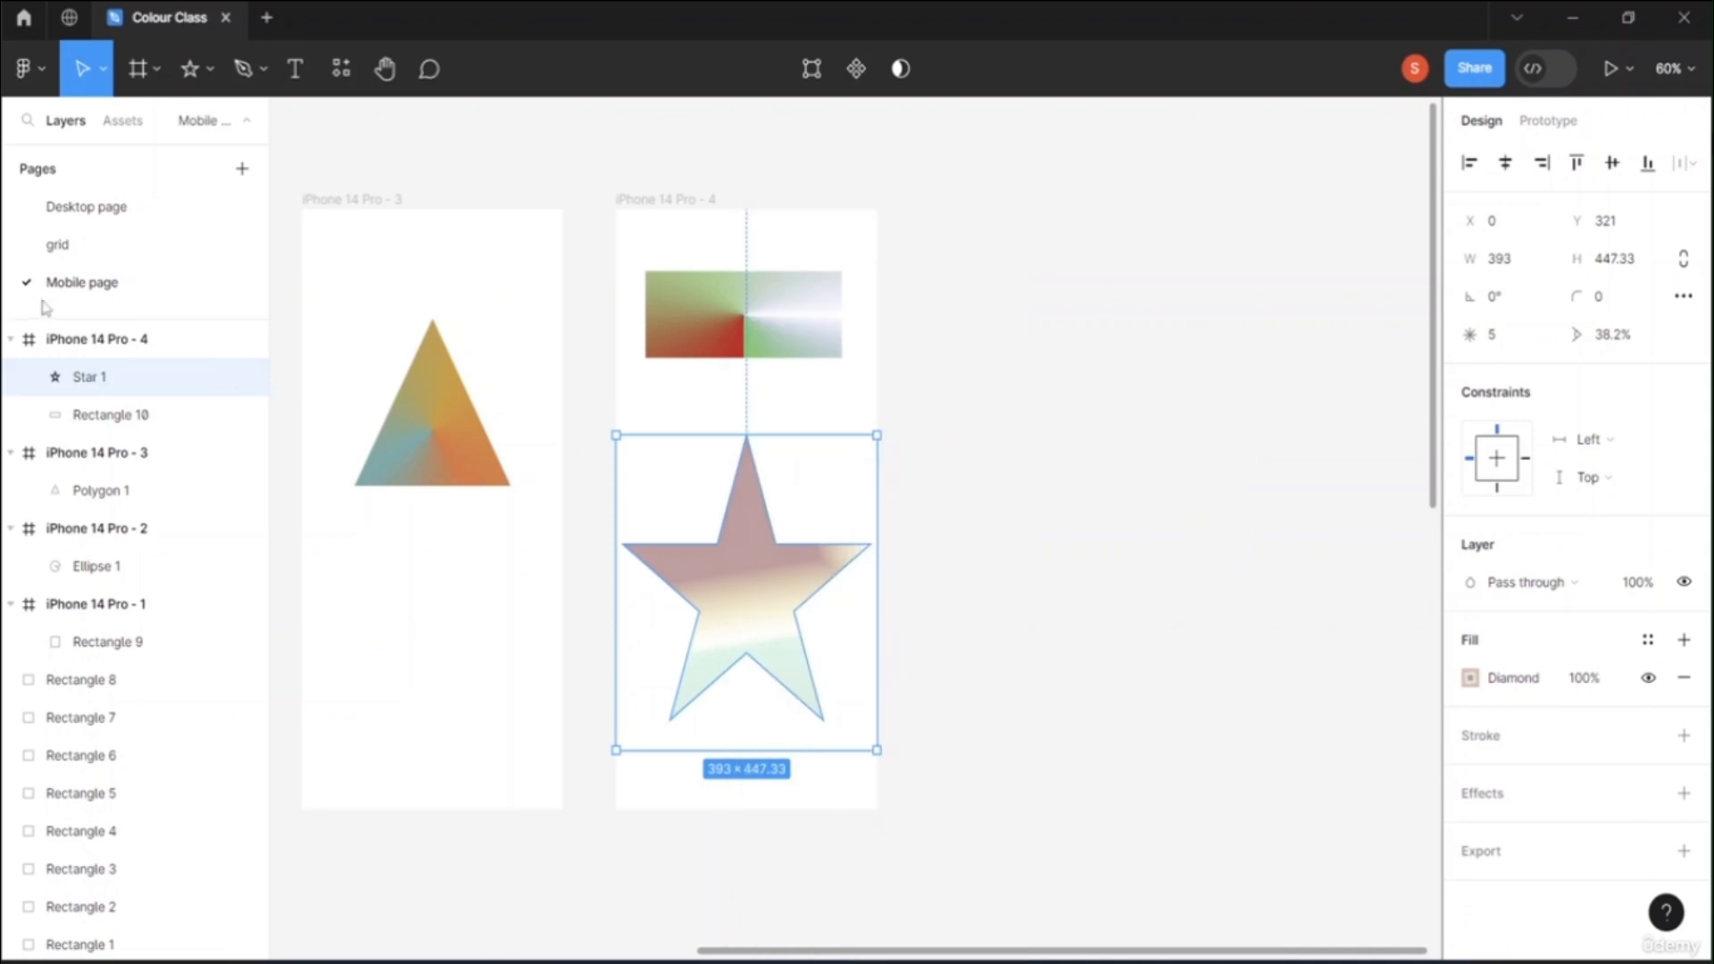
{"action": "left_click", "coordinate": [87, 208]}
{"action": "right_click", "coordinate": [336, 412]}
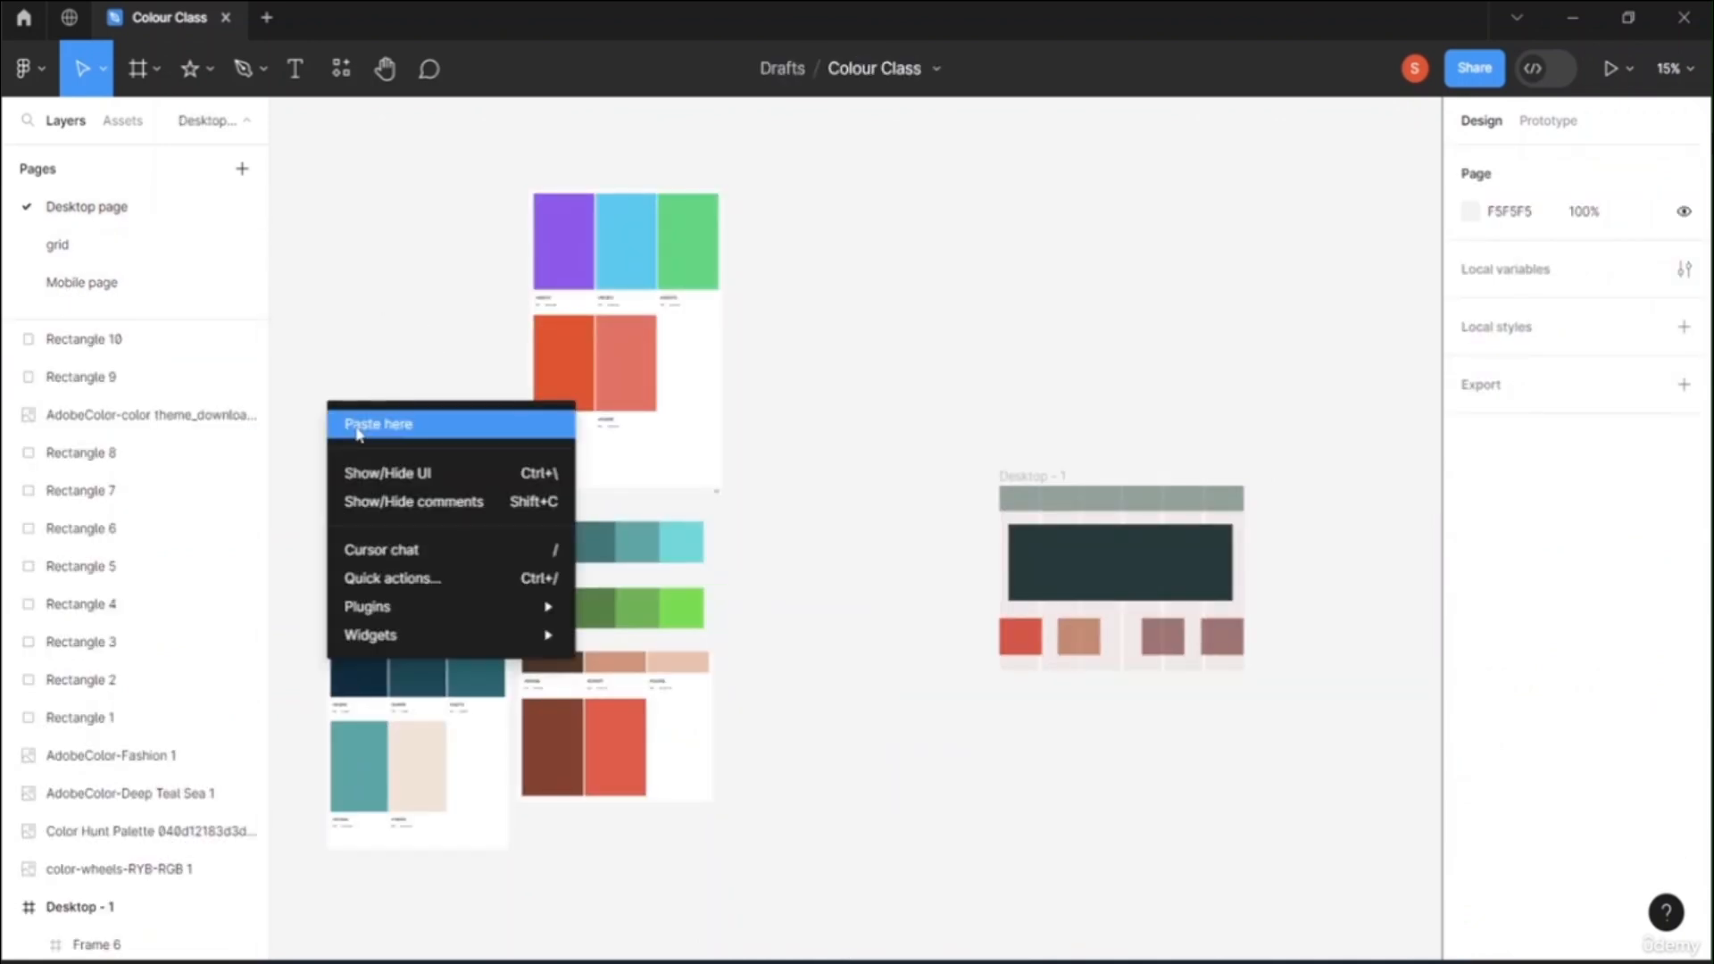
{"action": "left_click", "coordinate": [366, 425]}
{"action": "left_click_drag", "start_coordinate": [393, 469], "coordinate": [356, 448]}
{"action": "left_click", "coordinate": [422, 335]}
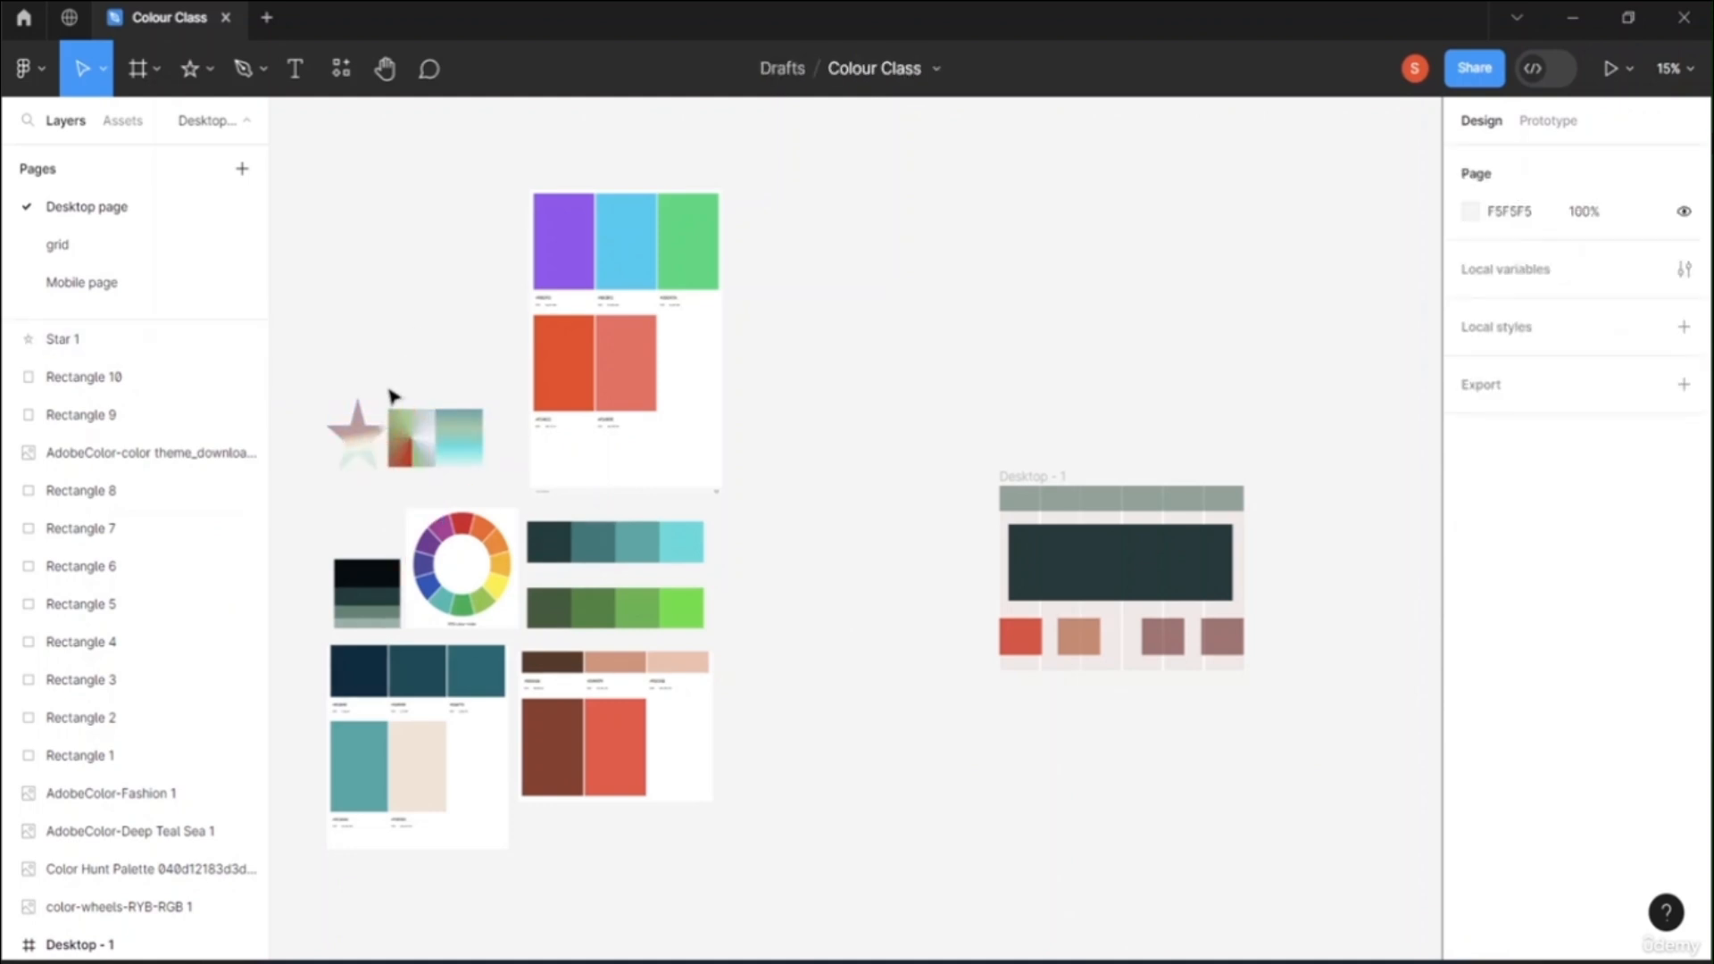
Step: Shrink the copied star to fit next to the gradient swatches and deselect it
{"action": "left_click", "coordinate": [357, 445]}
{"action": "left_click_drag", "start_coordinate": [386, 402], "coordinate": [376, 408]}
{"action": "left_click_drag", "start_coordinate": [375, 474], "coordinate": [381, 443]}
{"action": "left_click", "coordinate": [408, 333]}
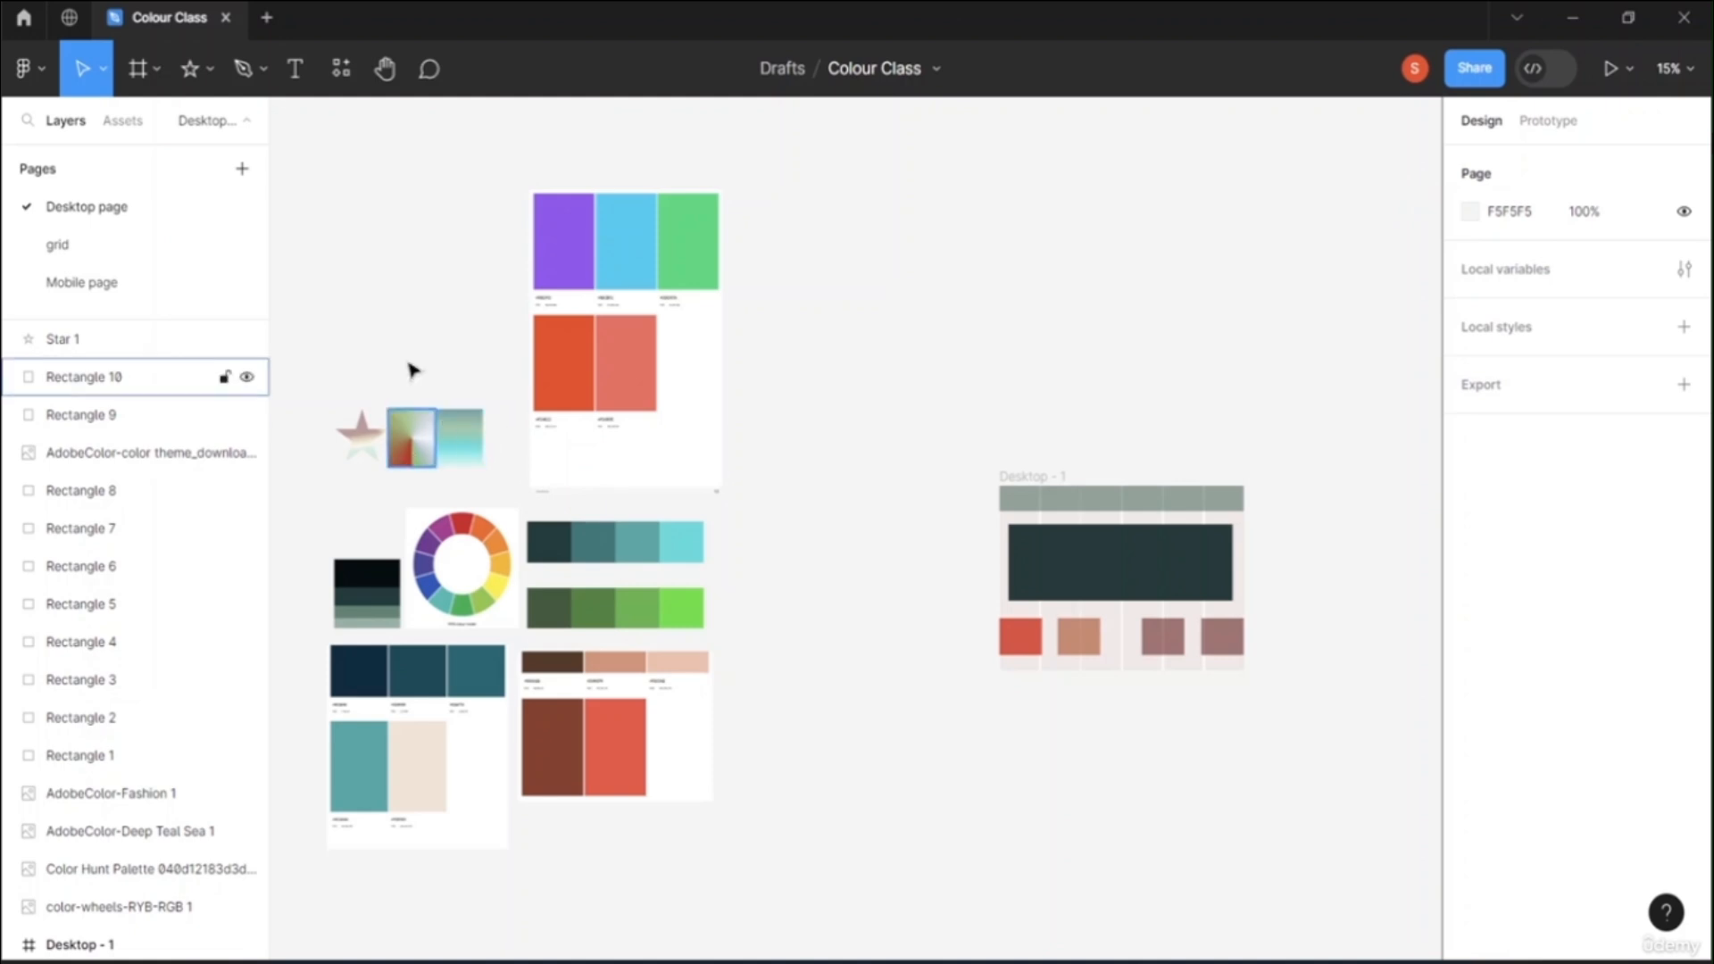
Step: Back on the Mobile page, raise the opacity of the star gradient's green stop to 41%
{"action": "left_click", "coordinate": [141, 284]}
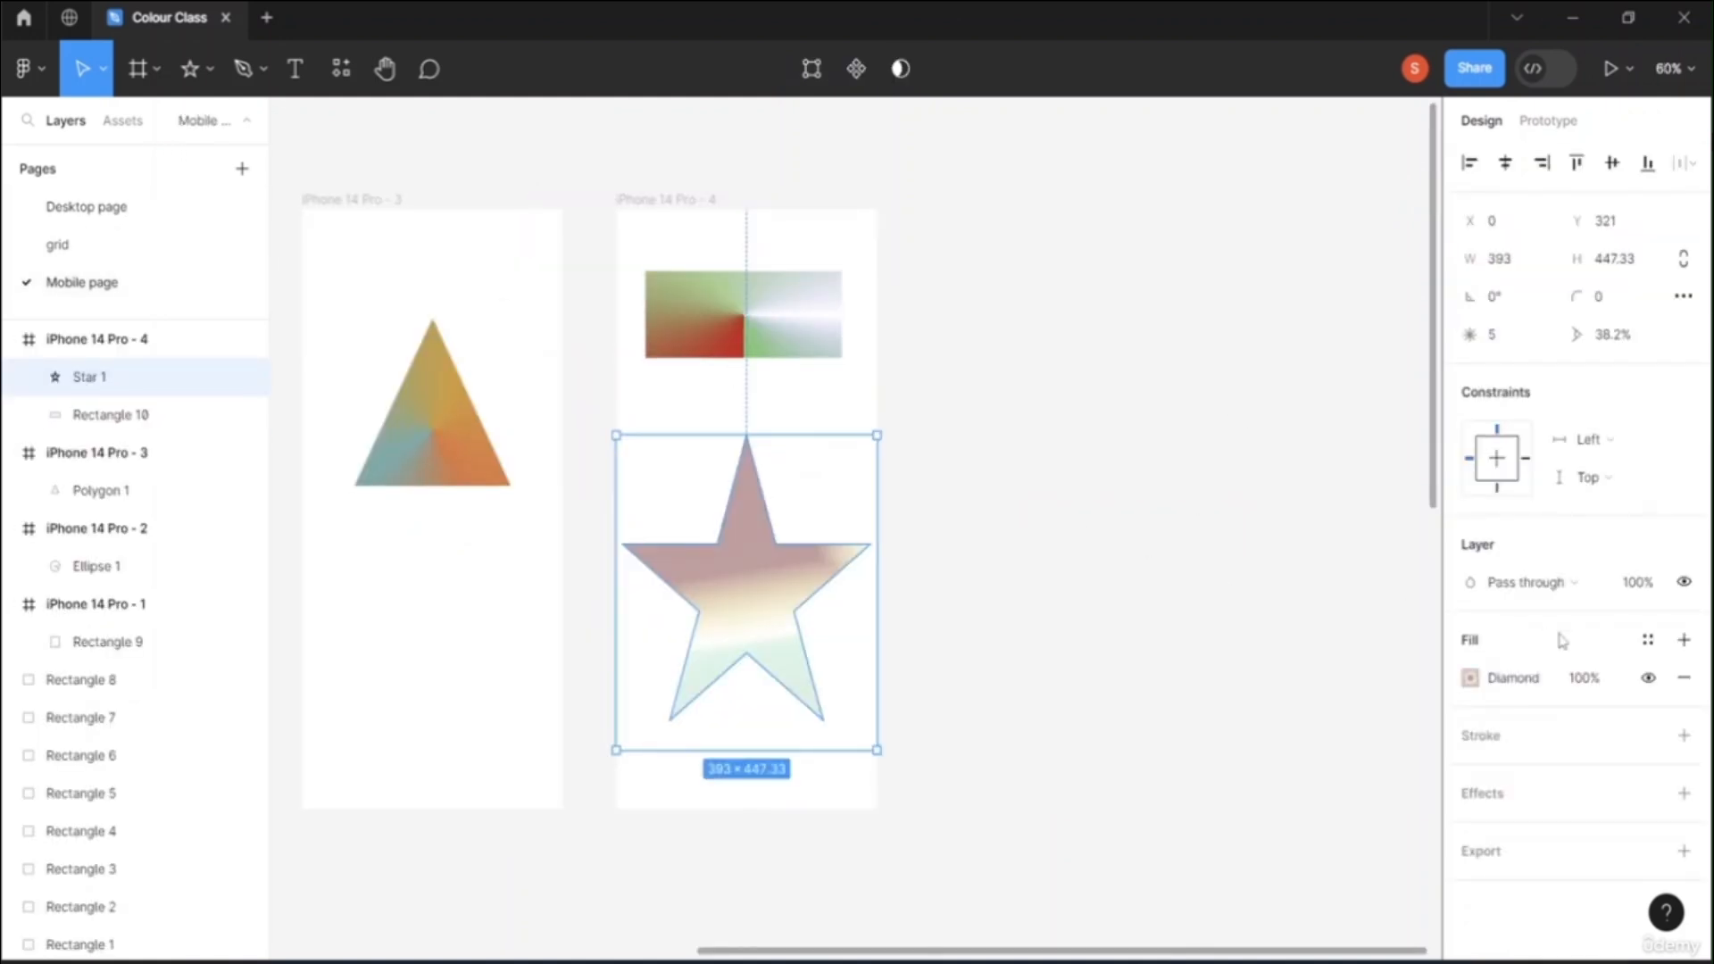
{"action": "left_click", "coordinate": [1469, 678]}
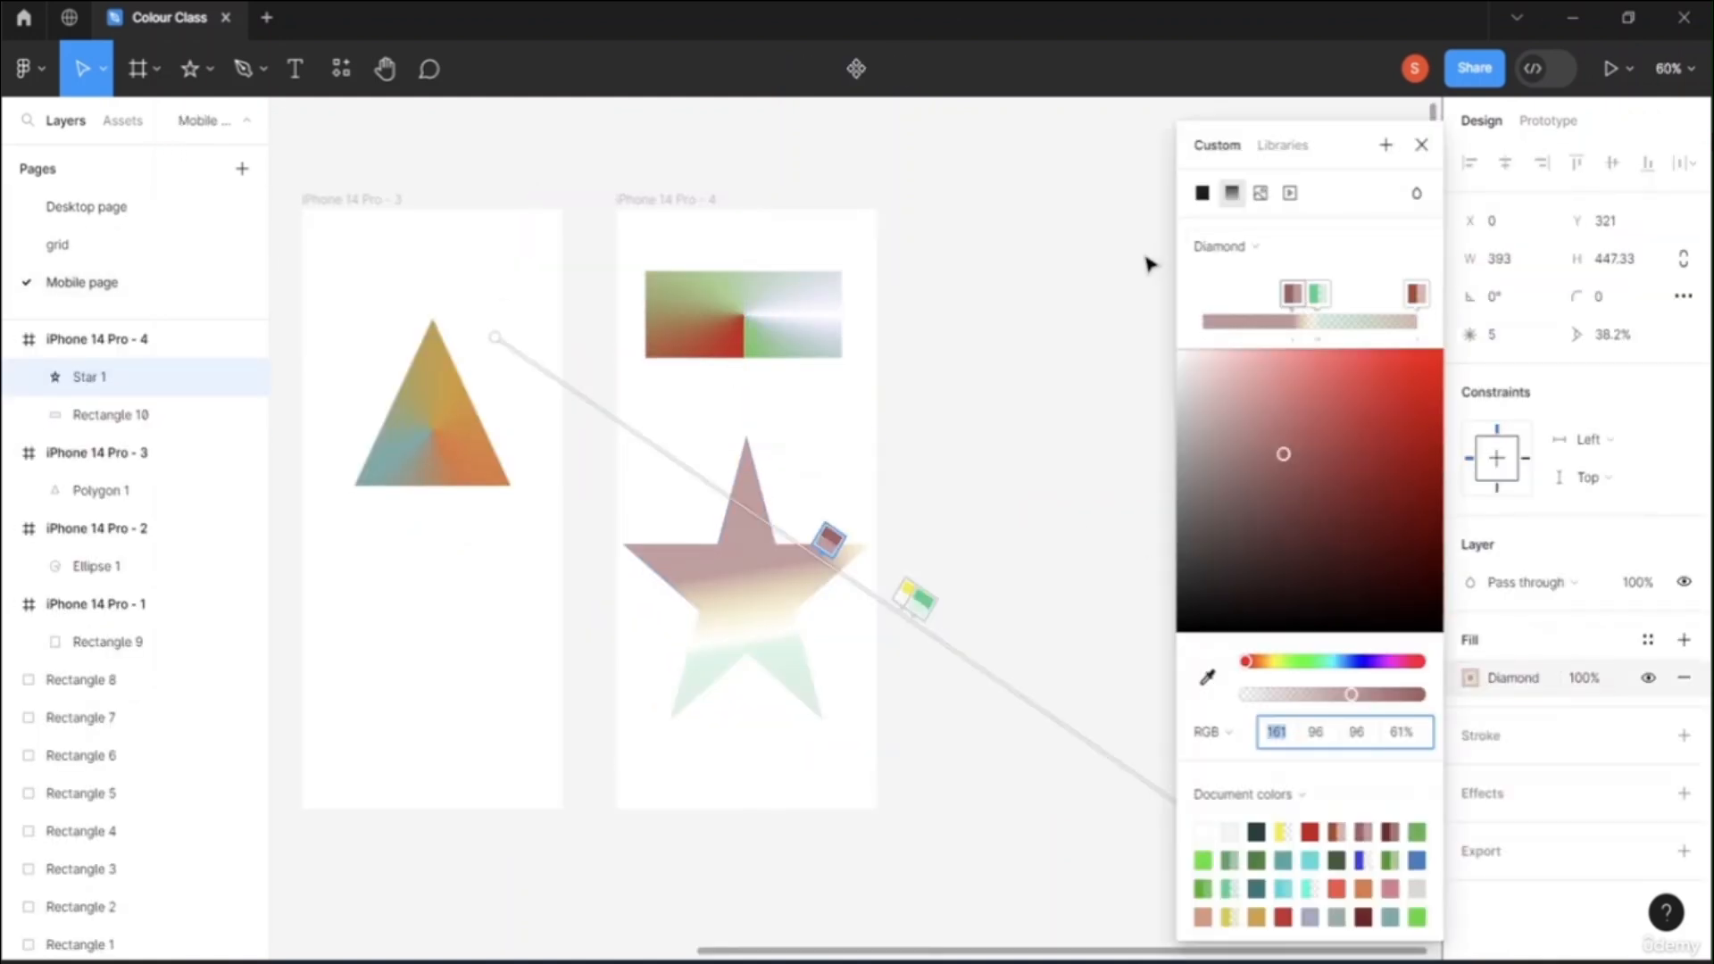
{"action": "left_click", "coordinate": [1245, 250]}
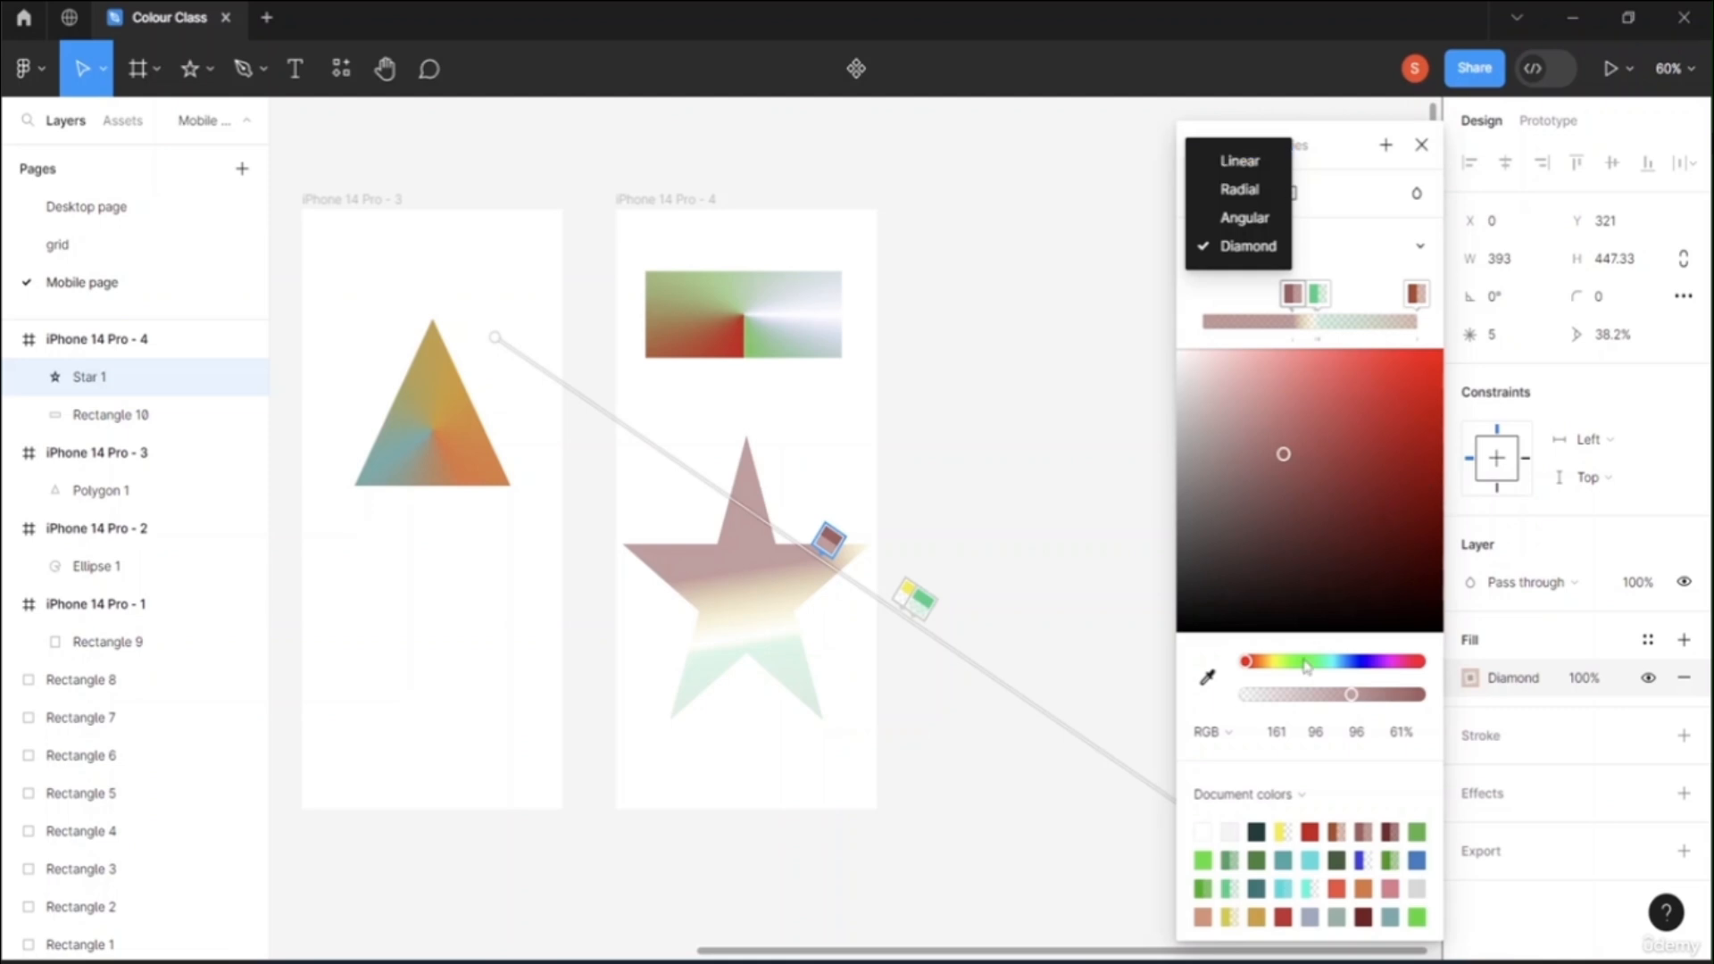
{"action": "left_click", "coordinate": [1351, 696]}
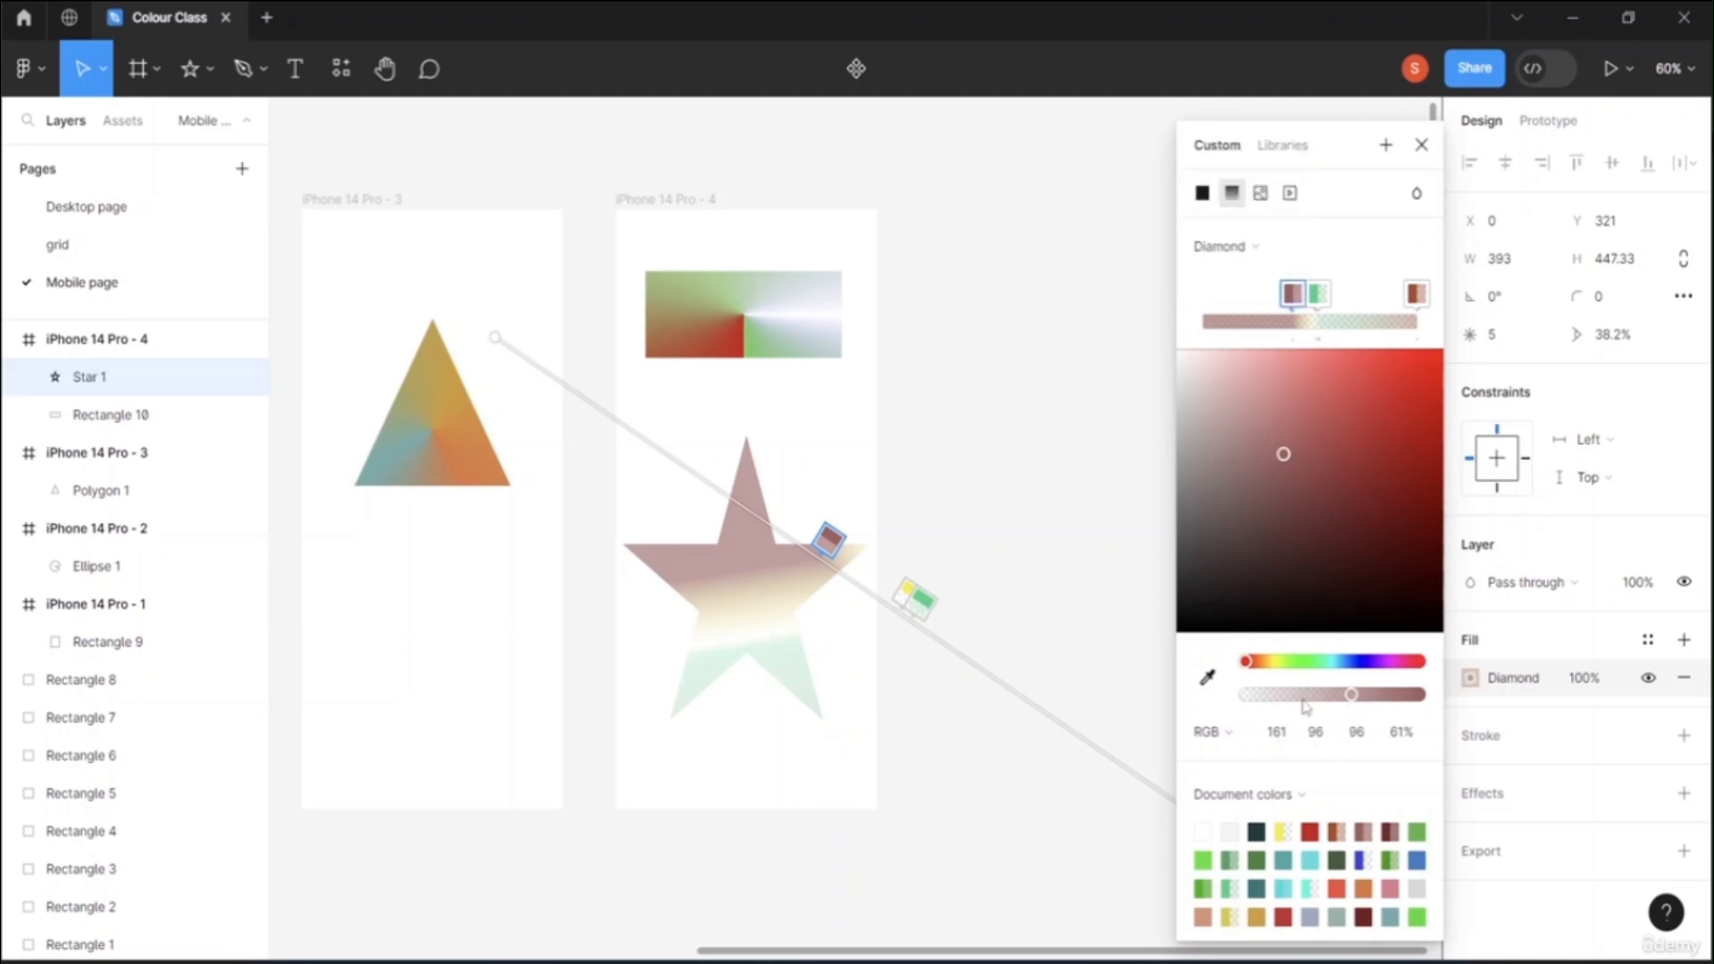
{"action": "mouse_move", "coordinate": [1340, 702]}
{"action": "left_mouse_down"}
{"action": "mouse_move", "coordinate": [1321, 700]}
{"action": "mouse_move", "coordinate": [1375, 705]}
{"action": "mouse_move", "coordinate": [1359, 707]}
{"action": "left_mouse_up"}
{"action": "left_click", "coordinate": [1320, 301]}
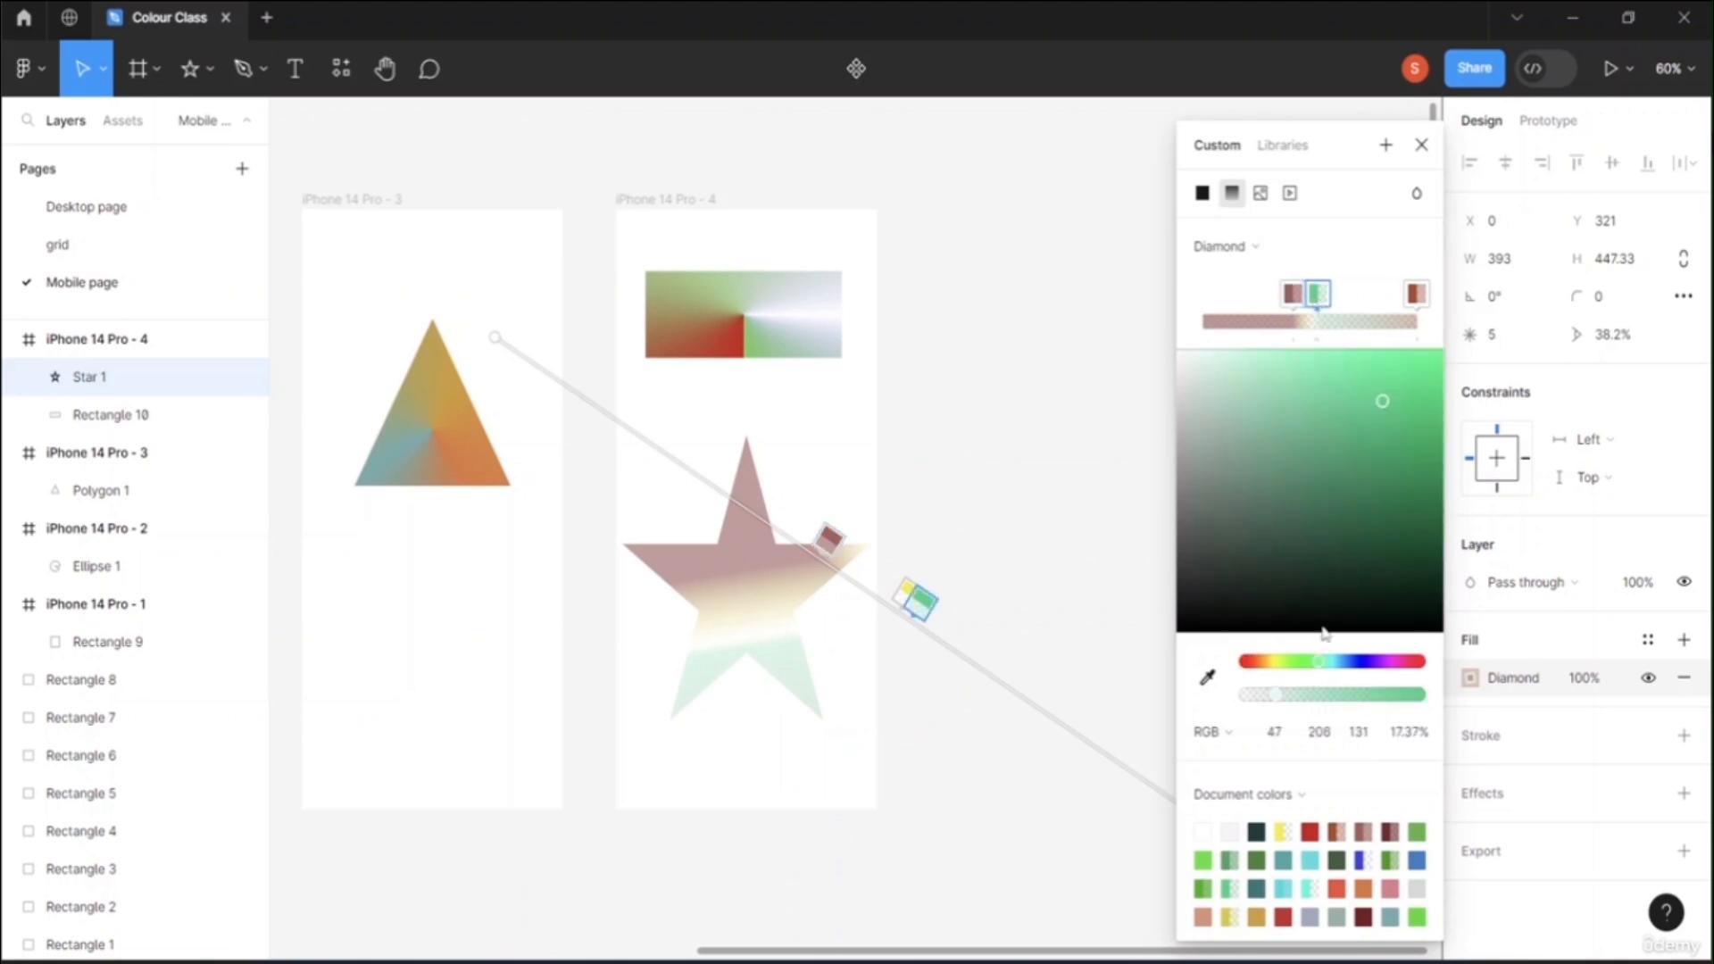
{"action": "left_click_drag", "start_coordinate": [1281, 701], "coordinate": [1322, 708]}
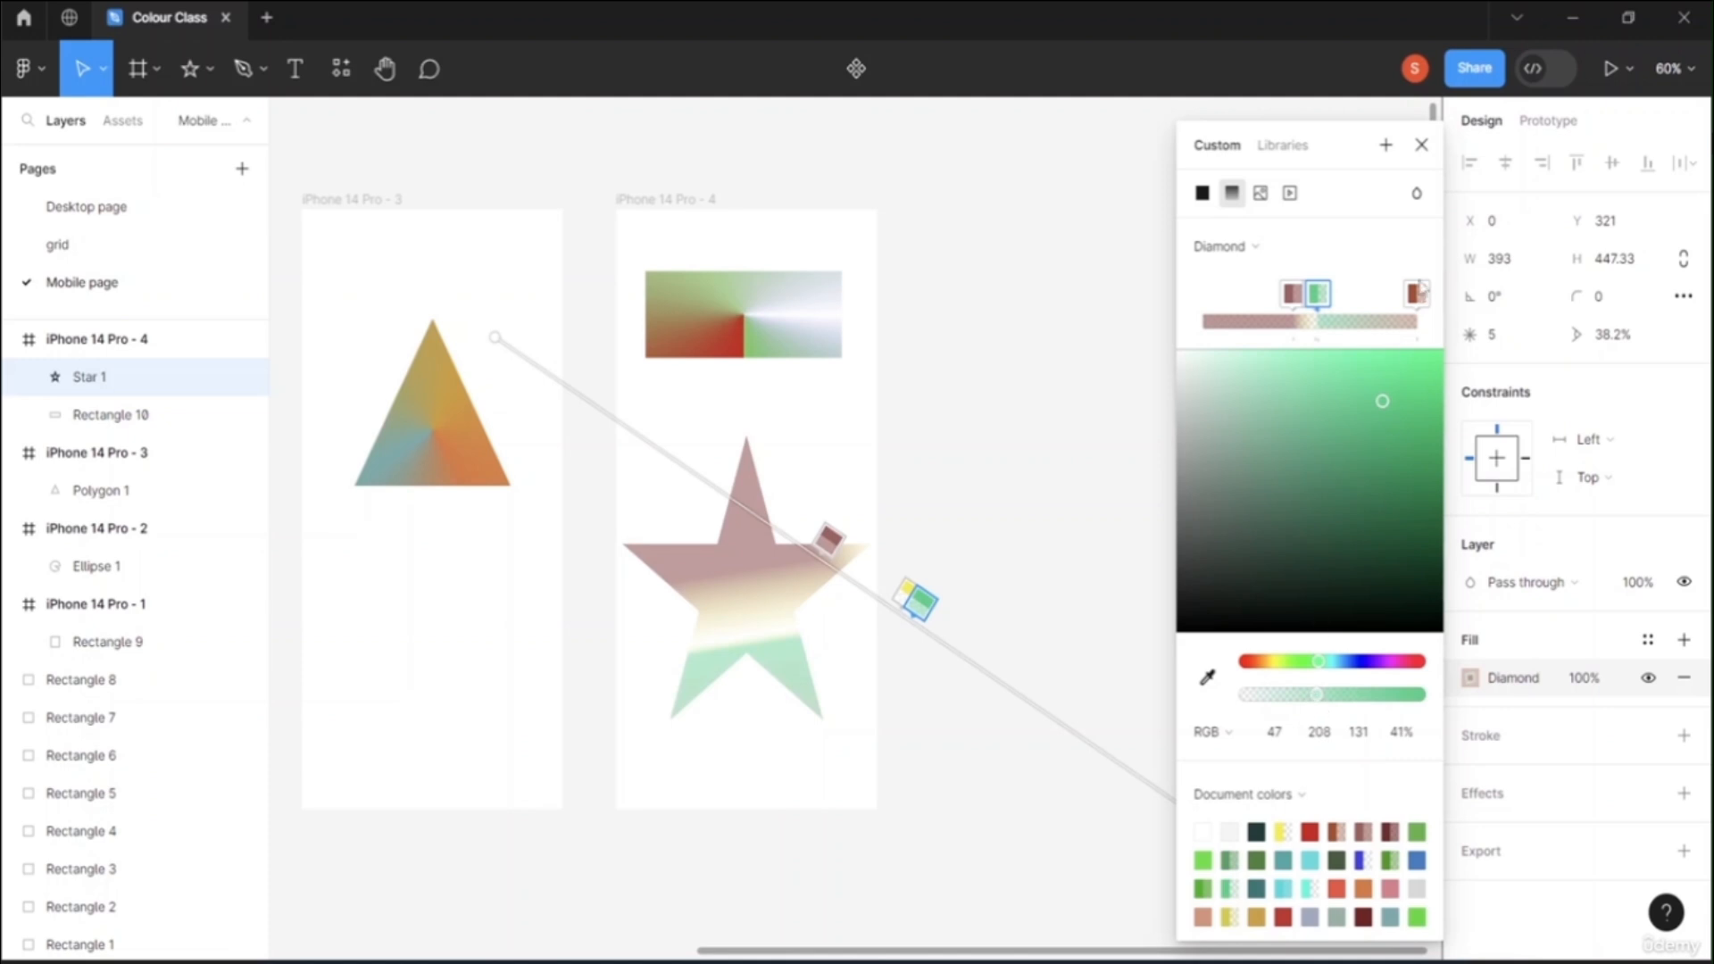
Step: Increase the opacity of the star gradient's reddish-brown end stop and select the angular-gradient rectangle above the star
{"action": "left_click", "coordinate": [1417, 291]}
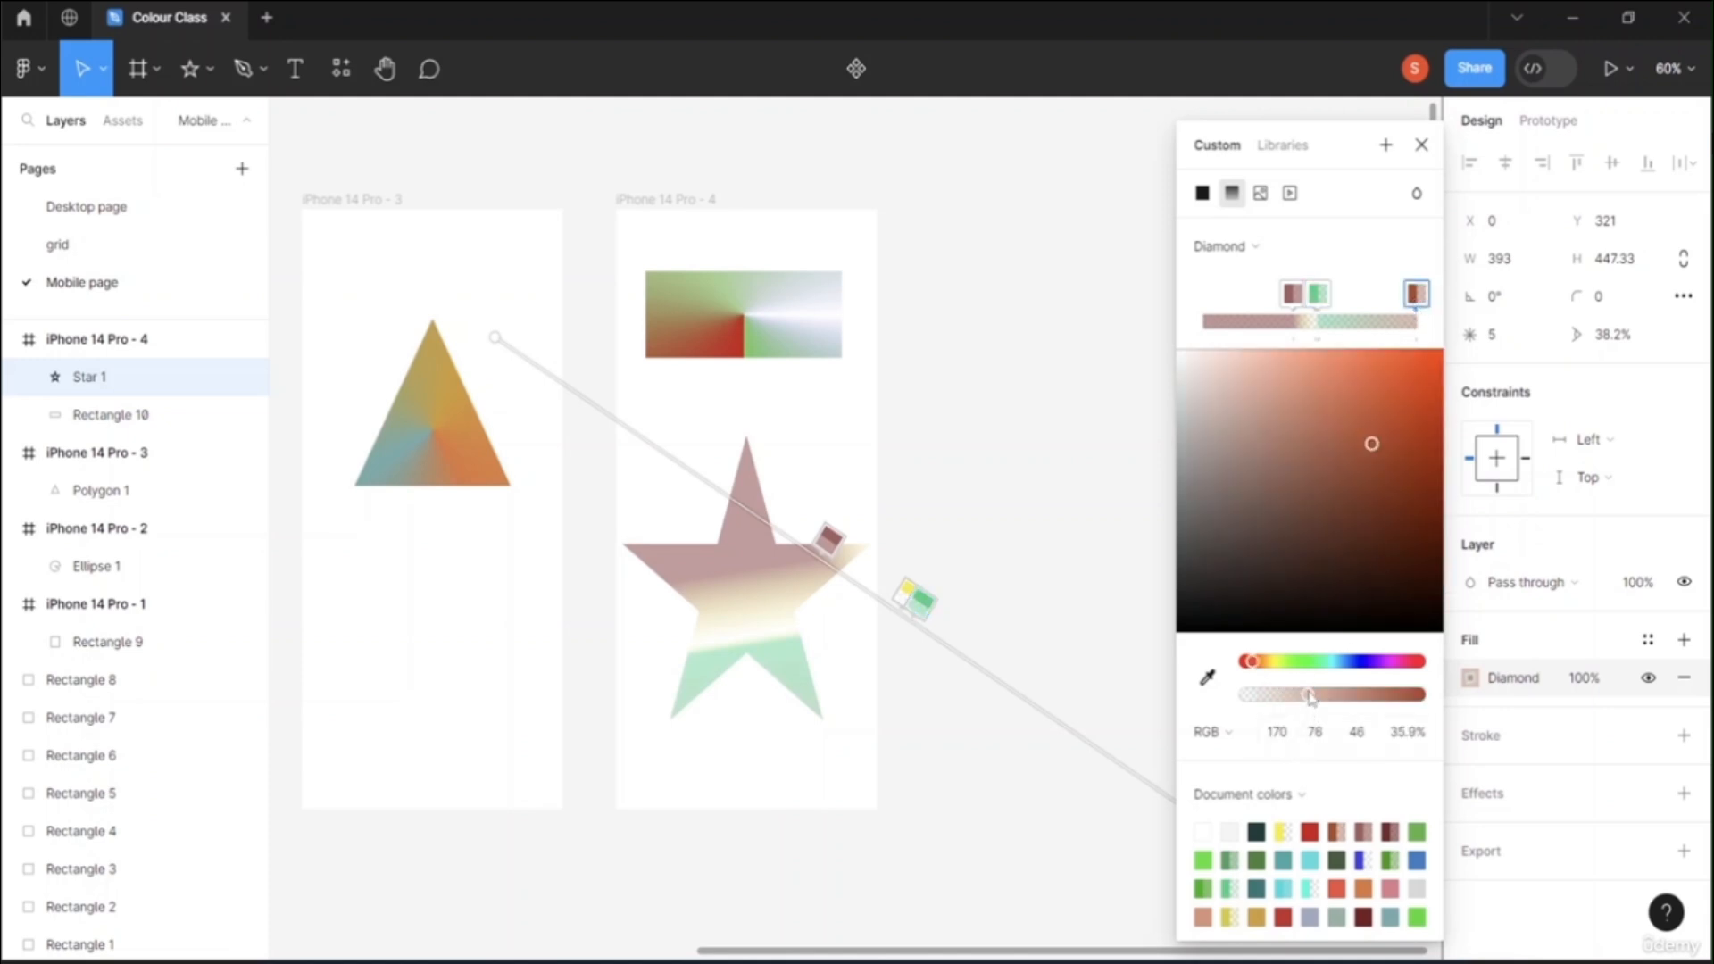
{"action": "mouse_move", "coordinate": [1309, 695]}
{"action": "left_mouse_down"}
{"action": "mouse_move", "coordinate": [1359, 699]}
{"action": "mouse_move", "coordinate": [1335, 697]}
{"action": "left_mouse_up"}
{"action": "left_click", "coordinate": [786, 321]}
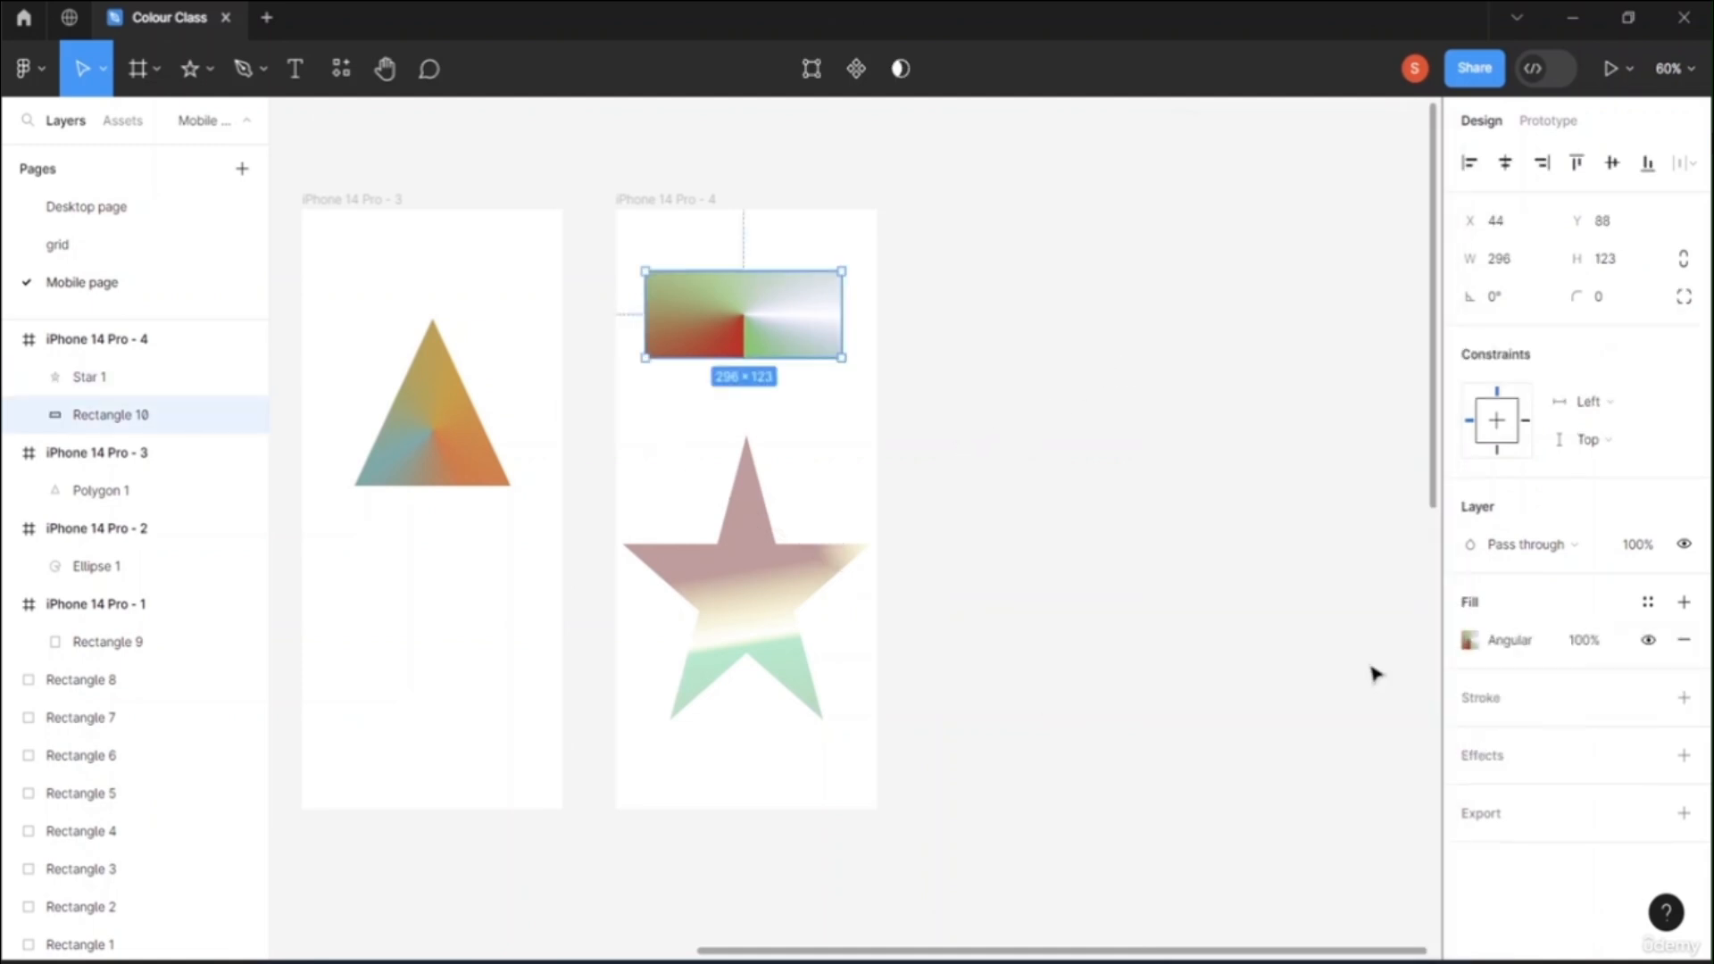